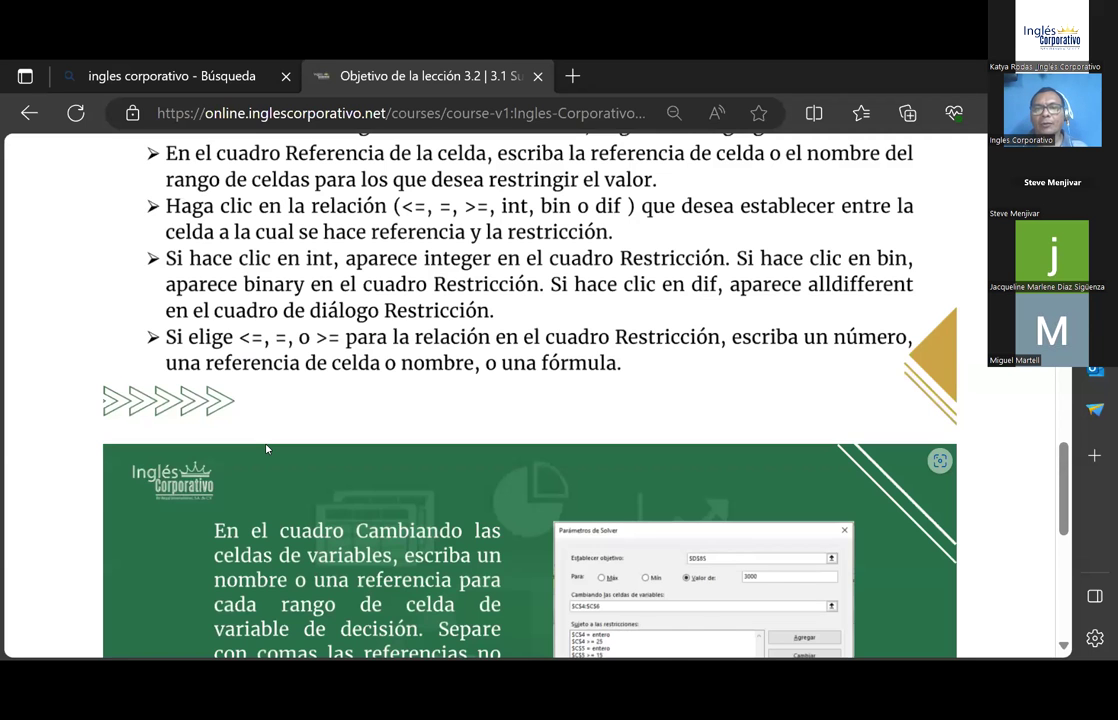
Scroll the Edge course page back up to the 'Objetivo de la lección 3.2' heading.
scroll(266, 449, "up", 5)
scroll(300, 444, "down", 4)
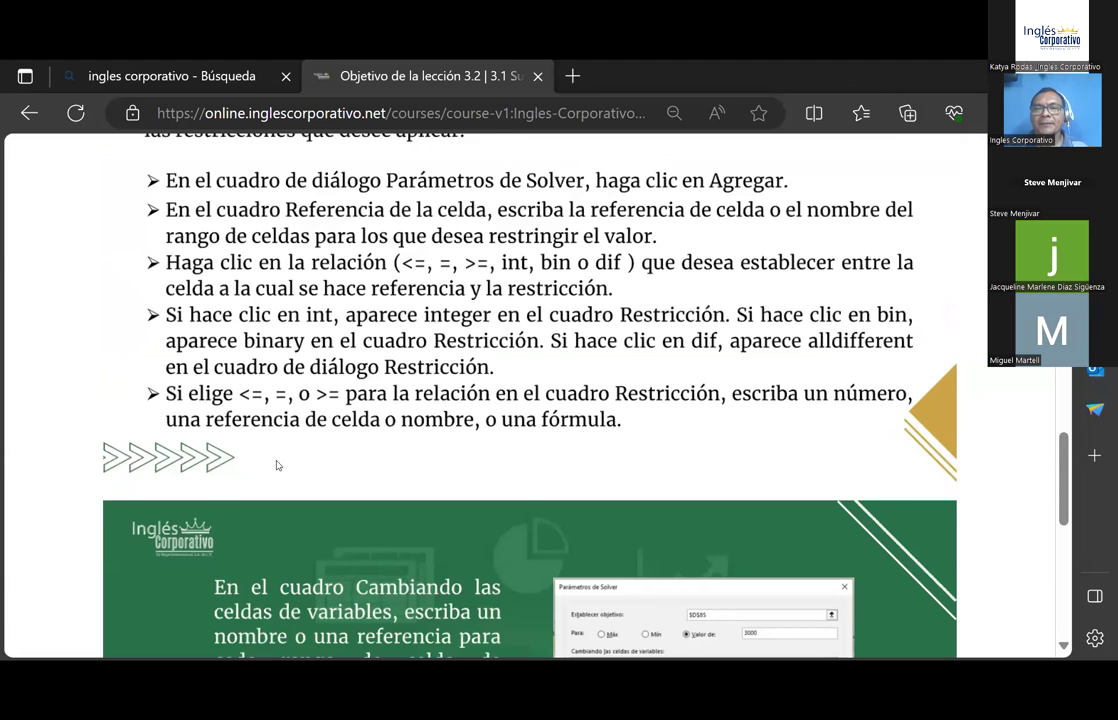
scroll(277, 464, "up", 10)
scroll(241, 402, "up", 5)
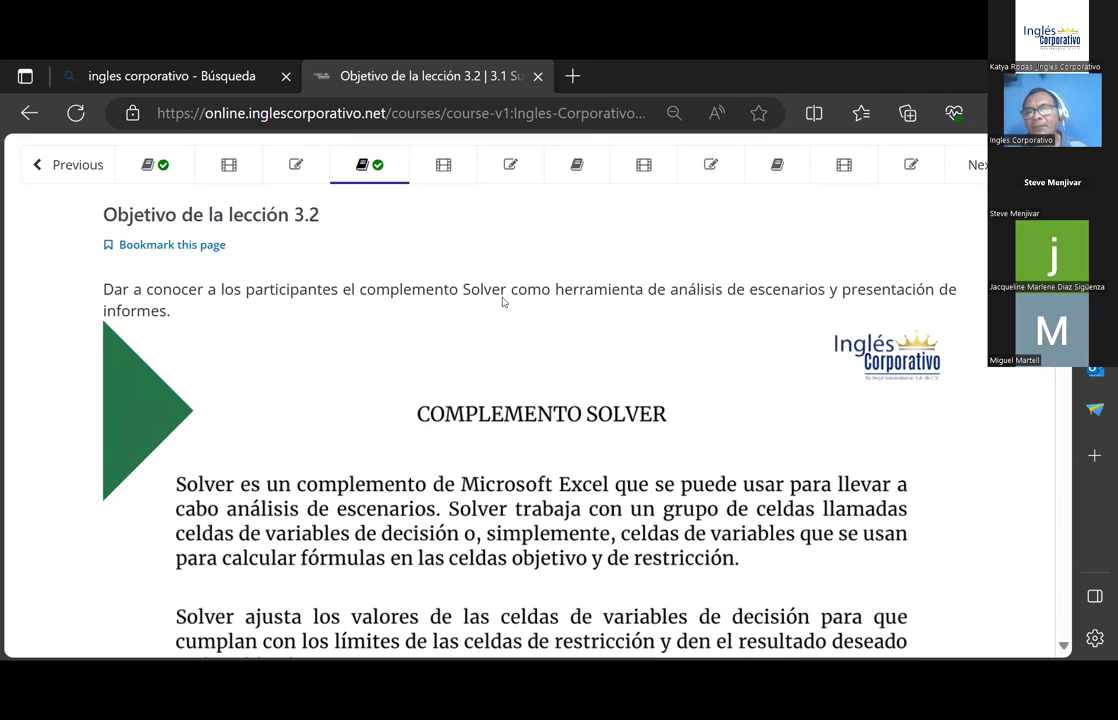
Read the Complemento Solver introduction, then switch to the 'Sesión 10 Herramienta Solver' Excel workbook.
scroll(478, 303, "down", 1)
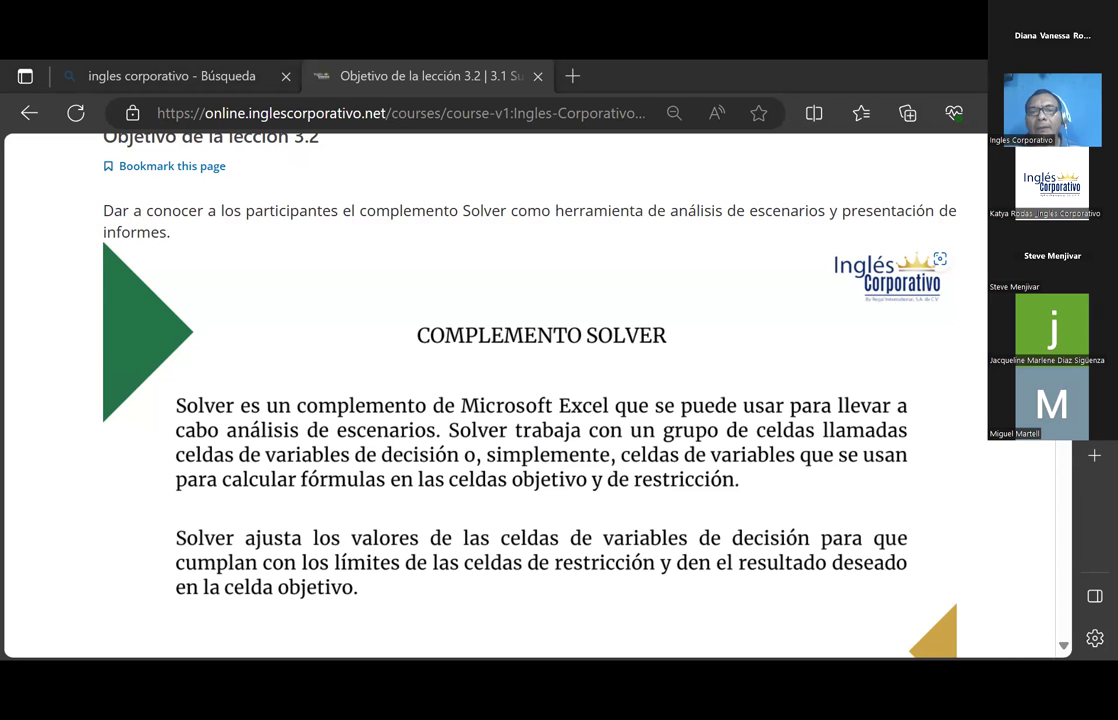
key("alt+Tab")
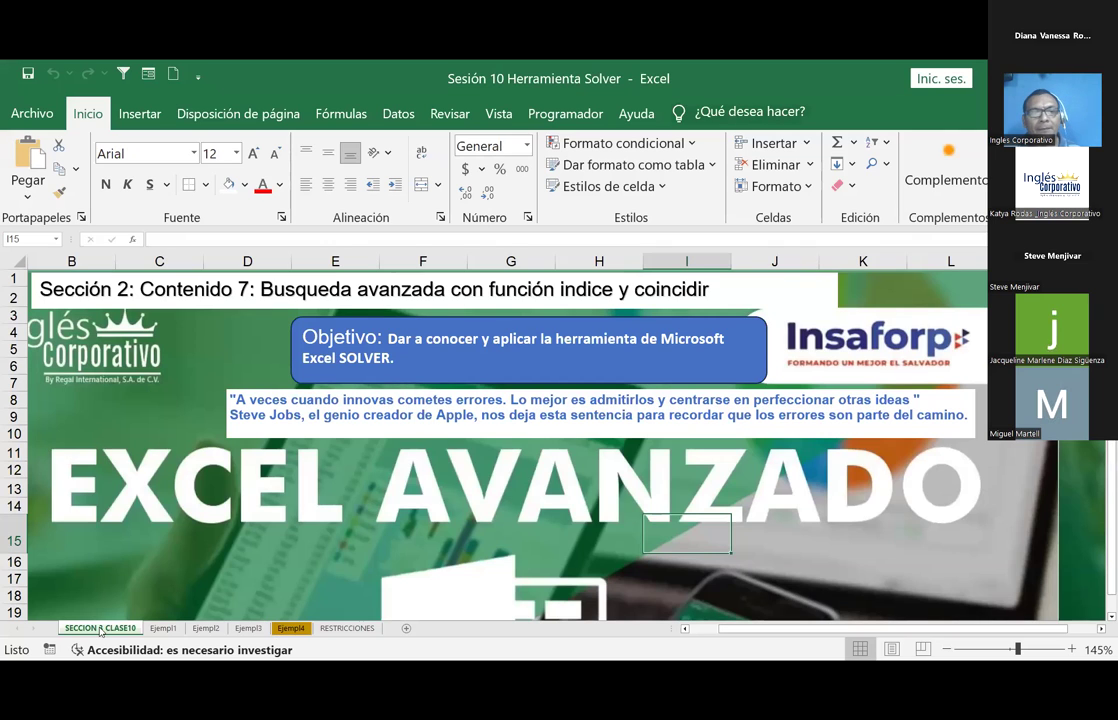
Replace the old topic and section number so the banner reads 'Sección 3: Contenido 3.2 Complemento Solver'.
left_click_drag(712, 290, 236, 289)
key("BackSpace")
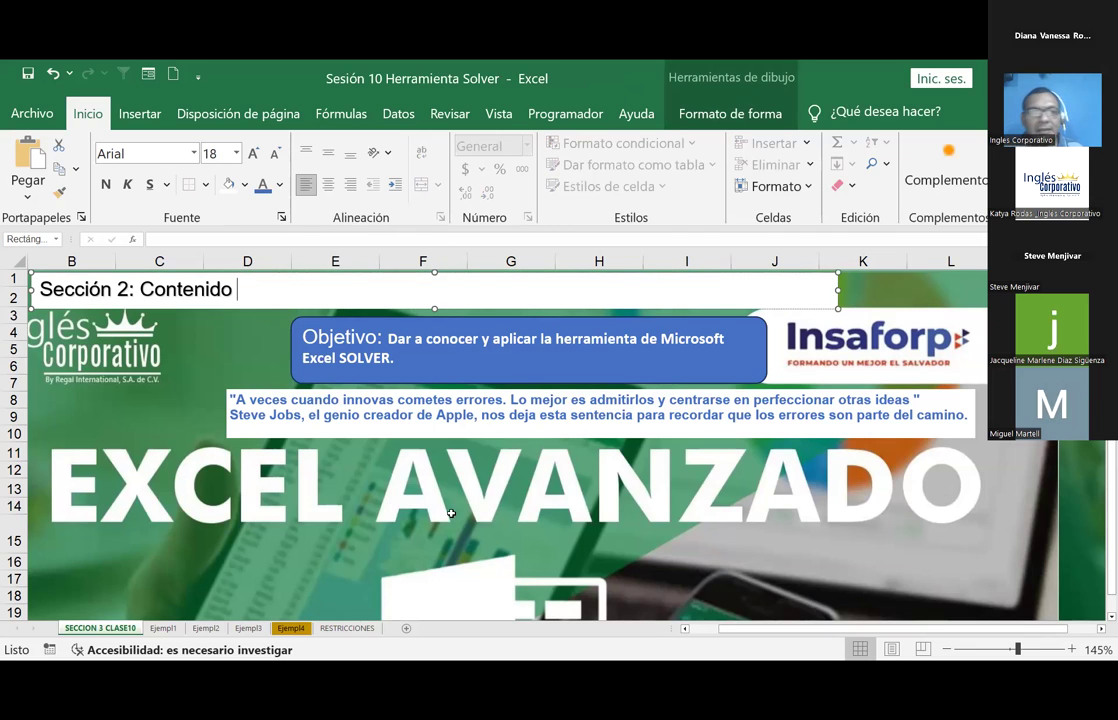
left_click(130, 290)
key("BackSpace")
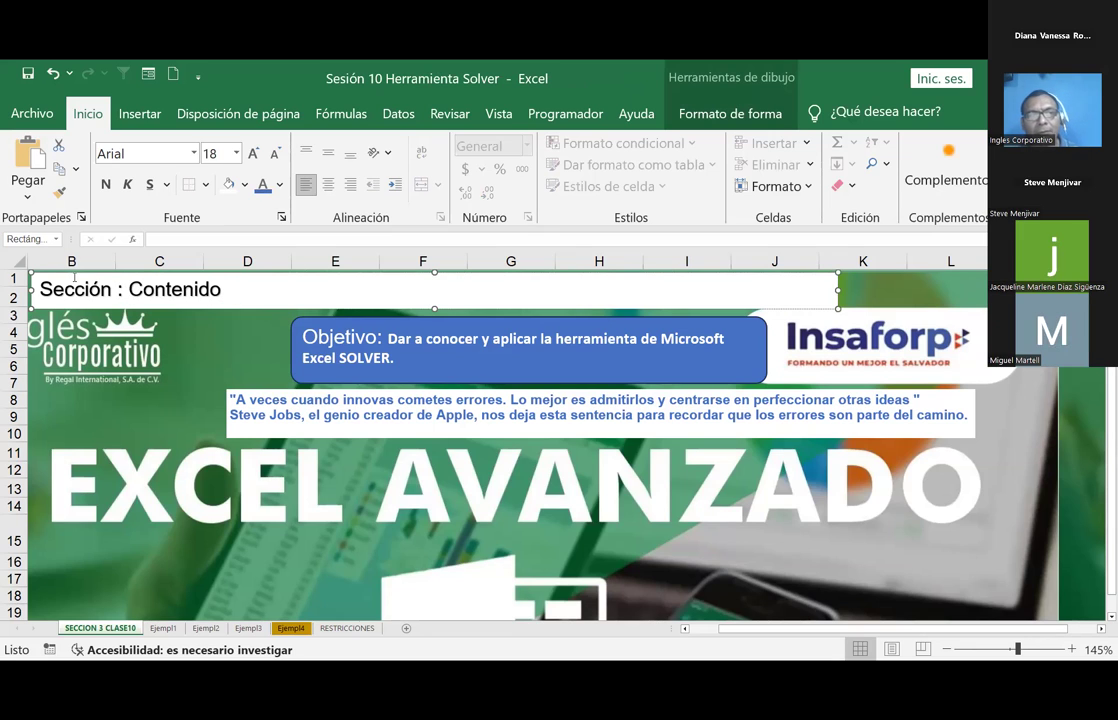
type("3")
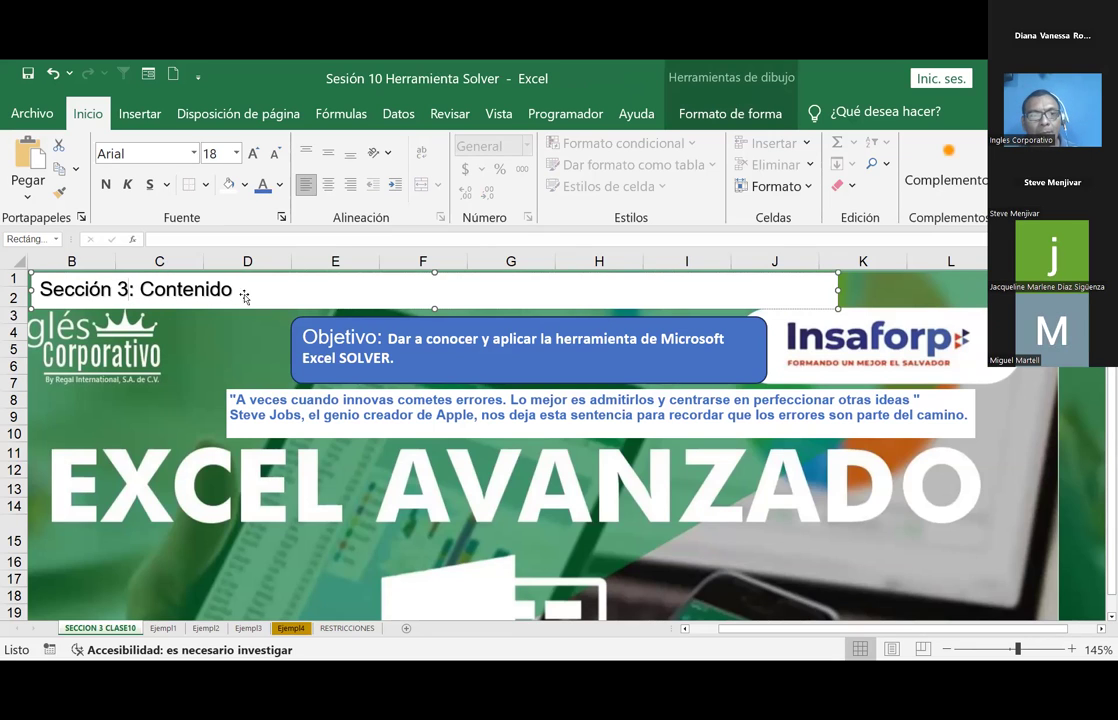
left_click(234, 290)
type("3.2")
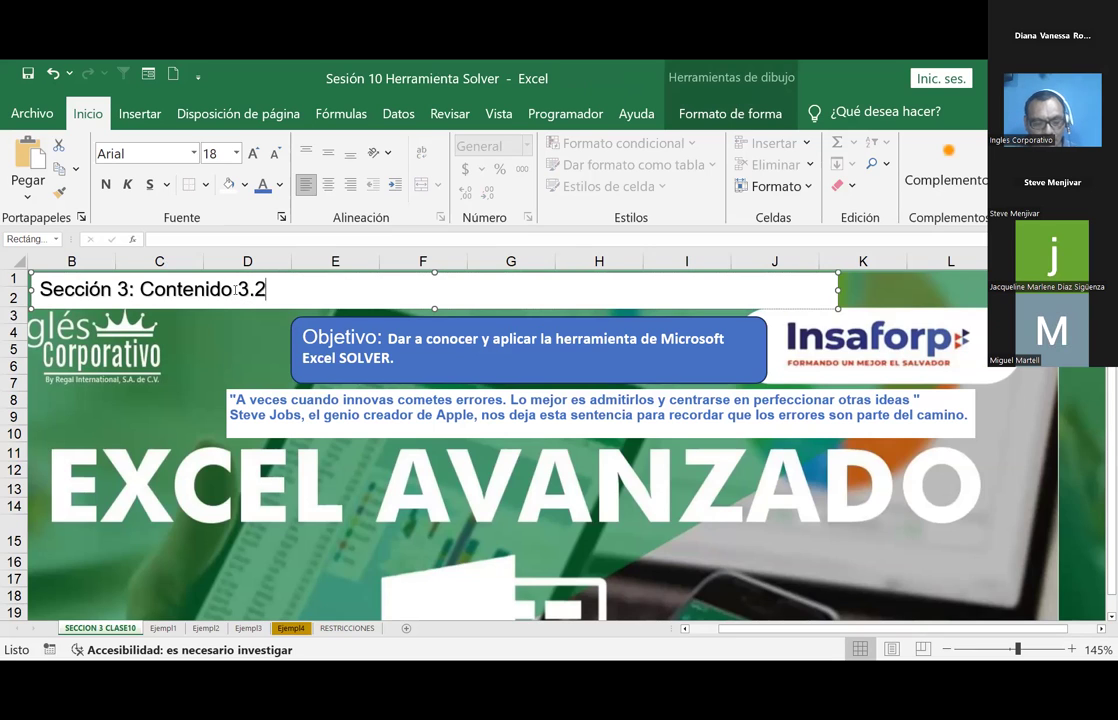
type(" C")
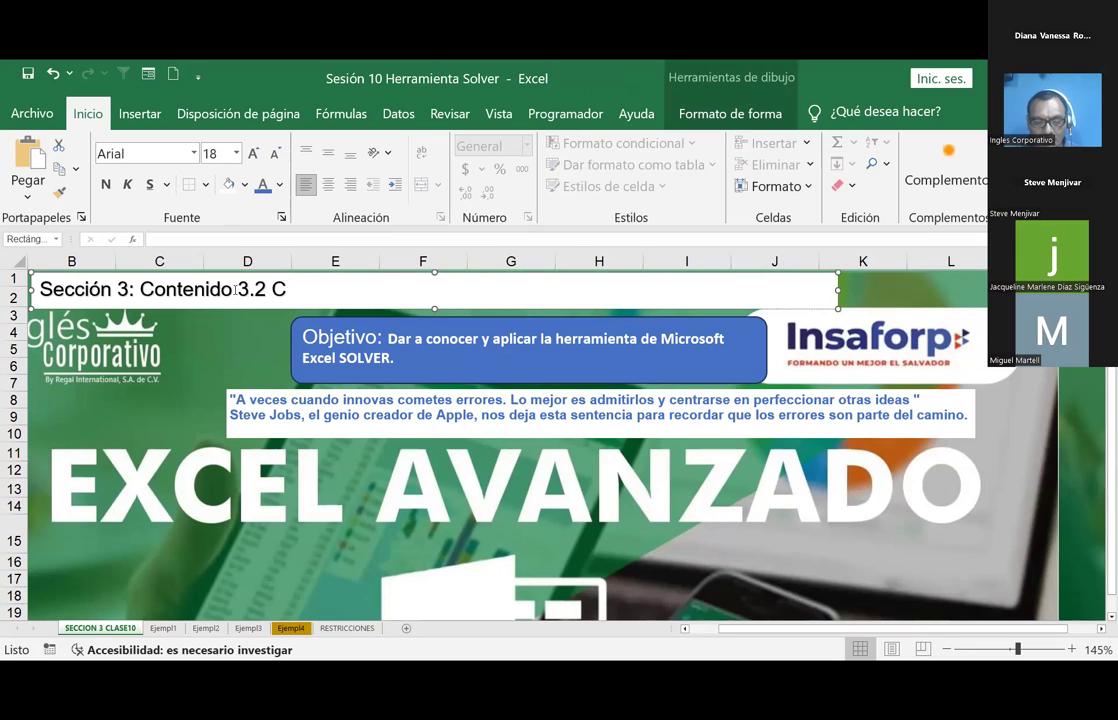
type("omple")
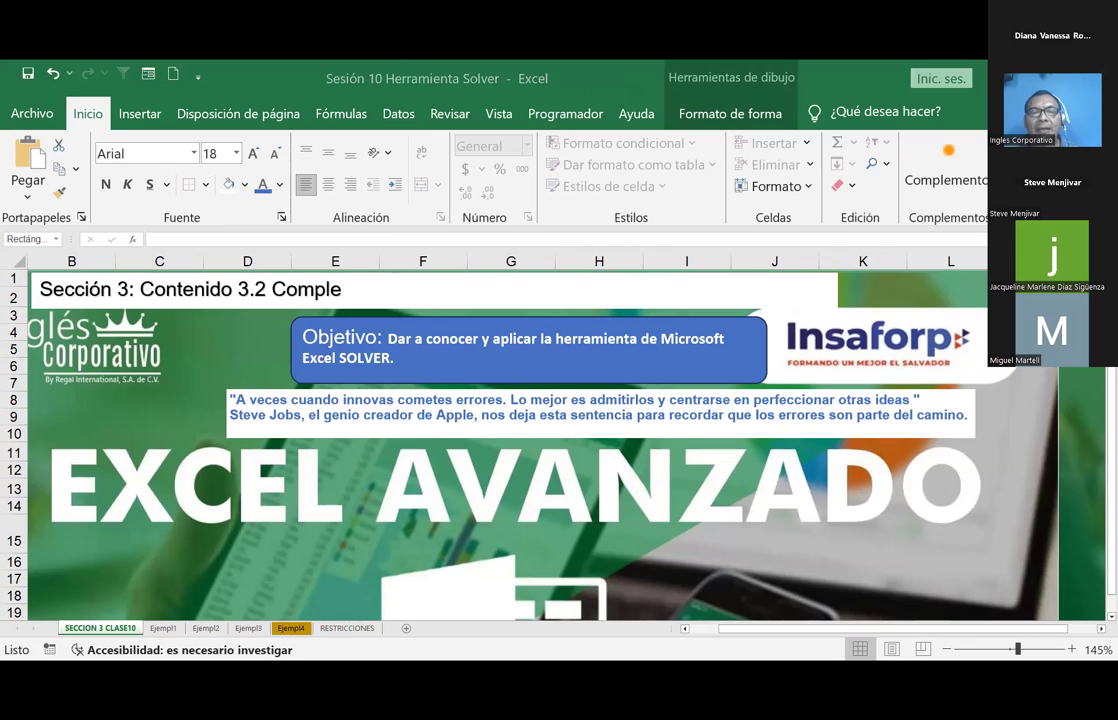
left_click(376, 285)
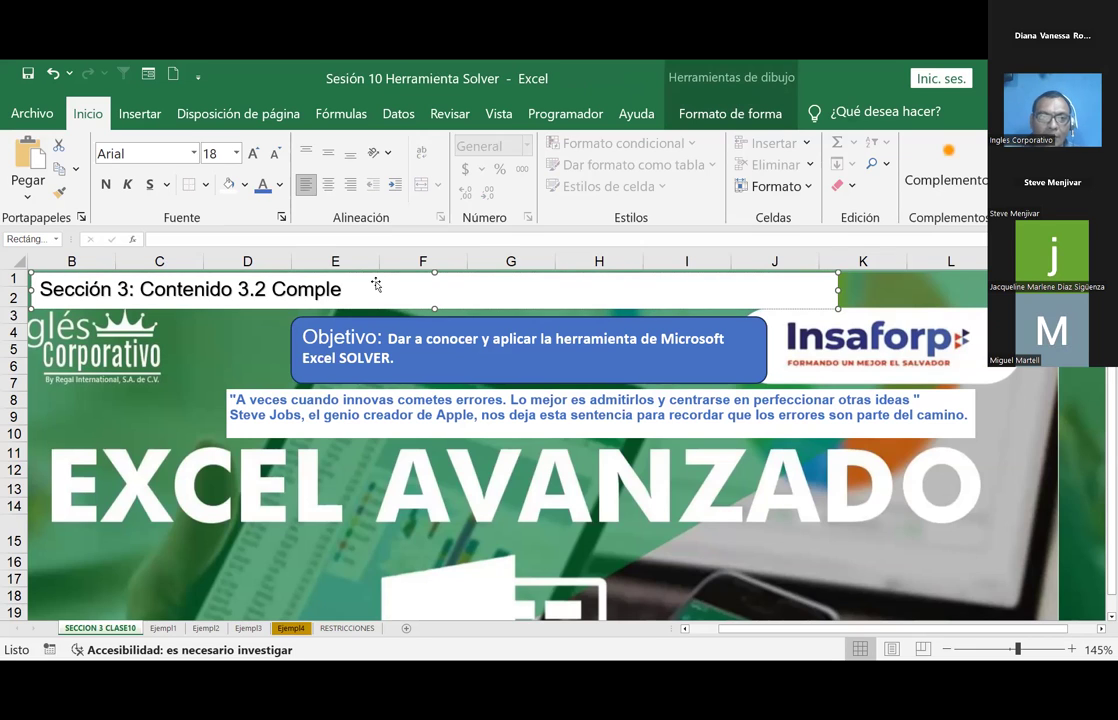
type("mento")
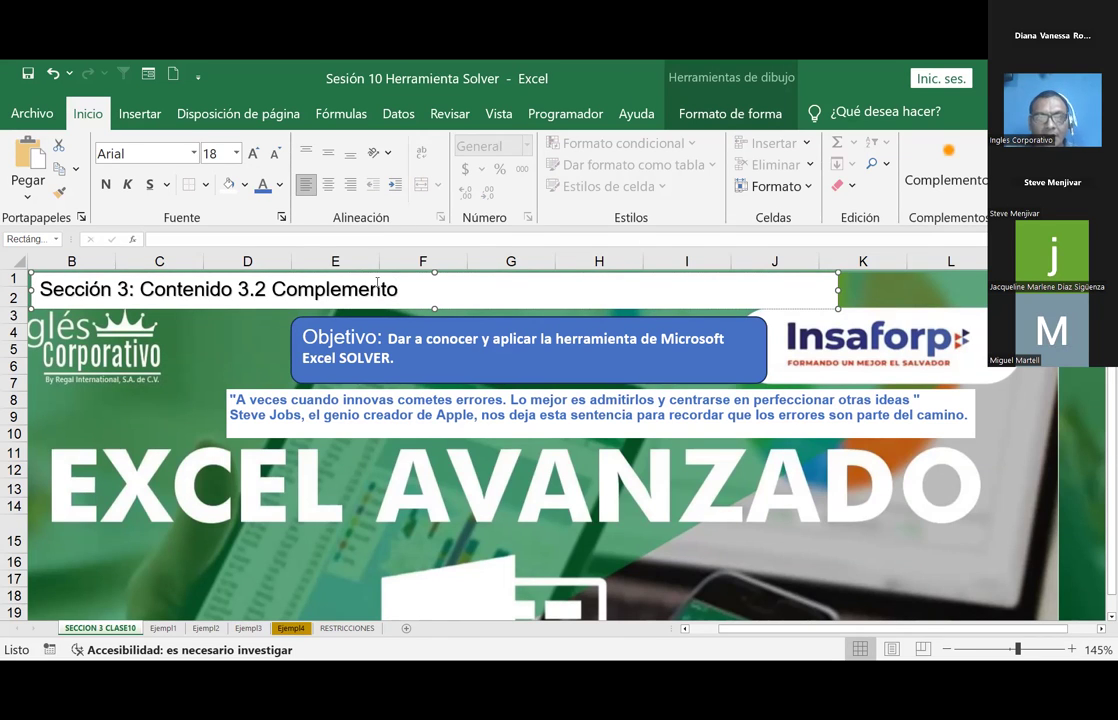
type(" Solver")
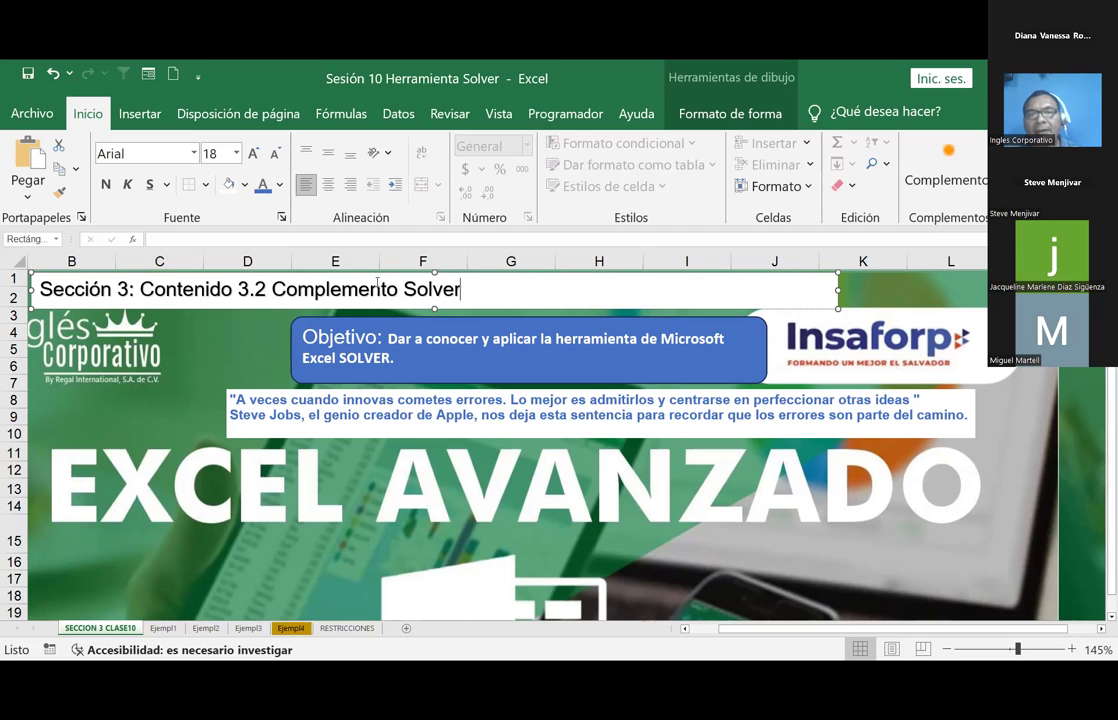
left_click(225, 345)
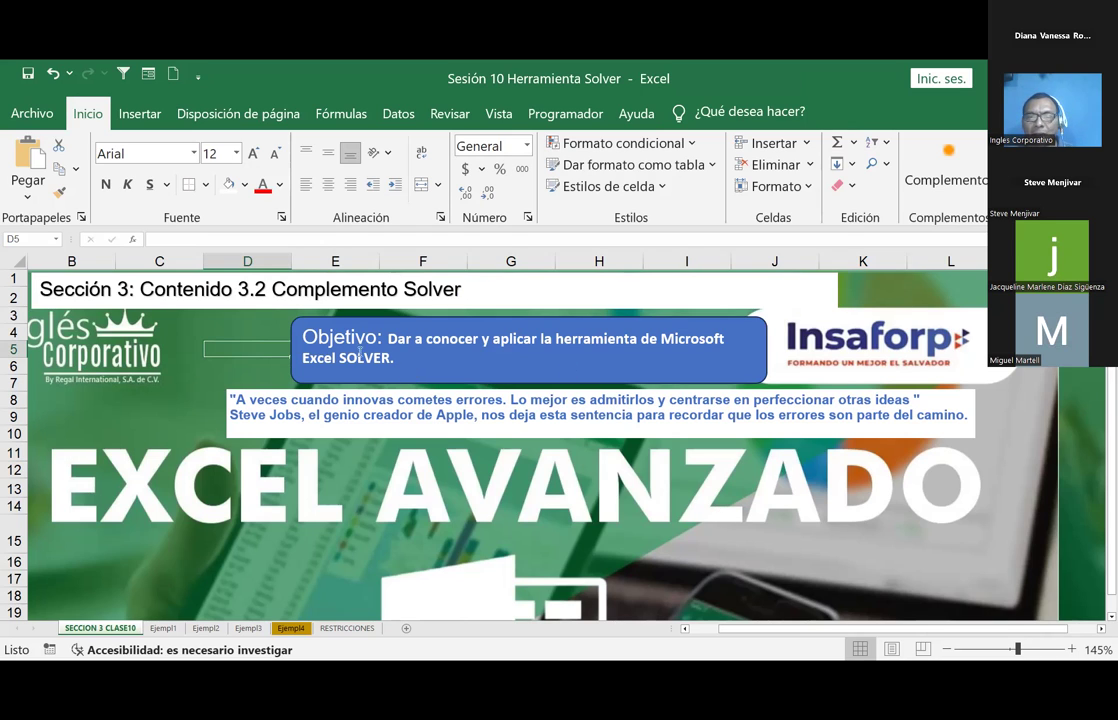
left_click(177, 399)
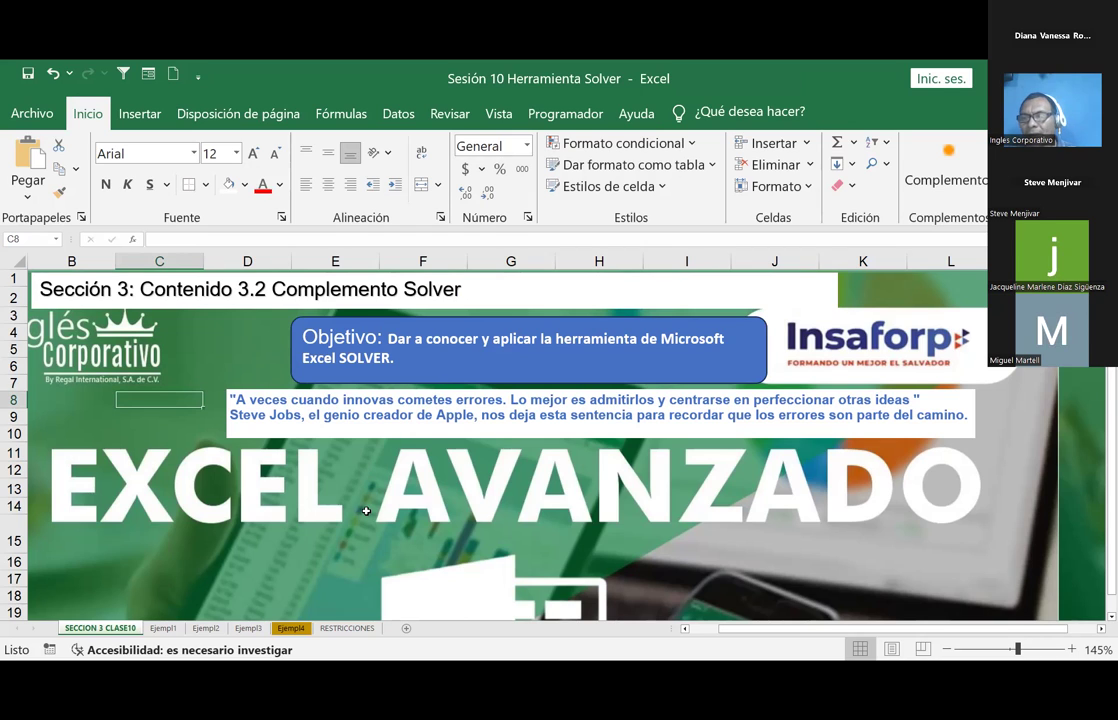
Look over the quotation and Objetivo box, then switch to the Edge Solver lesson.
left_click(253, 413)
left_click_drag(253, 413, 301, 414)
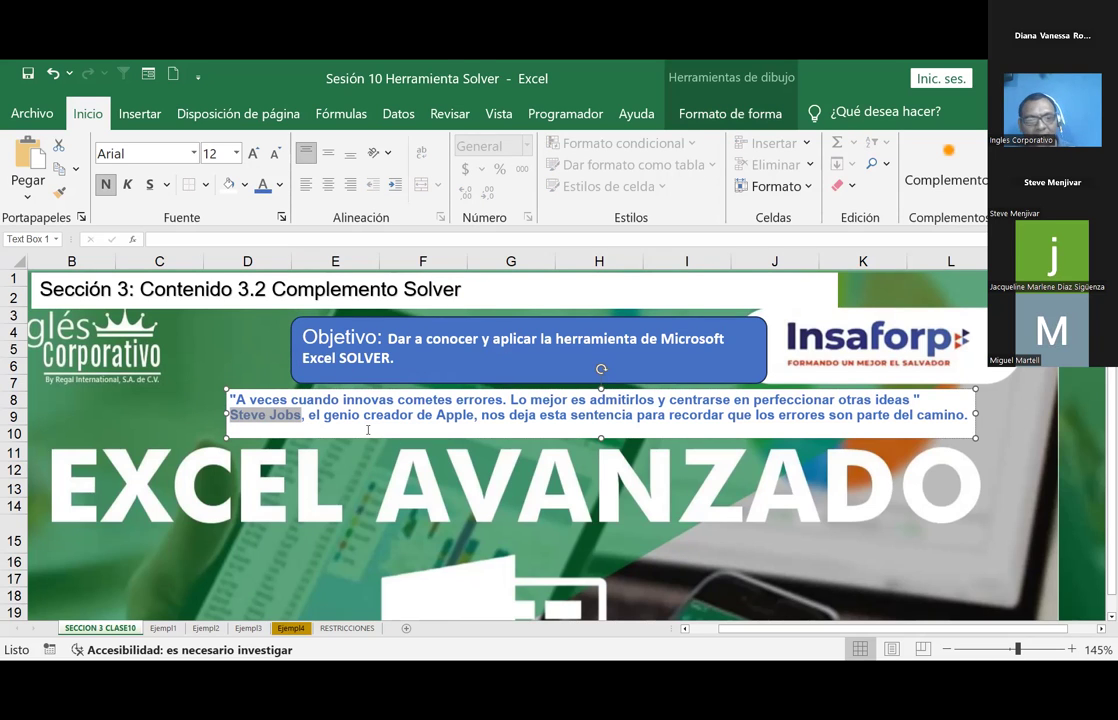
key("End")
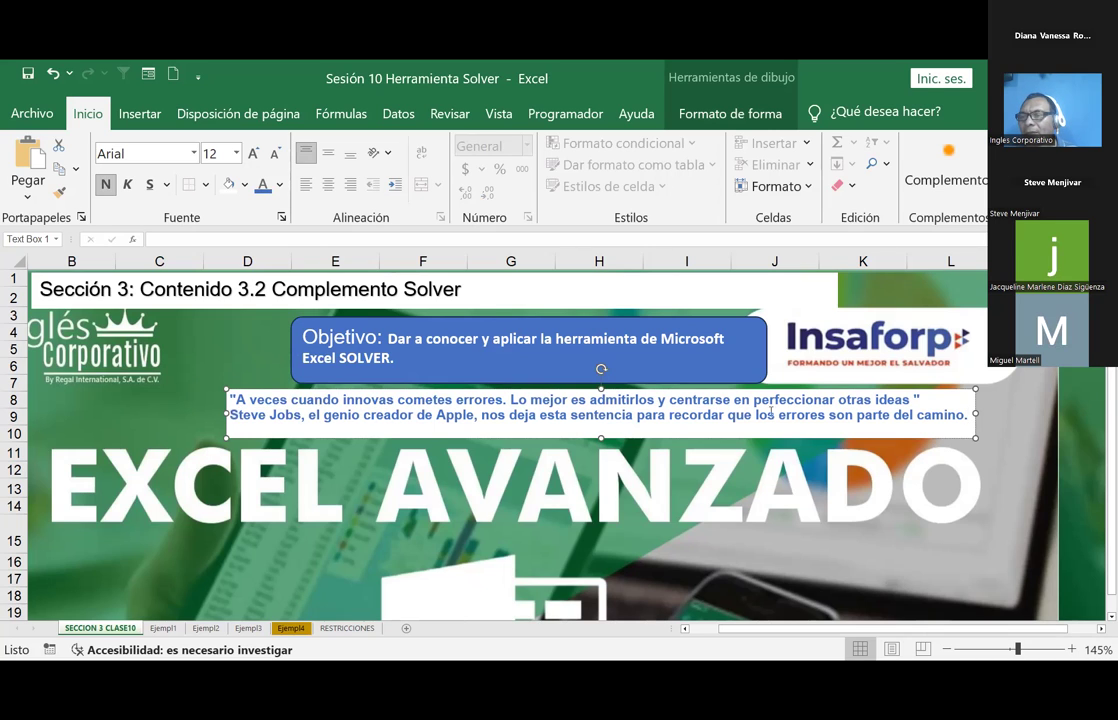
left_click(213, 368)
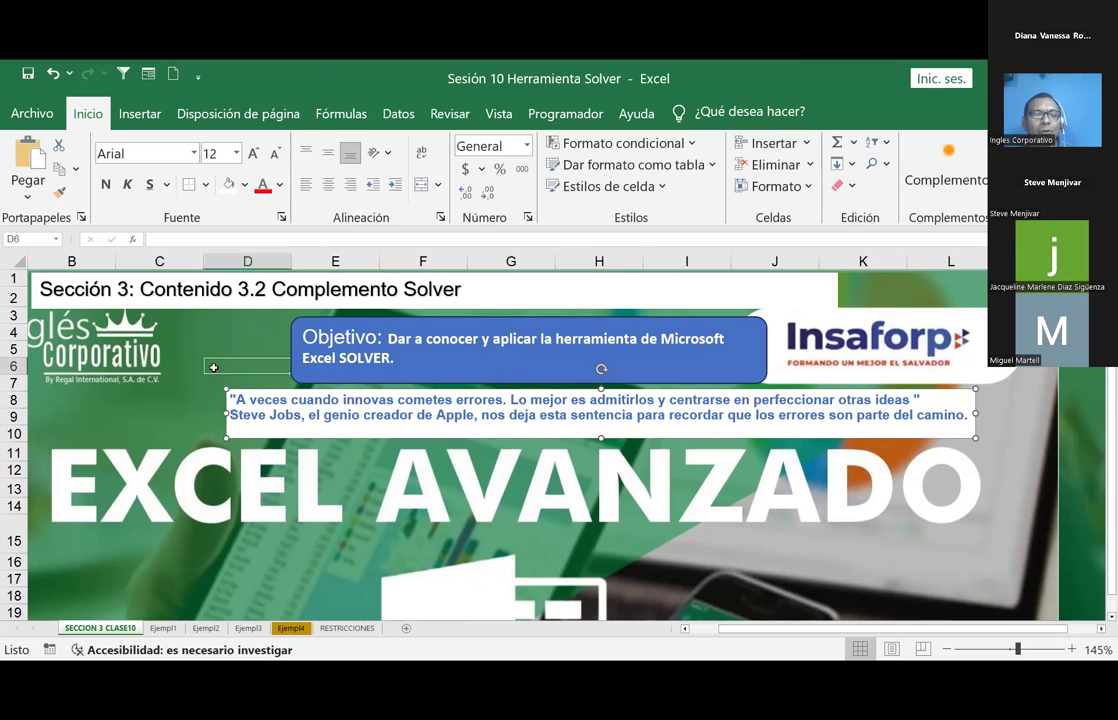
left_click(150, 416)
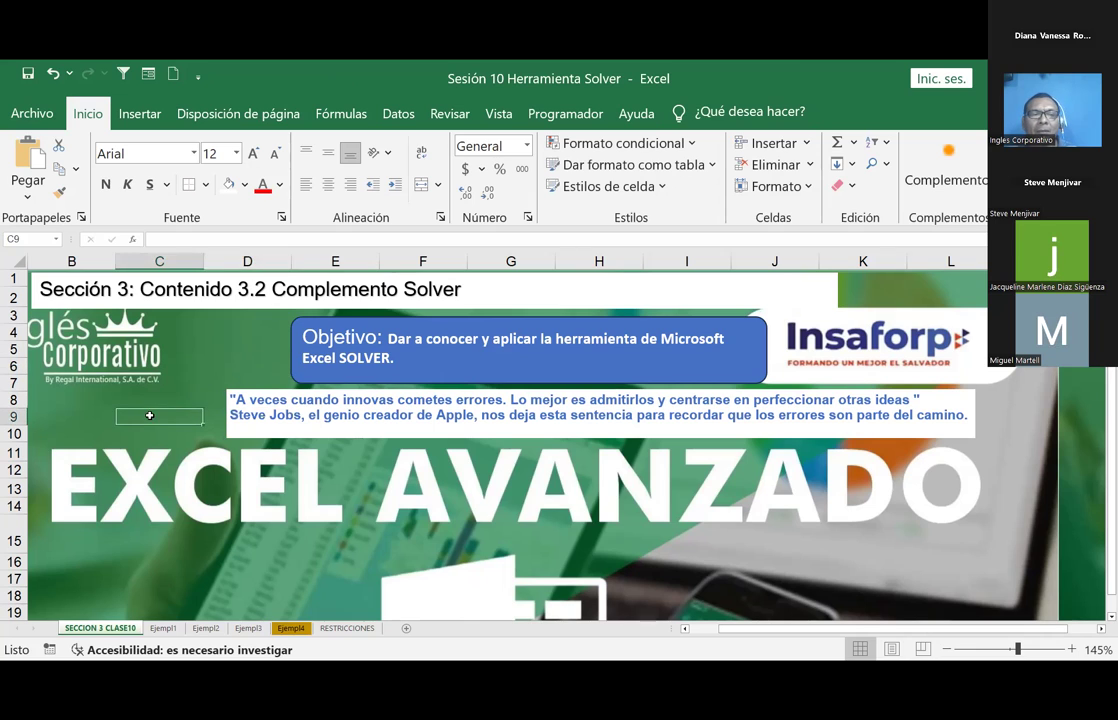
left_click(406, 355)
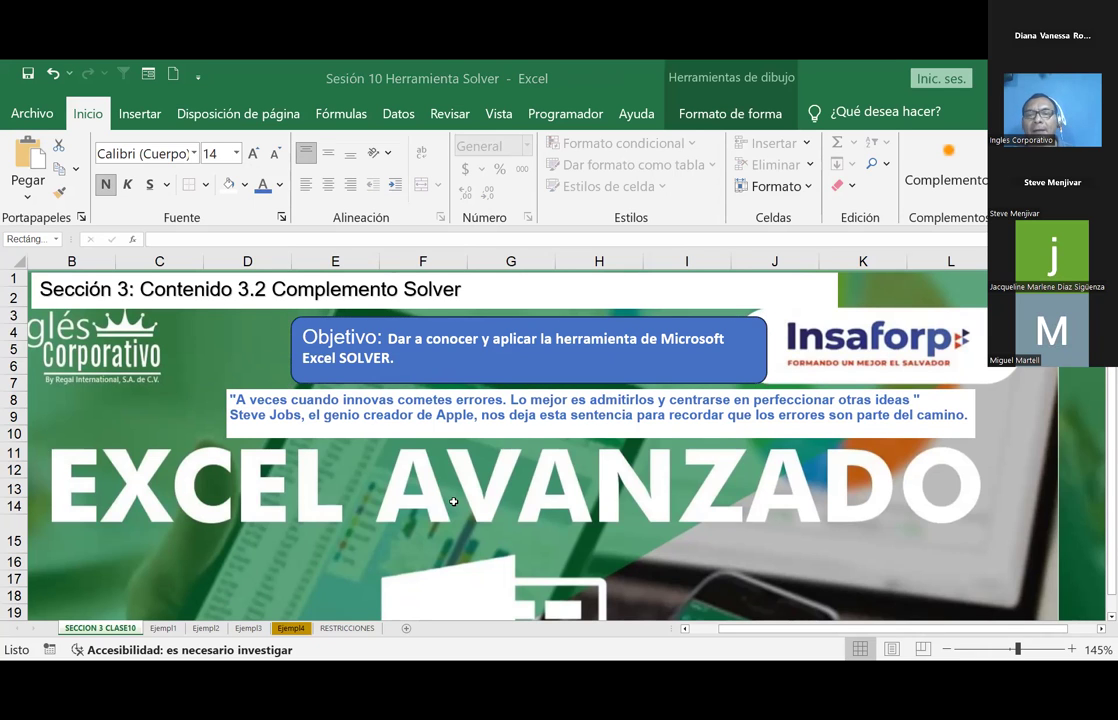
key("alt+Tab")
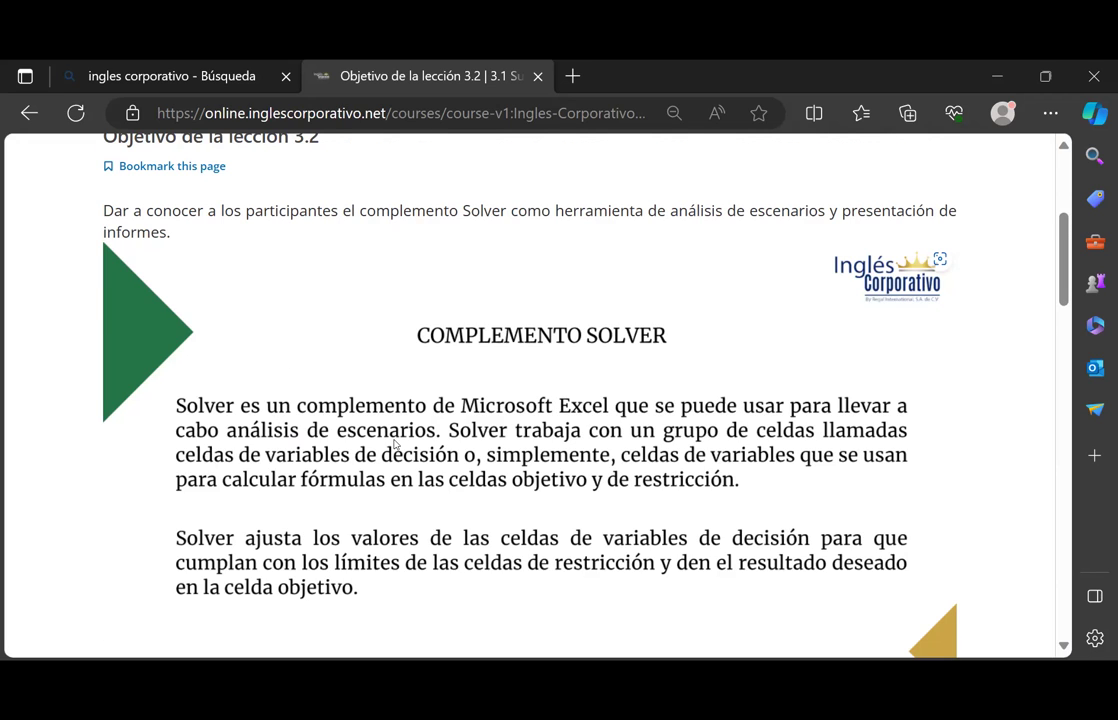
scroll(300, 450, "down", 1)
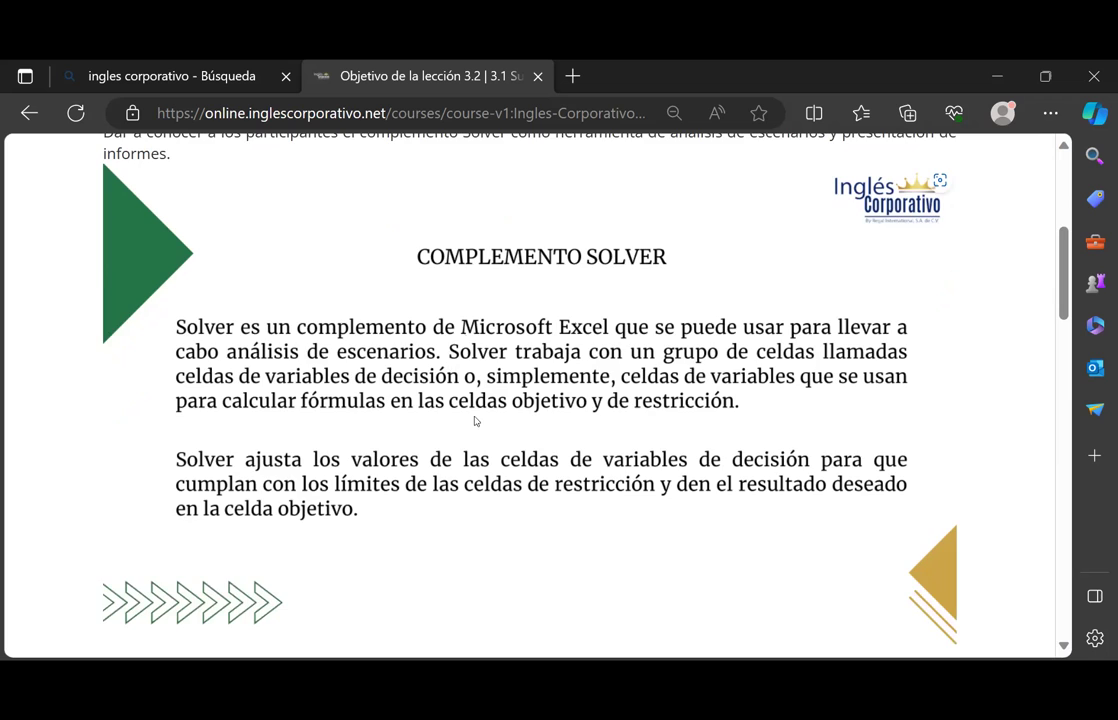
scroll(475, 420, "up", 2)
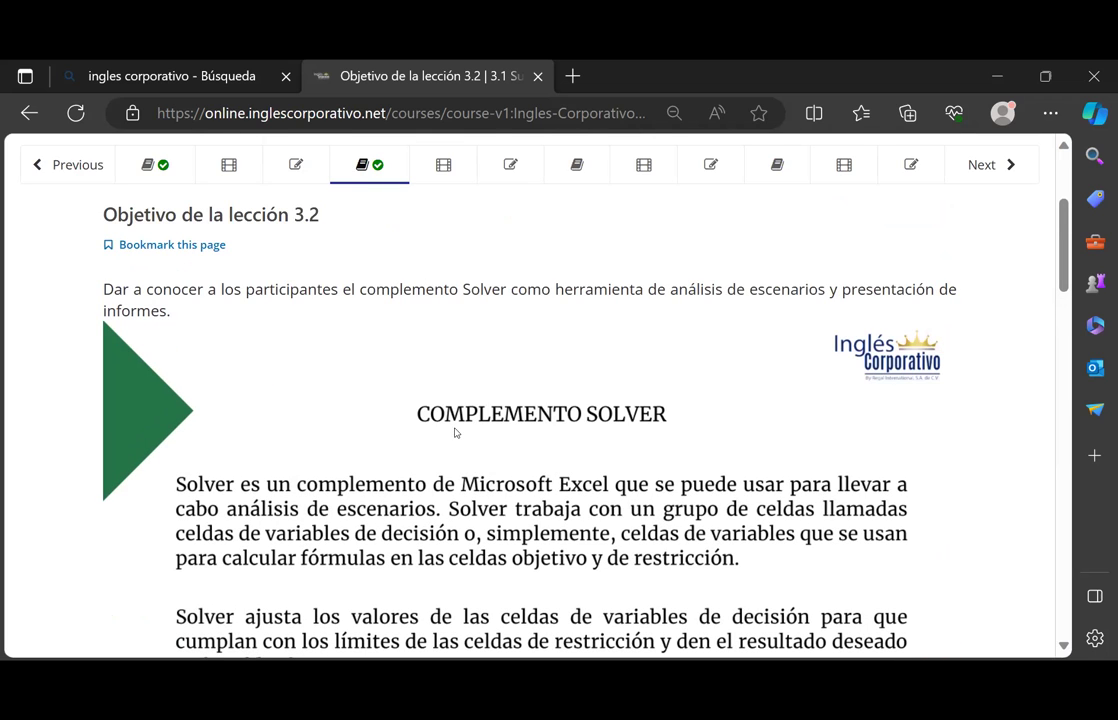
scroll(396, 378, "down", 2)
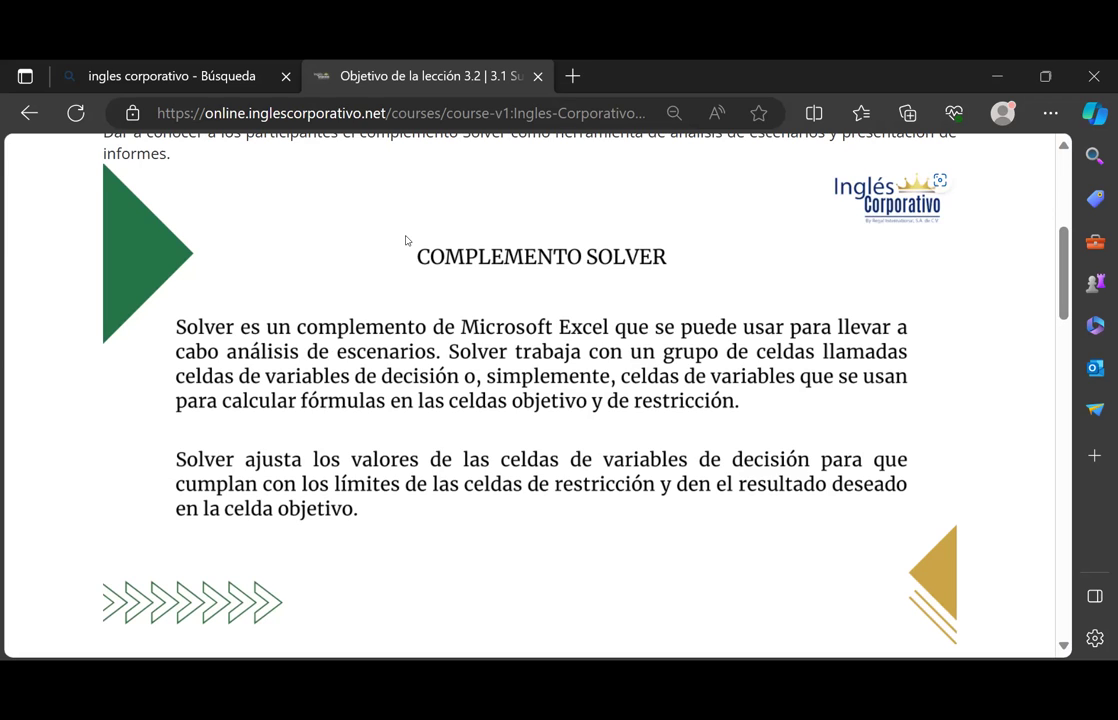
Scroll through the Solver lesson objective page, then return to the Excel Solver workbook.
scroll(333, 362, "down", 1)
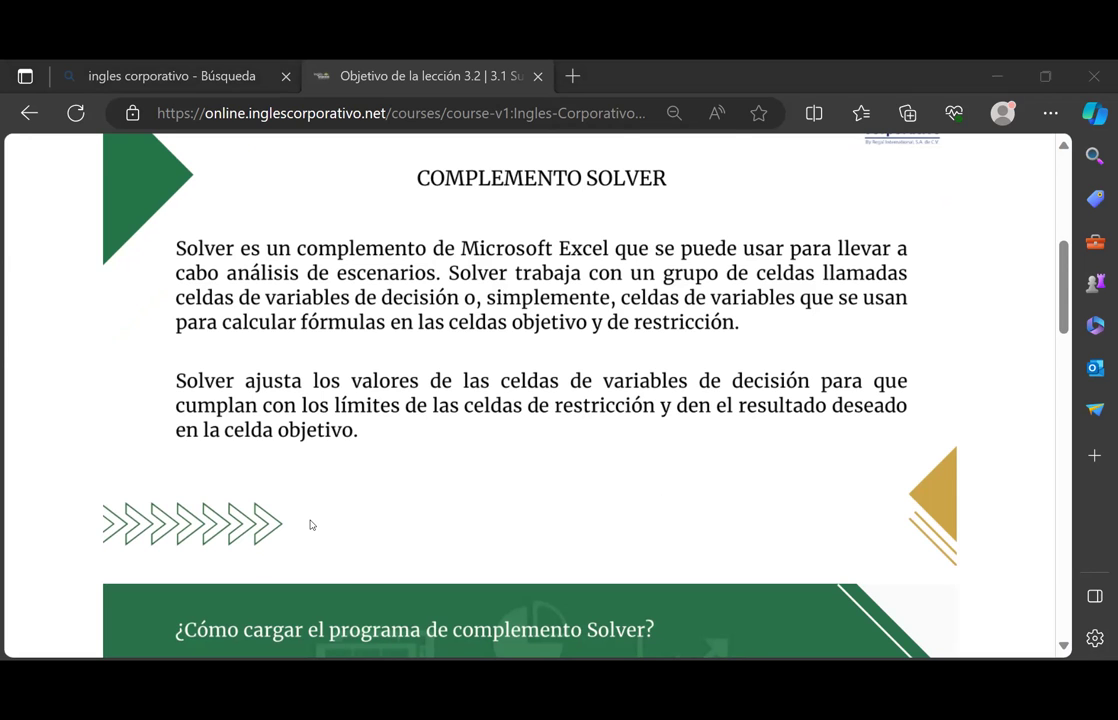
scroll(488, 508, "down", 2)
scroll(488, 440, "down", 2)
scroll(540, 420, "down", 2)
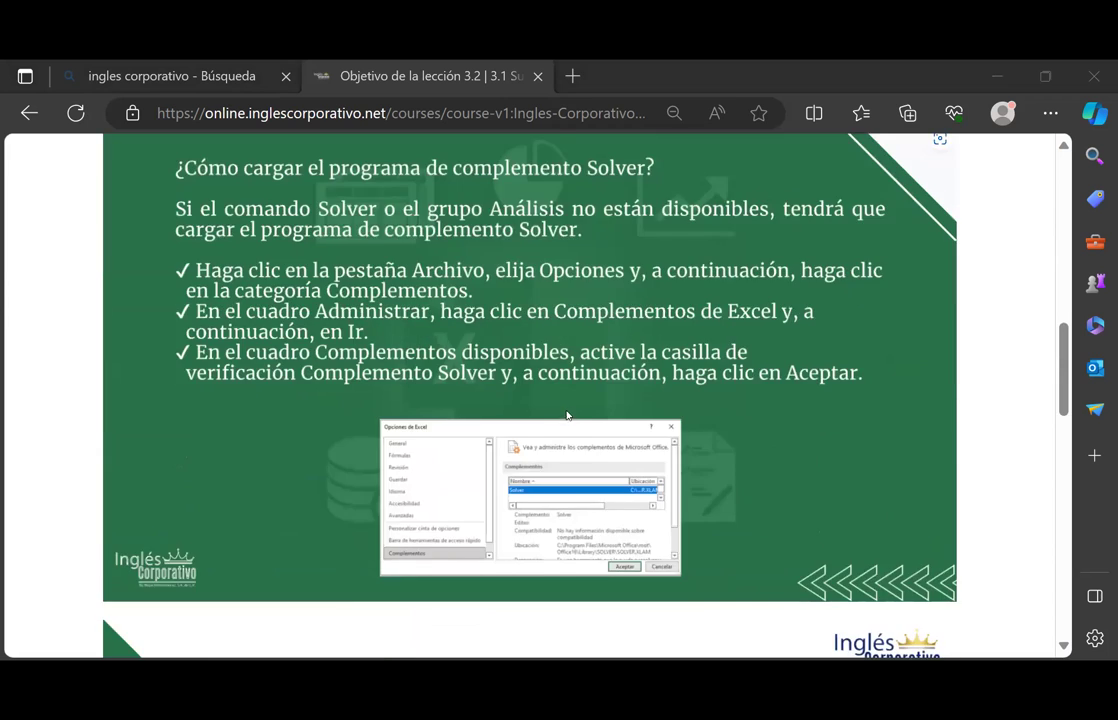
scroll(566, 415, "down", 2)
scroll(568, 412, "down", 2)
scroll(410, 424, "down", 1)
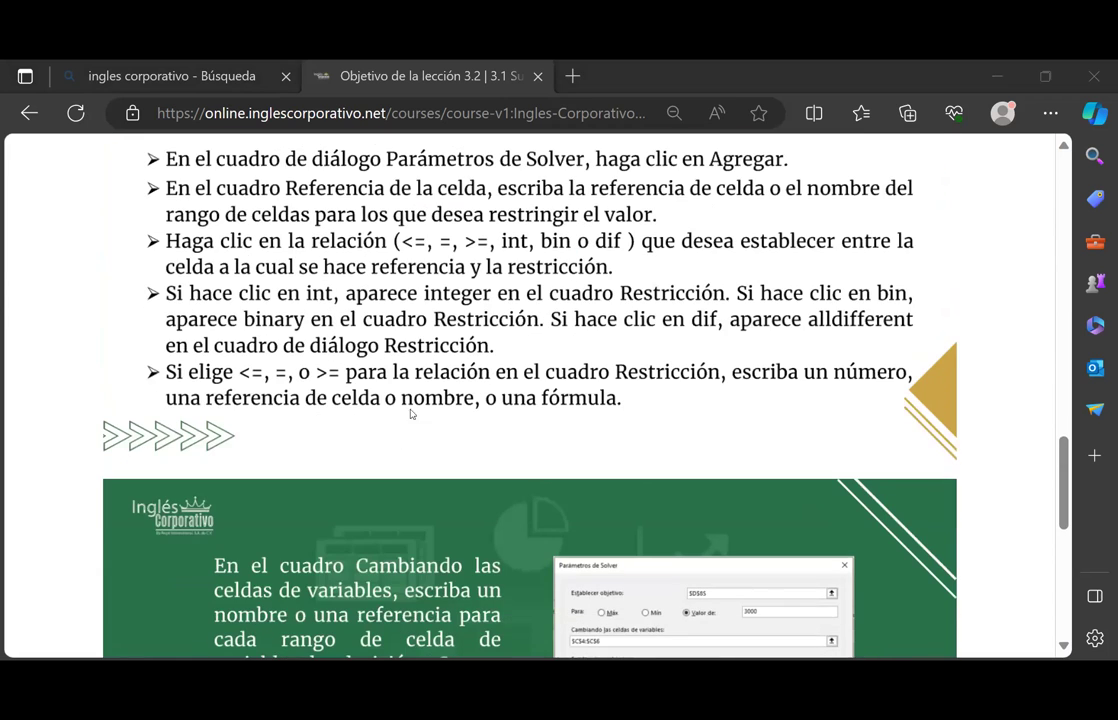
scroll(474, 449, "up", 1)
scroll(567, 399, "down", 1)
scroll(540, 397, "down", 3)
scroll(510, 395, "down", 2)
scroll(508, 395, "up", 3)
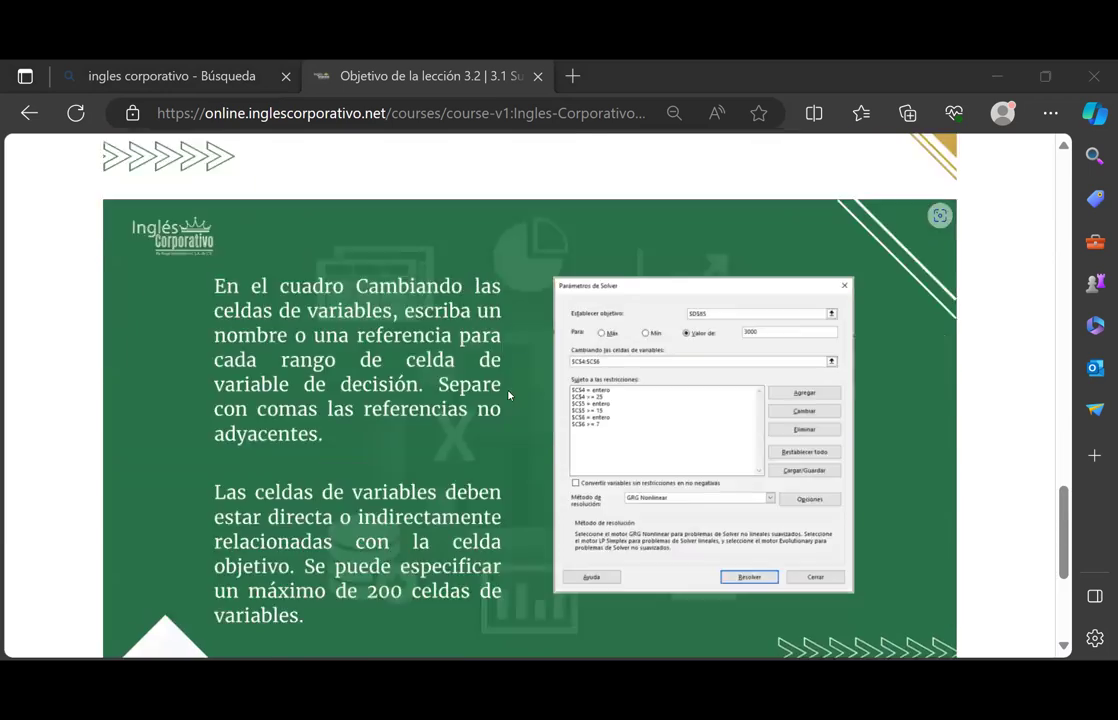
scroll(508, 395, "up", 5)
scroll(508, 395, "up", 3)
scroll(508, 395, "up", 4)
scroll(509, 395, "up", 3)
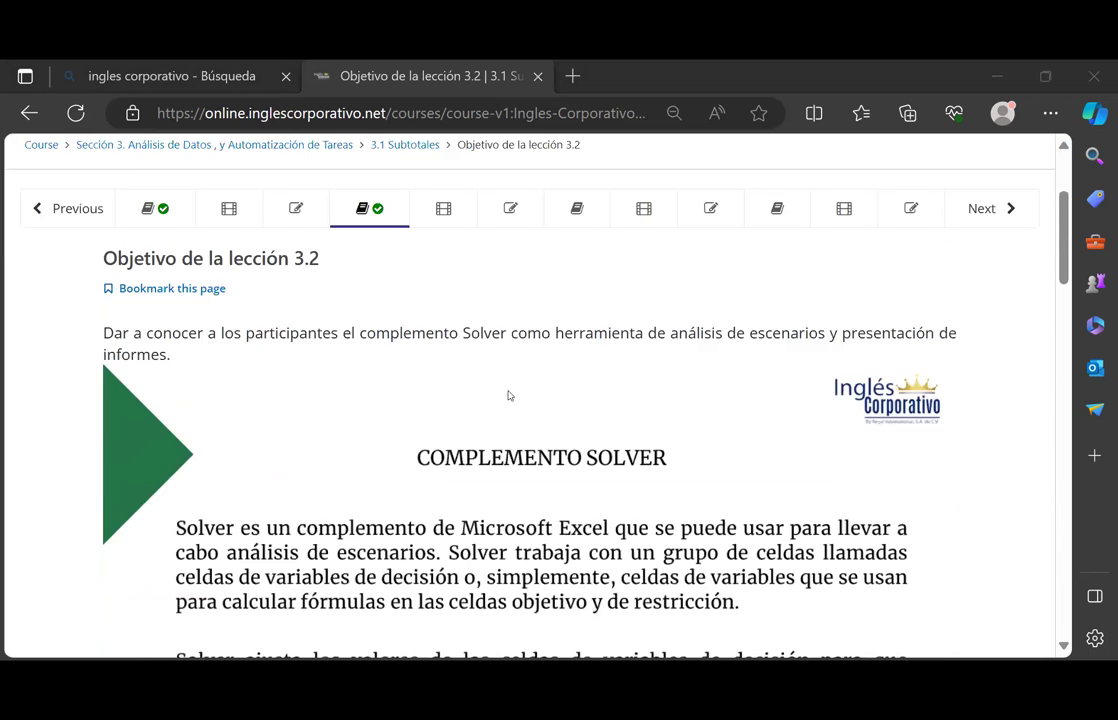
scroll(512, 300, "up", 2)
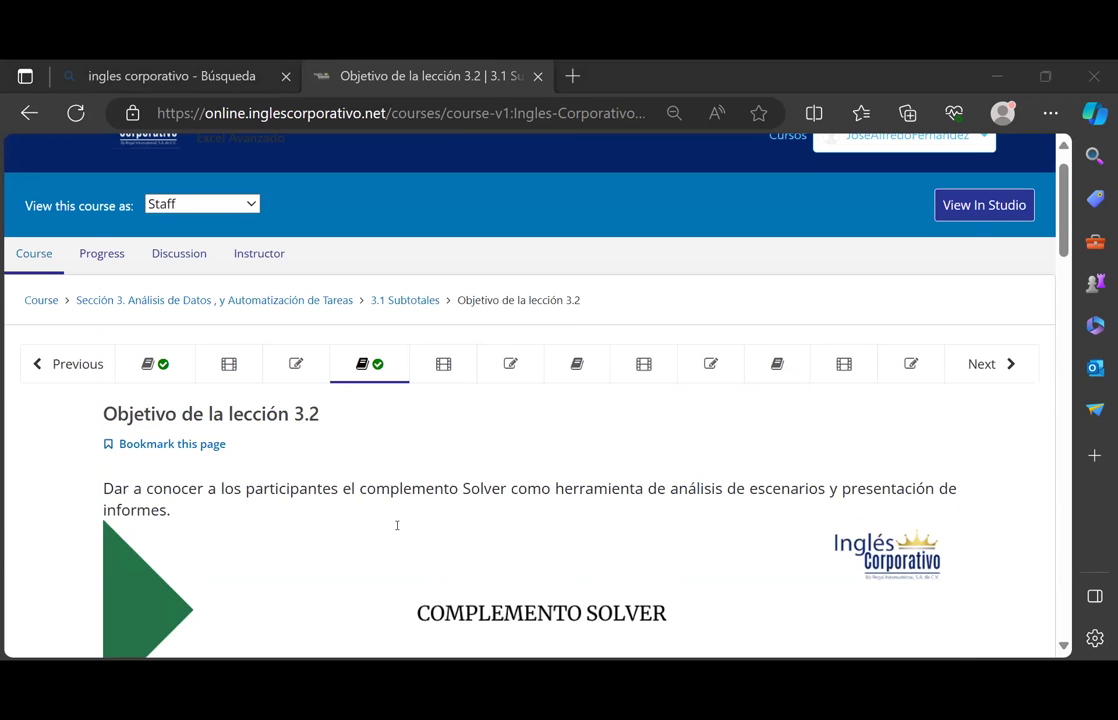
key("alt+Tab")
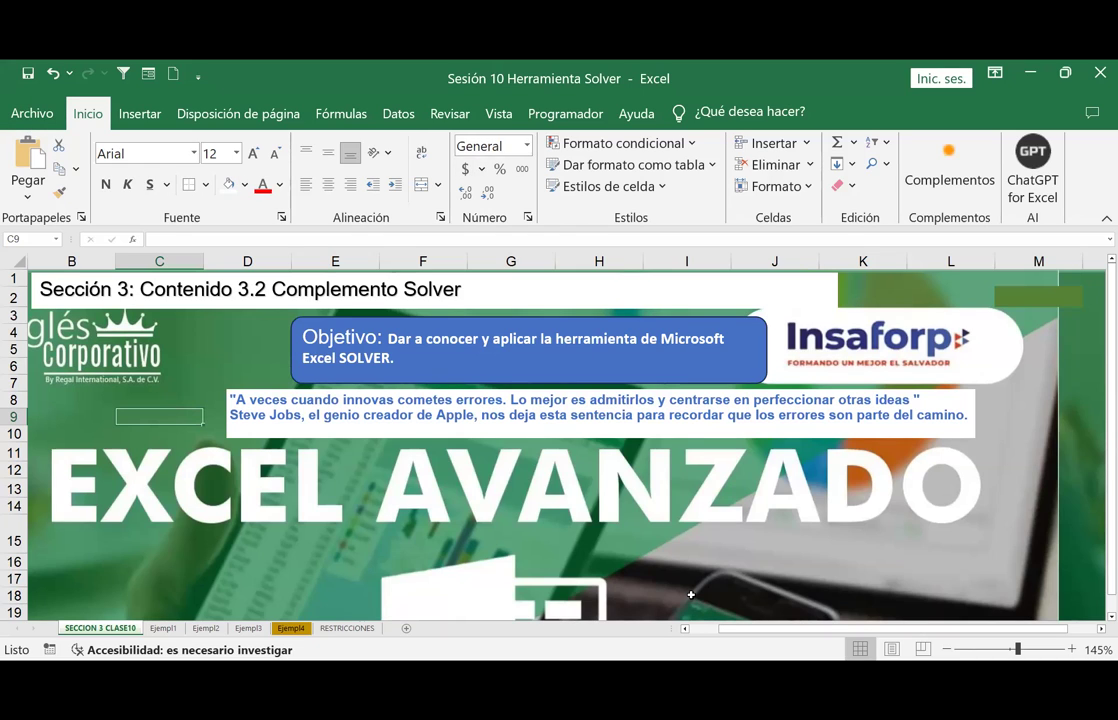
Show the Datos ribbon tab in the Solver workbook after briefly visiting the Archivo page.
left_click(22, 113)
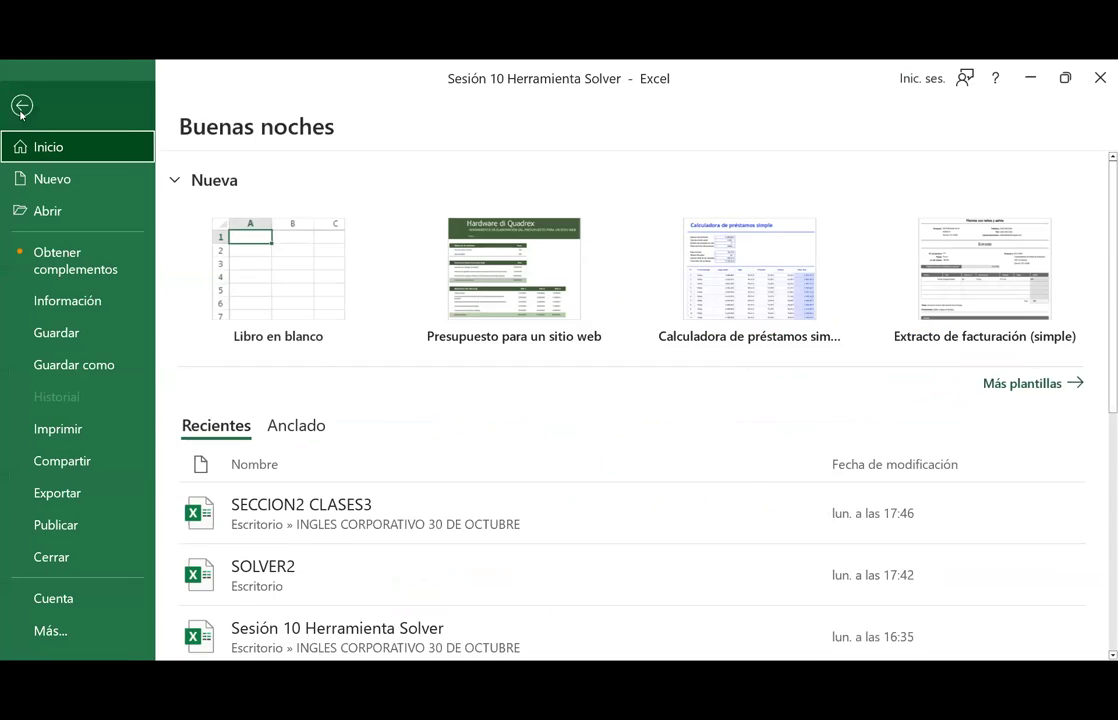
left_click(22, 110)
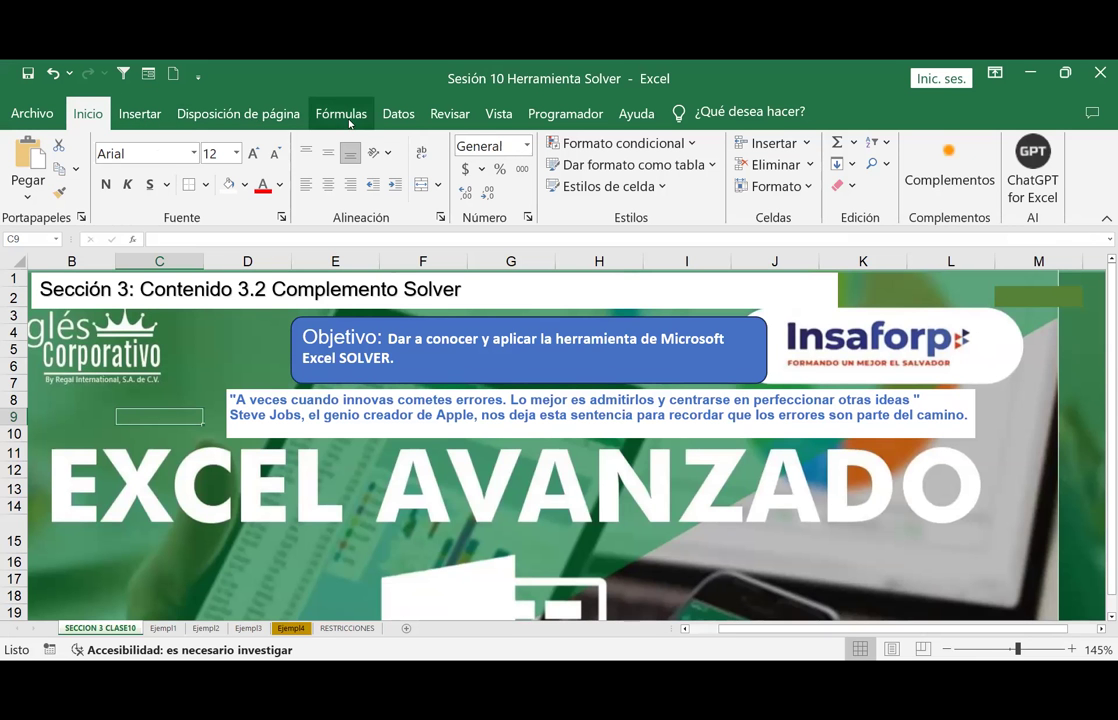
left_click(399, 116)
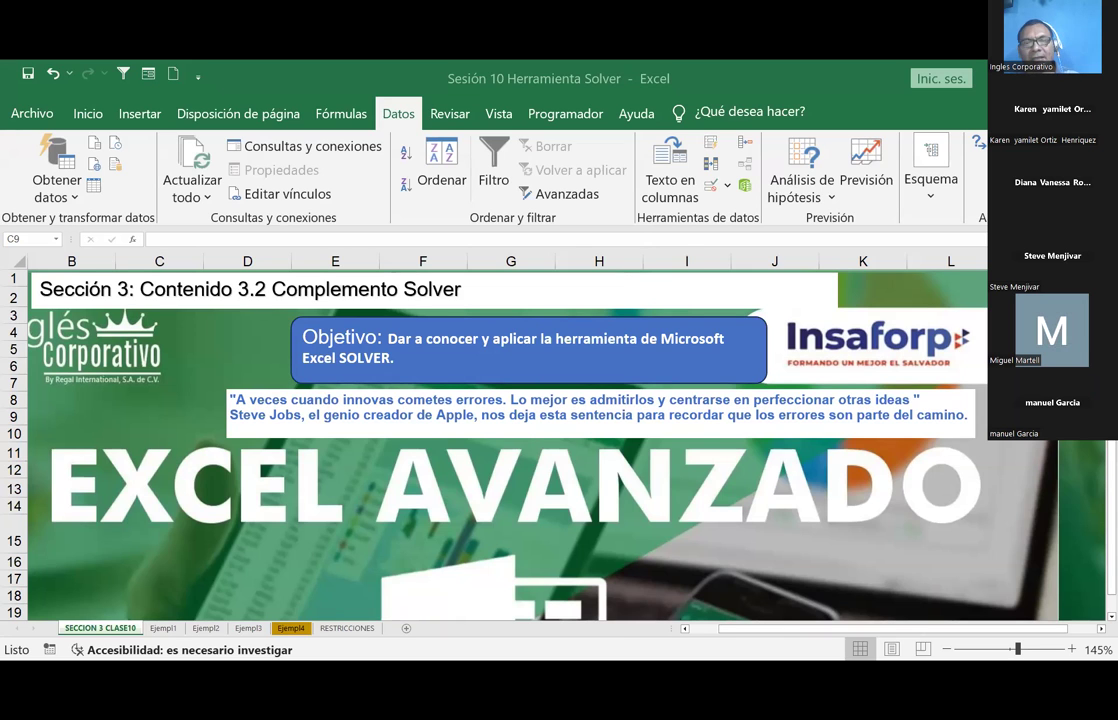
Present the Solver slideshow in PowerPoint and advance to the Paso 1 activation slide.
key("alt+Tab")
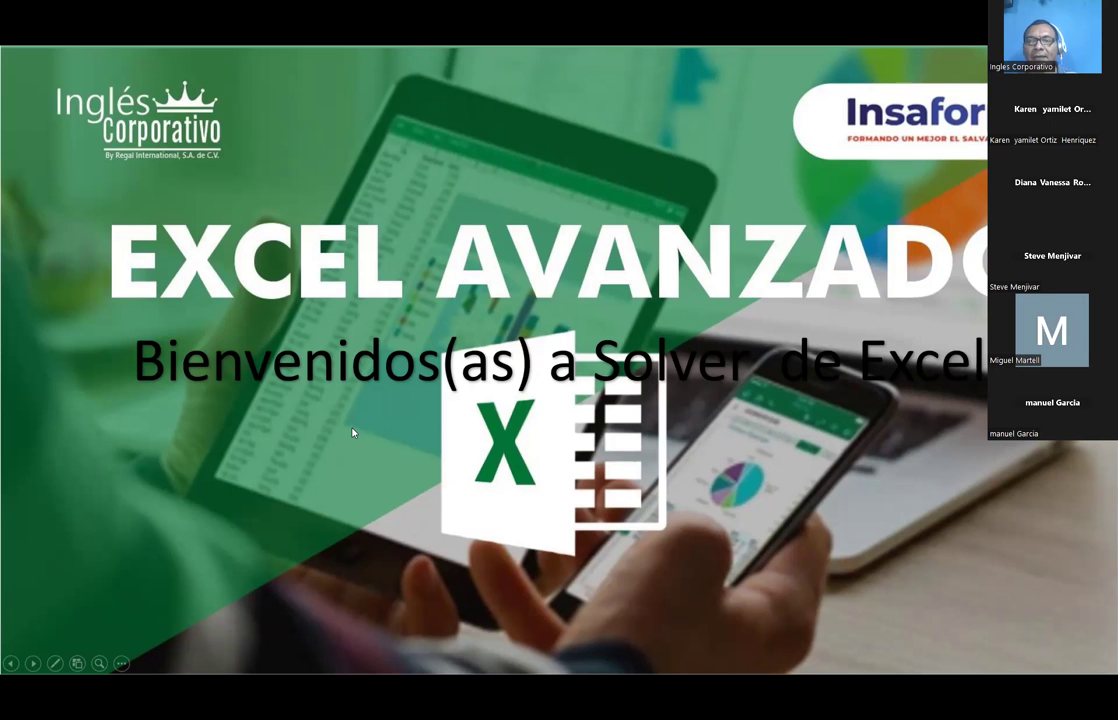
left_click(382, 382)
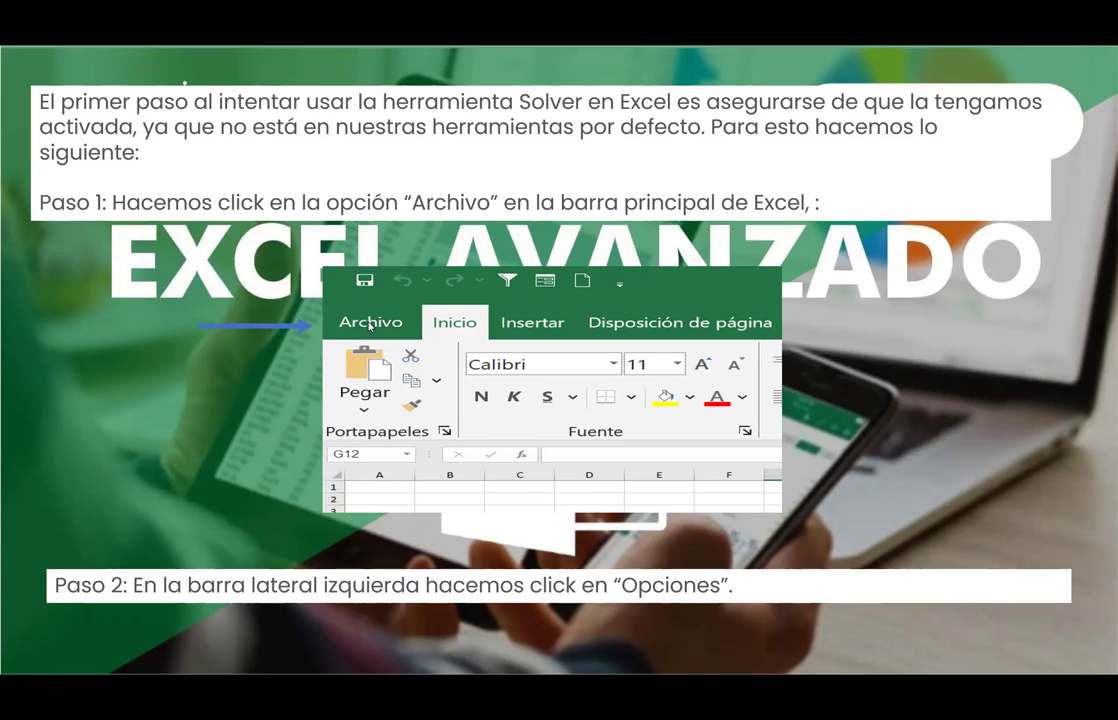
Play the '1' marker animation on the Paso 1 slide, then advance to Paso 2.
left_click(197, 415)
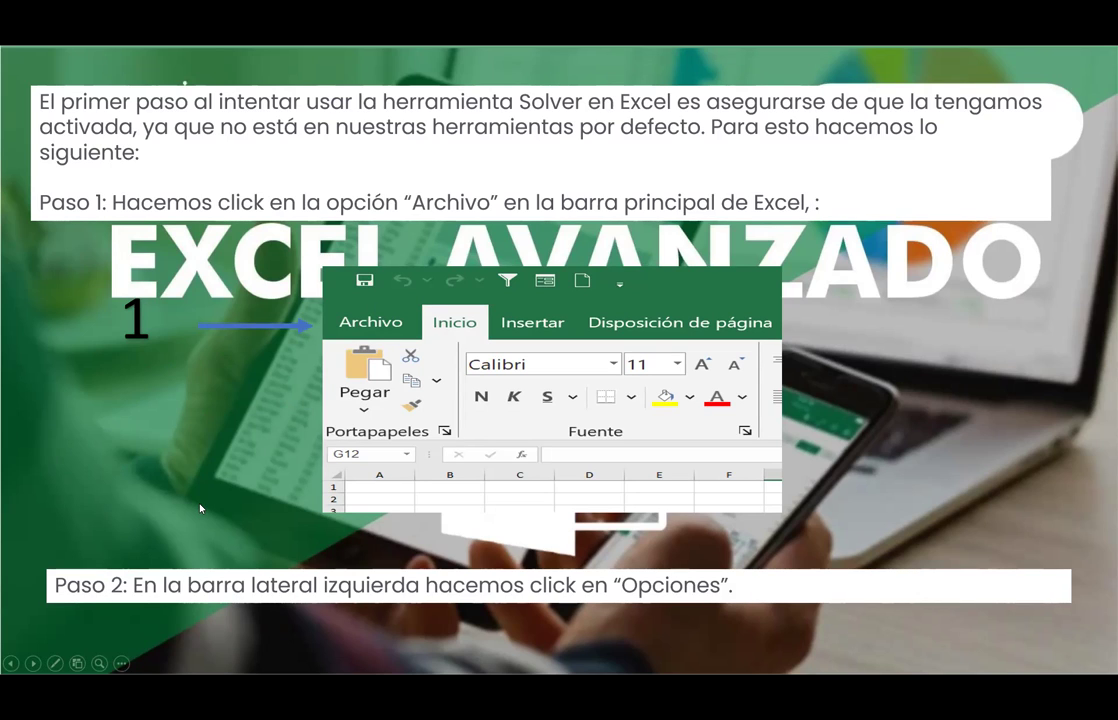
left_click(187, 441)
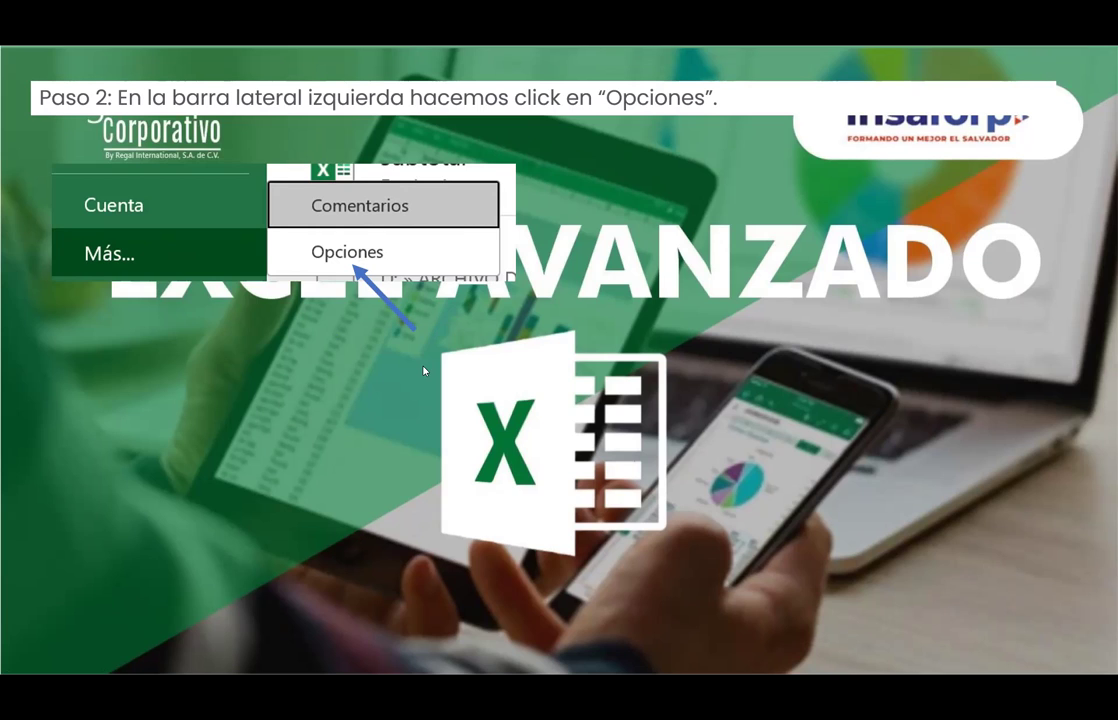
Play the '2' marker beside Opciones, then advance to the Paso 3 Excel options slide.
left_click(299, 395)
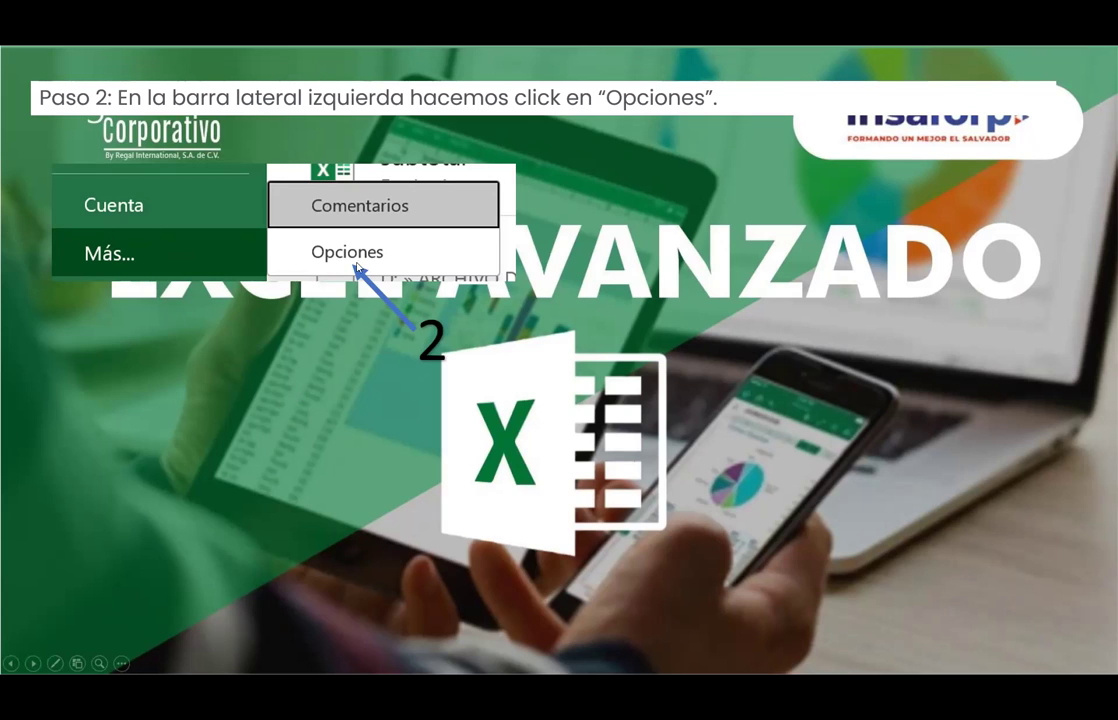
left_click(377, 383)
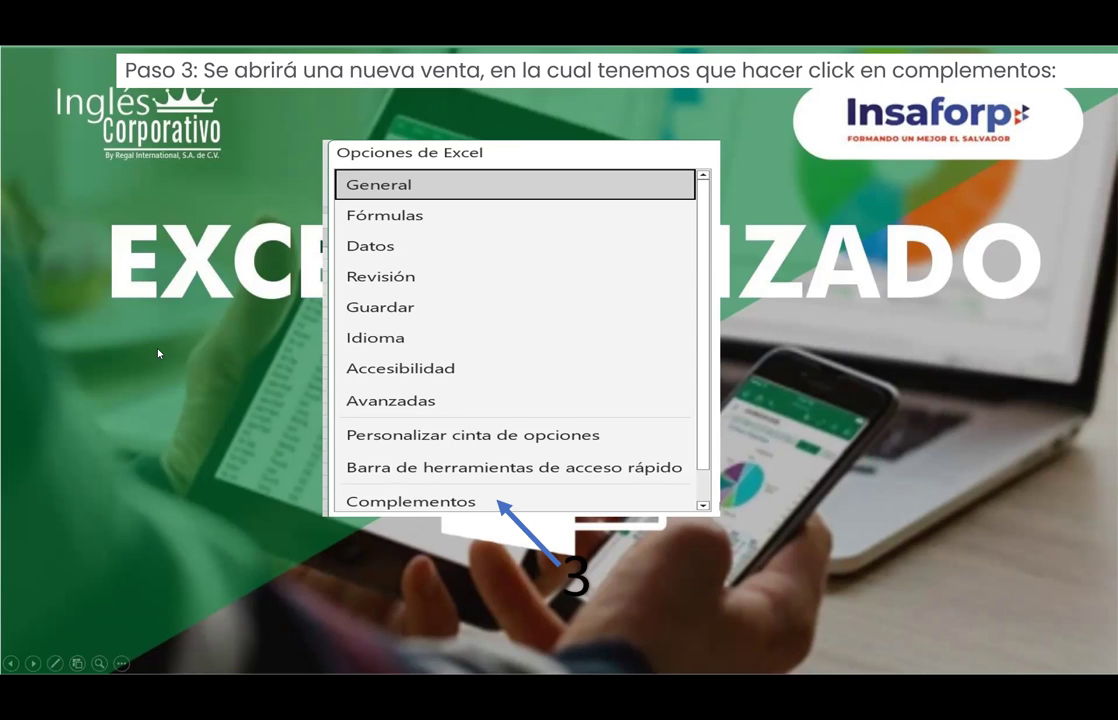
Advance the slideshow to the Paso 4 slide showing the Complementos de Excel manager.
left_click(174, 422)
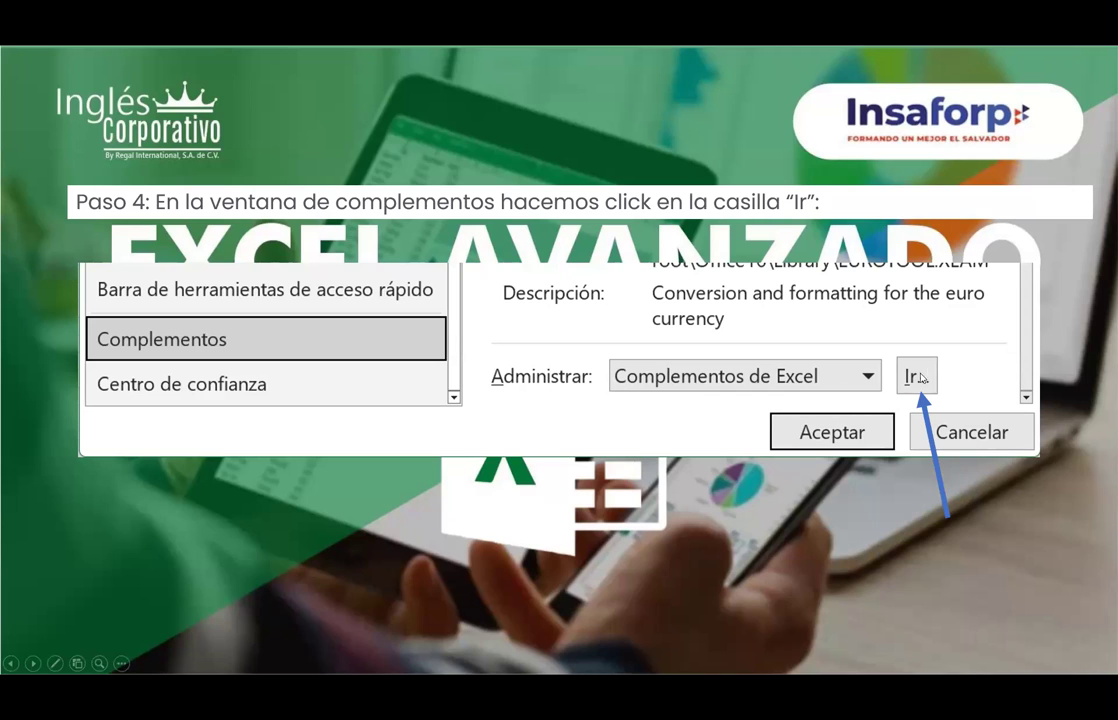
Reveal the '4' label beside the blue arrow's tip on the Paso 4 slide.
left_click(878, 561)
Advance to the Paso 5 Complementos slide and reveal its next arrow marker.
left_click(425, 572)
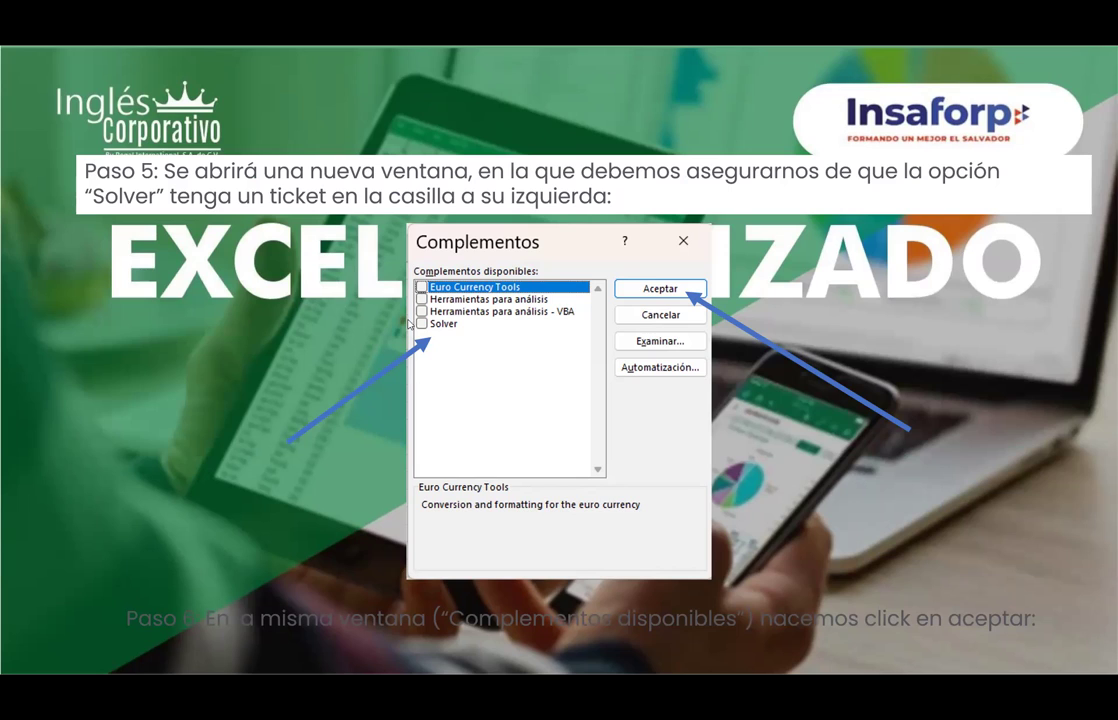
left_click(421, 324)
Reveal the 5 label at the Solver arrow, preview Paso 7, then return to Paso 5.
left_click(226, 410)
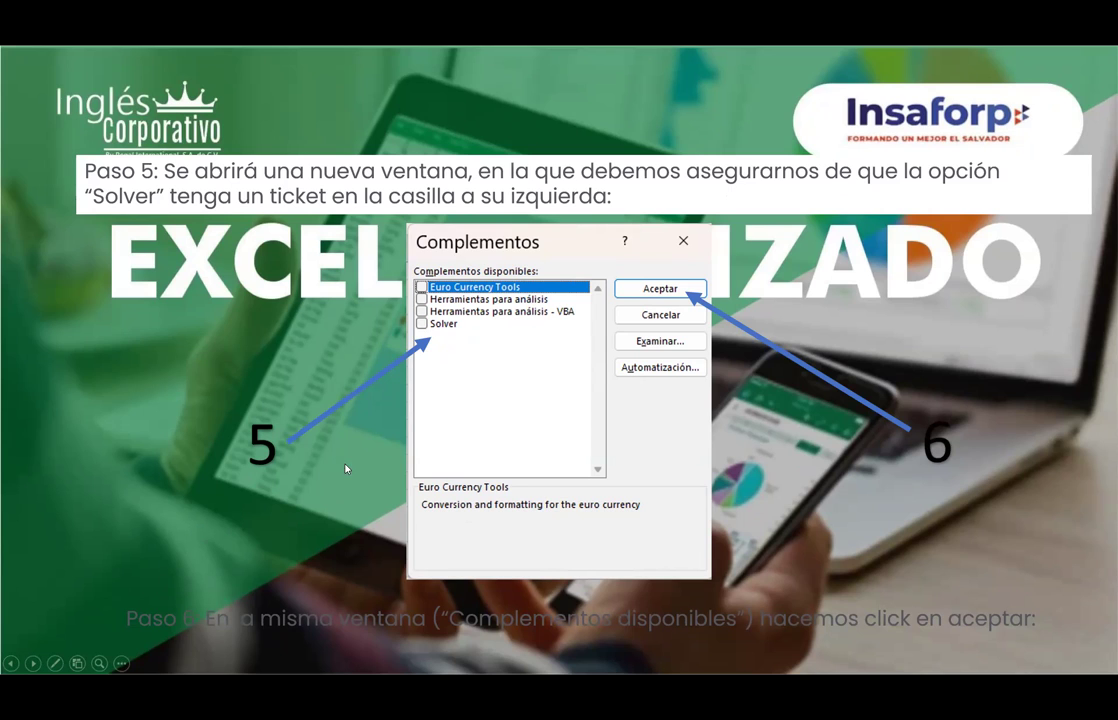
left_click(302, 480)
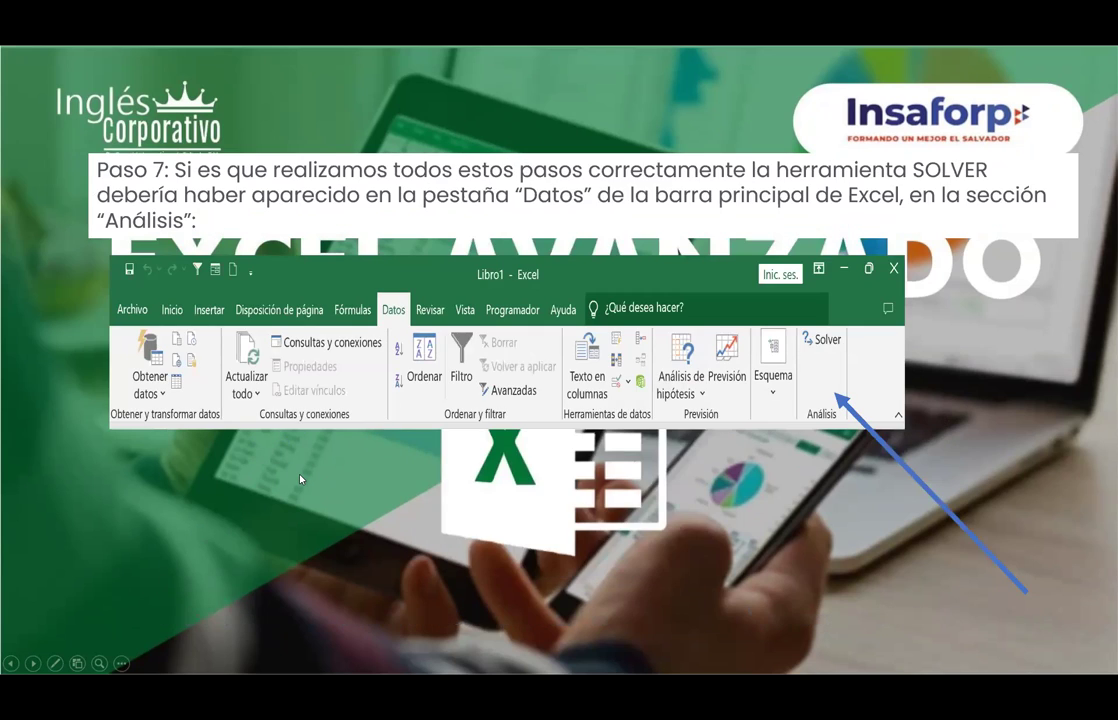
key("Left")
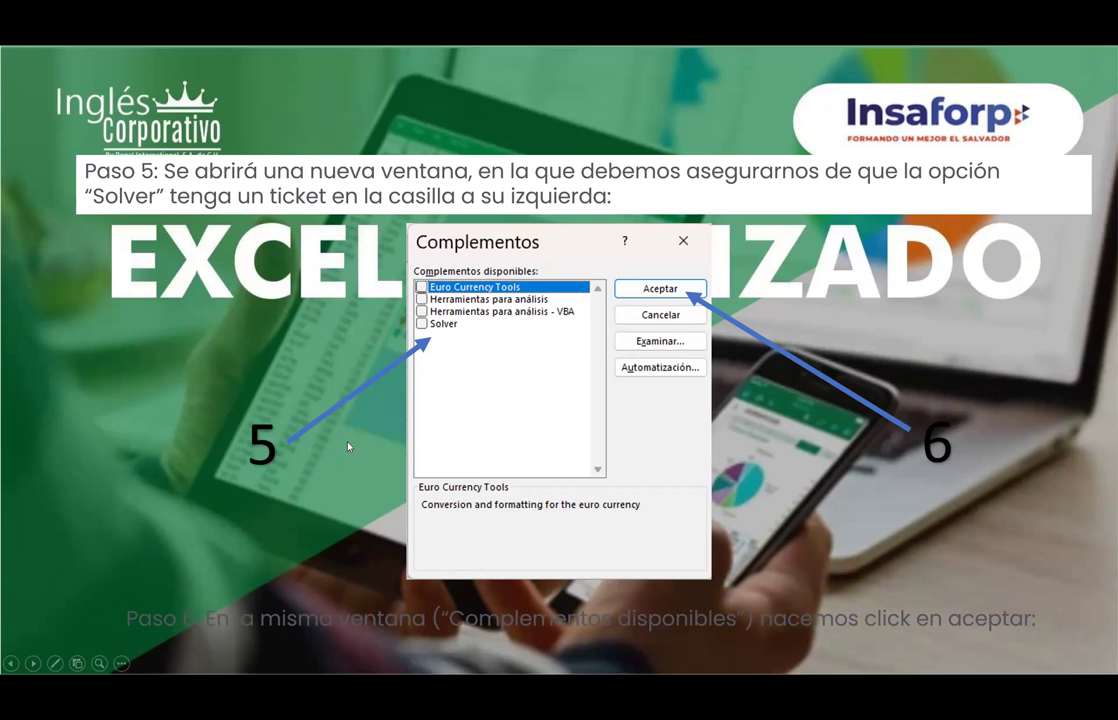
Move forward to Paso 7, showing Solver in the Datos tab's Análisis group.
key("Right")
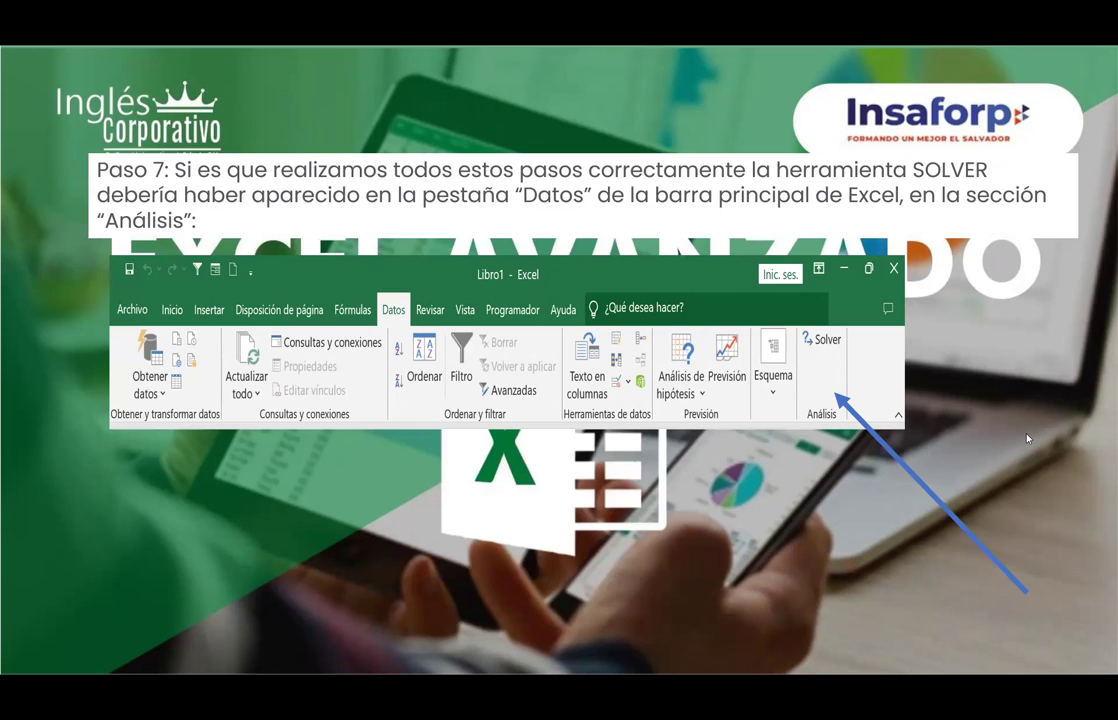
Leave the Solver setup slides for the Ejempl1 LAN budget sheet totalling $3,375.00.
left_click(963, 428)
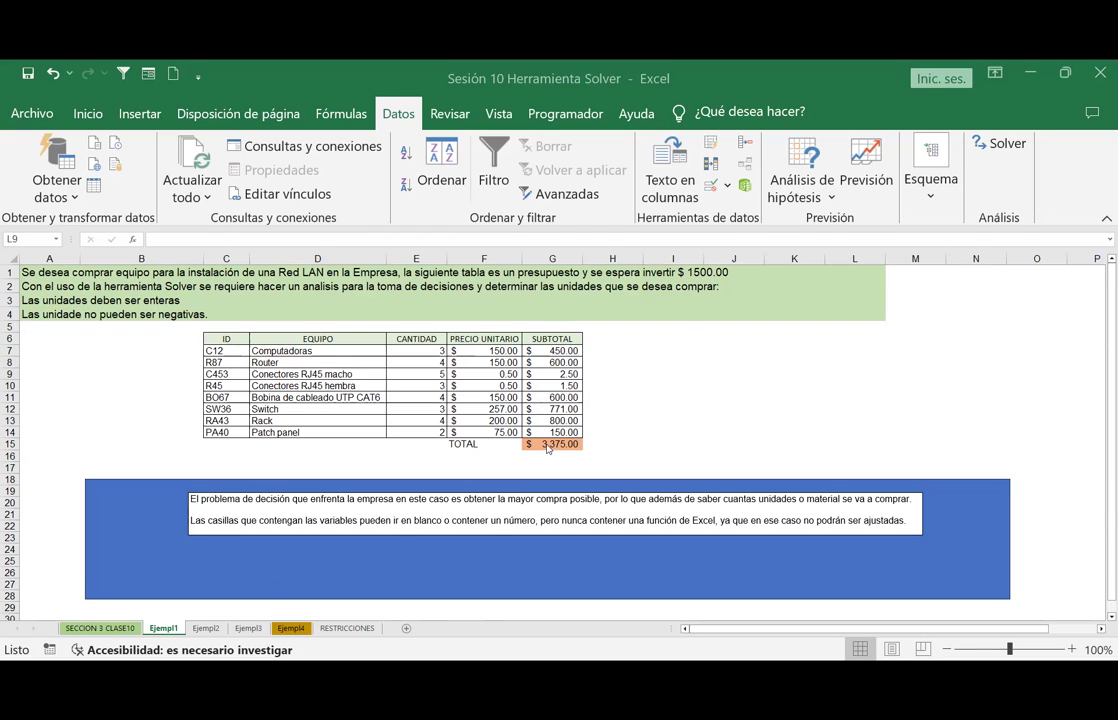
Select G15, the =SUMA(G7:G14) total of the LAN equipment budget.
left_click(547, 446)
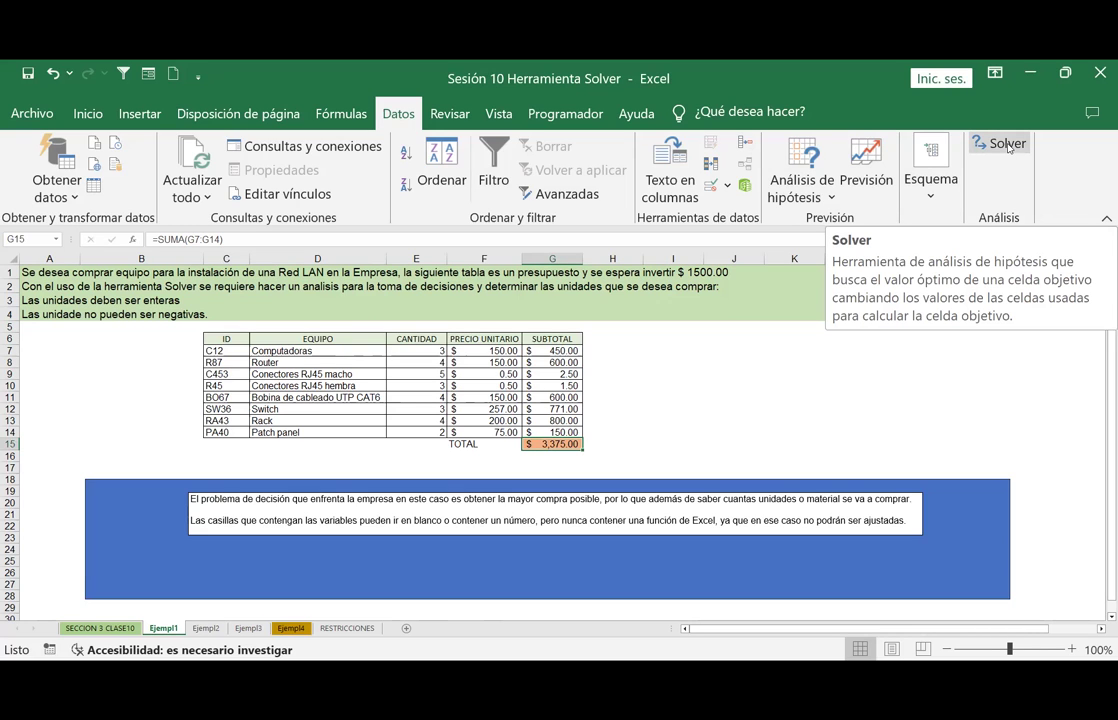
Open Solver, centre its dialog, and collapse the Establecer objetivo box for picking a cell.
left_click(1008, 148)
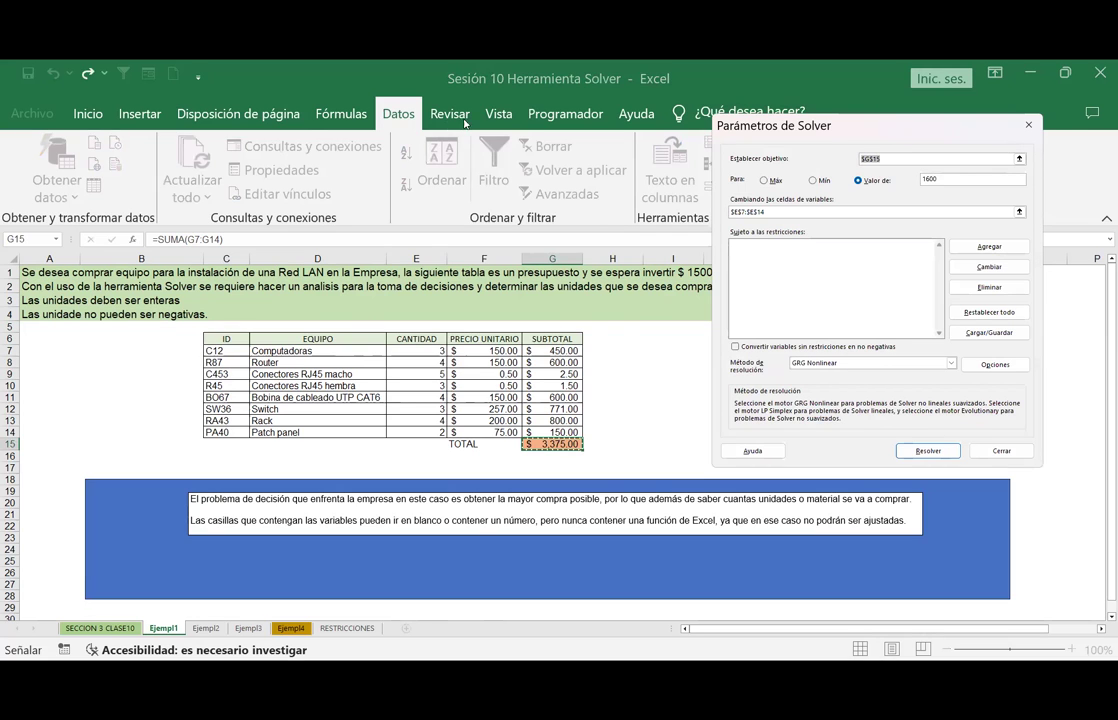
left_click_drag(888, 129, 465, 124)
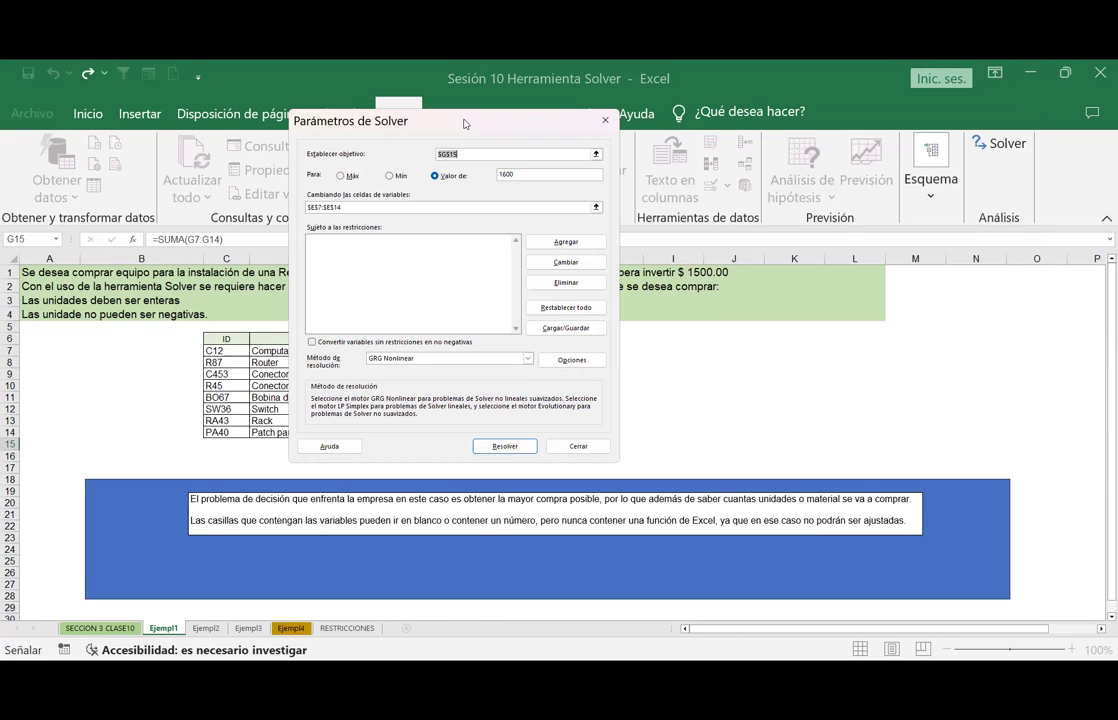
left_click(525, 627)
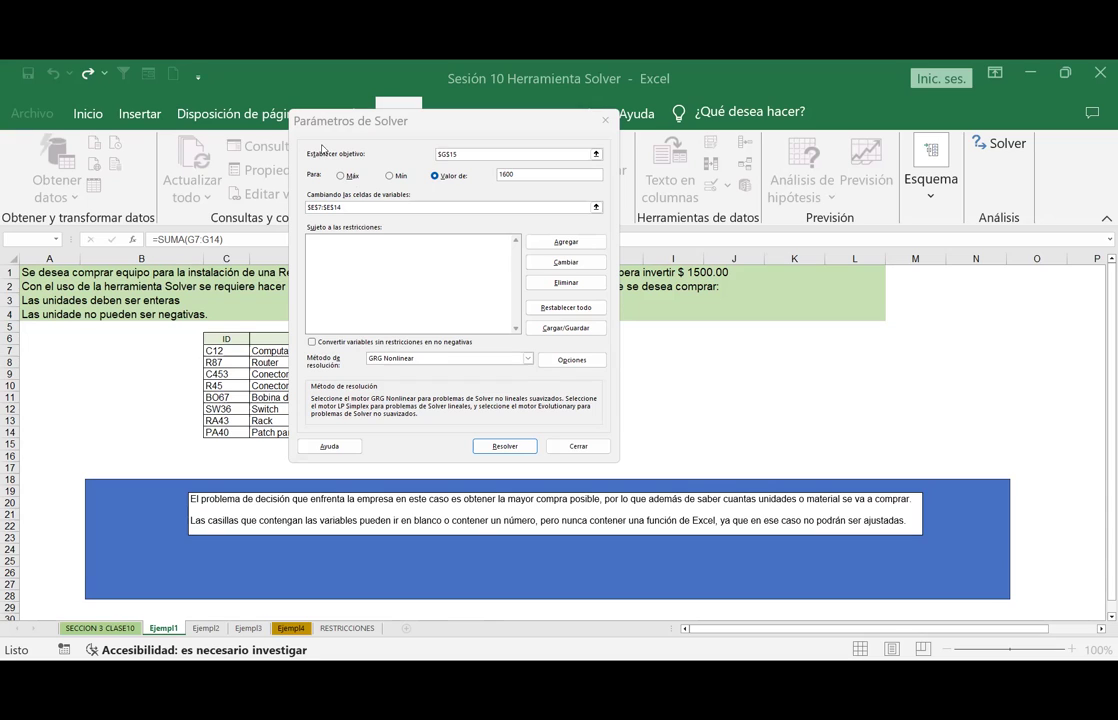
left_click(484, 154)
left_click(739, 406)
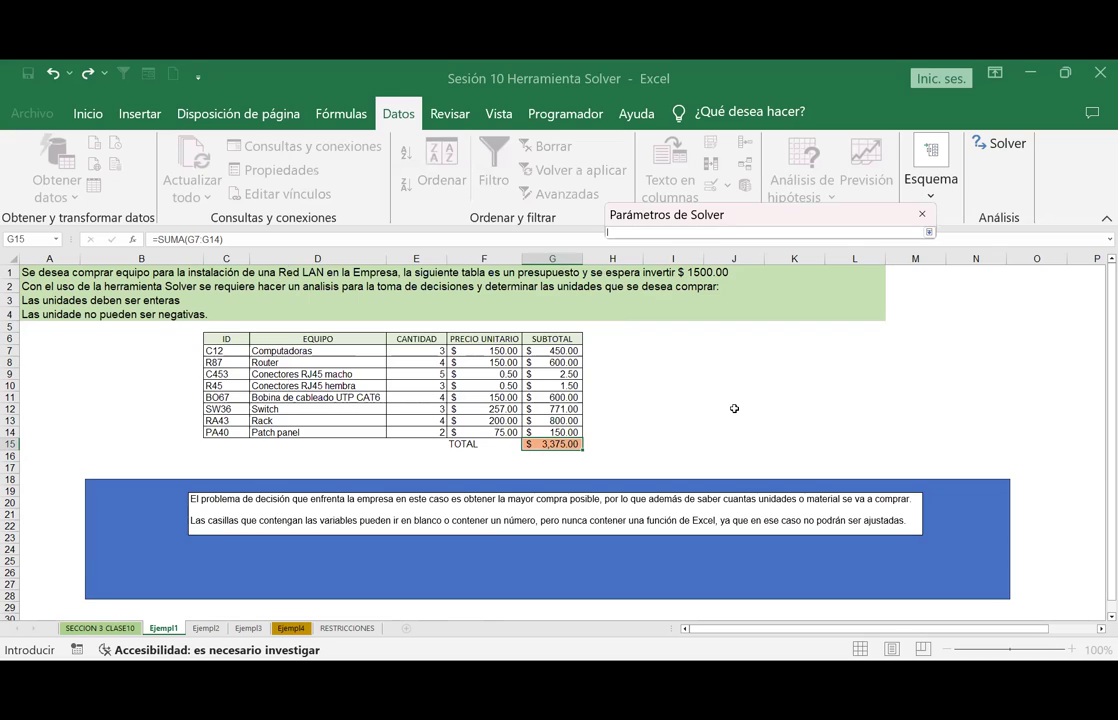
Pick G15 as the objective, then erase the old target value and variable-cell range.
left_click(540, 443)
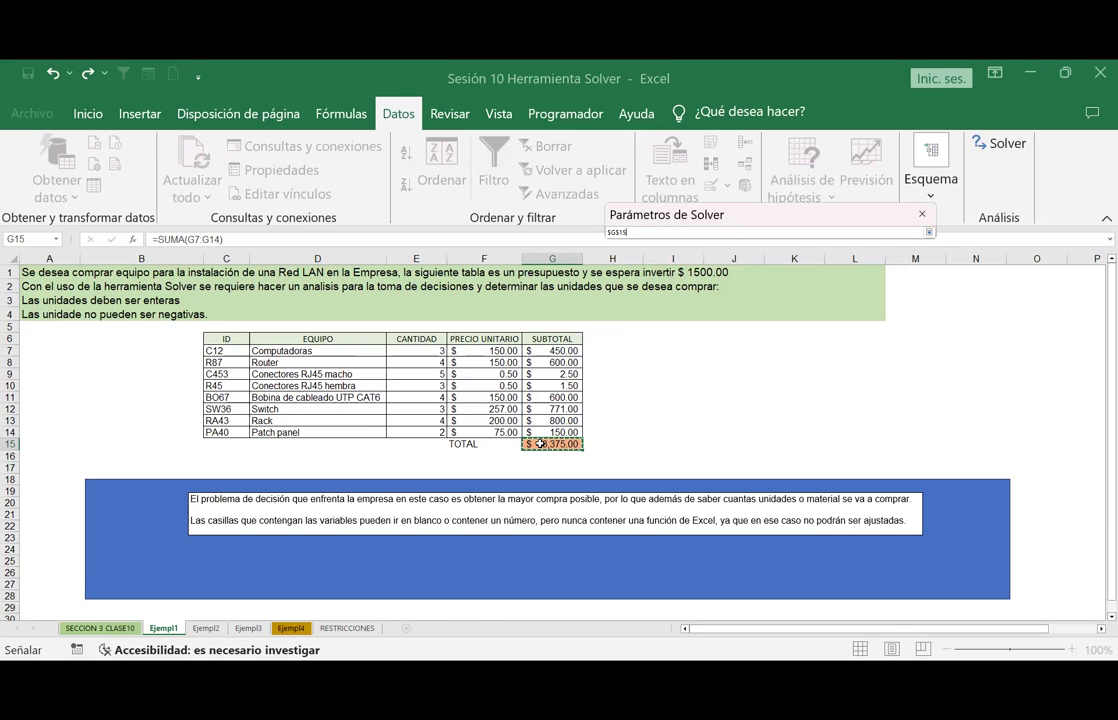
left_click(929, 233)
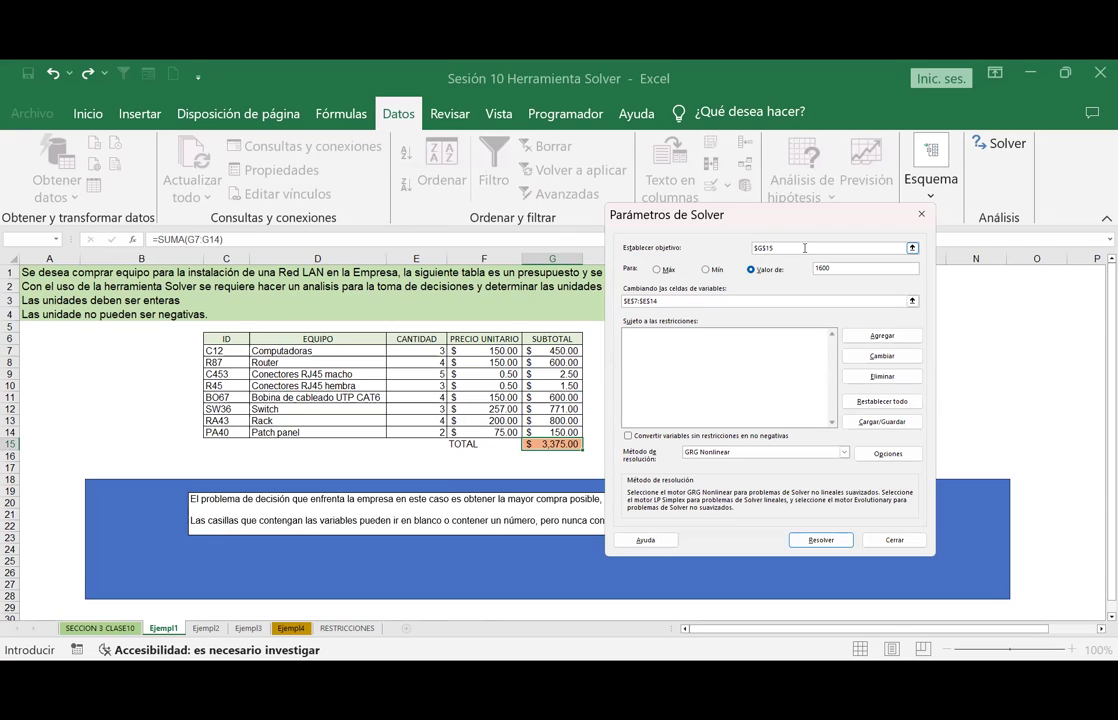
left_click(847, 269)
key("BackSpace")
key("BackSpace")
key("BackSpace")
left_click(674, 301)
key("BackSpace")
key("BackSpace")
key("BackSpace")
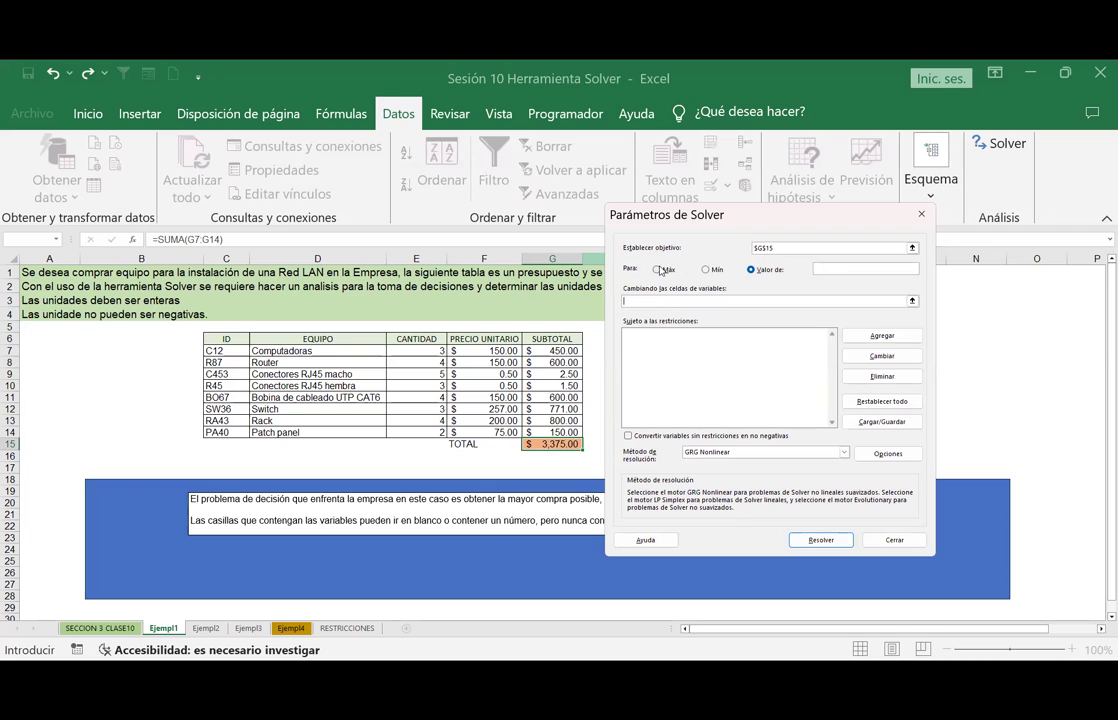
Switch the objective option to Valor de and enter 2000 as the target.
left_click(658, 270)
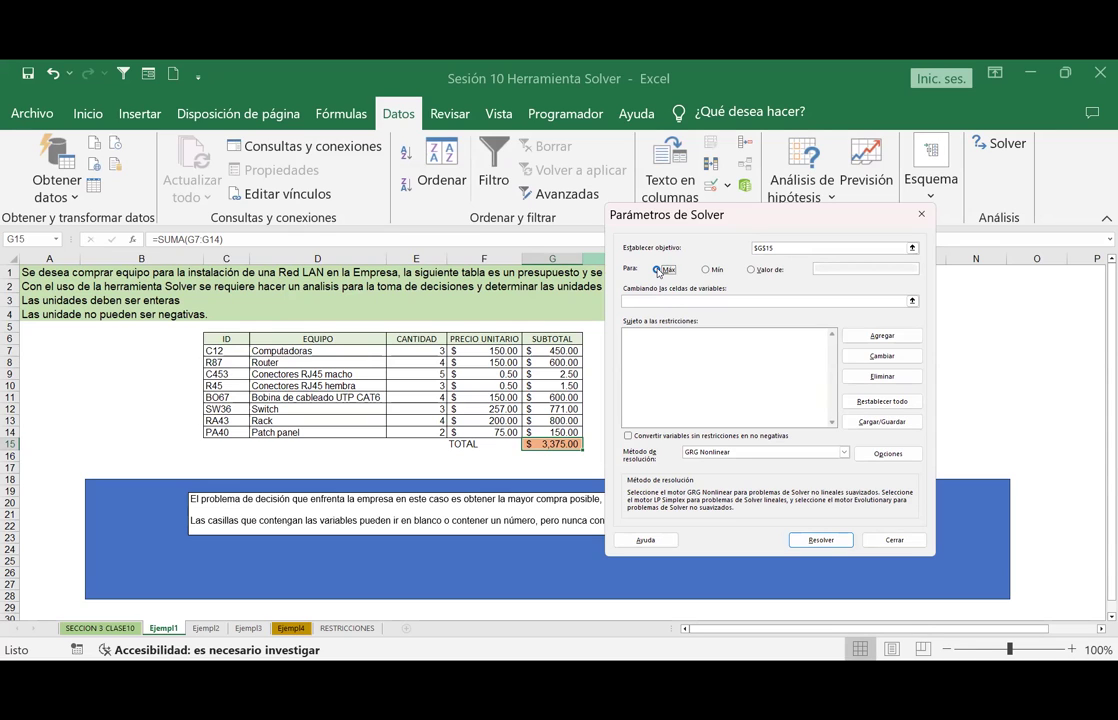
left_click(707, 270)
left_click(785, 270)
left_click(830, 269)
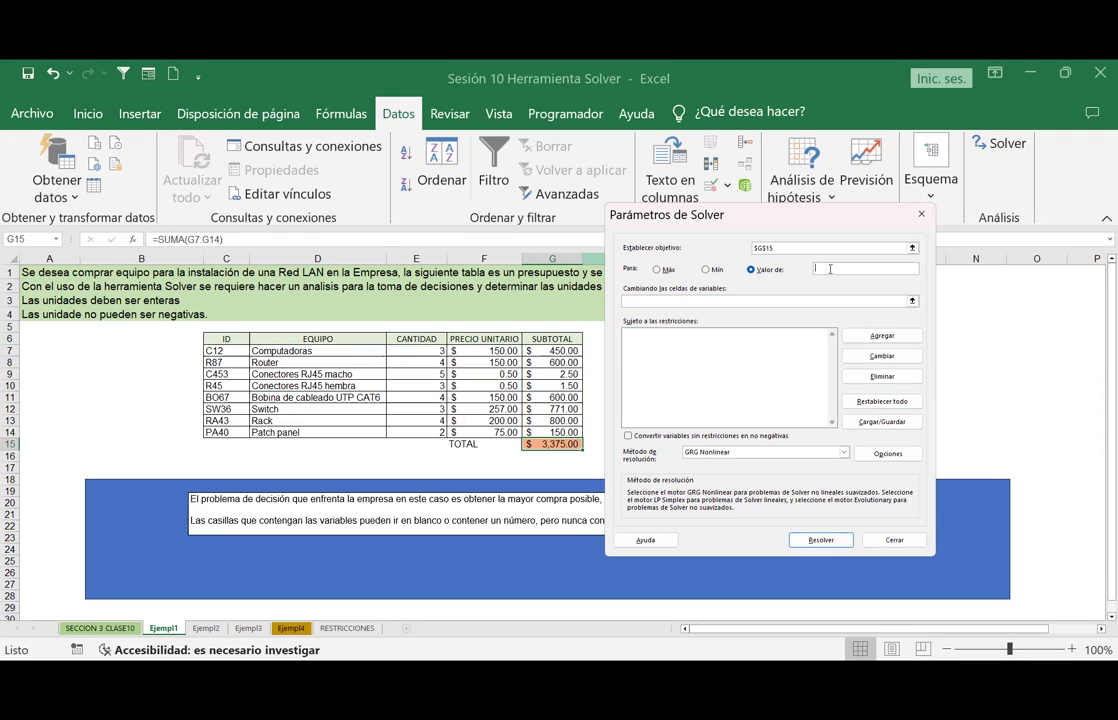
type("2000")
left_click(709, 298)
Pick the quantity cells E7:E14 as the variable cells and restore the full dialog.
left_click(912, 302)
left_click_drag(414, 352, 411, 430)
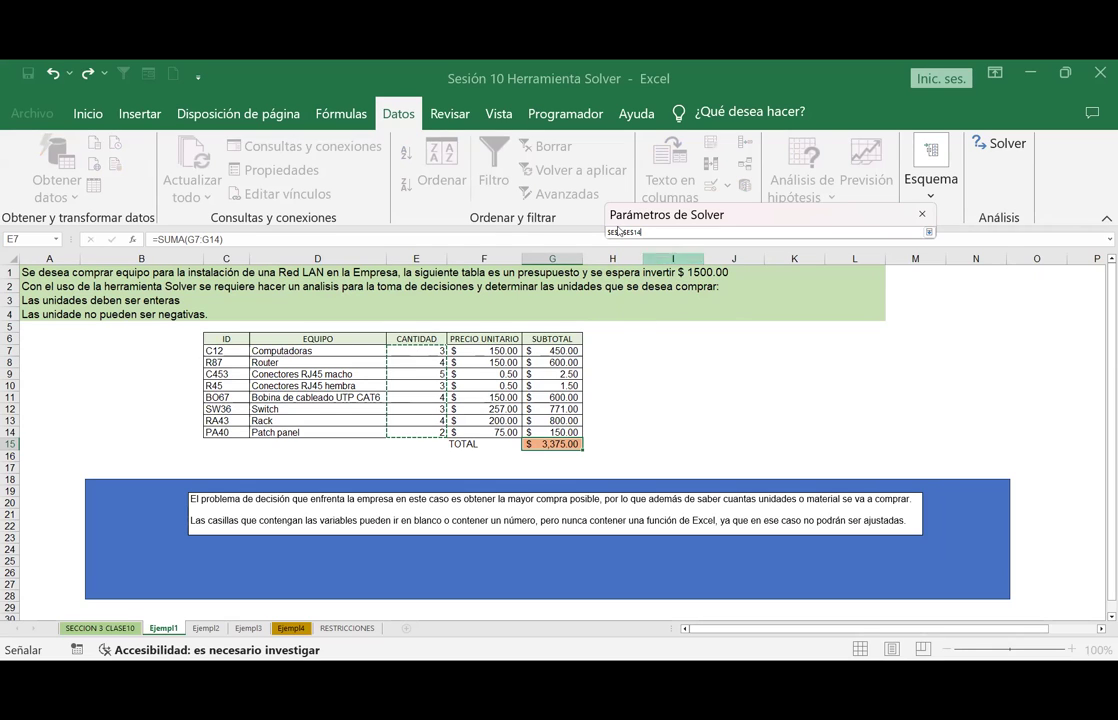
left_click(929, 233)
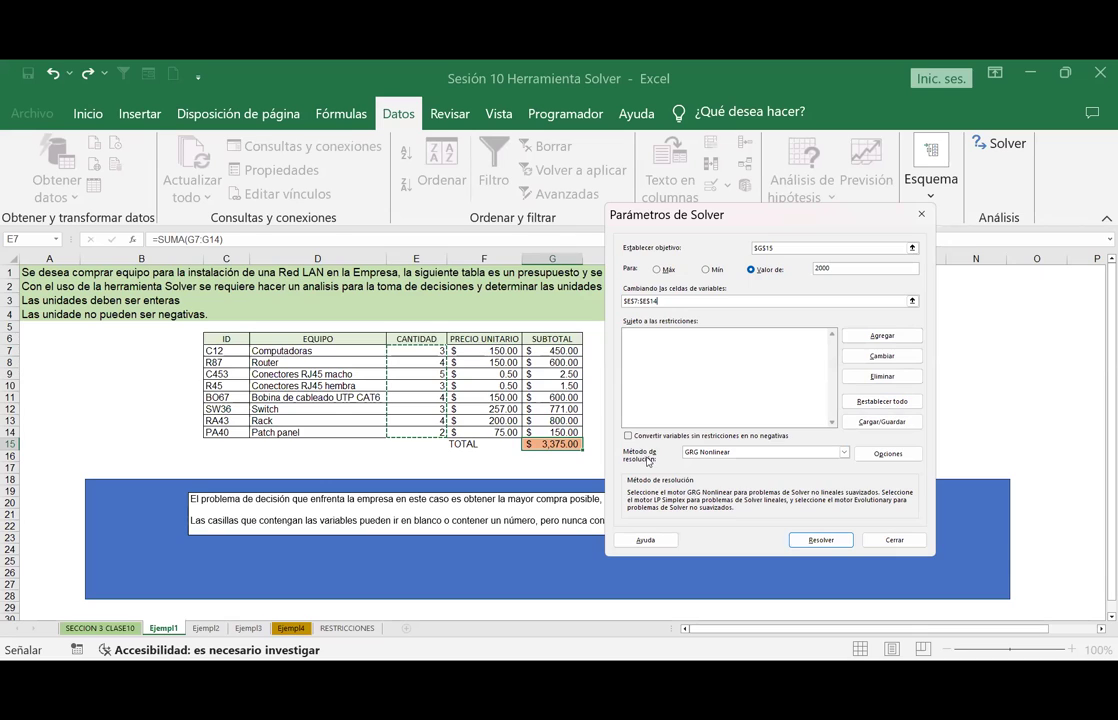
Keep GRG Nonlinear as the solving method and run Solver to bring G15 to 2000.
left_click(844, 455)
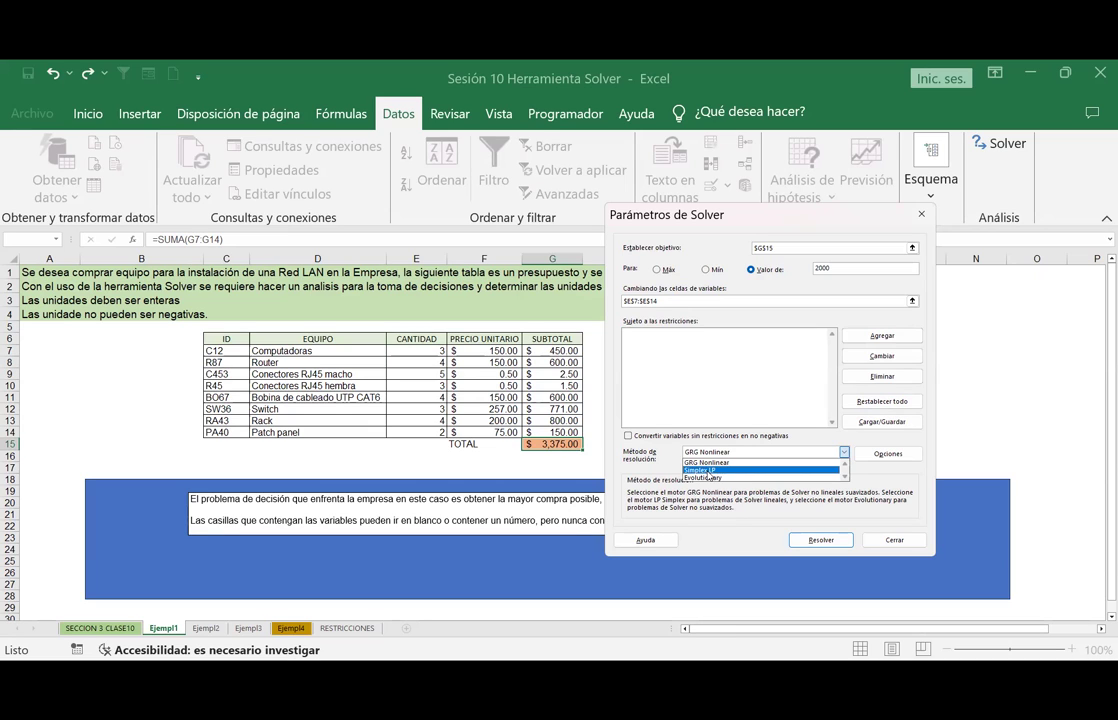
left_click(669, 462)
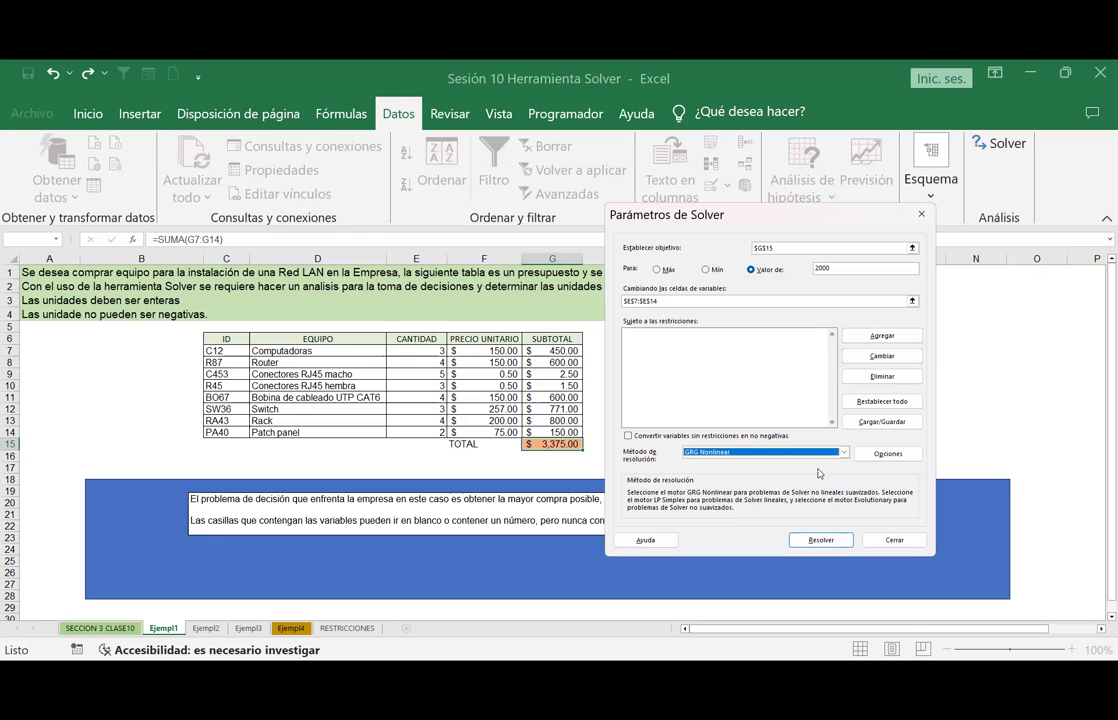
left_click(845, 454)
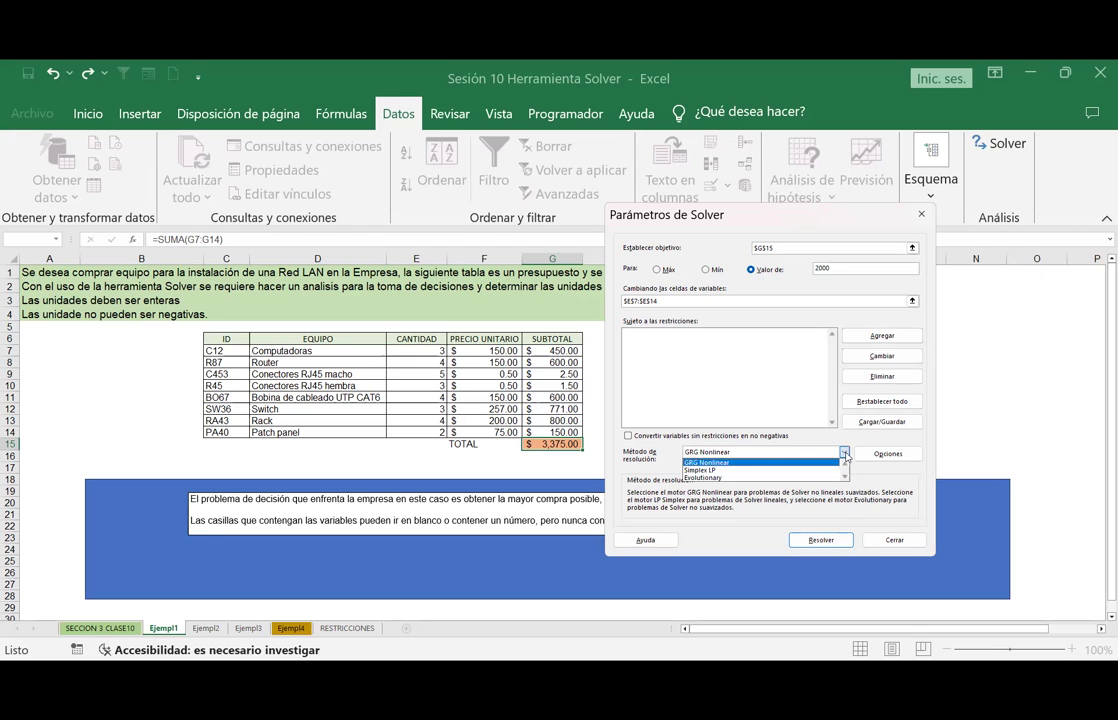
left_click(845, 456)
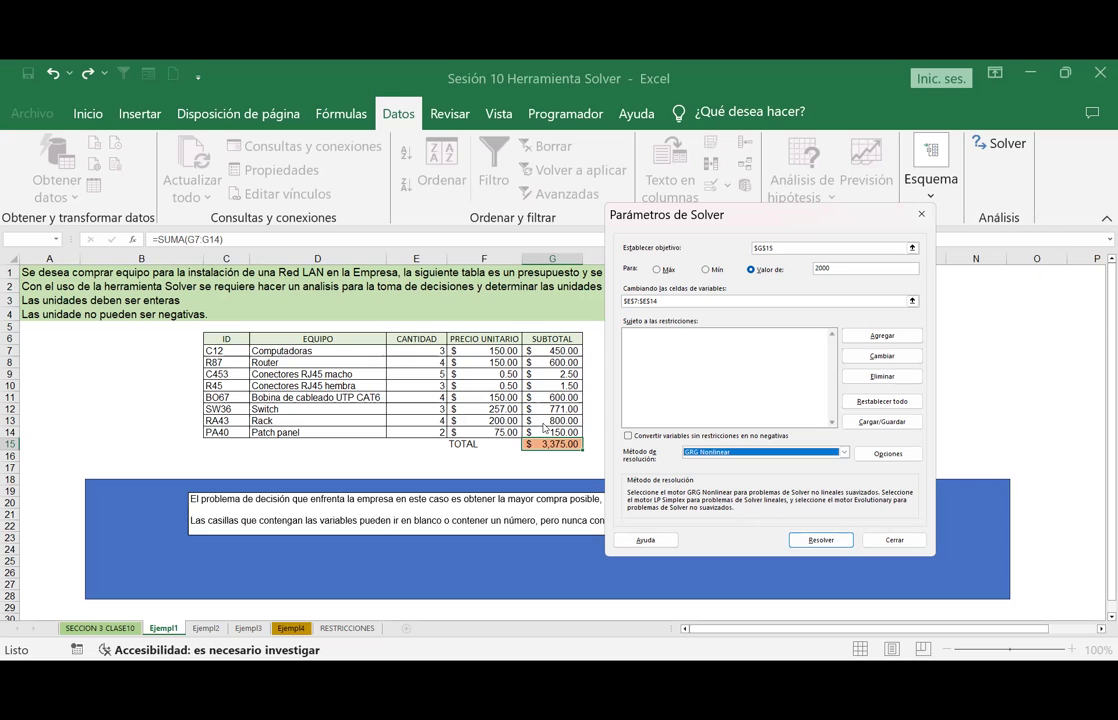
left_click(846, 453)
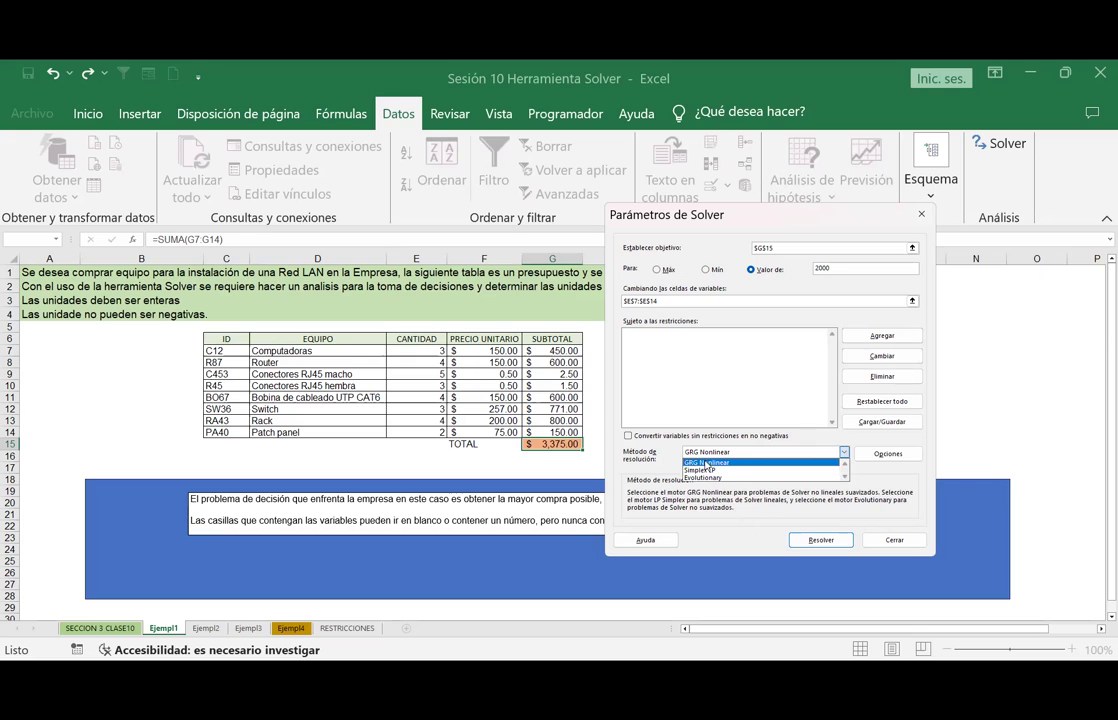
left_click(706, 463)
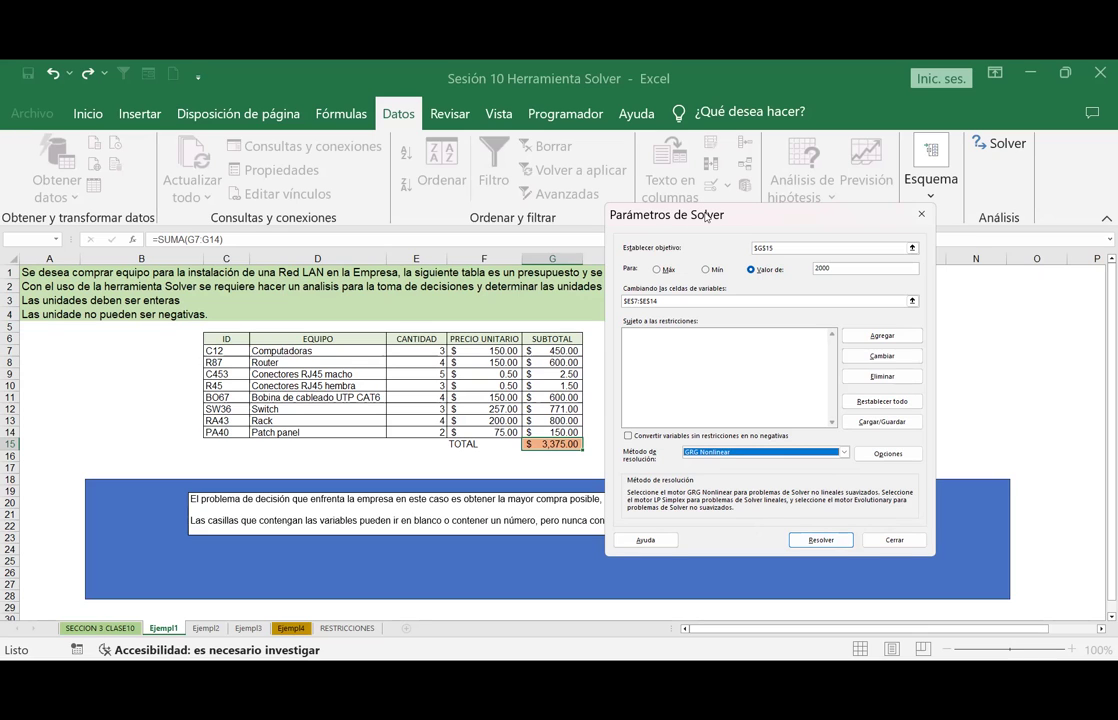
left_click_drag(705, 216, 738, 133)
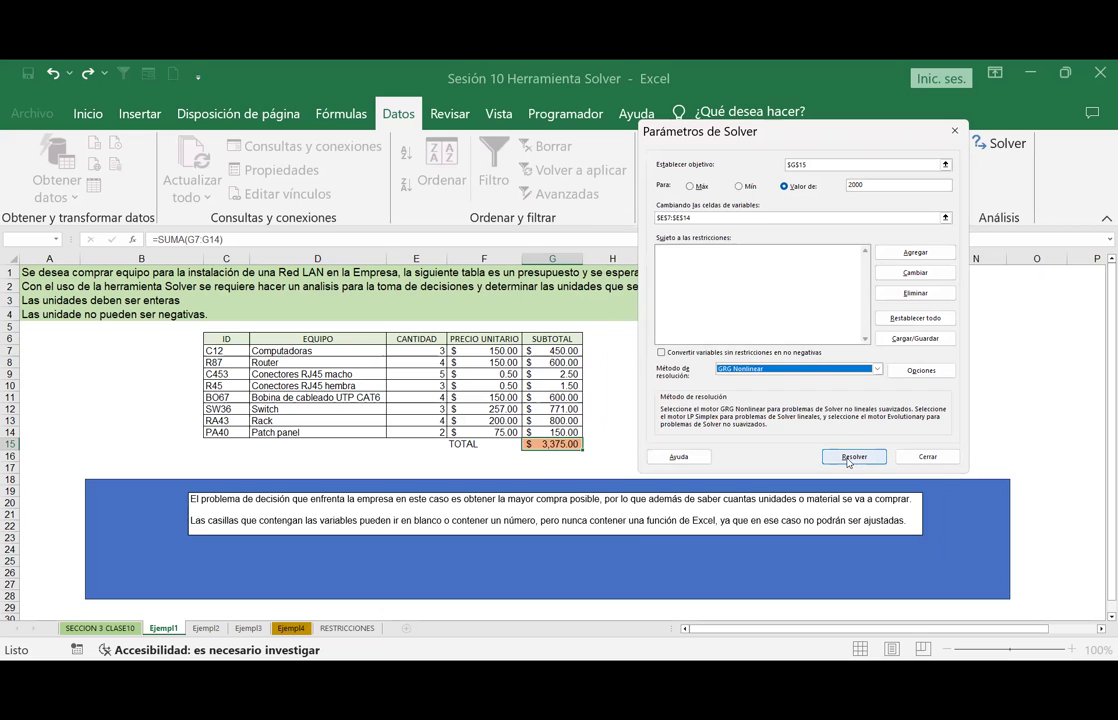
left_click(847, 461)
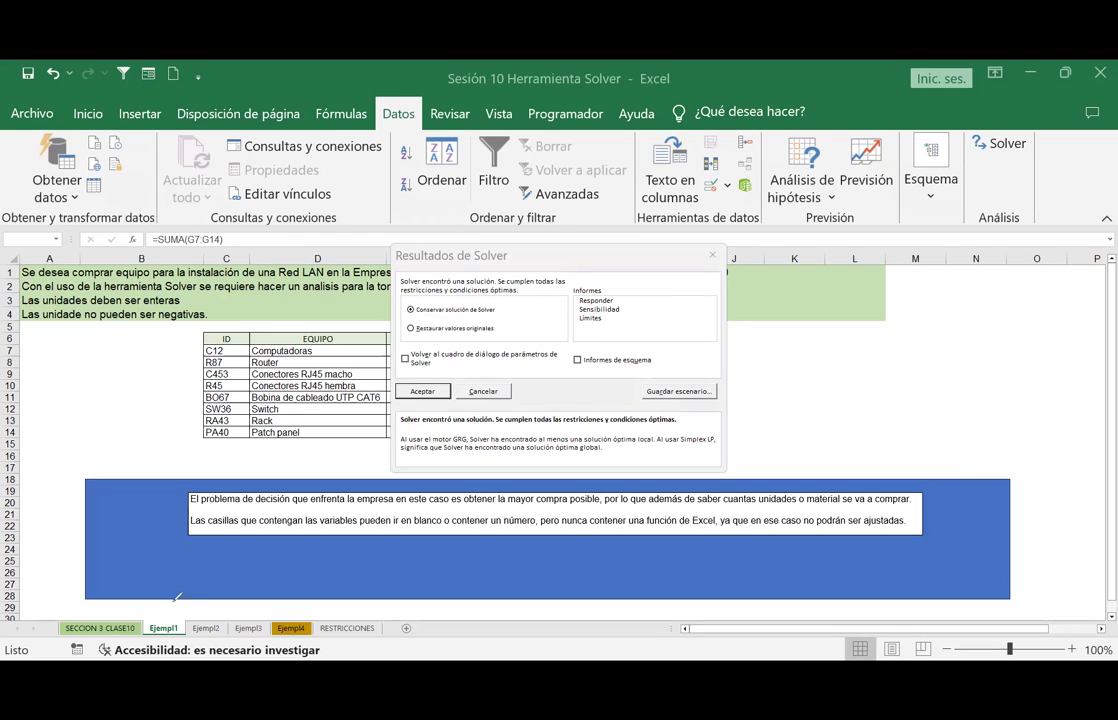
Annotate the SECCION 3 CLASE10 and Ejempl1 sheet tabs, then clear the annotations.
mouse_move(157, 604)
left_mouse_down()
mouse_move(145, 636)
mouse_move(153, 603)
left_mouse_up()
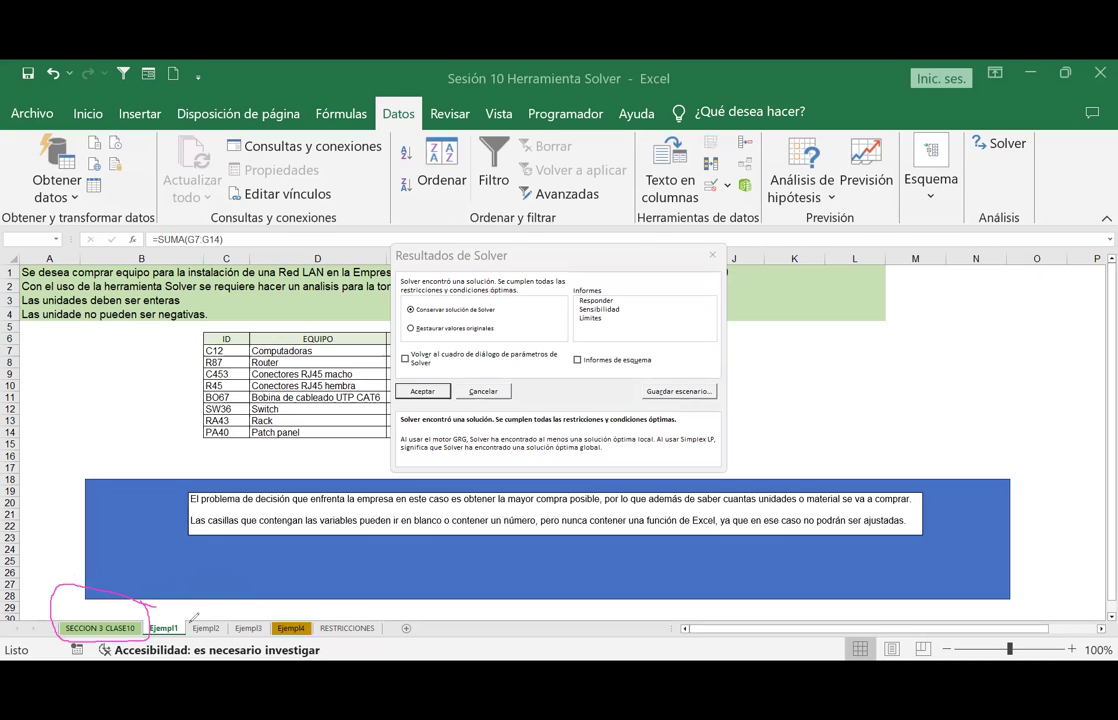
mouse_move(185, 611)
left_mouse_down()
mouse_move(153, 601)
mouse_move(366, 620)
left_mouse_up()
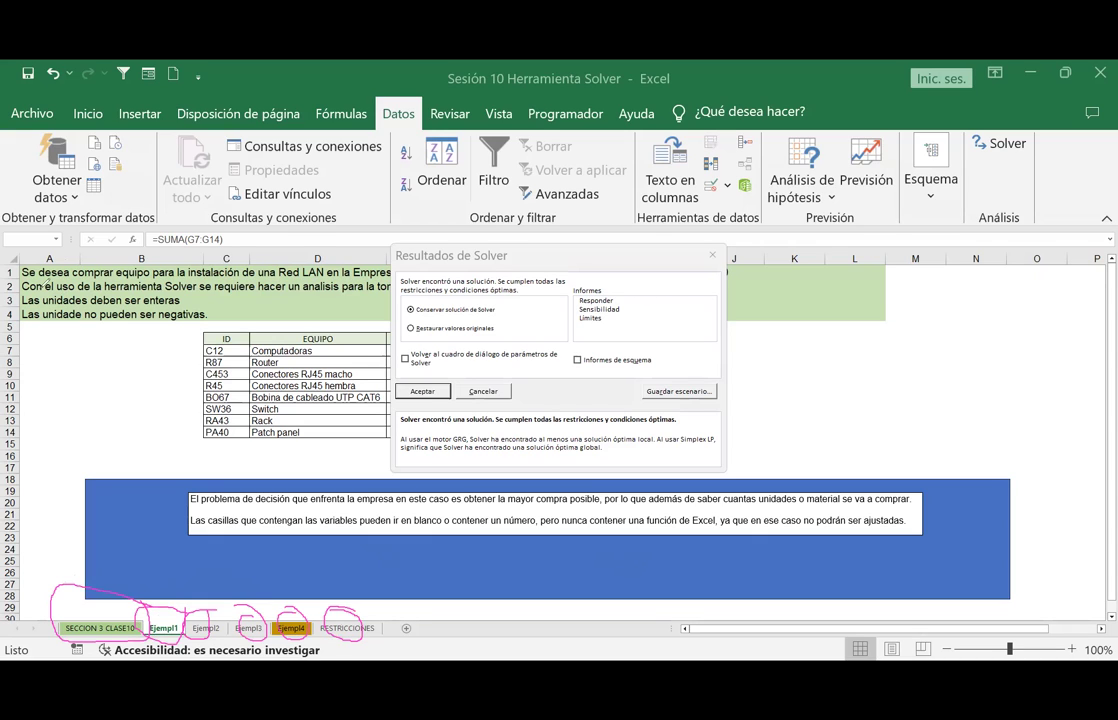
key("e")
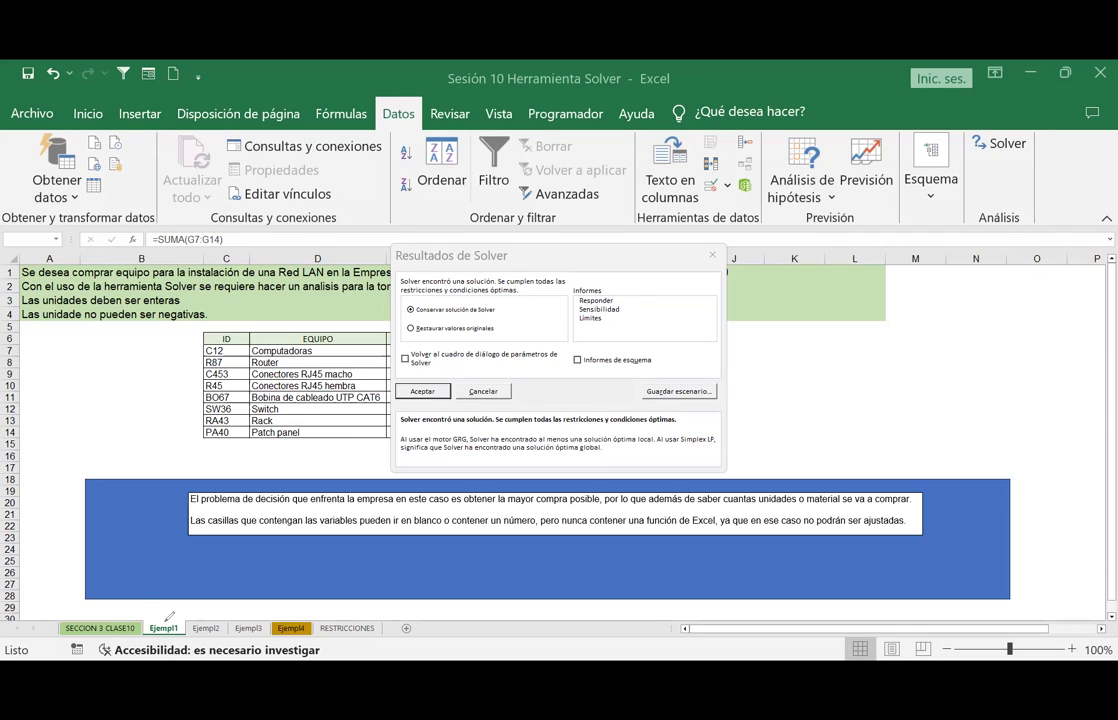
left_click_drag(169, 616, 195, 612)
left_click_drag(268, 619, 262, 618)
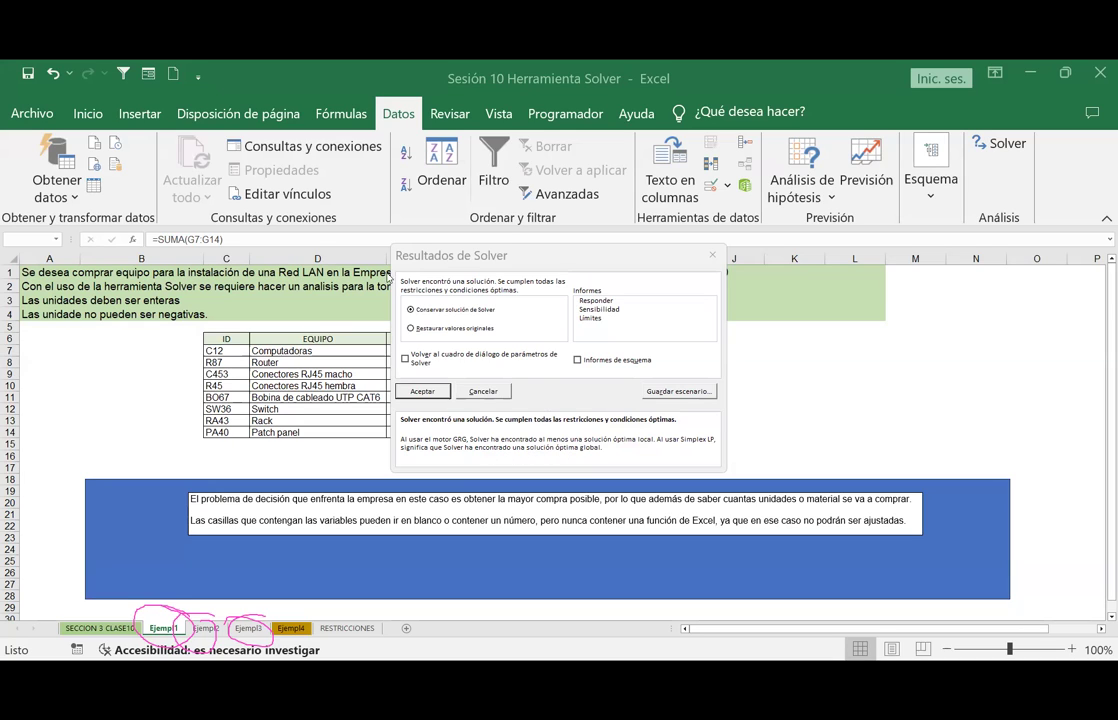
Select the Responder report and mark the row numbers with annotation lines.
left_click(596, 302)
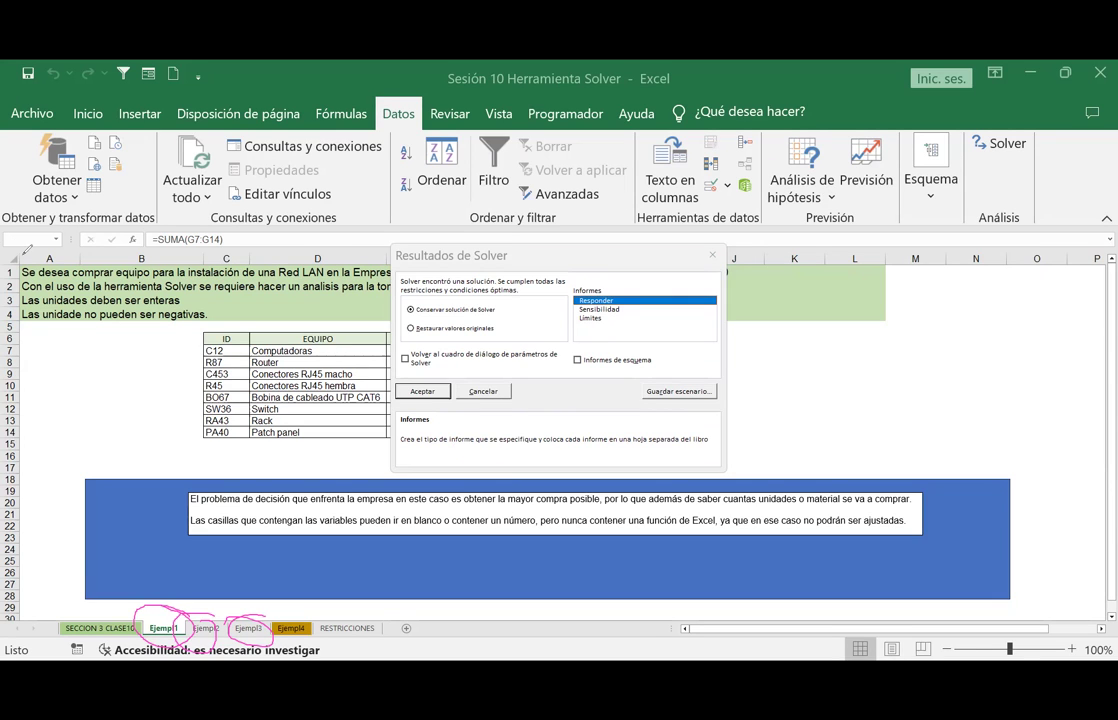
mouse_move(24, 253)
left_mouse_down()
mouse_move(24, 603)
mouse_move(10, 270)
mouse_move(29, 252)
mouse_move(17, 275)
mouse_move(18, 340)
left_mouse_up()
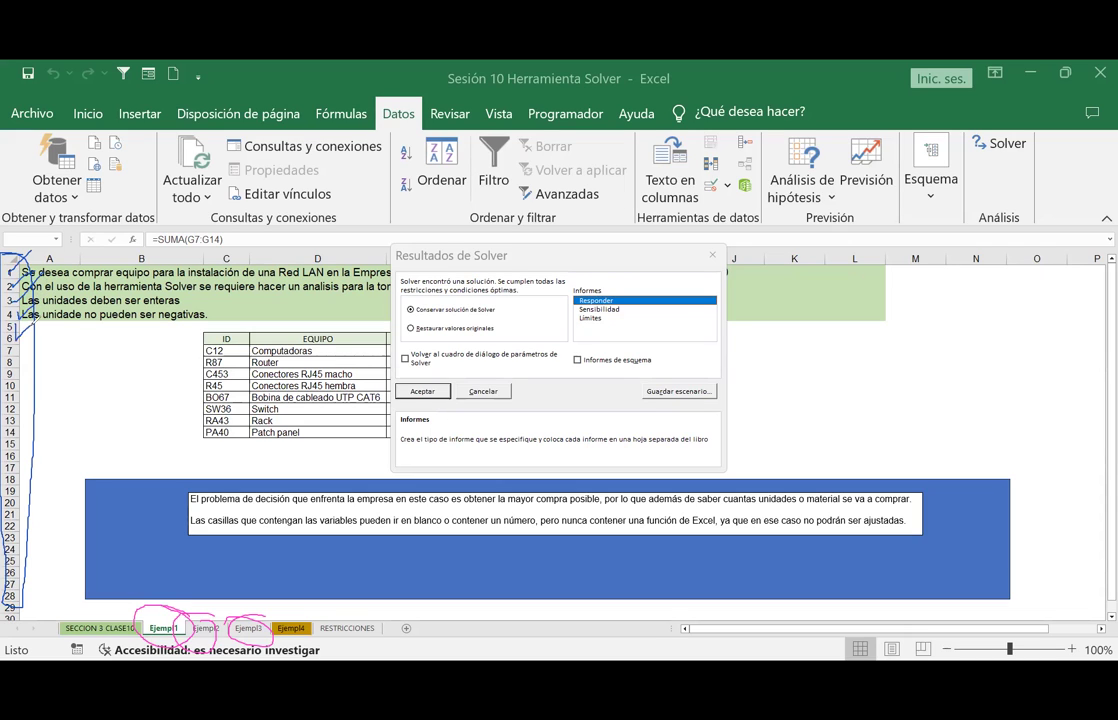
left_click_drag(4, 259, 13, 249)
Request only the Responder report in outline form and keep Solver's solution.
left_click(20, 288)
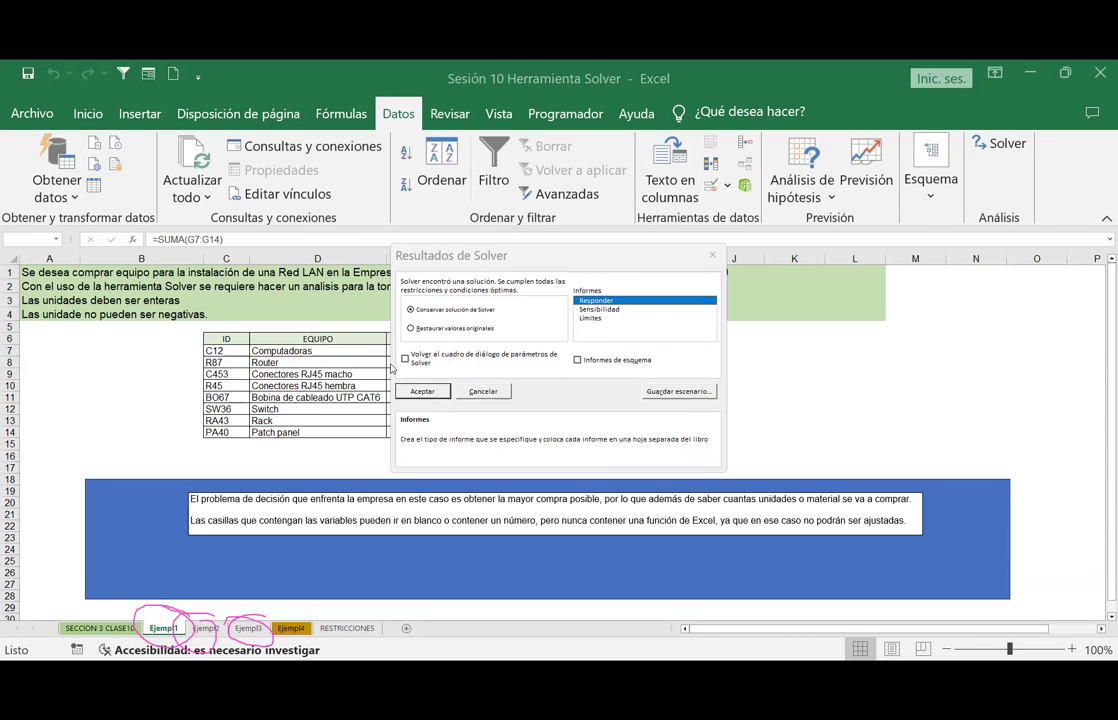
left_click(597, 310)
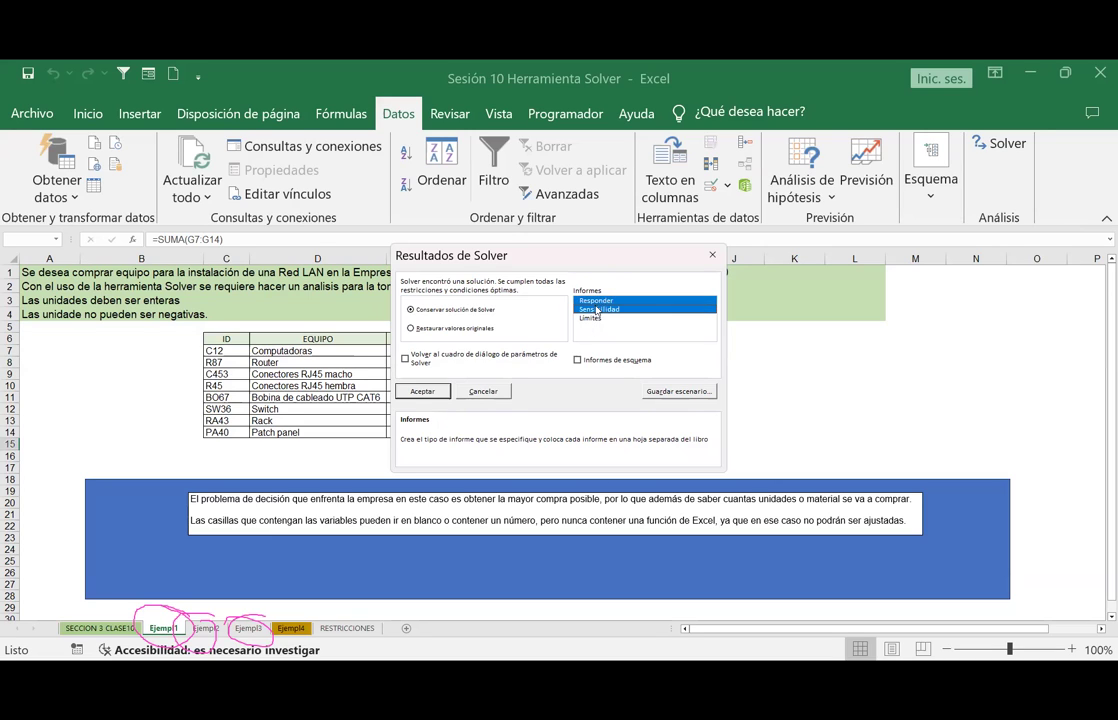
left_click(594, 302)
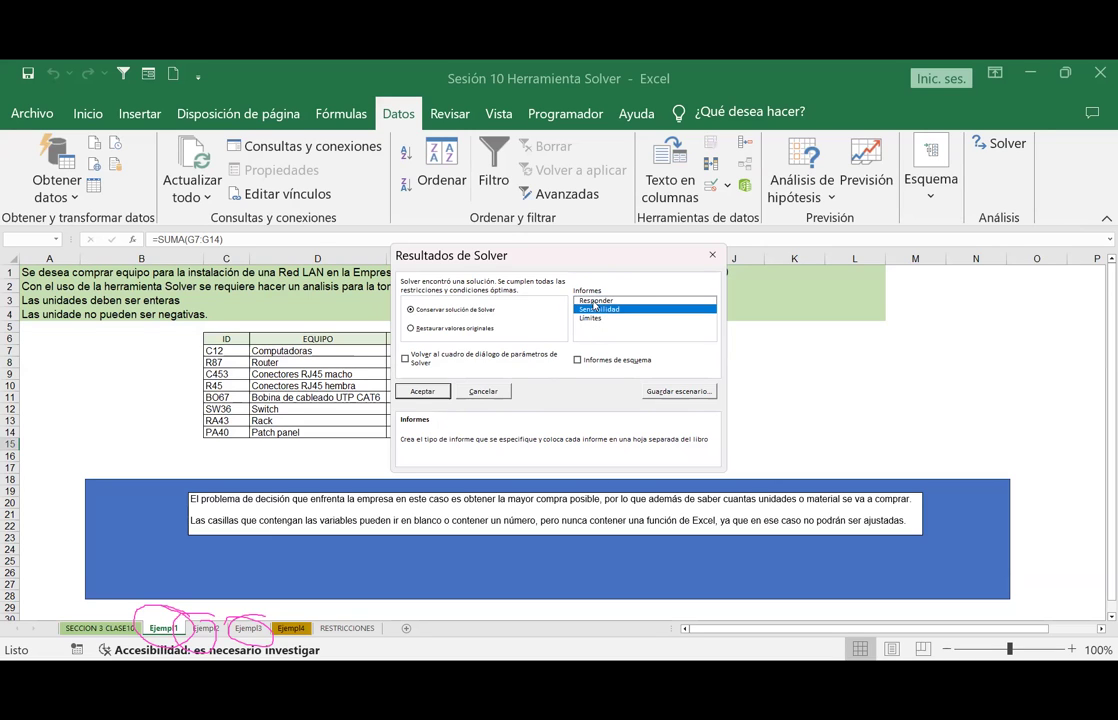
left_click(591, 318)
left_click(598, 310)
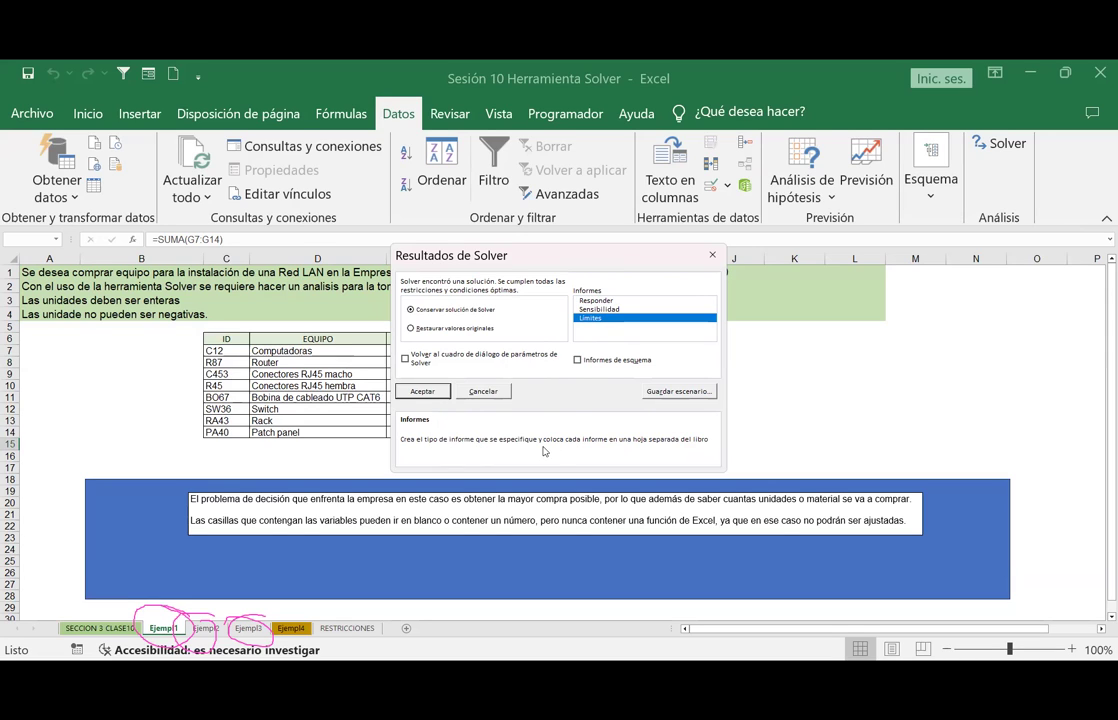
left_click(585, 313, "ctrl")
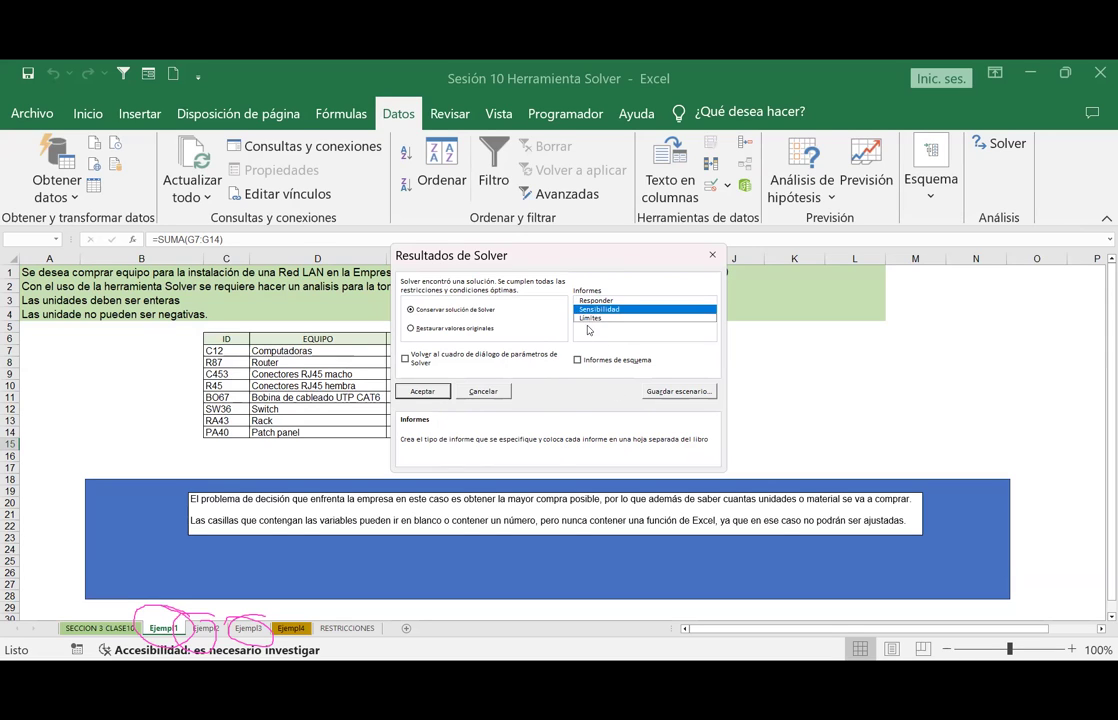
left_click(585, 309)
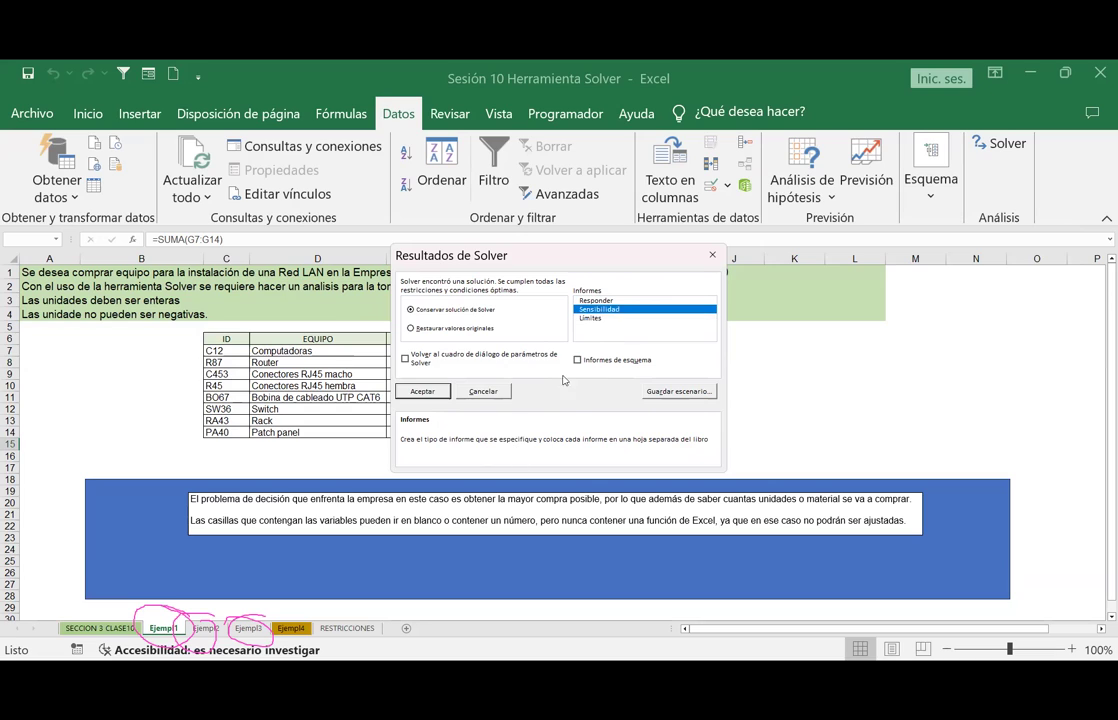
left_click(585, 300)
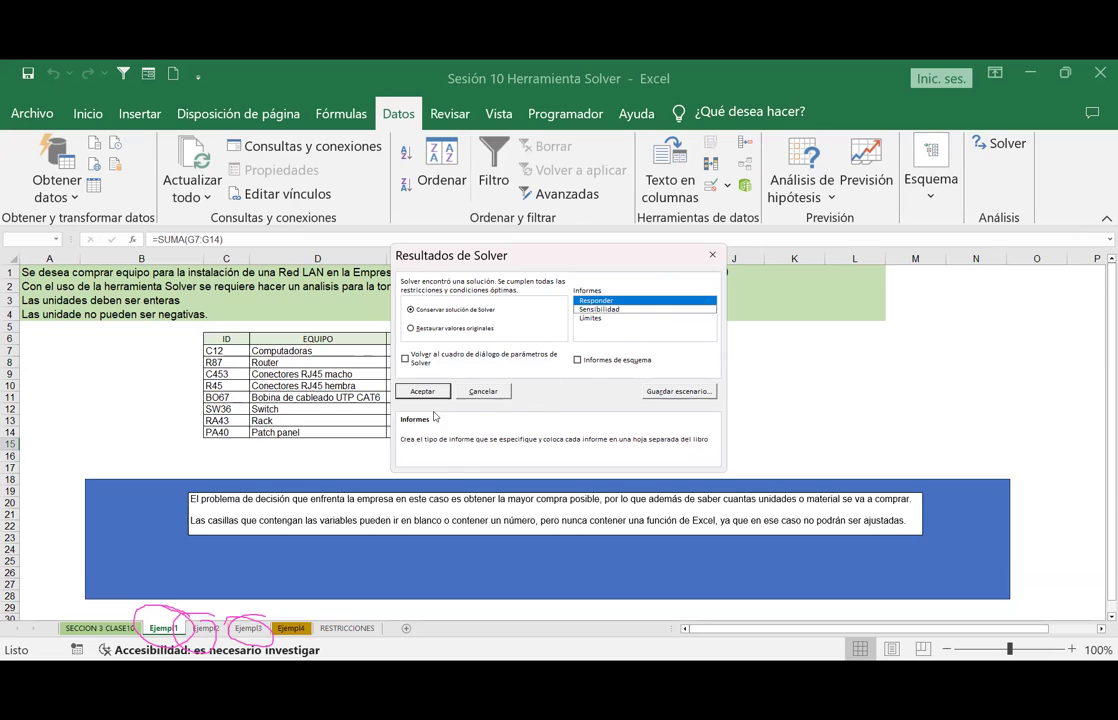
left_click(577, 360)
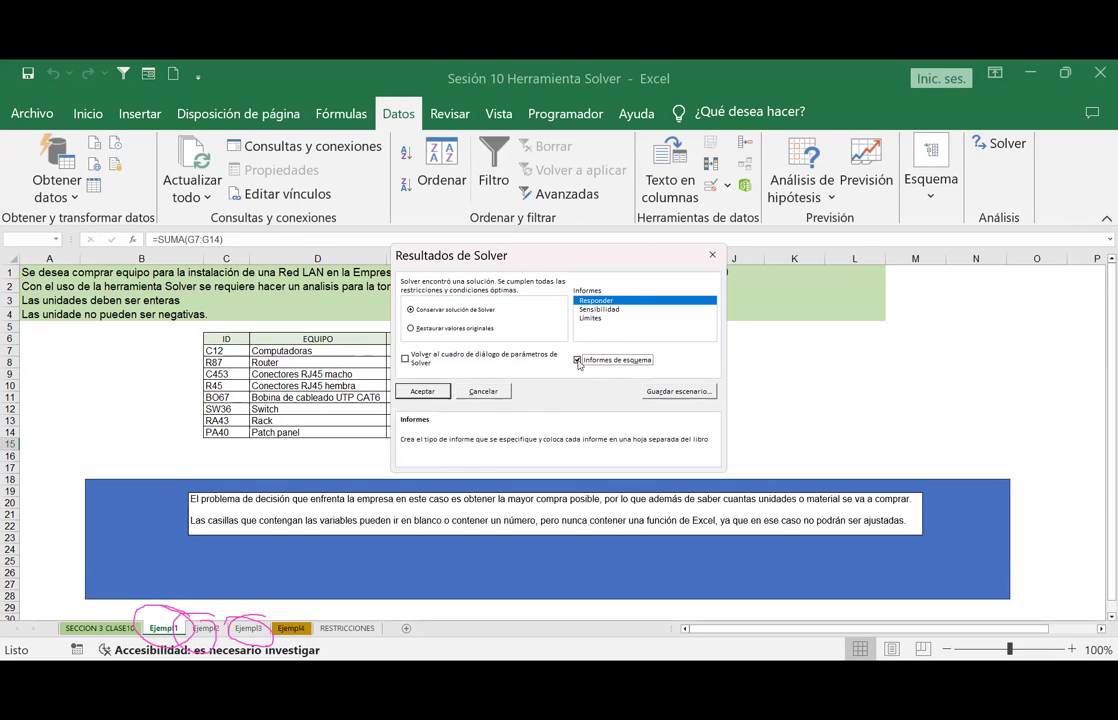
left_click(424, 392)
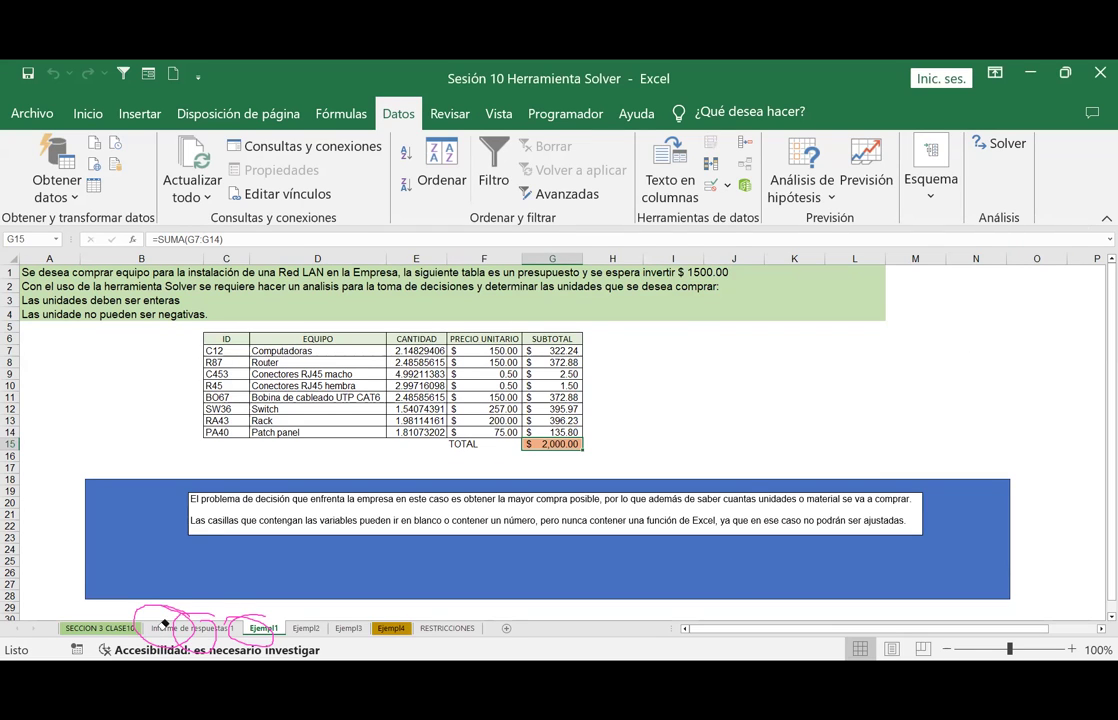
Clear the on-screen annotations over the Ejempl1 budget.
key("Escape")
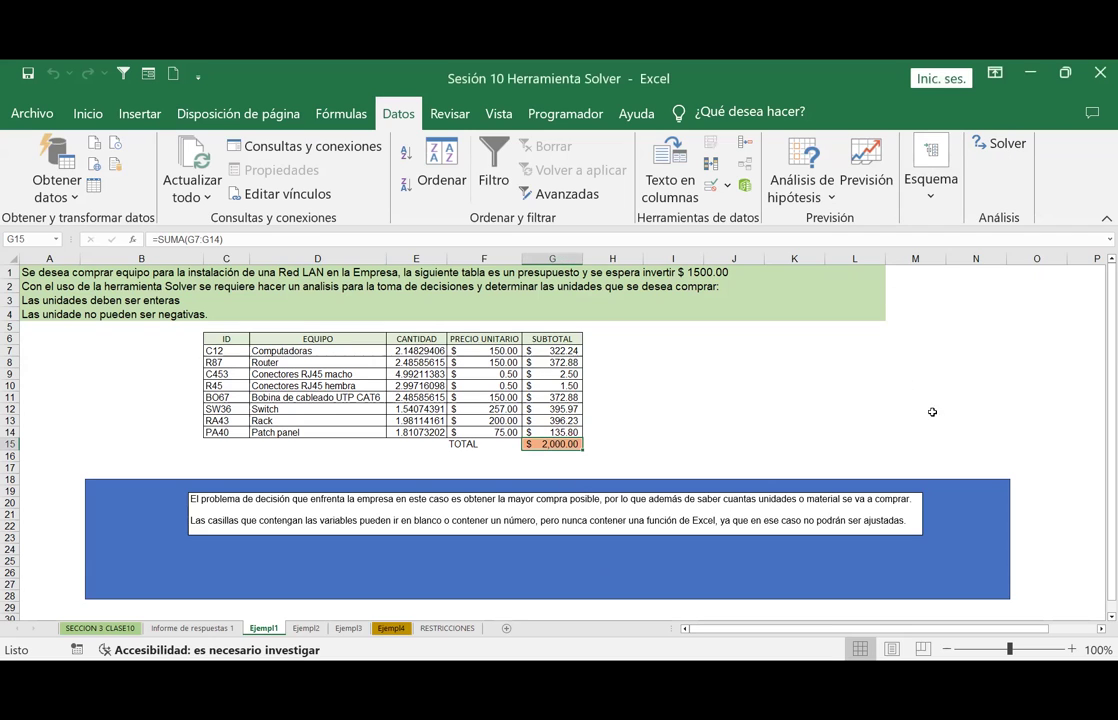
left_click(998, 143)
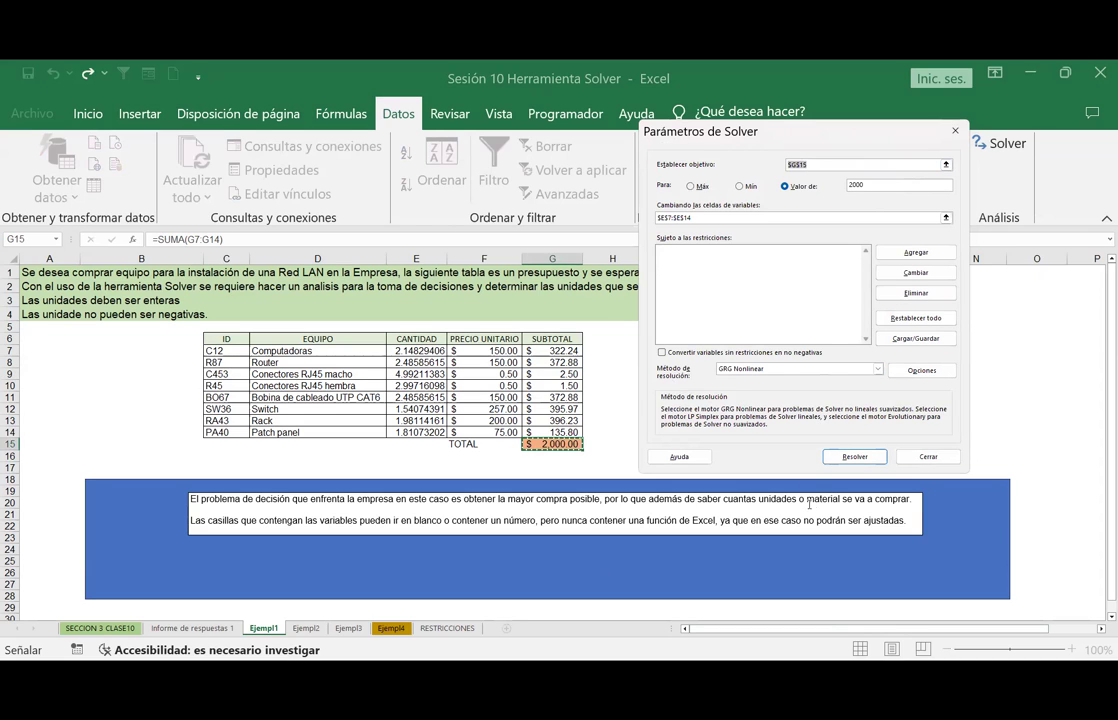
left_click(859, 457)
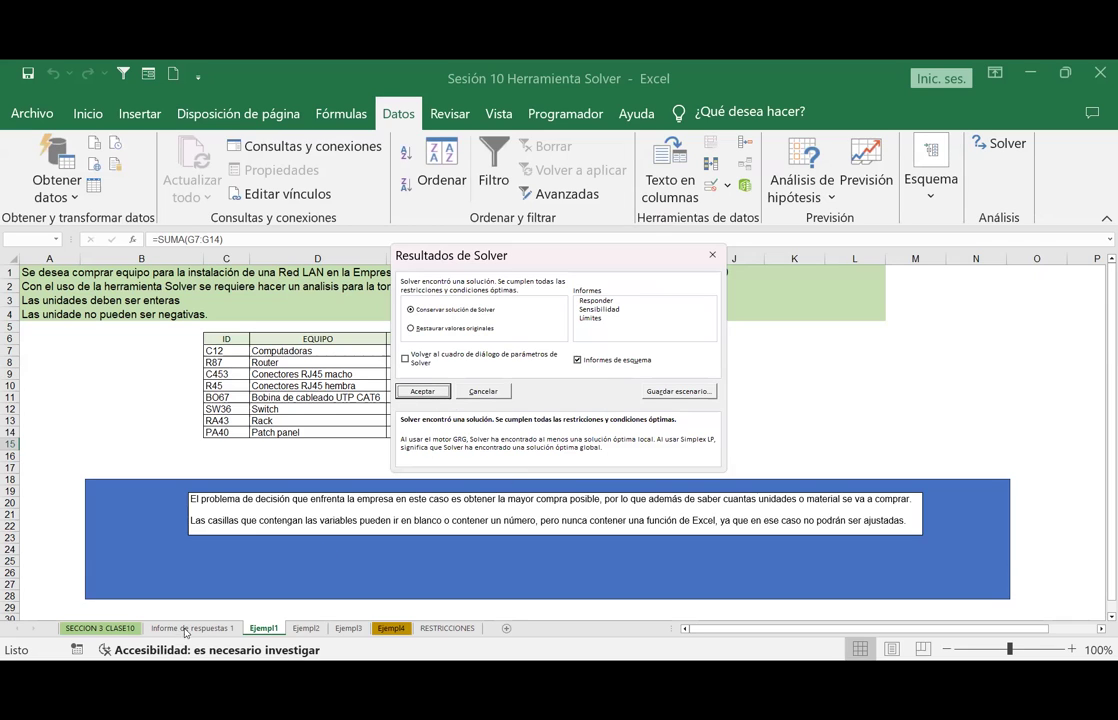
left_click(491, 392)
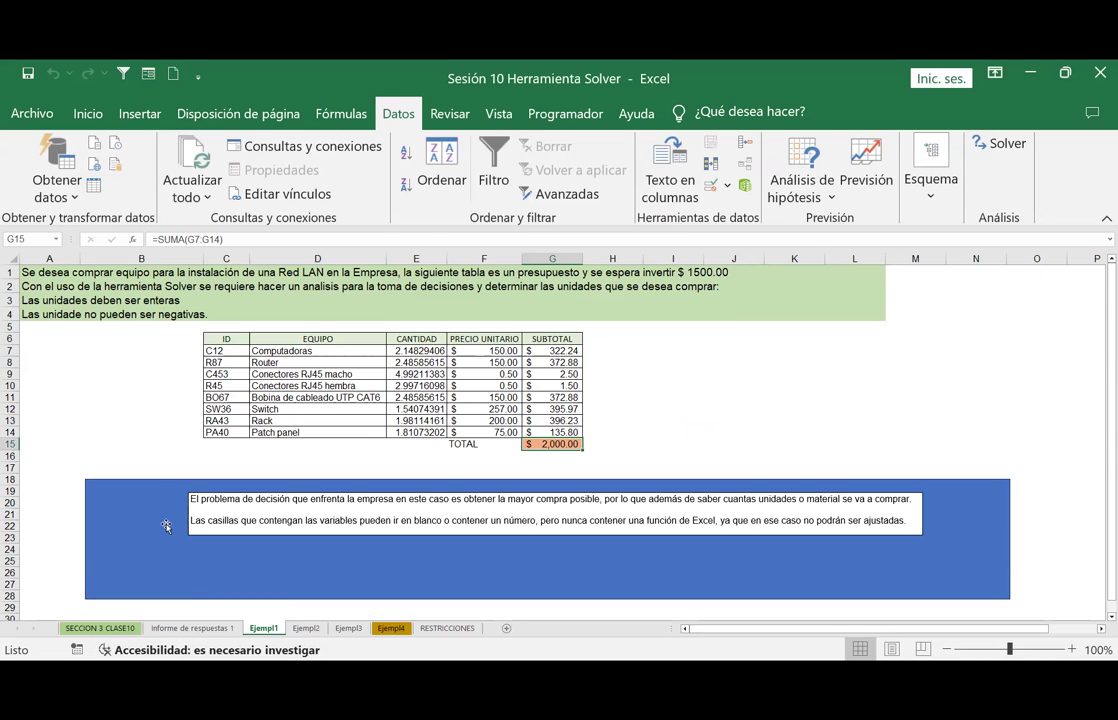
Give the quantities in E7:E14 a light gold fill and a larger font.
left_click(430, 352)
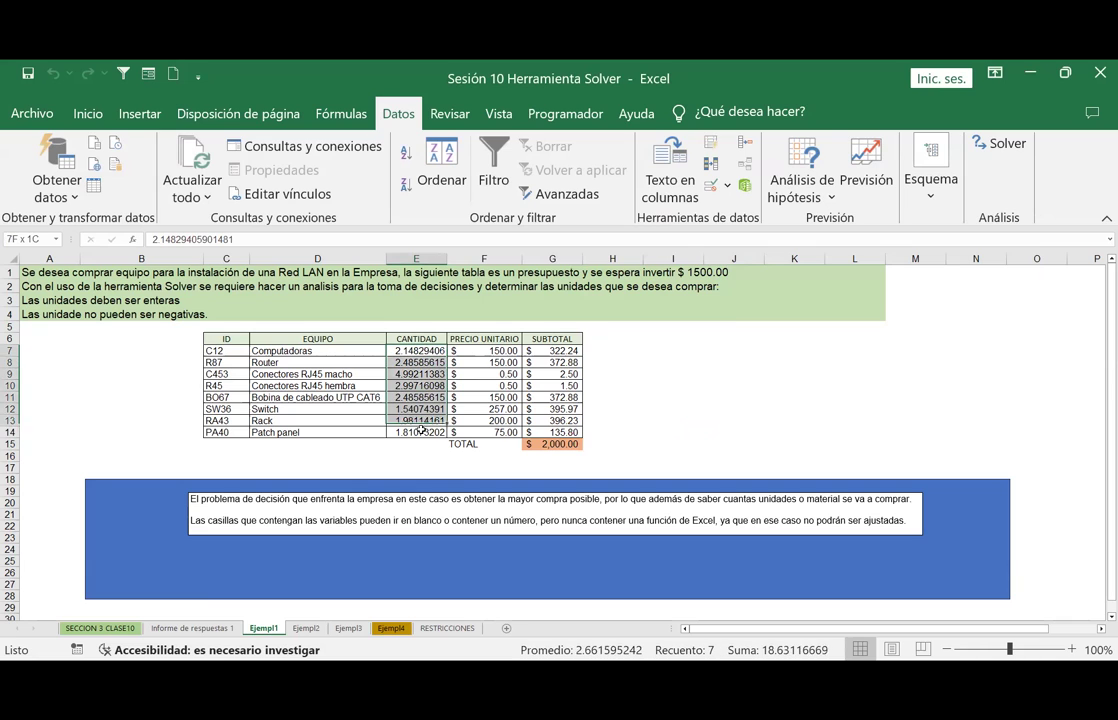
left_click_drag(430, 352, 420, 432)
left_click(88, 114)
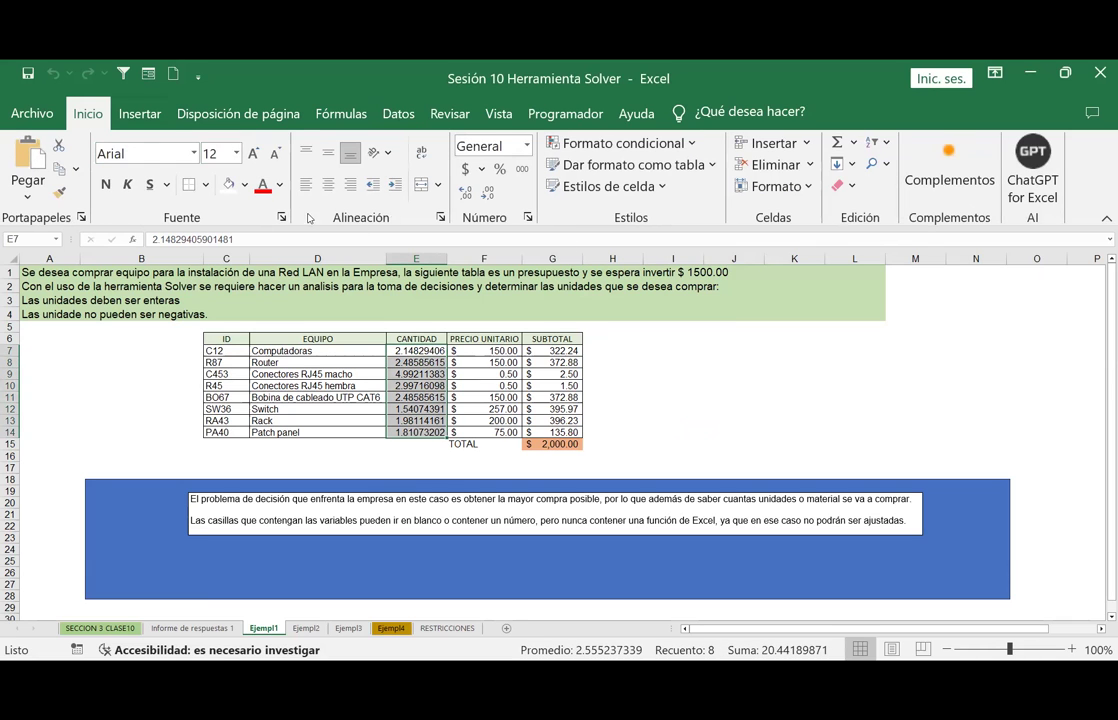
left_click(244, 184)
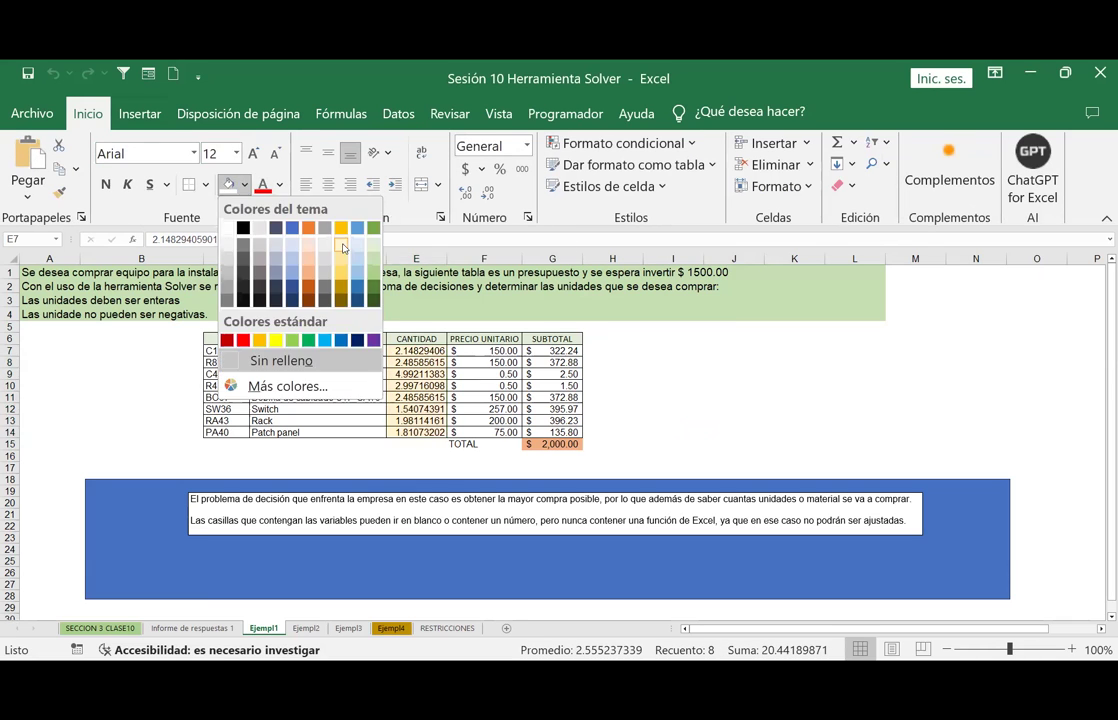
left_click(343, 247)
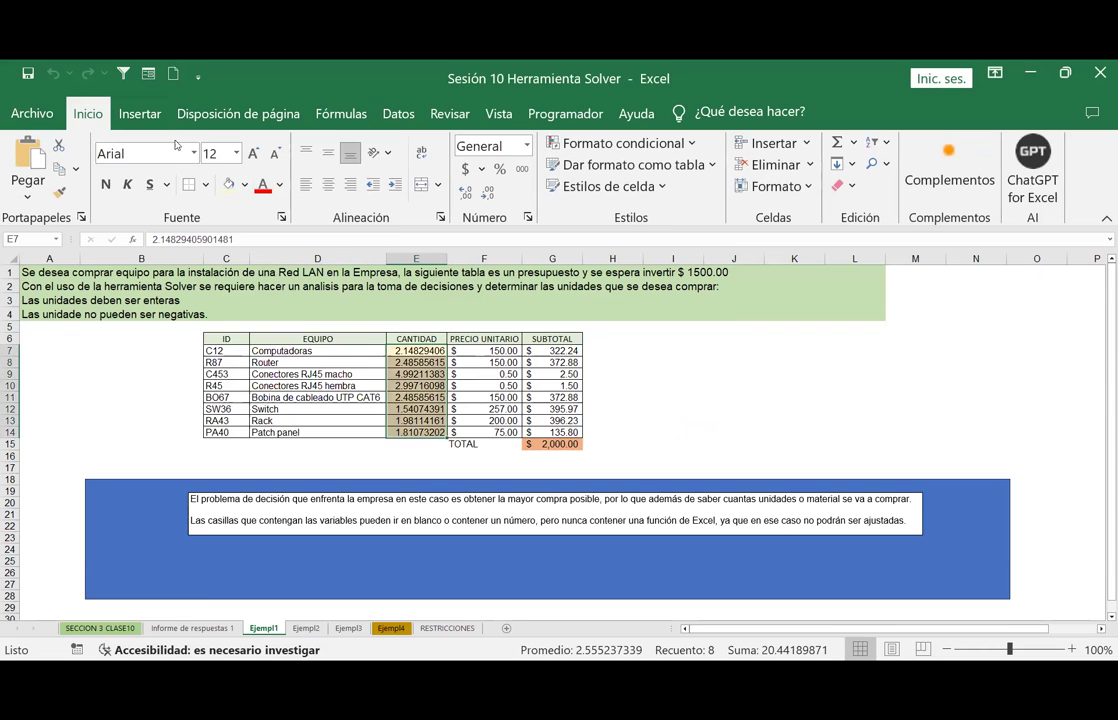
left_click(255, 153)
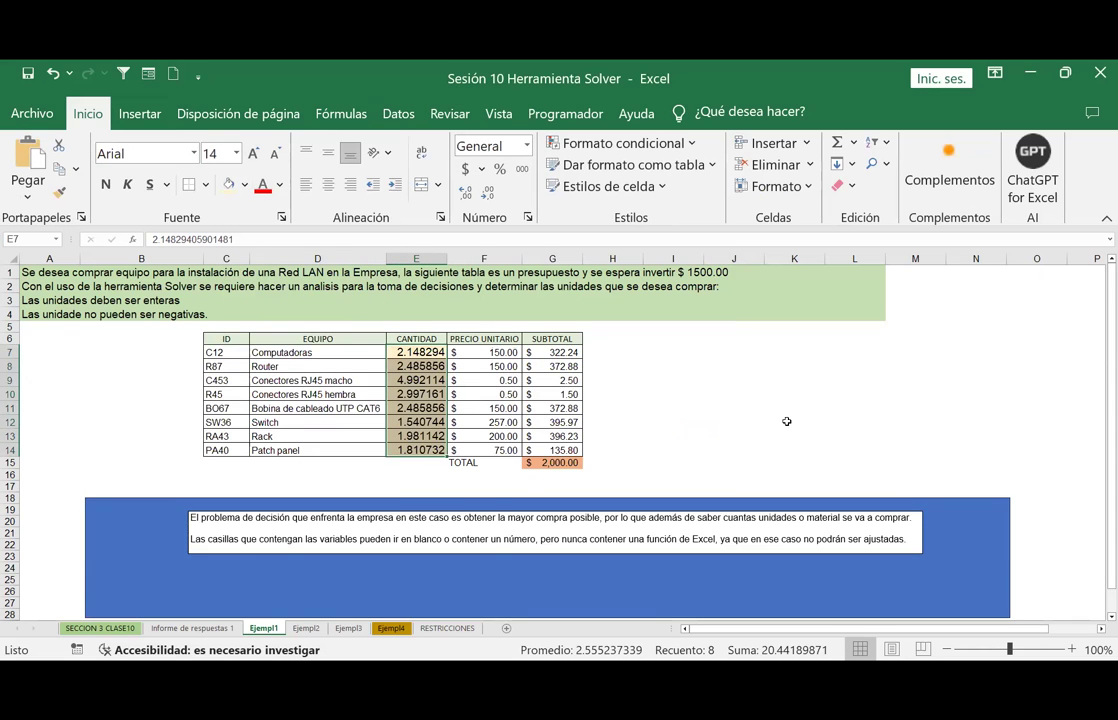
left_click_drag(736, 408, 734, 400)
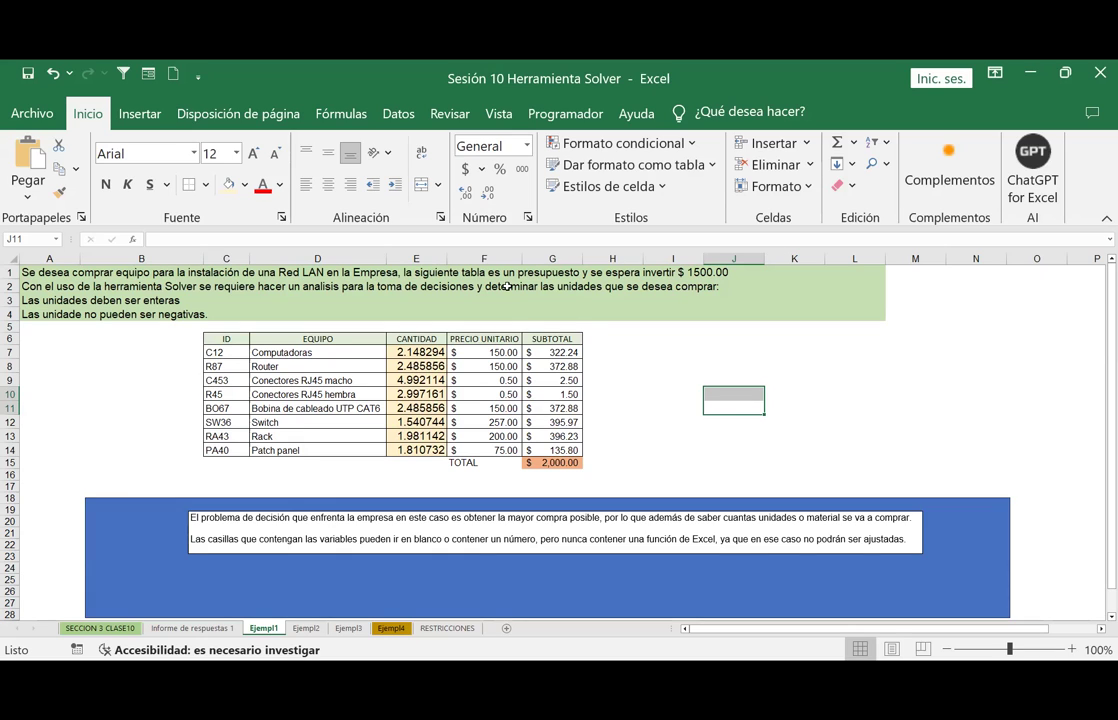
Adjust the decimal places of E7:E14, ending at six decimals.
left_click_drag(420, 355, 416, 450)
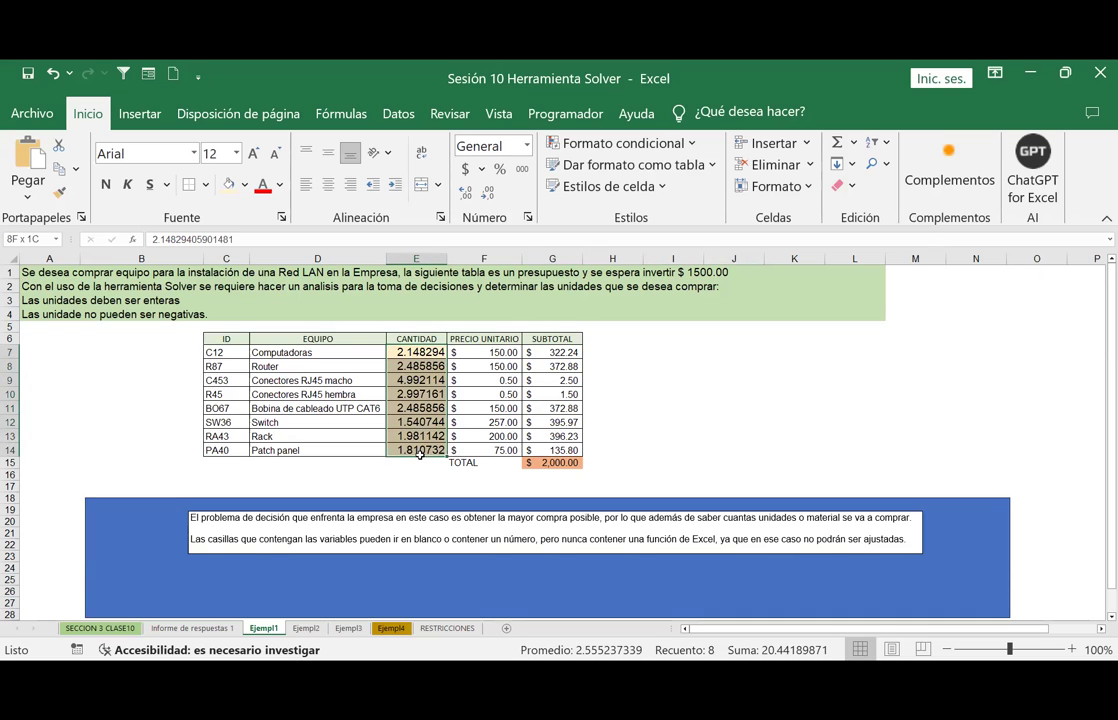
left_click(490, 193)
left_click(490, 193)
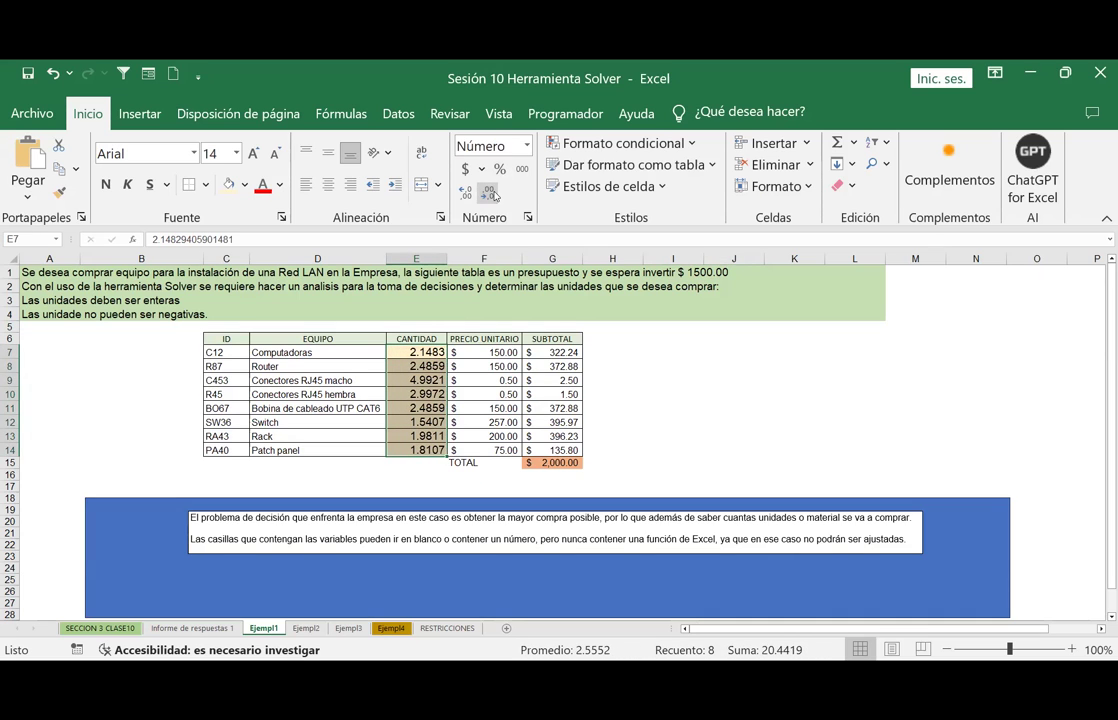
left_click(465, 195)
left_click(465, 195)
left_click(465, 195)
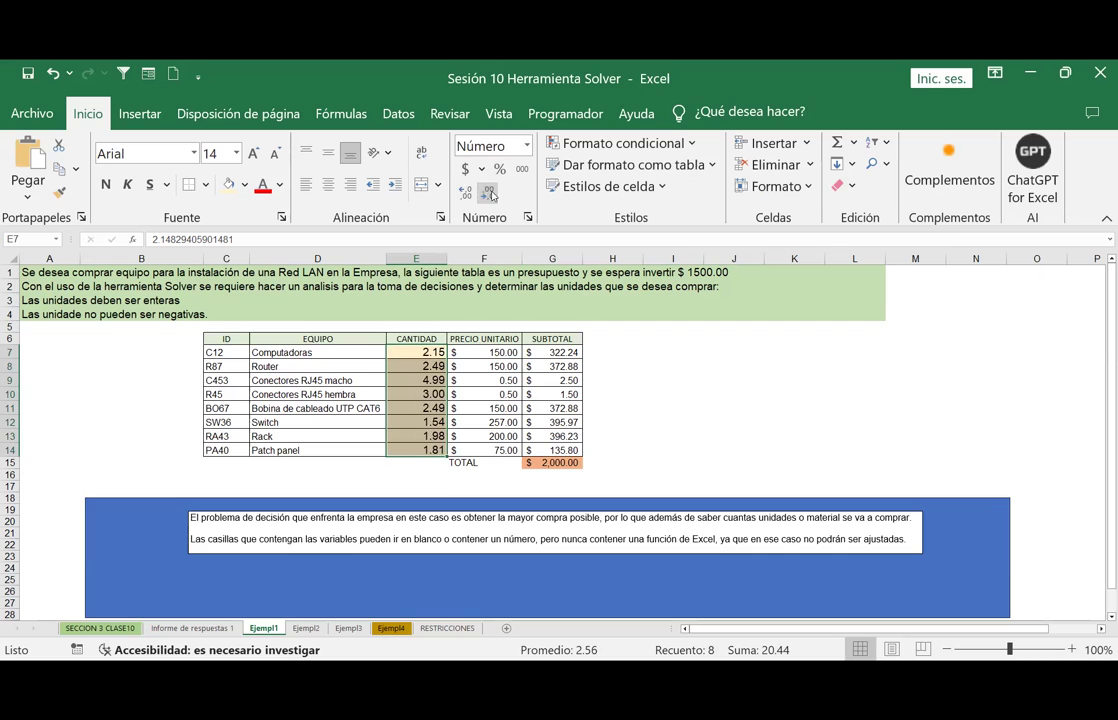
left_click(465, 195)
left_click(465, 195)
left_click(465, 195)
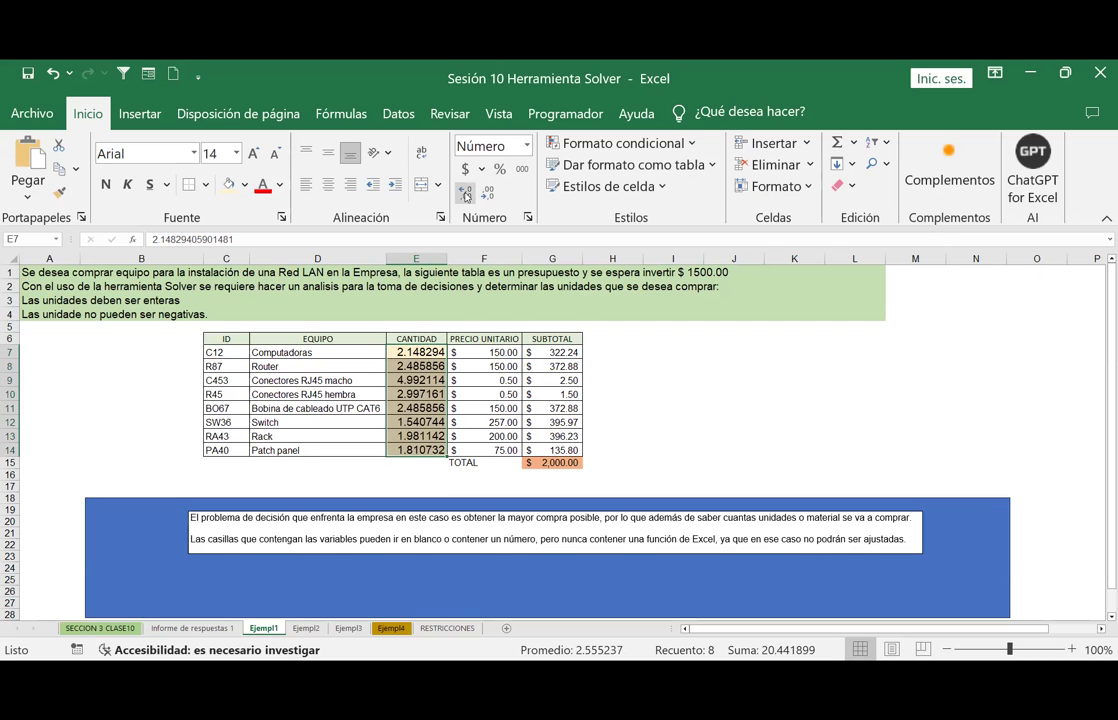
left_click(673, 380)
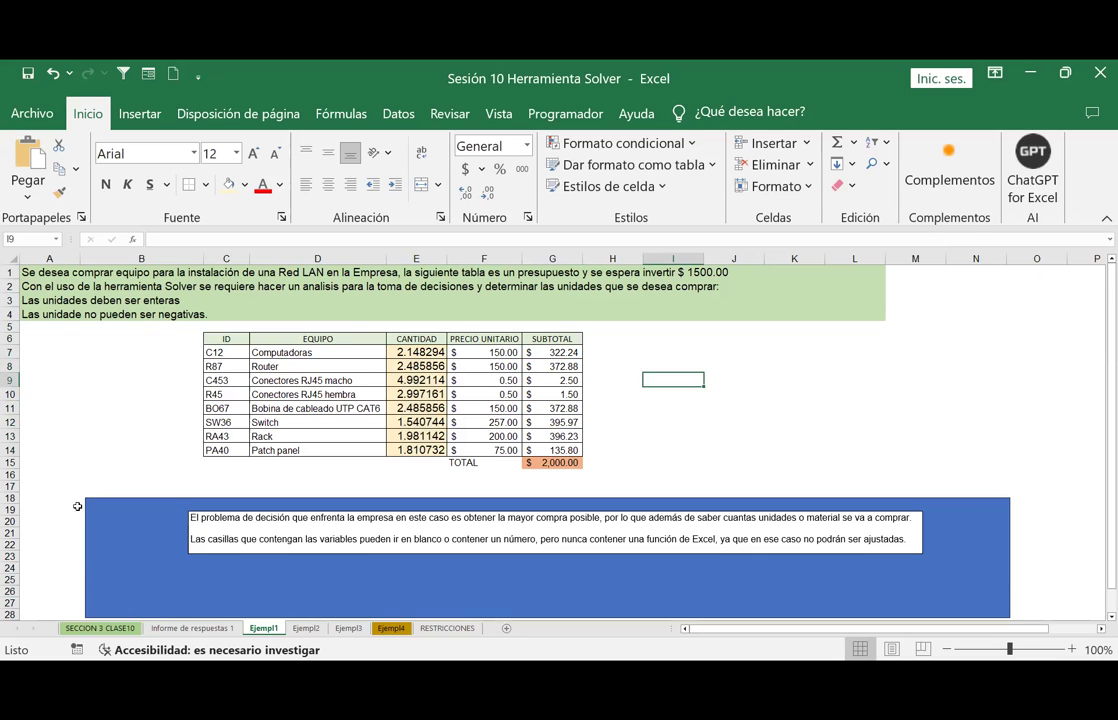
scroll(565, 420, "down", 2)
scroll(565, 420, "down", 2)
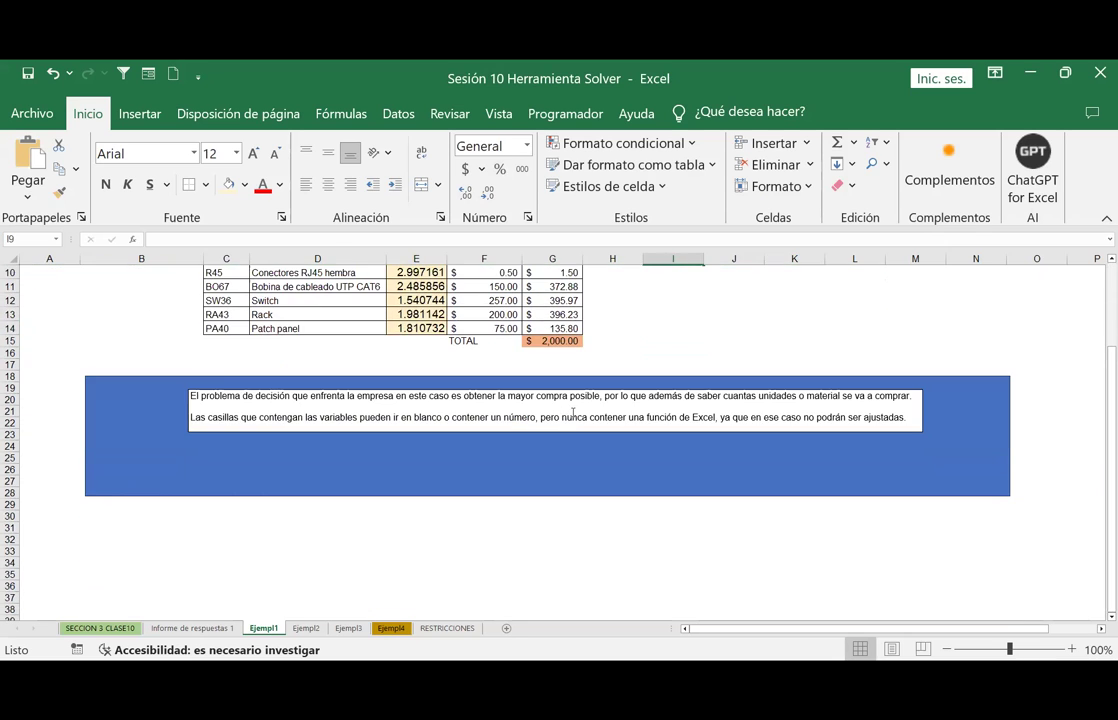
scroll(565, 420, "up", 3)
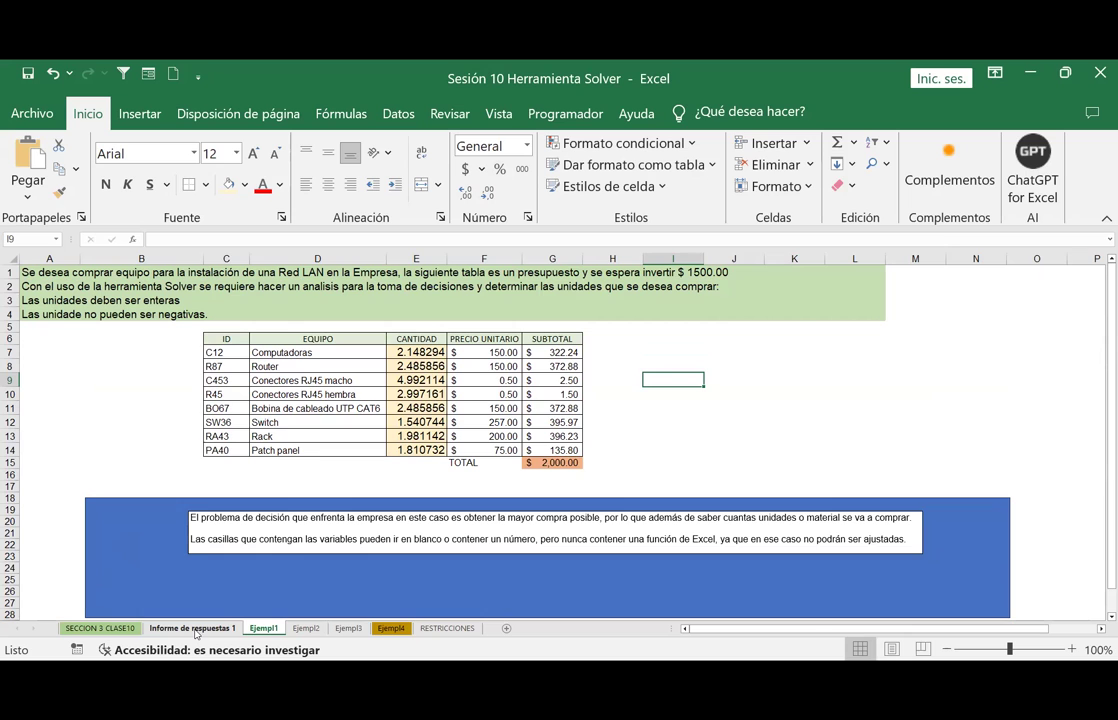
left_click(194, 628)
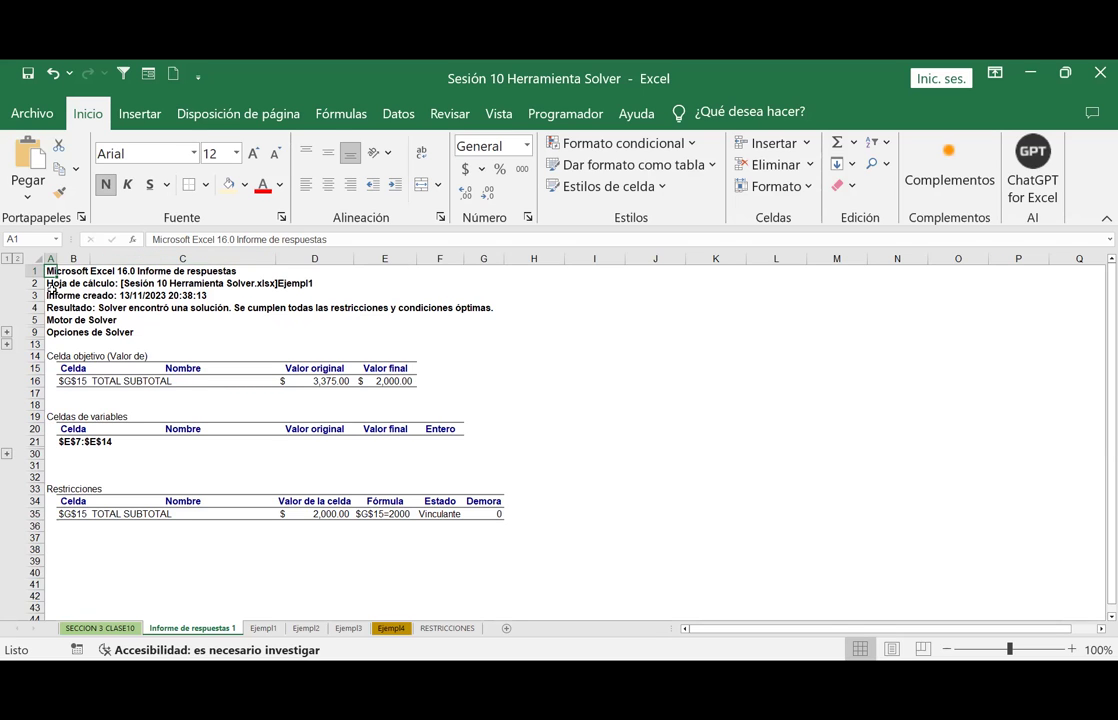
left_click(64, 283)
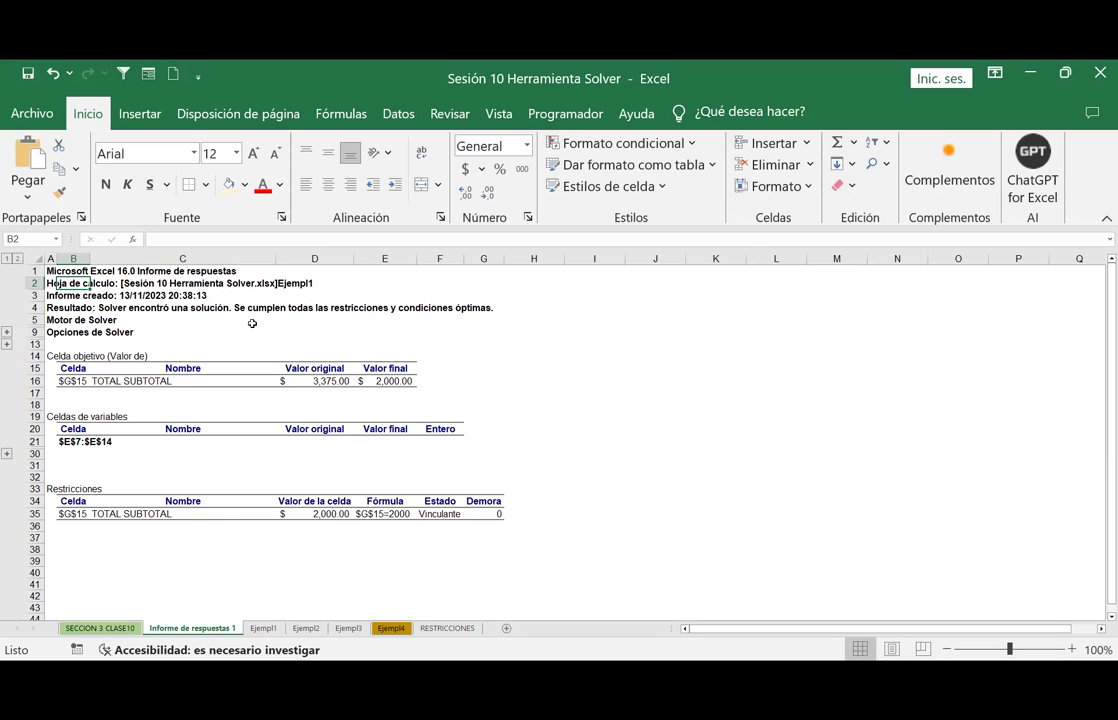
left_click(73, 308)
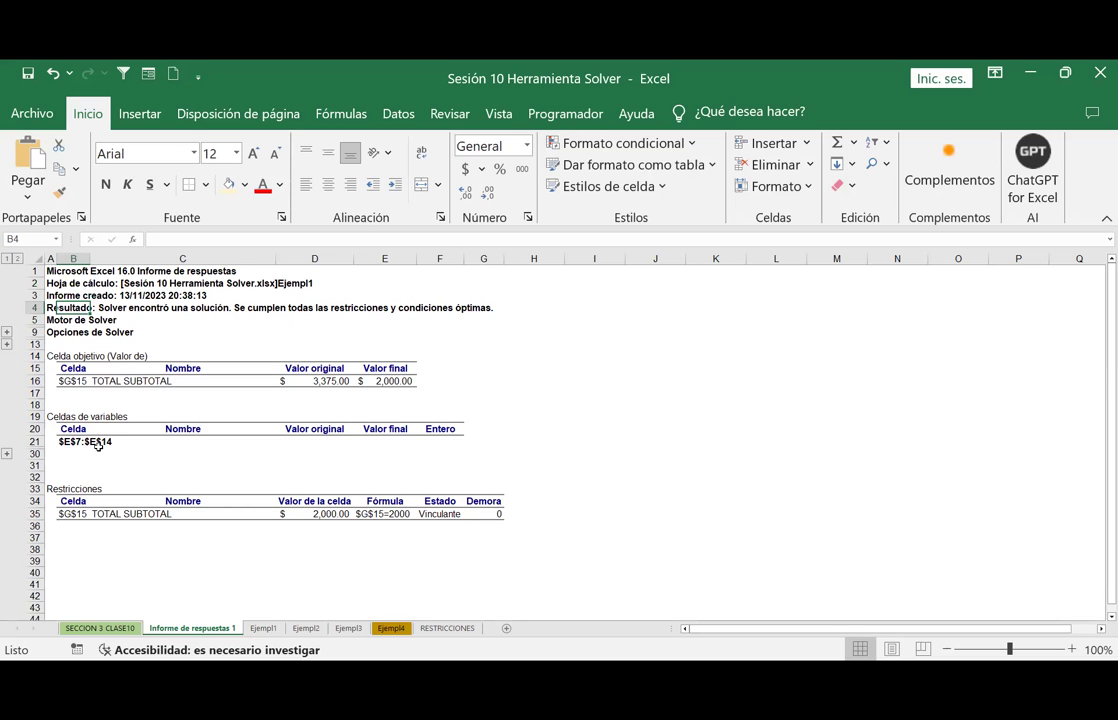
left_click(73, 357)
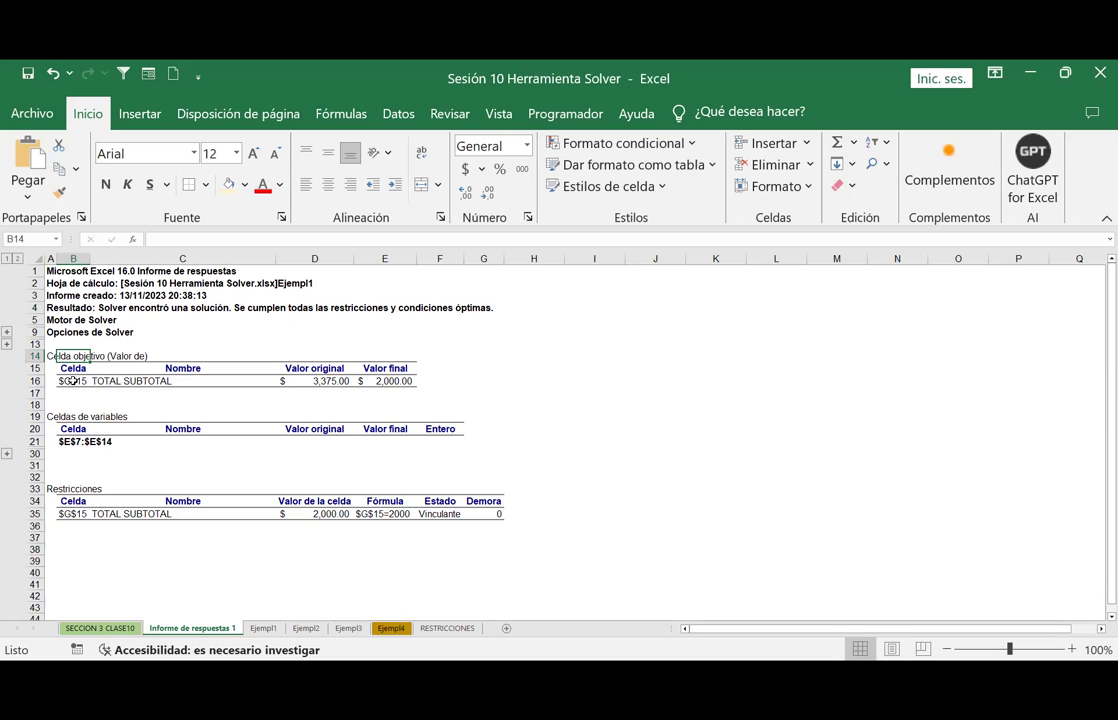
Enlarge the TOTAL font in G15 on Ejempl1, then view the Informe de respuestas 1 report.
left_click(263, 628)
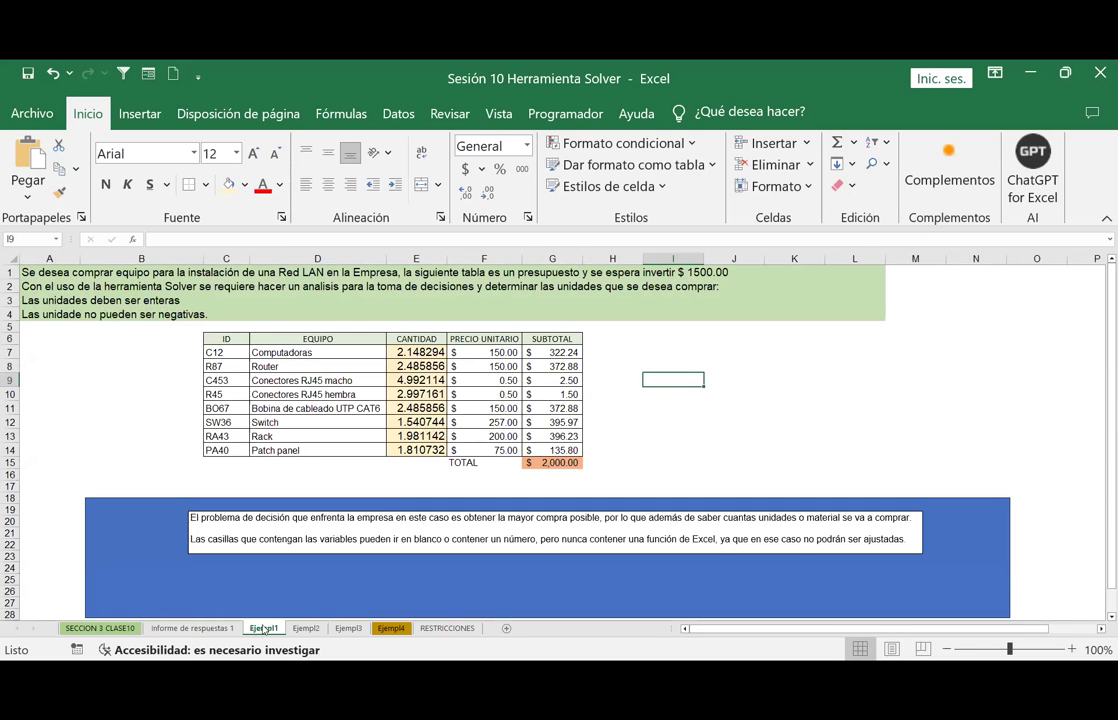
left_click(551, 464)
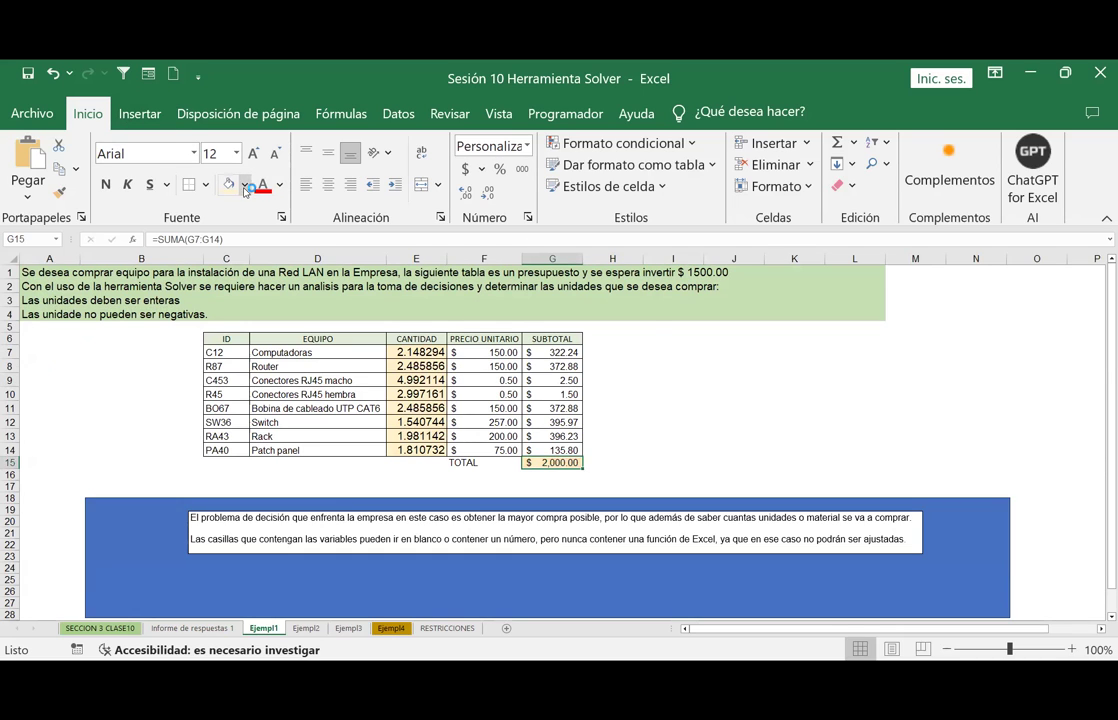
left_click(245, 185)
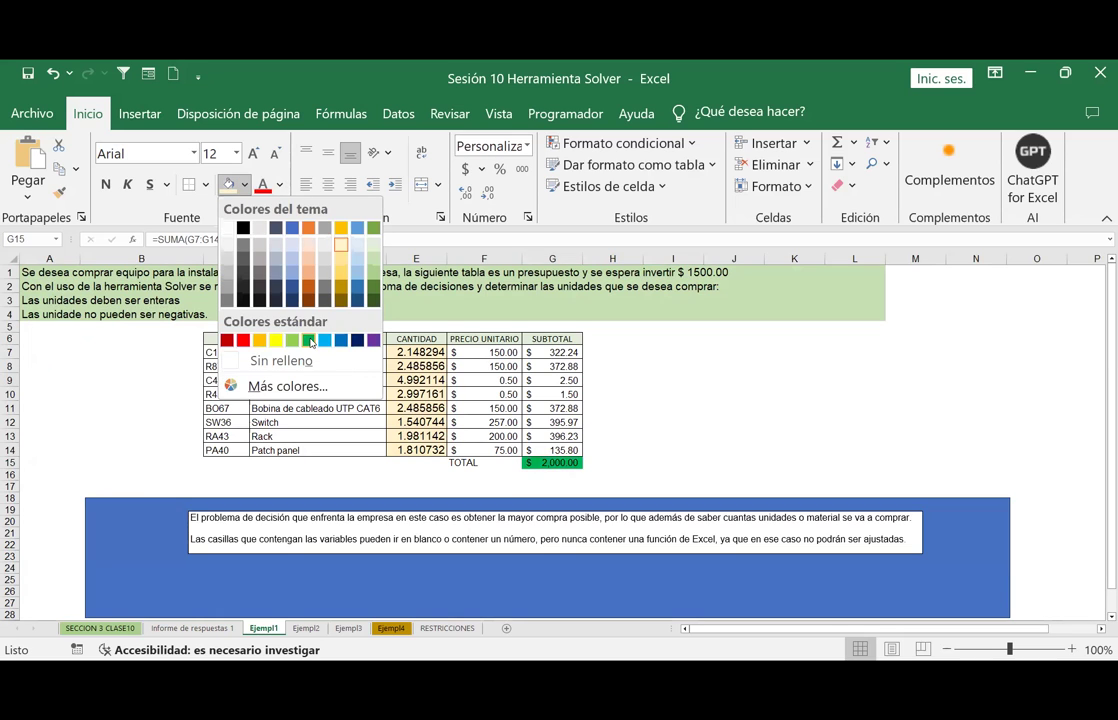
key("Escape")
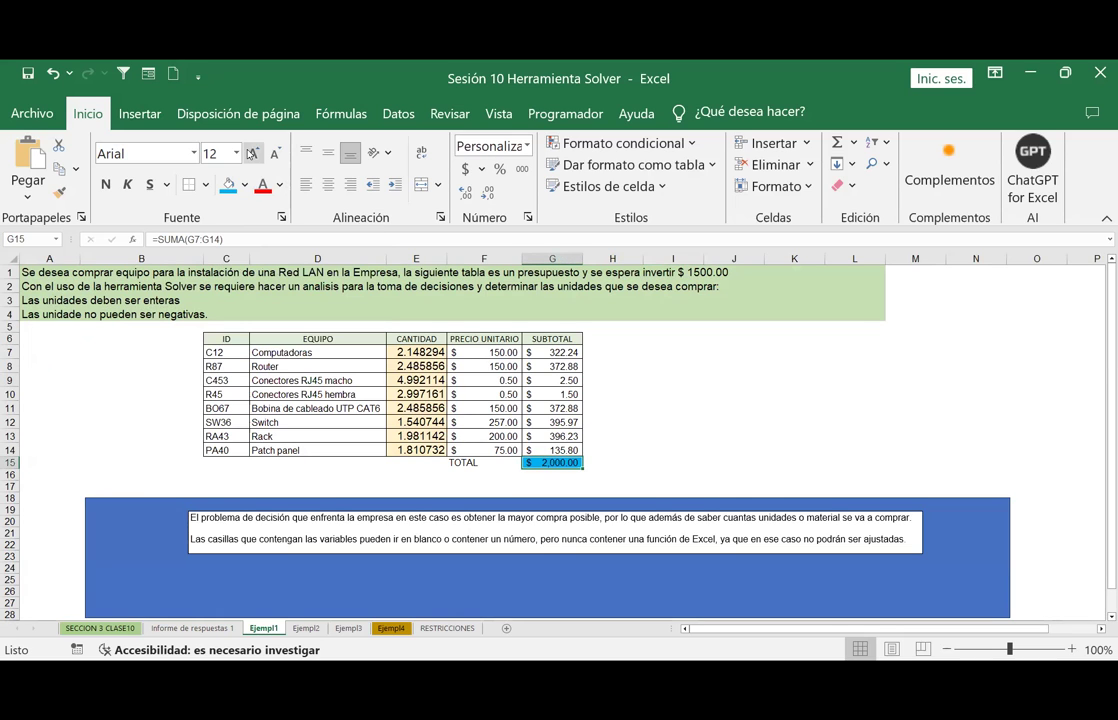
left_click(251, 152)
left_click(677, 421)
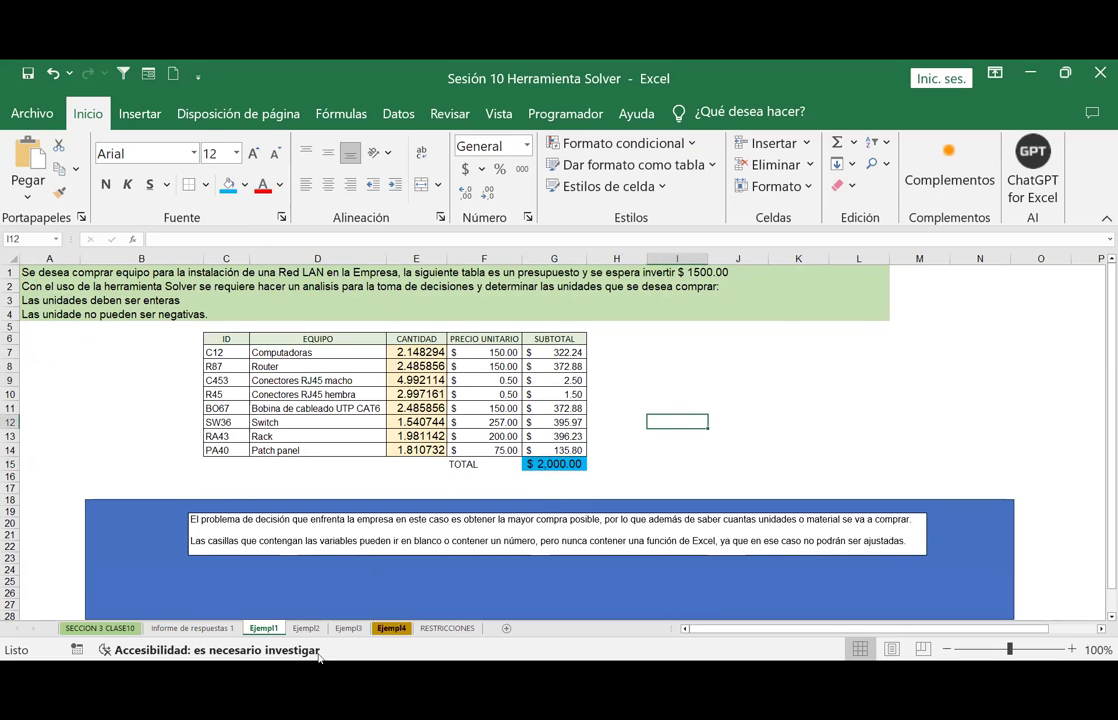
left_click(192, 628)
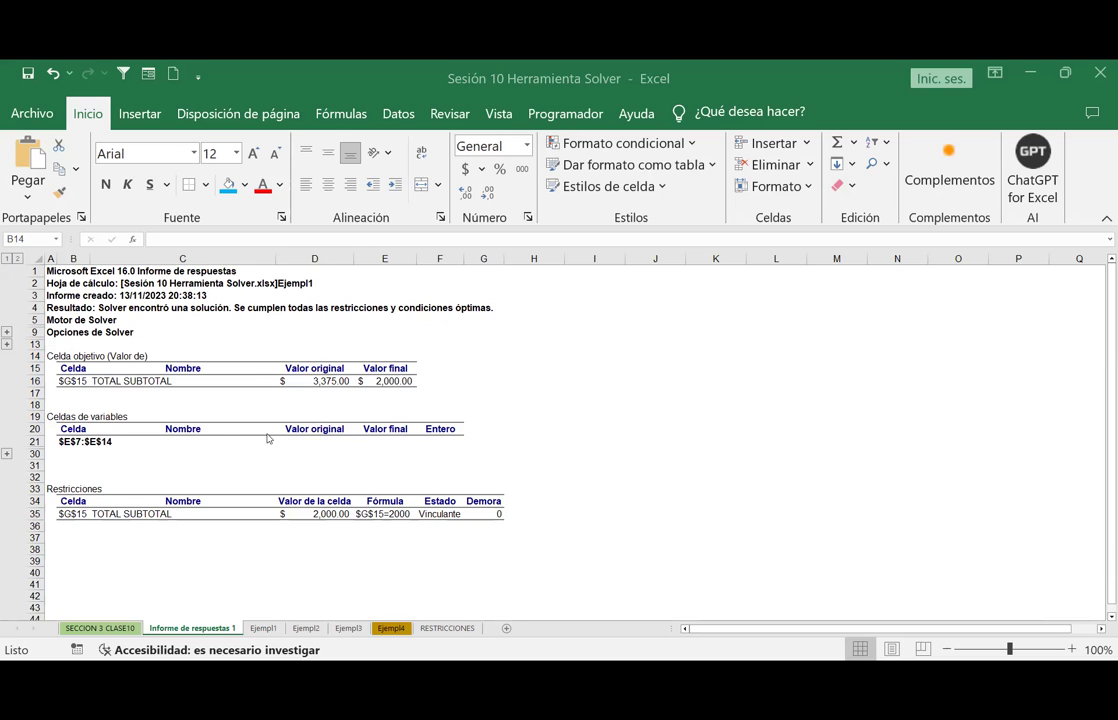
left_click(263, 628)
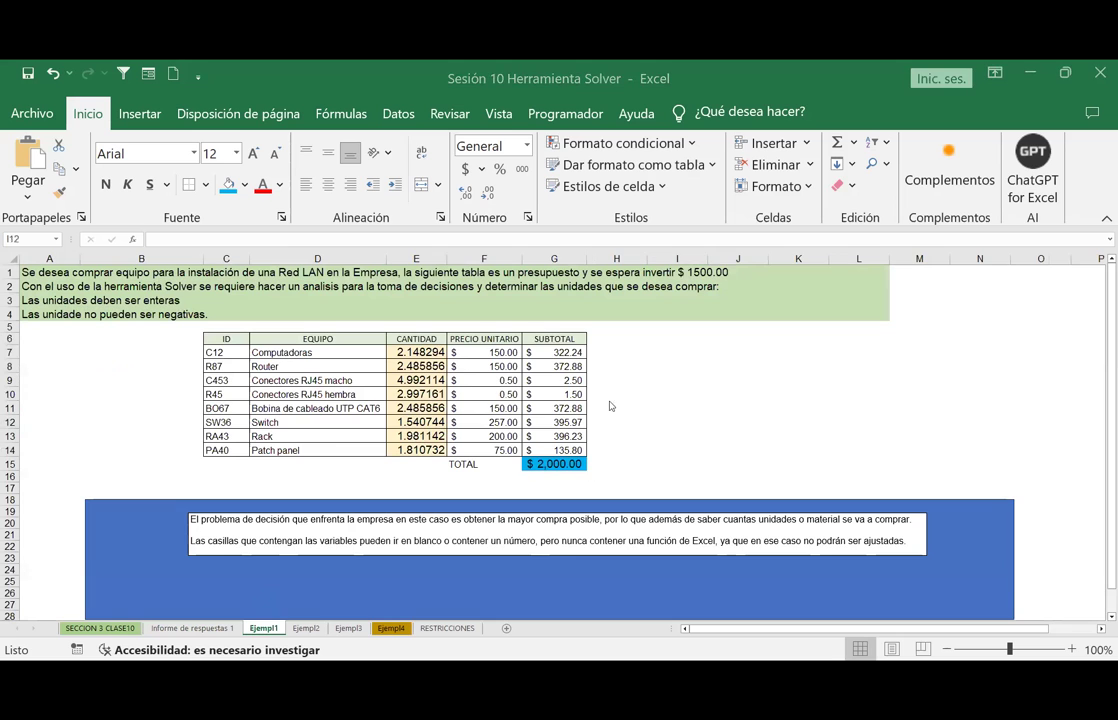
scroll(697, 380, "down", 1)
scroll(694, 386, "down", 2)
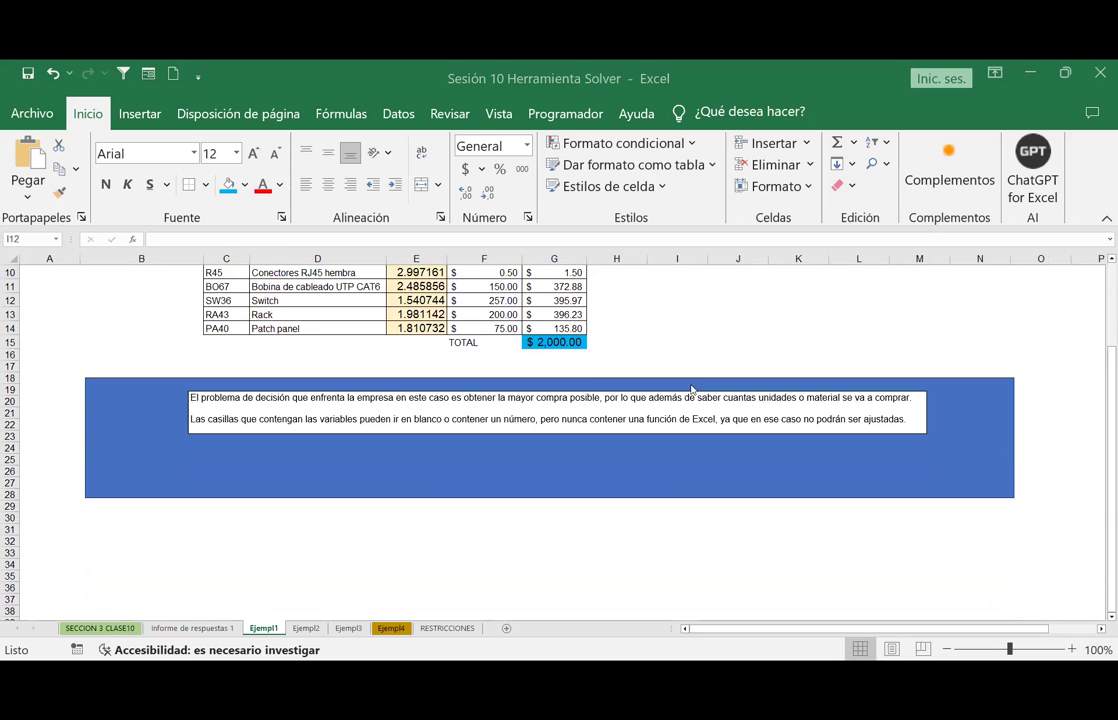
scroll(661, 346, "up", 2)
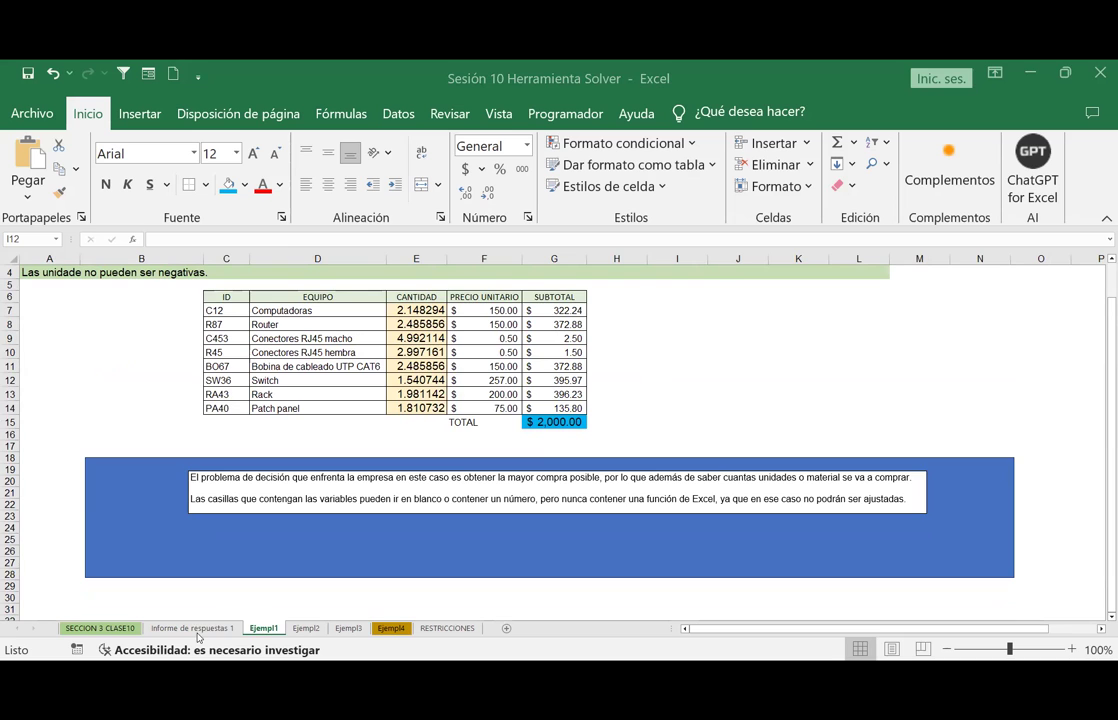
left_click(197, 630)
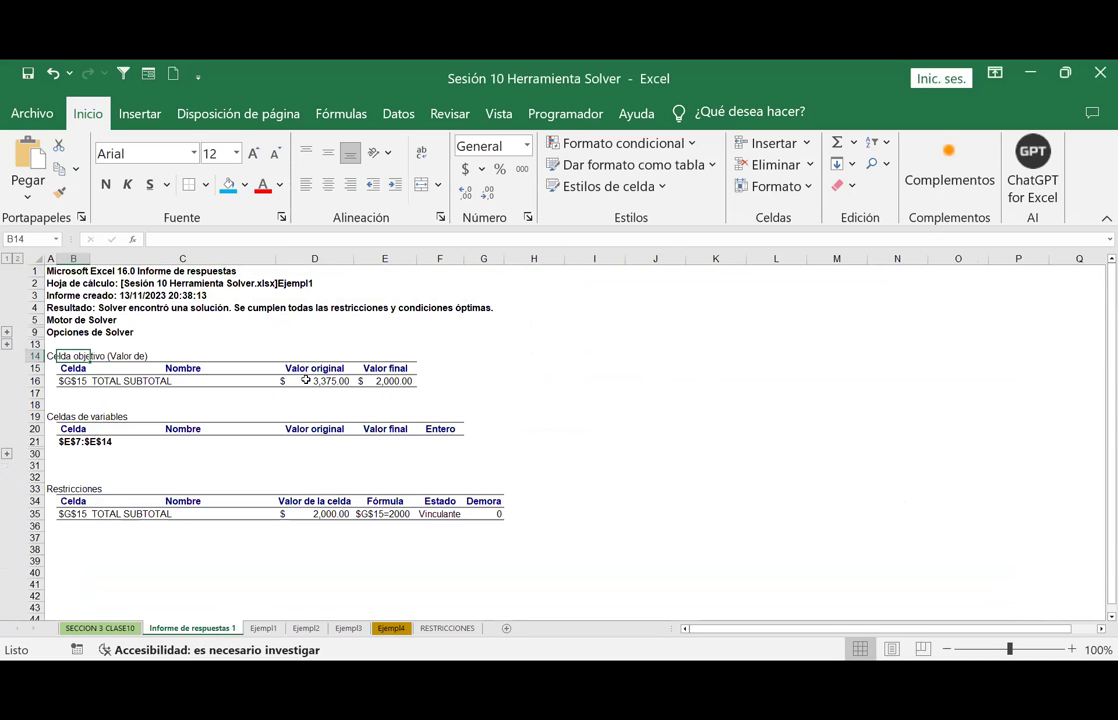
left_click(289, 382)
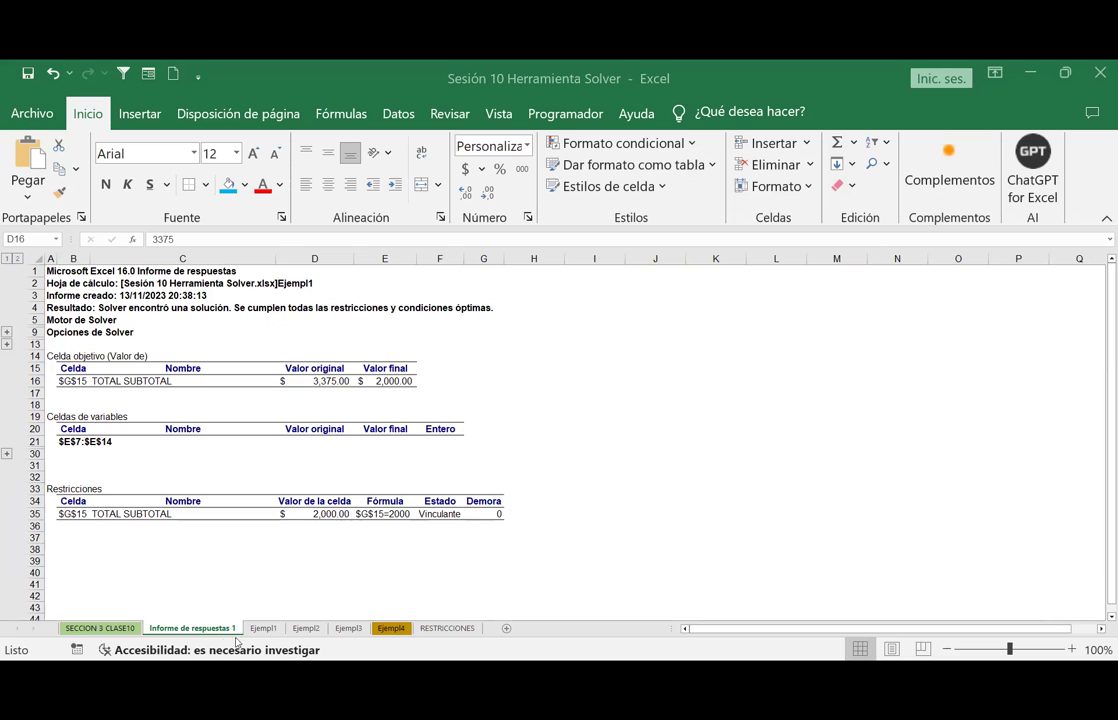
Switch between Ejempl1 and the answer report, ending on Ejempl1 with G15 selected.
left_click(260, 630)
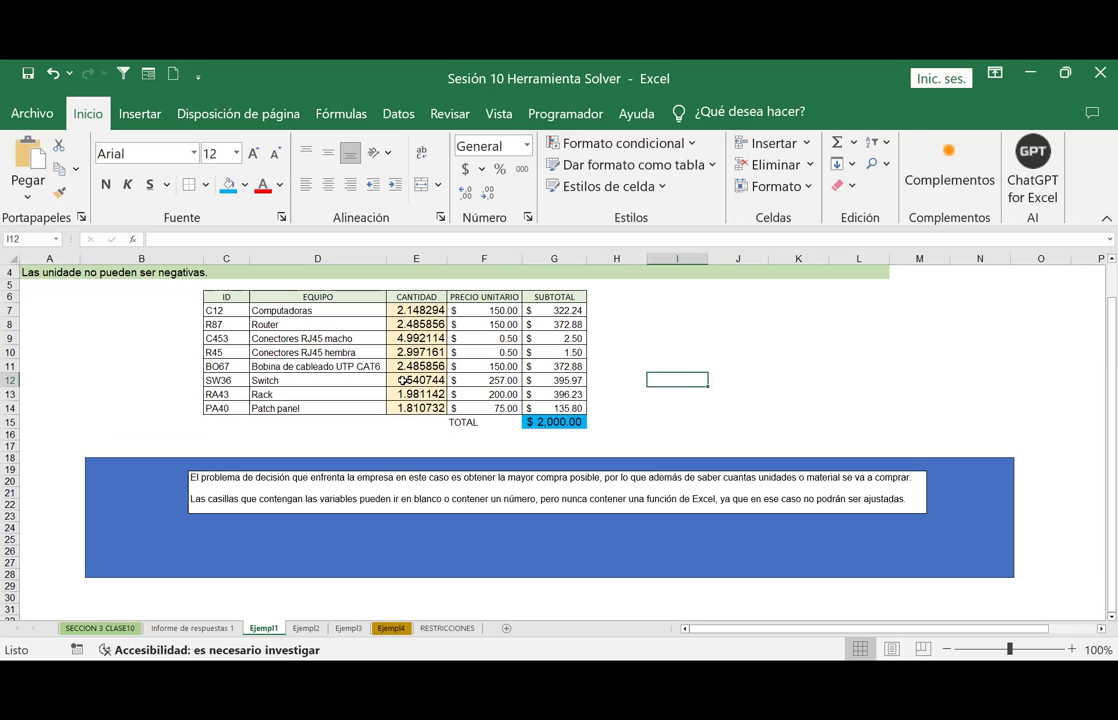
left_click(194, 628)
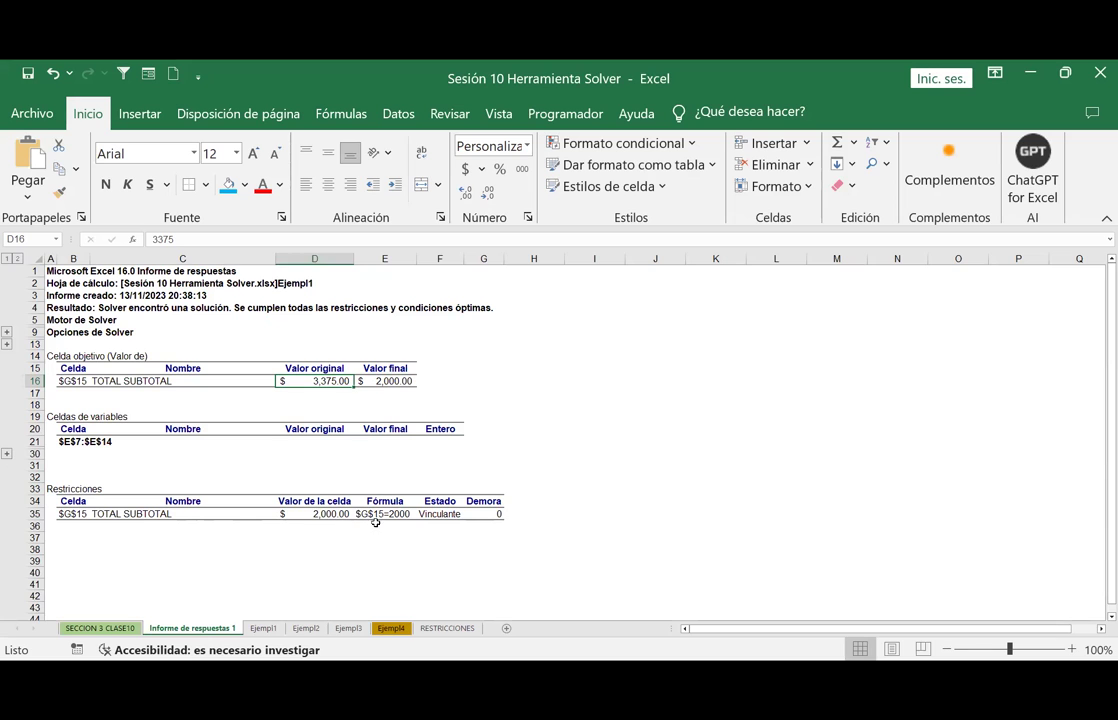
left_click(263, 628)
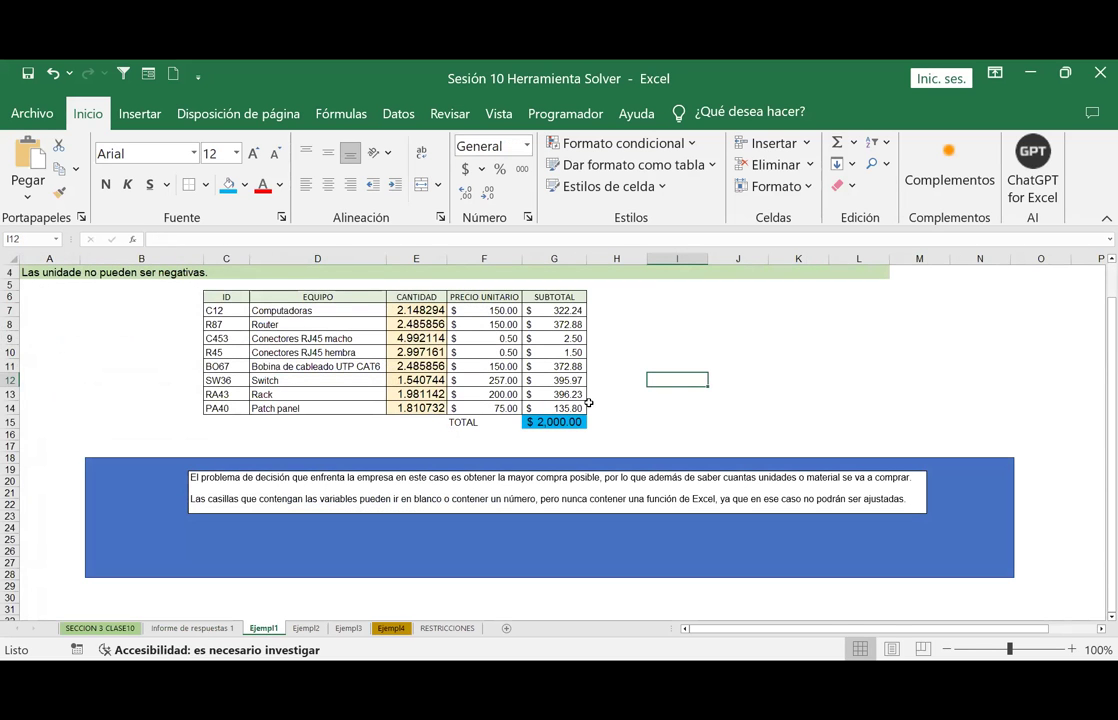
left_click(543, 421)
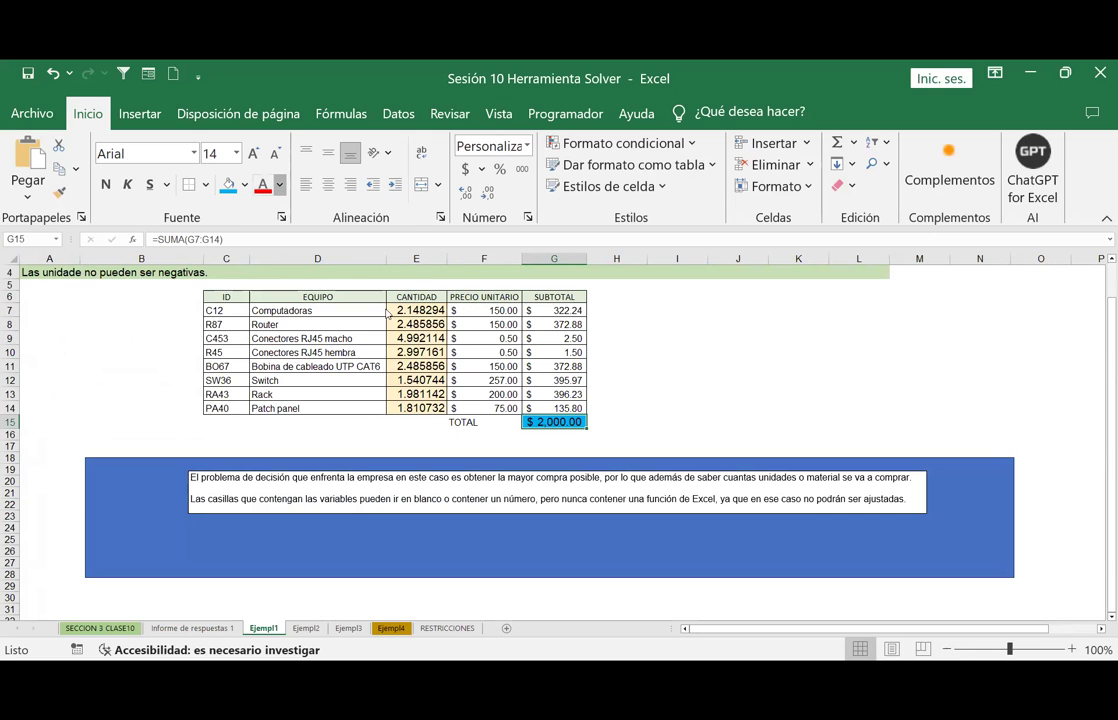
Fill the TOTAL cell G15 with red, then return to the Informe de respuestas 1 report.
left_click(279, 189)
left_click(229, 185)
left_click(244, 184)
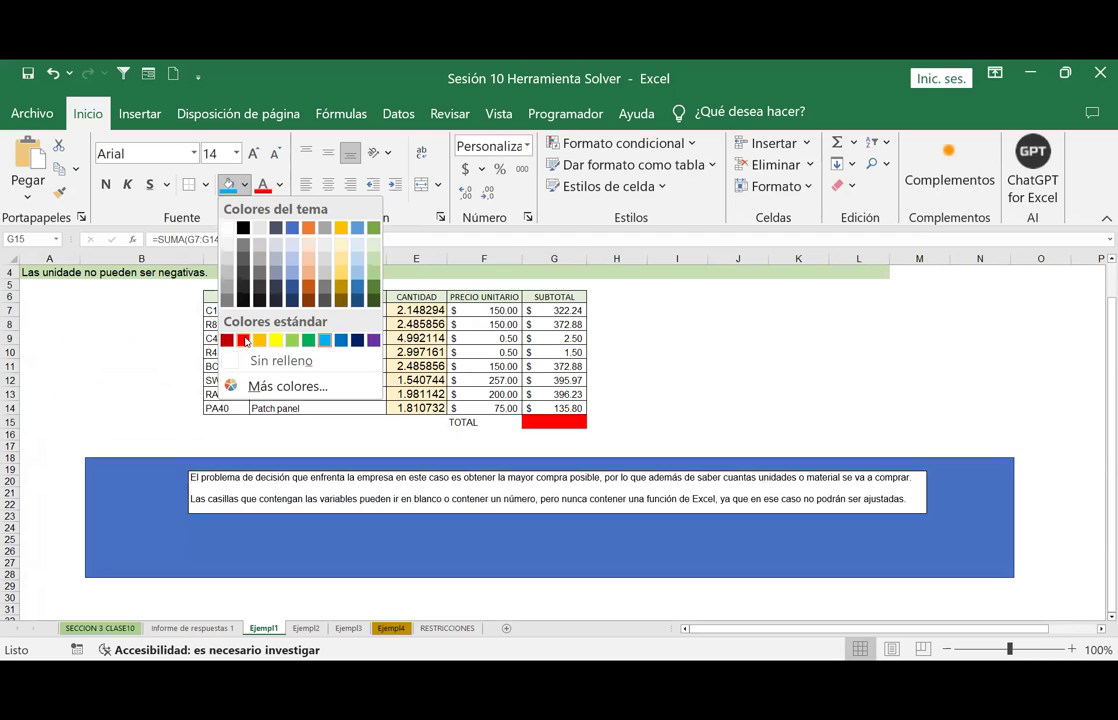
left_click(243, 340)
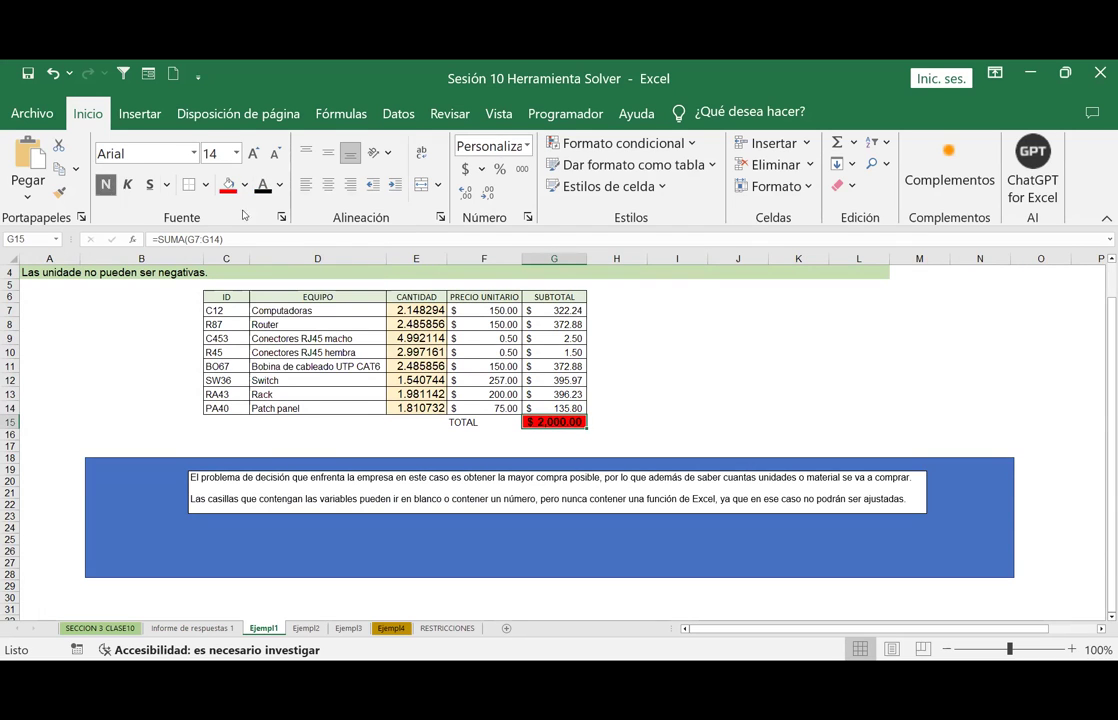
left_click(738, 421)
left_click(556, 419)
left_click(192, 628)
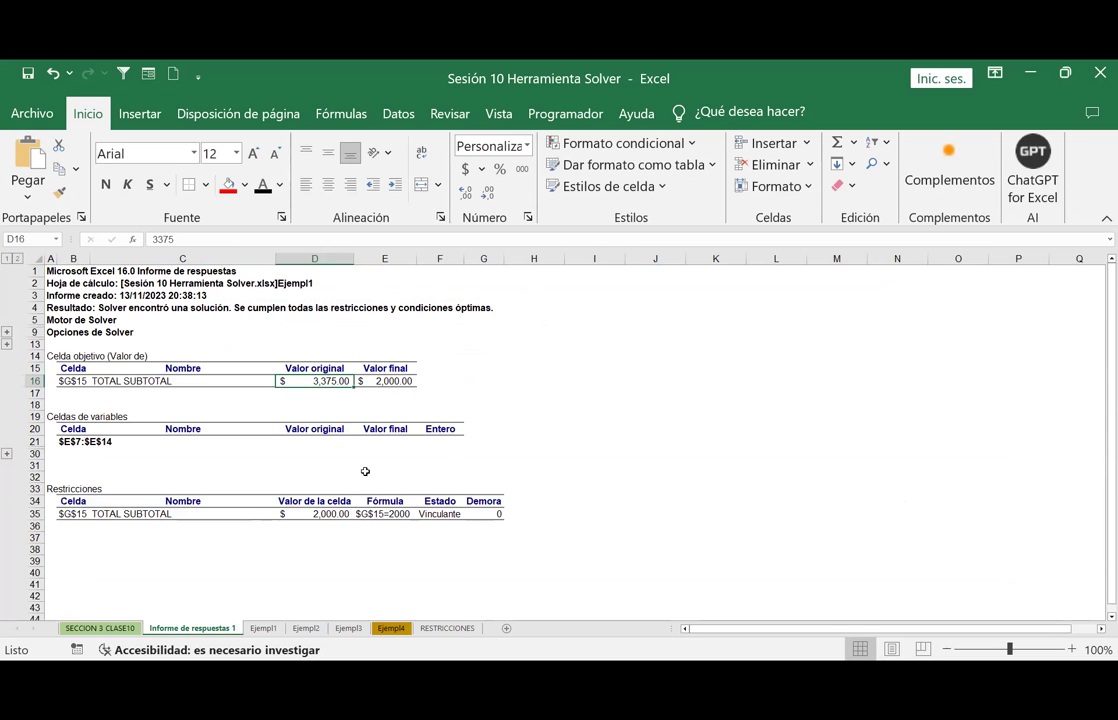
Expand the Opciones de Solver rows to show Precision 0.000001, Convergencia 0.0001 and population 100.
left_click(252, 303)
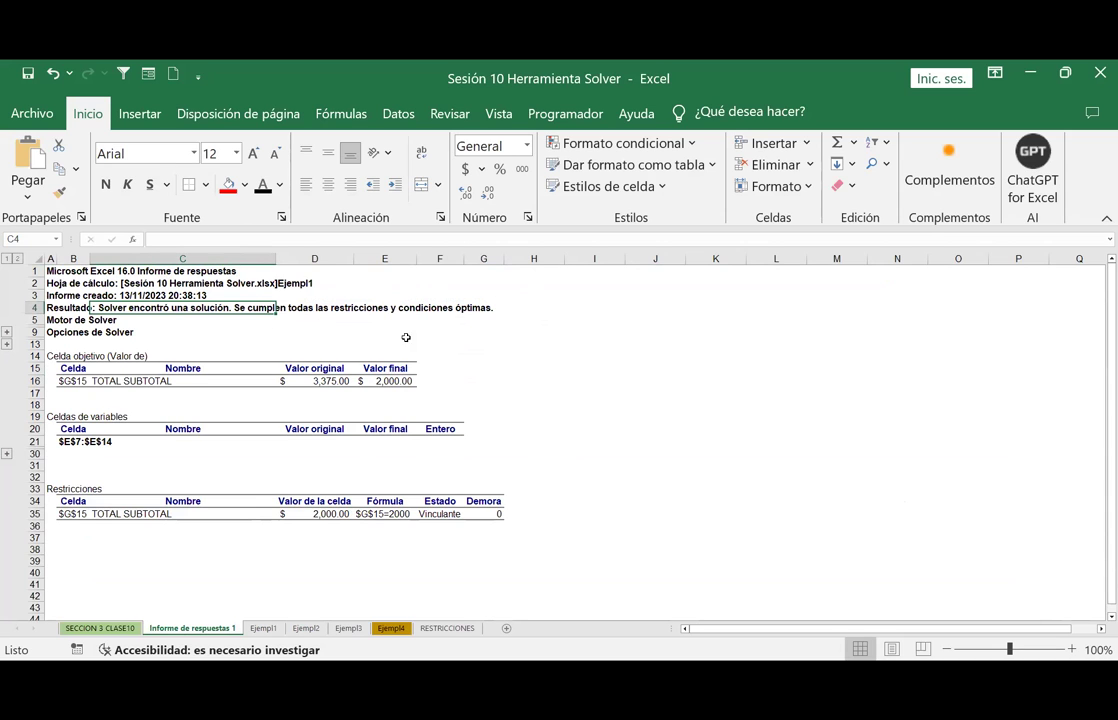
scroll(538, 411, "down", 1)
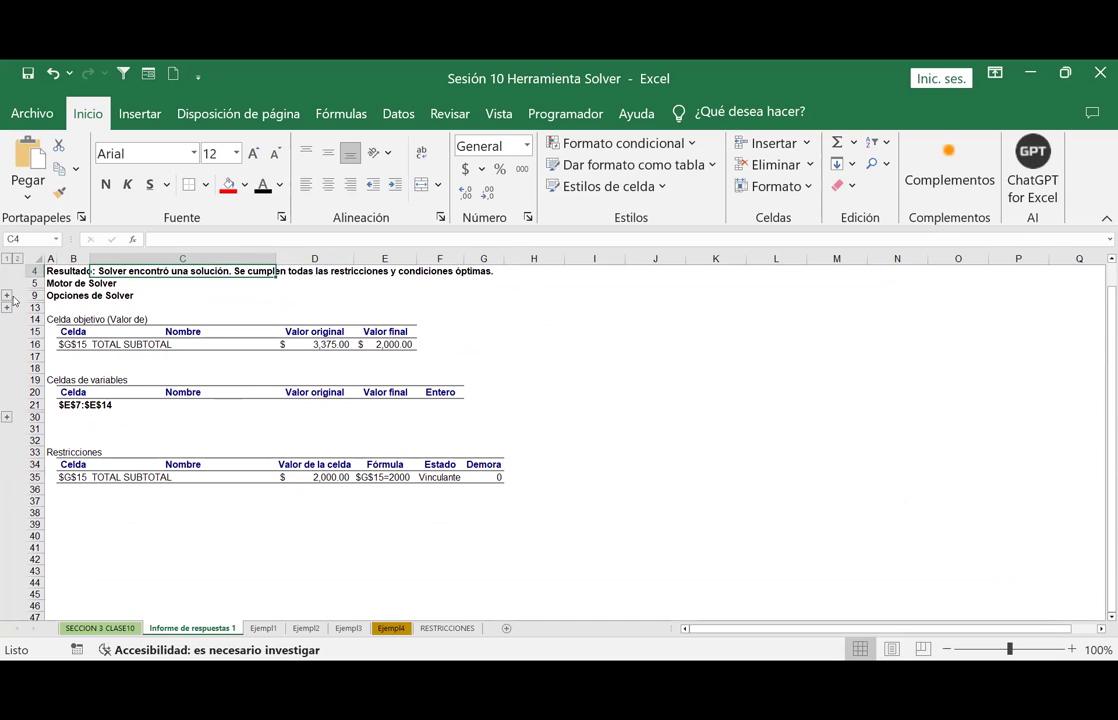
left_click(6, 309)
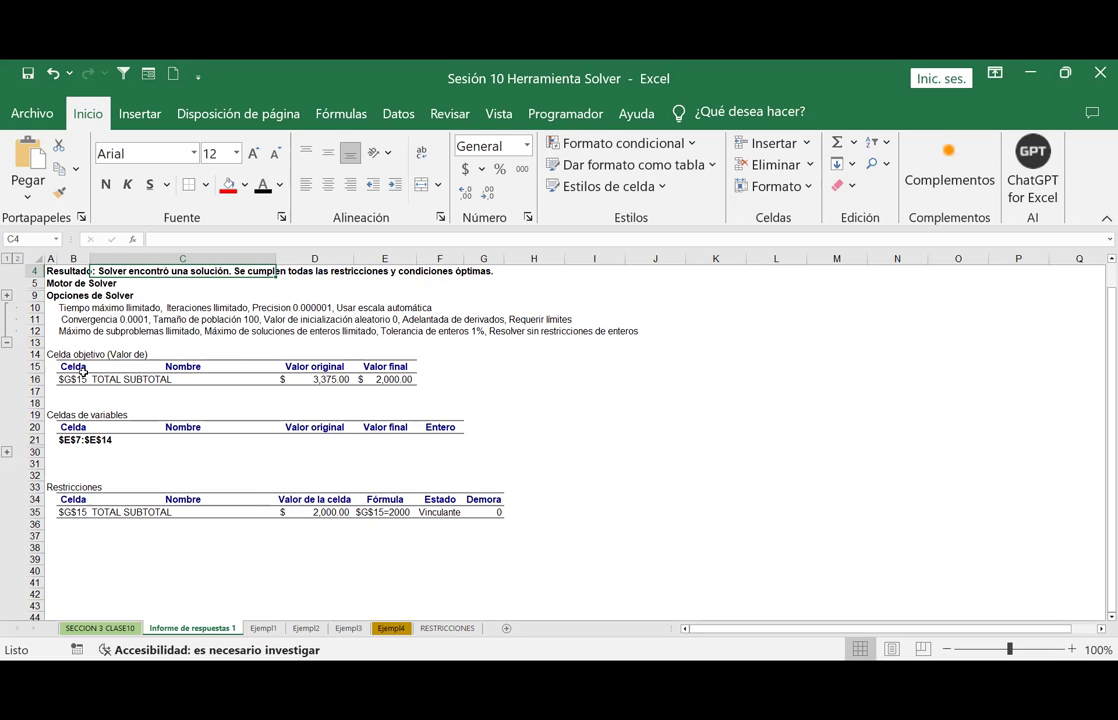
Expand the hidden rows 22–29 and select the variable names in C22:C29 to review them.
left_click(8, 455)
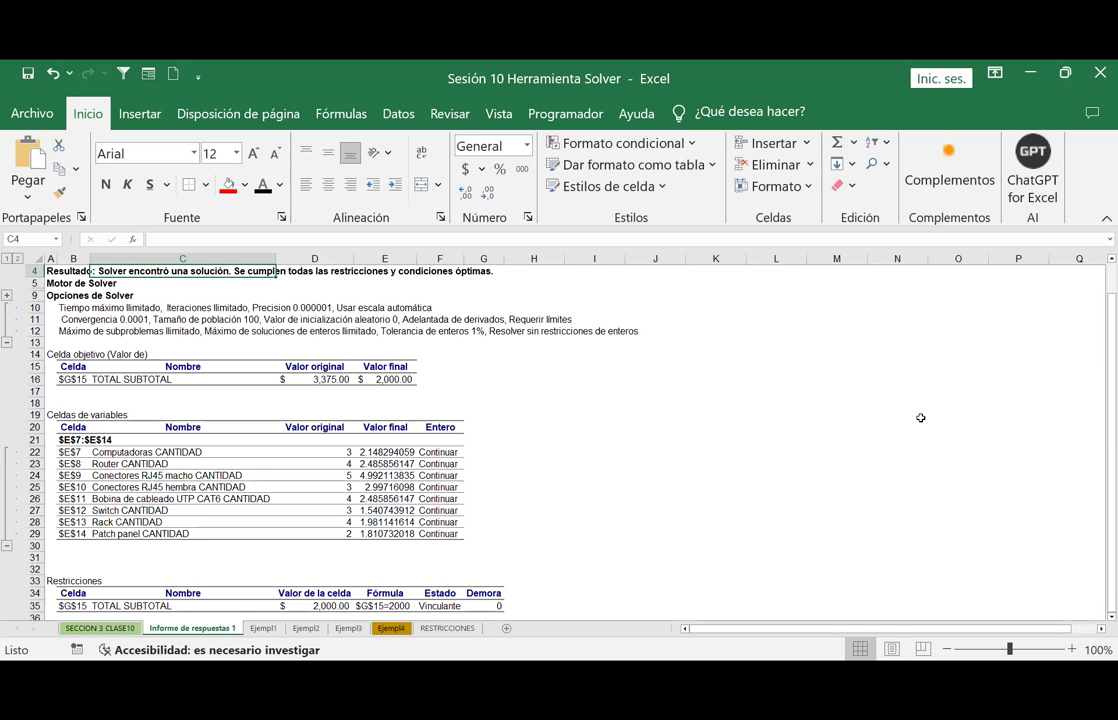
scroll(850, 415, "down", 2)
scroll(848, 412, "down", 2)
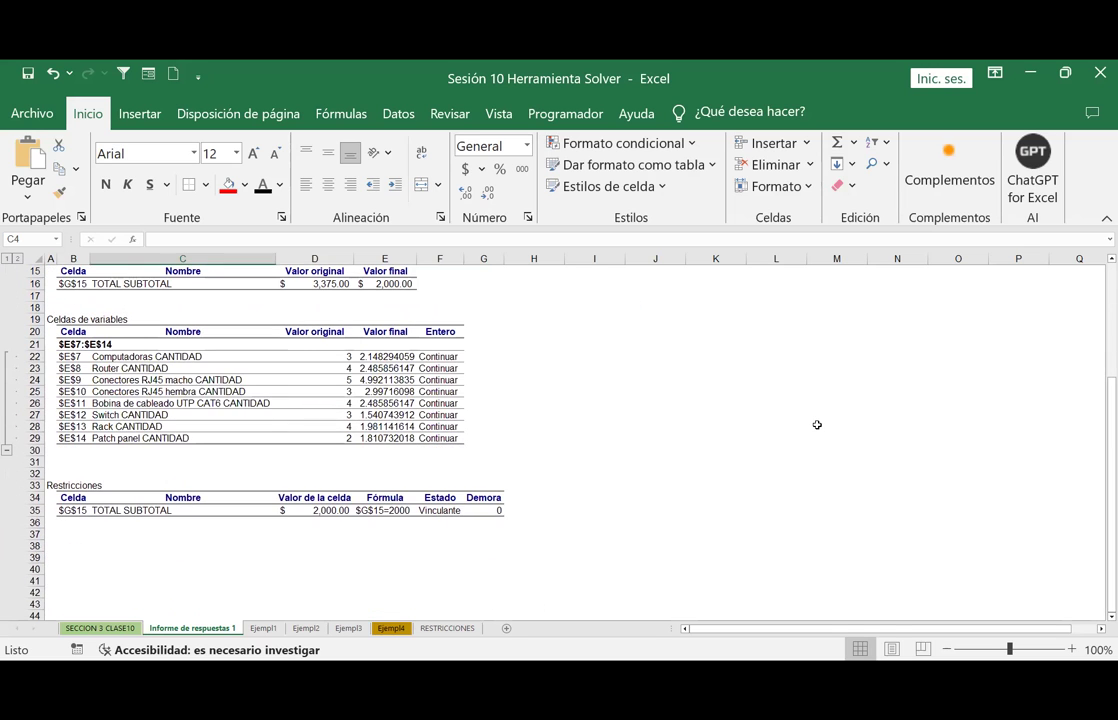
scroll(830, 418, "up", 1)
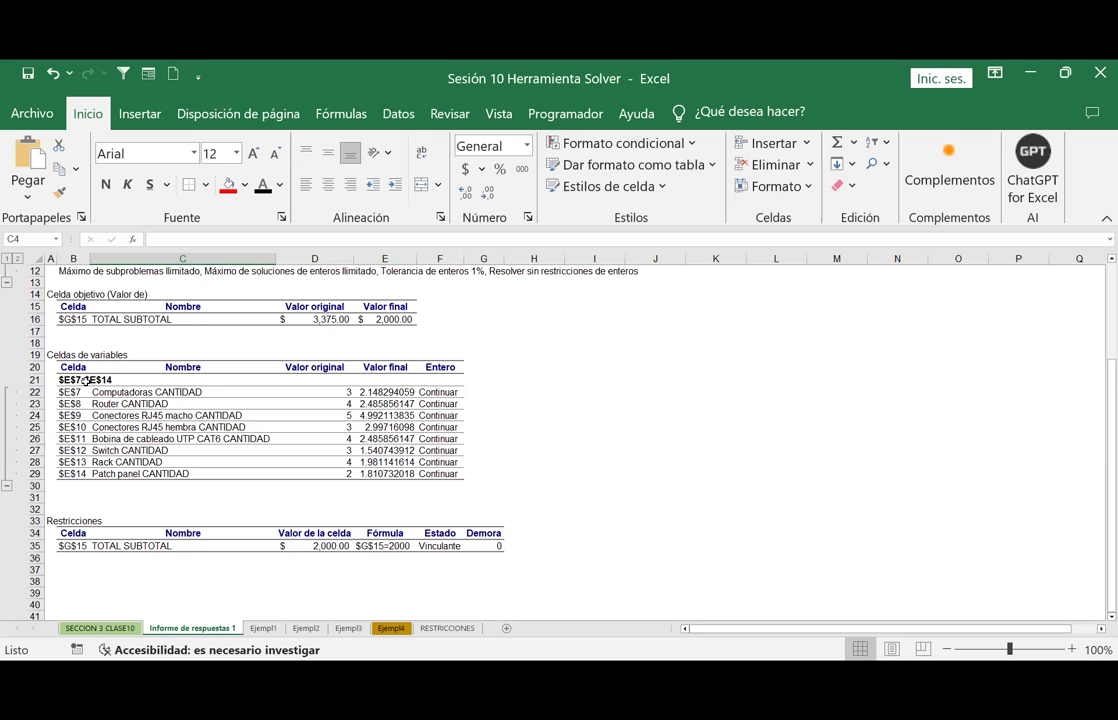
left_click(185, 392)
left_click_drag(185, 392, 182, 473)
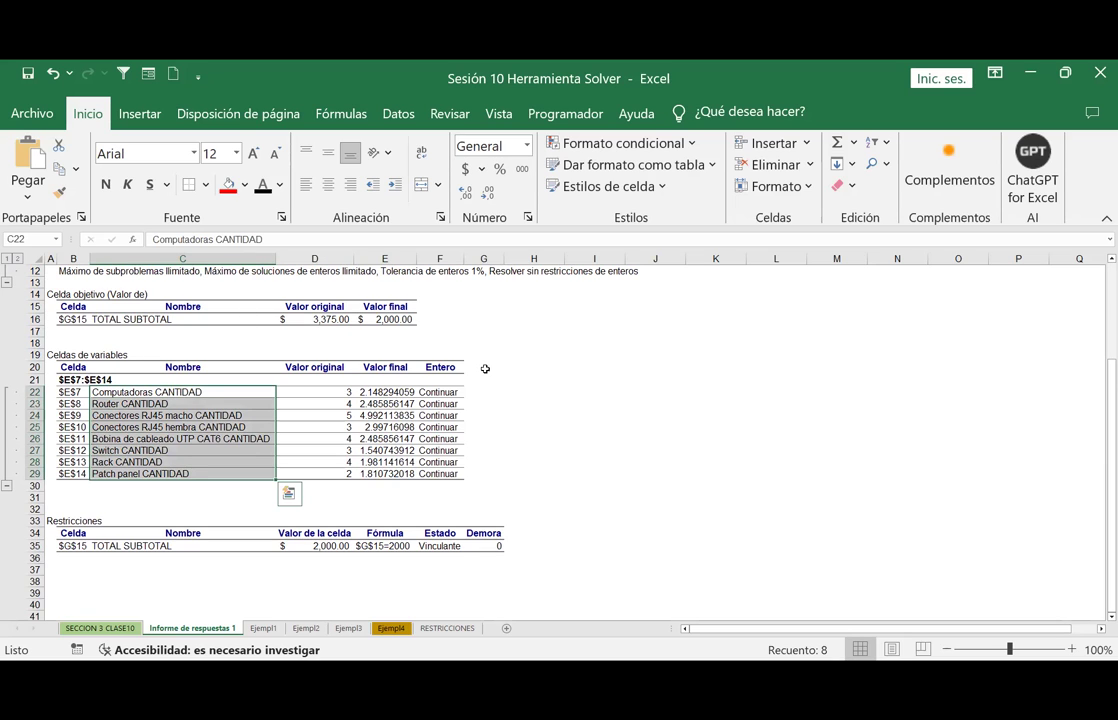
left_click(598, 354)
Give the original values D22:D29 a gold fill, bold text and a new font colour.
left_click_drag(327, 392, 331, 471)
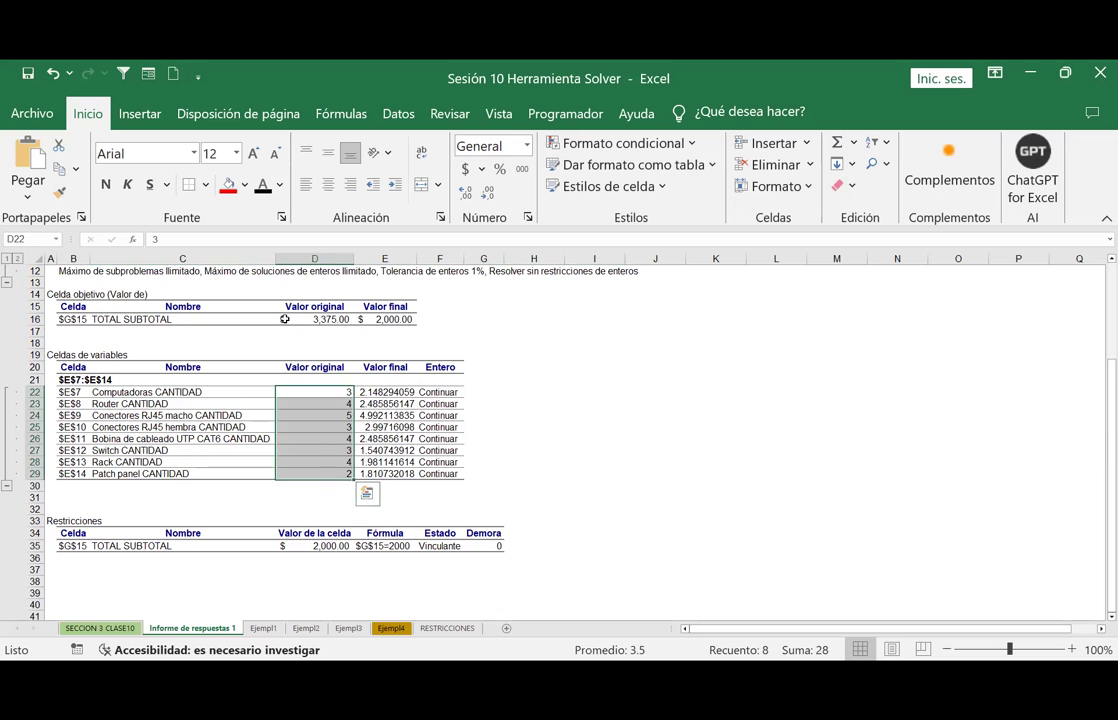
left_click(244, 185)
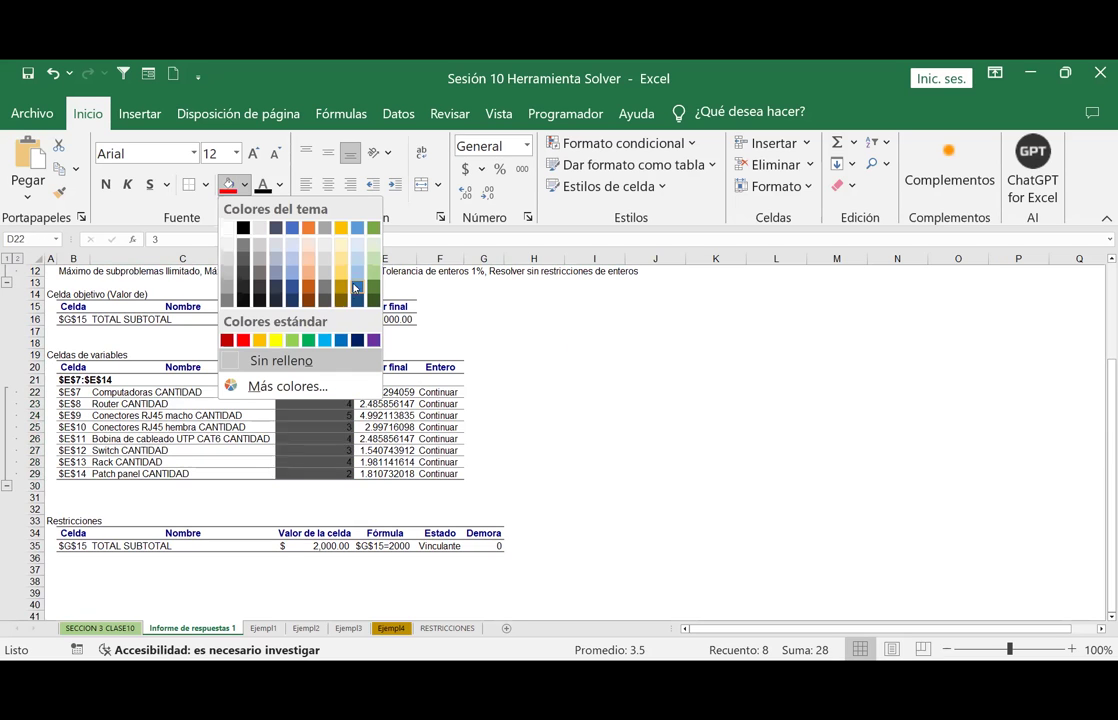
left_click(341, 277)
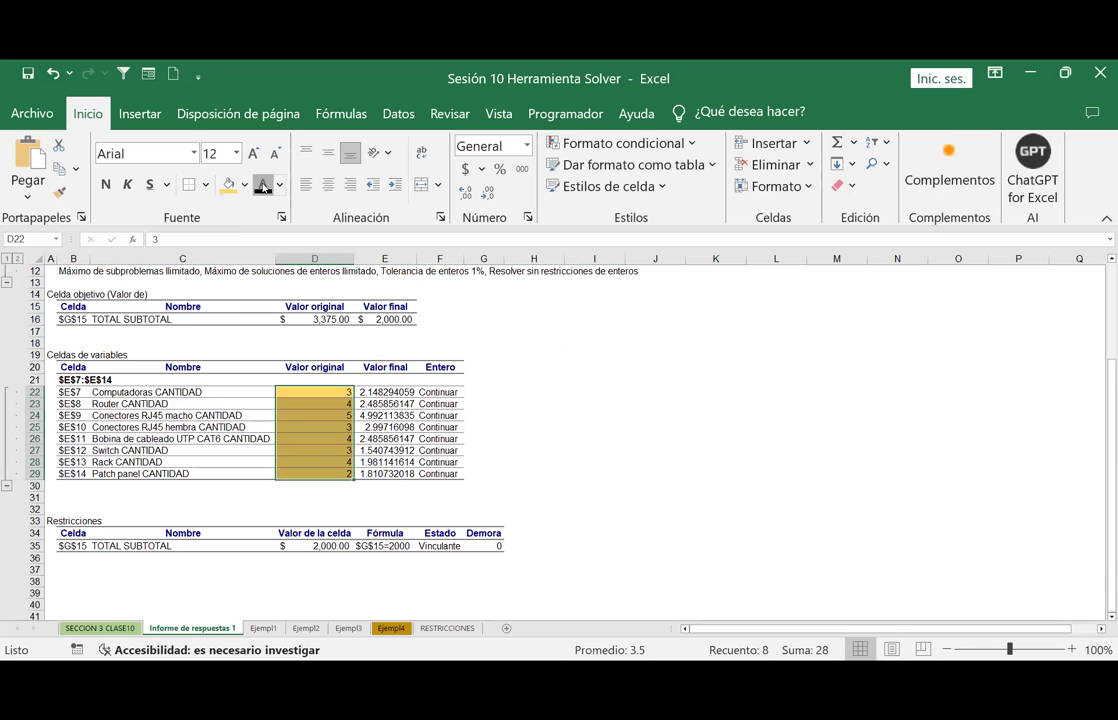
left_click(281, 185)
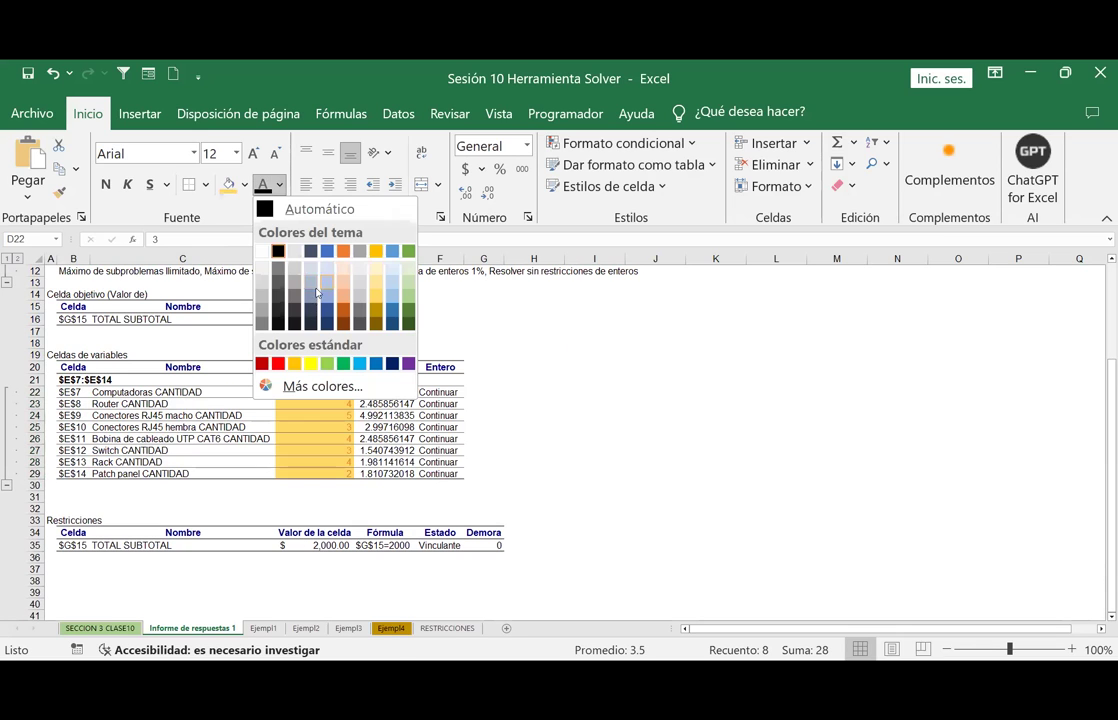
left_click(278, 364)
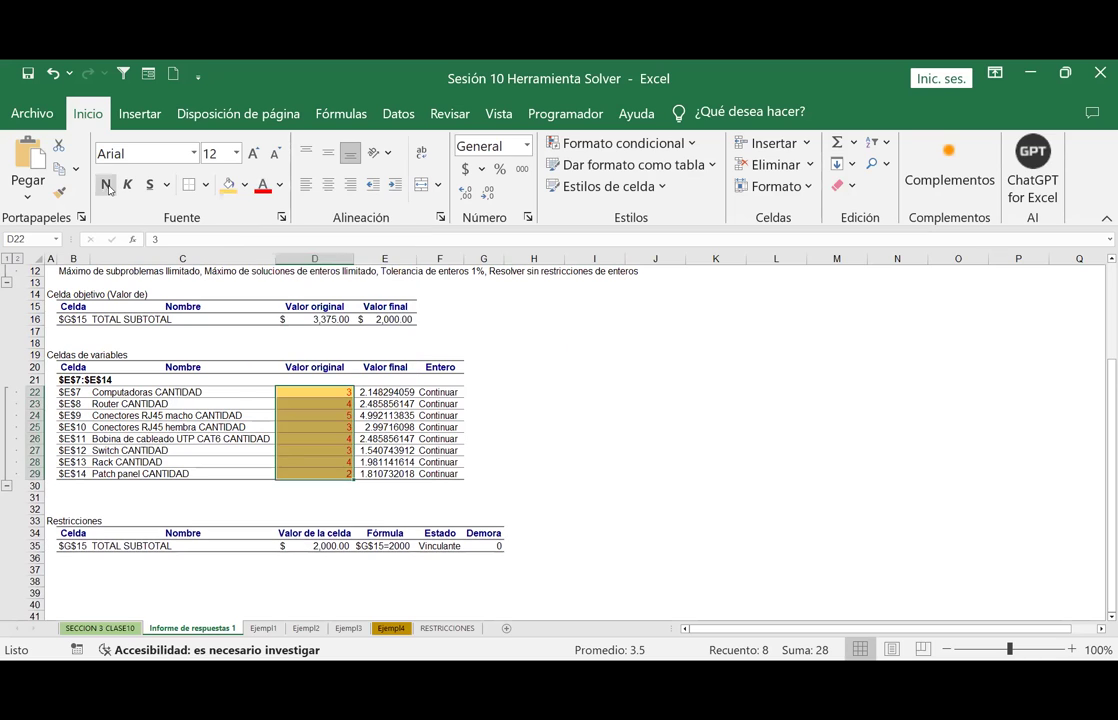
left_click(106, 185)
left_click(776, 478)
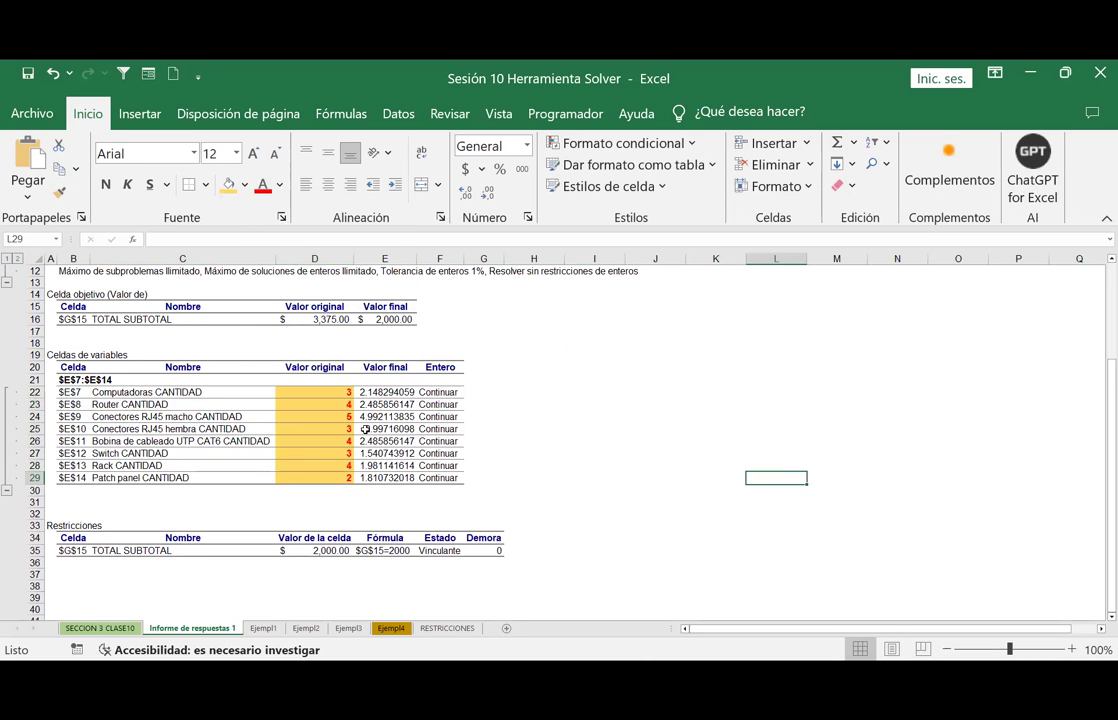
left_click_drag(325, 392, 327, 478)
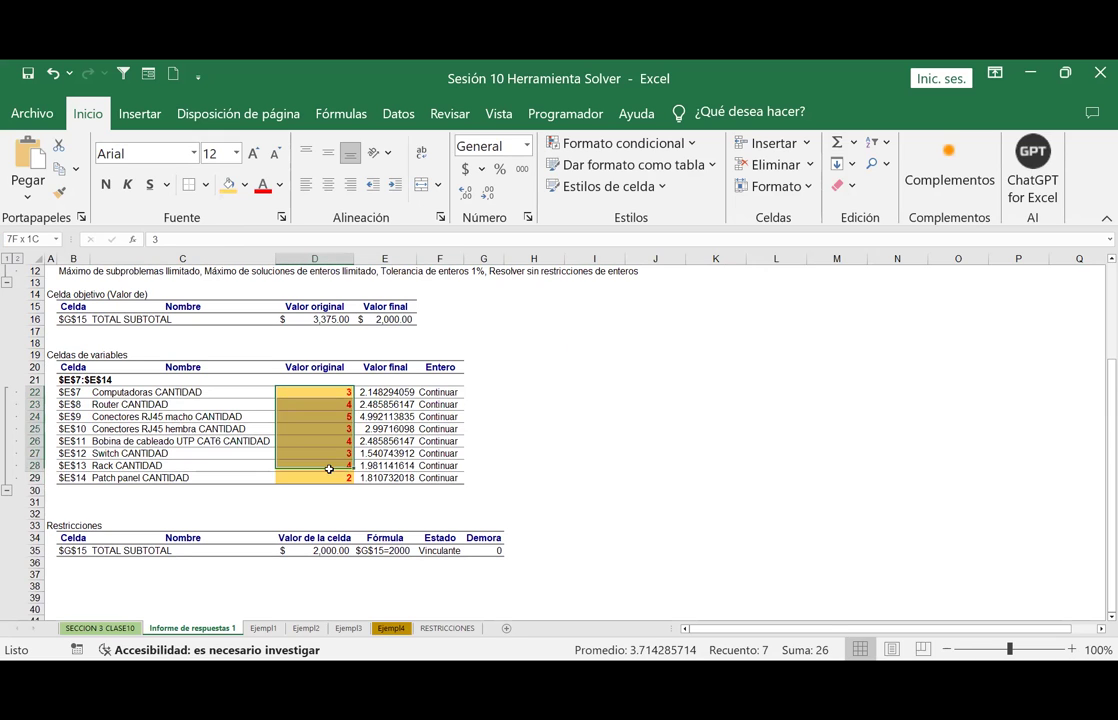
left_click(280, 184)
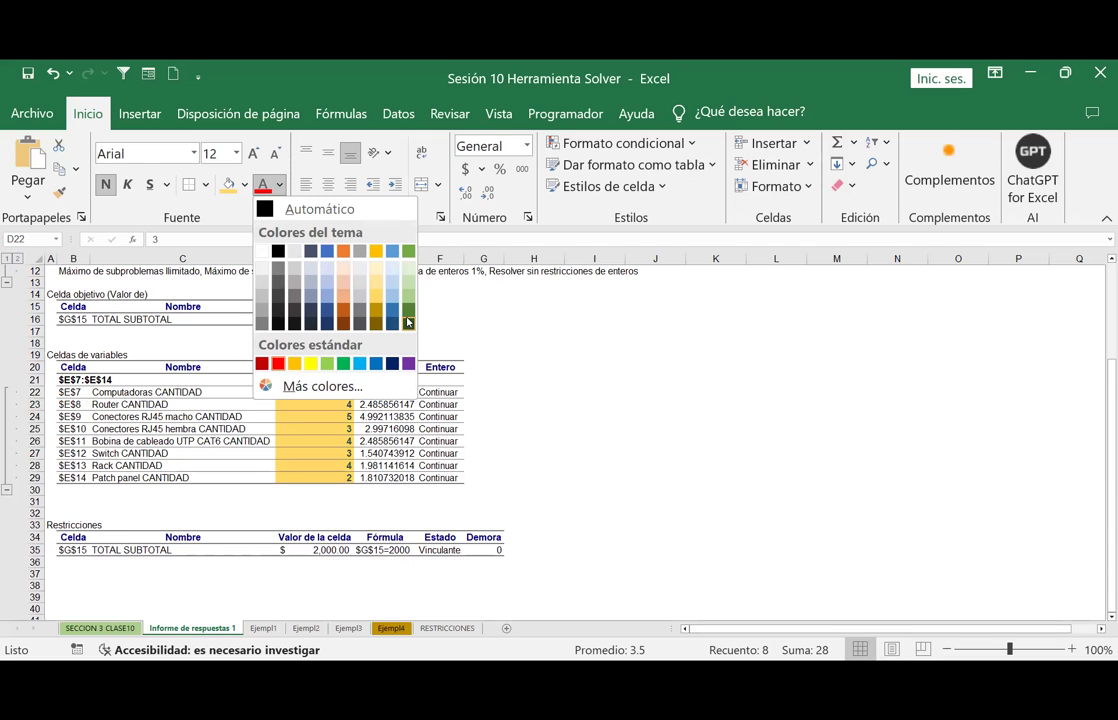
left_click(515, 398)
Check the values in D22:D26 and E22, and select the final values E22:E29.
left_click(310, 398)
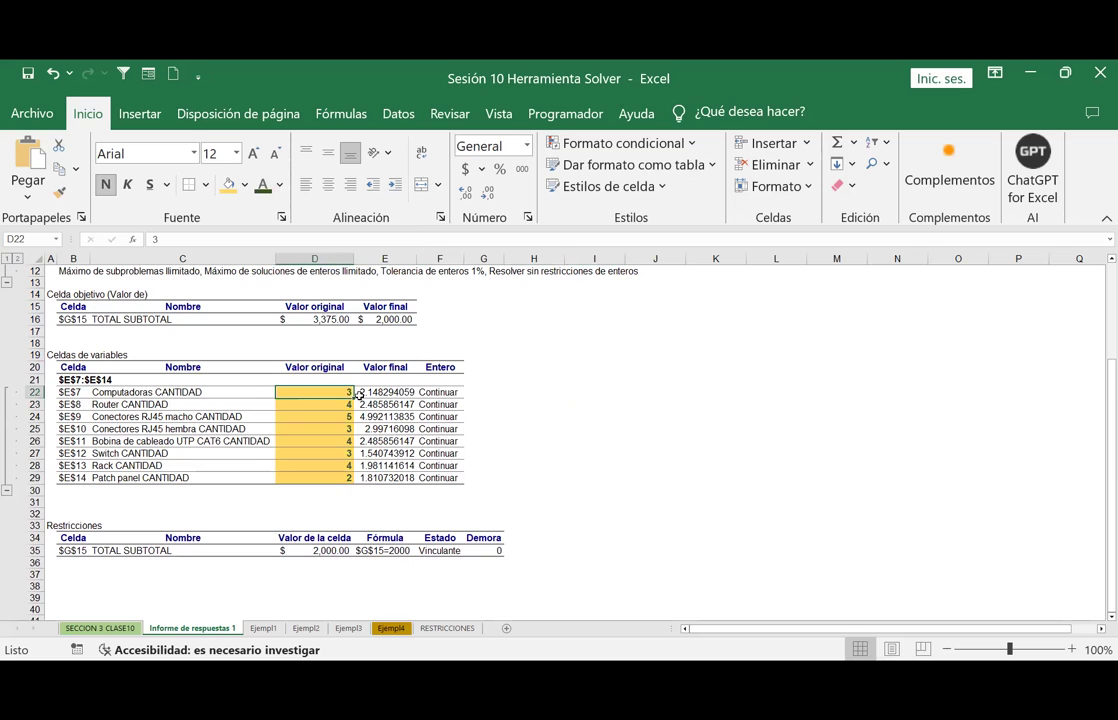
left_click(370, 396)
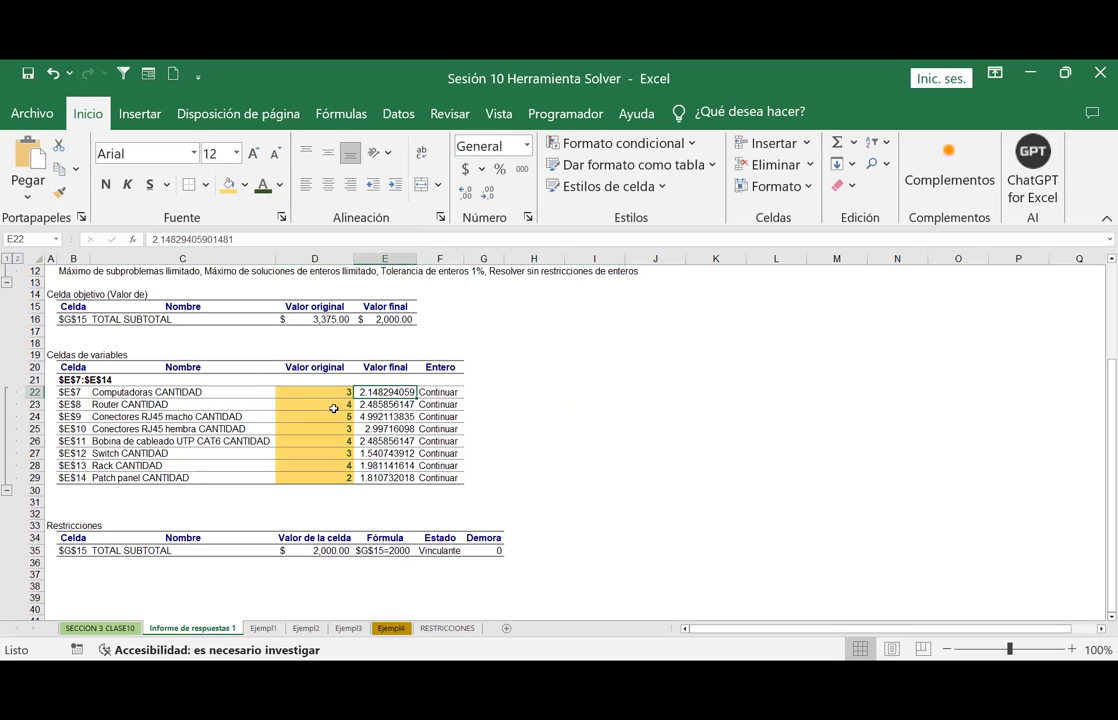
left_click(334, 408)
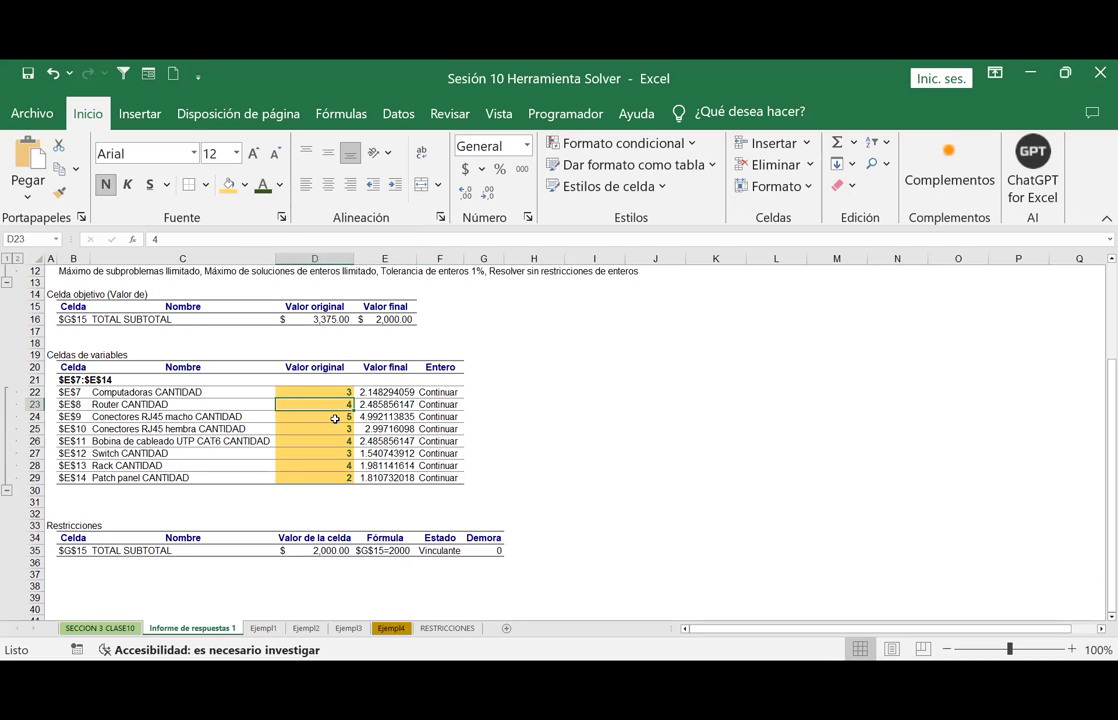
left_click(335, 418)
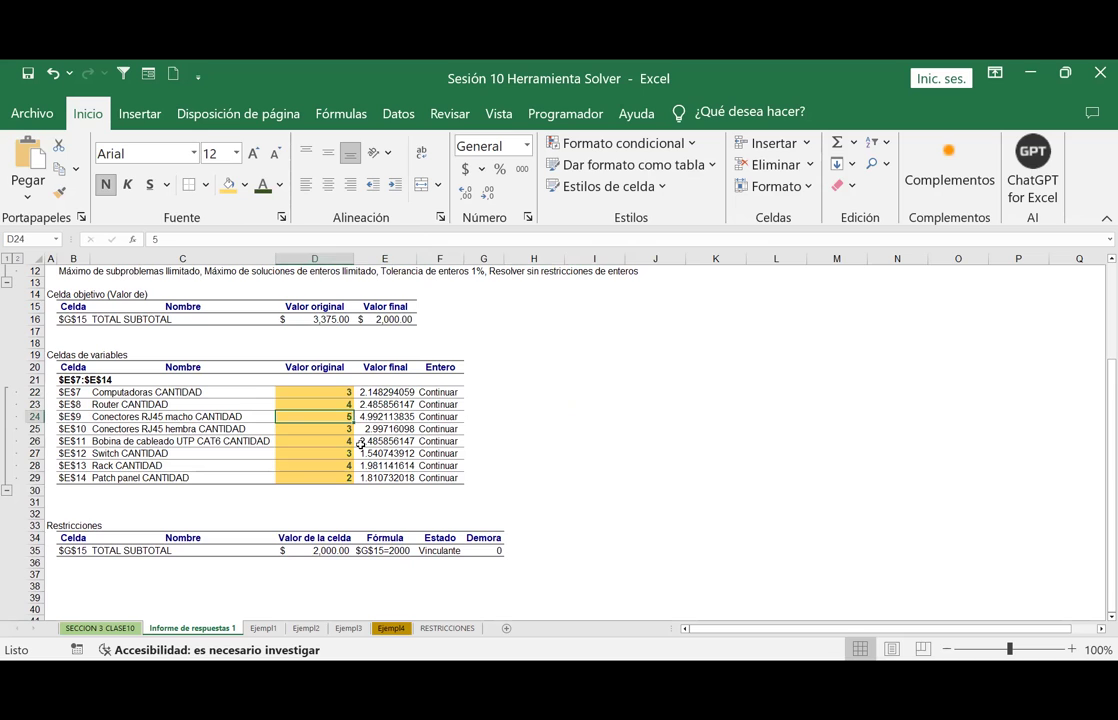
left_click(337, 430)
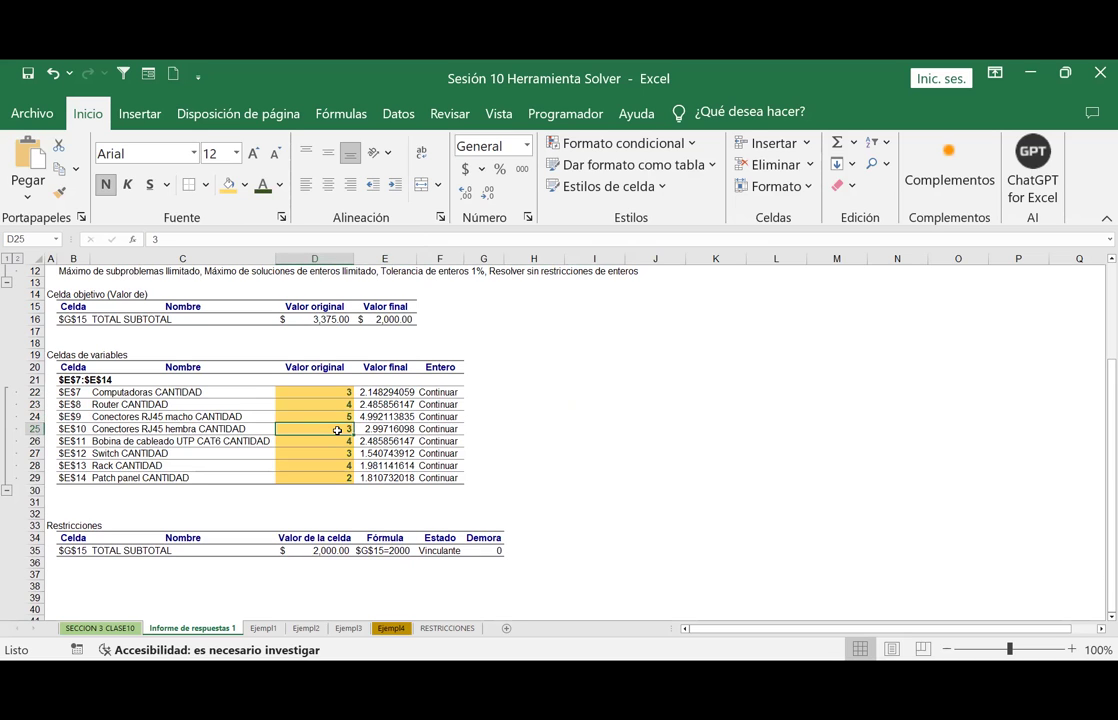
left_click(337, 442)
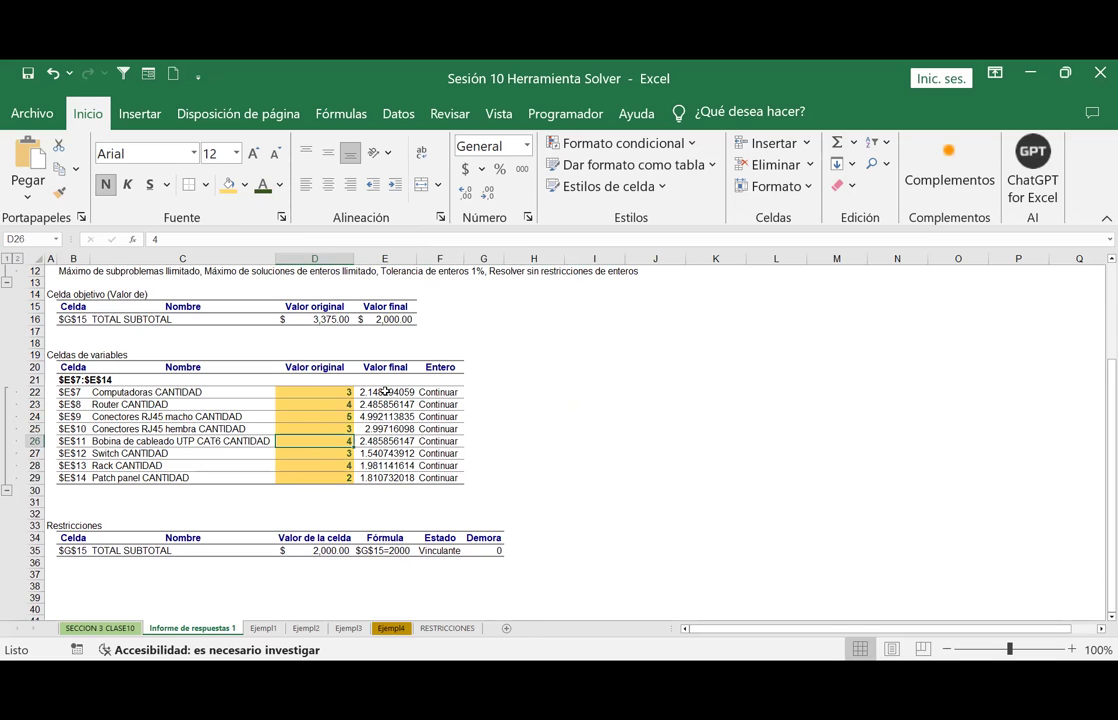
left_click_drag(386, 392, 386, 478)
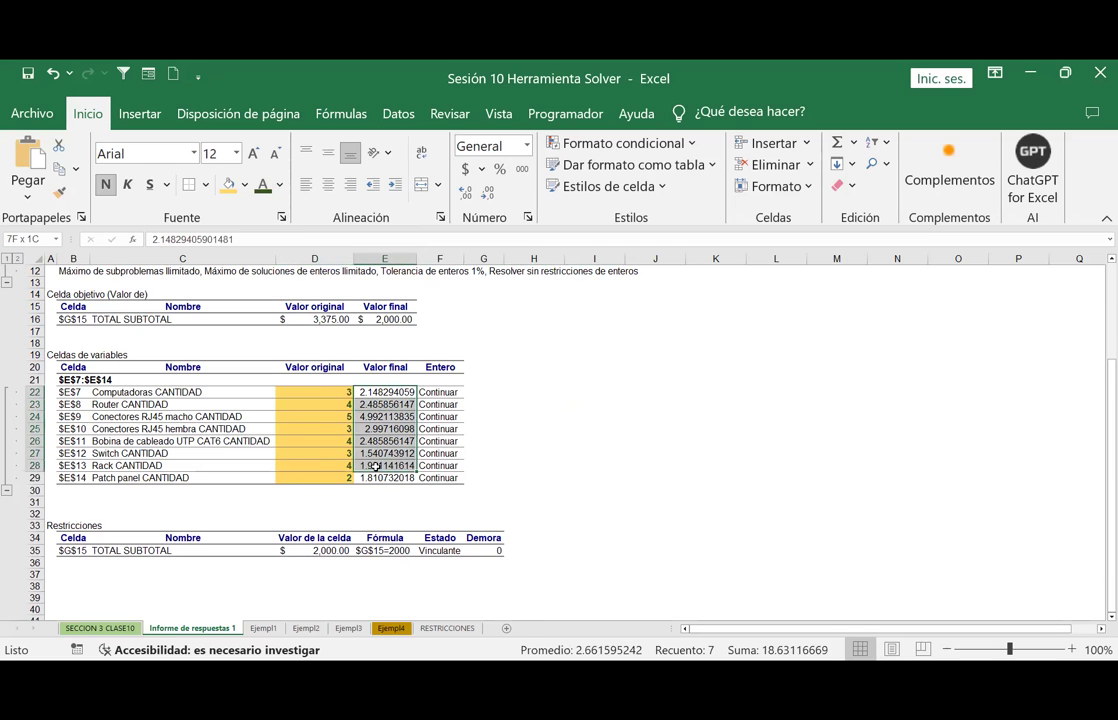
Fill the final values E22:E29 green and make them bold, then reselect D22:D29.
left_click(244, 184)
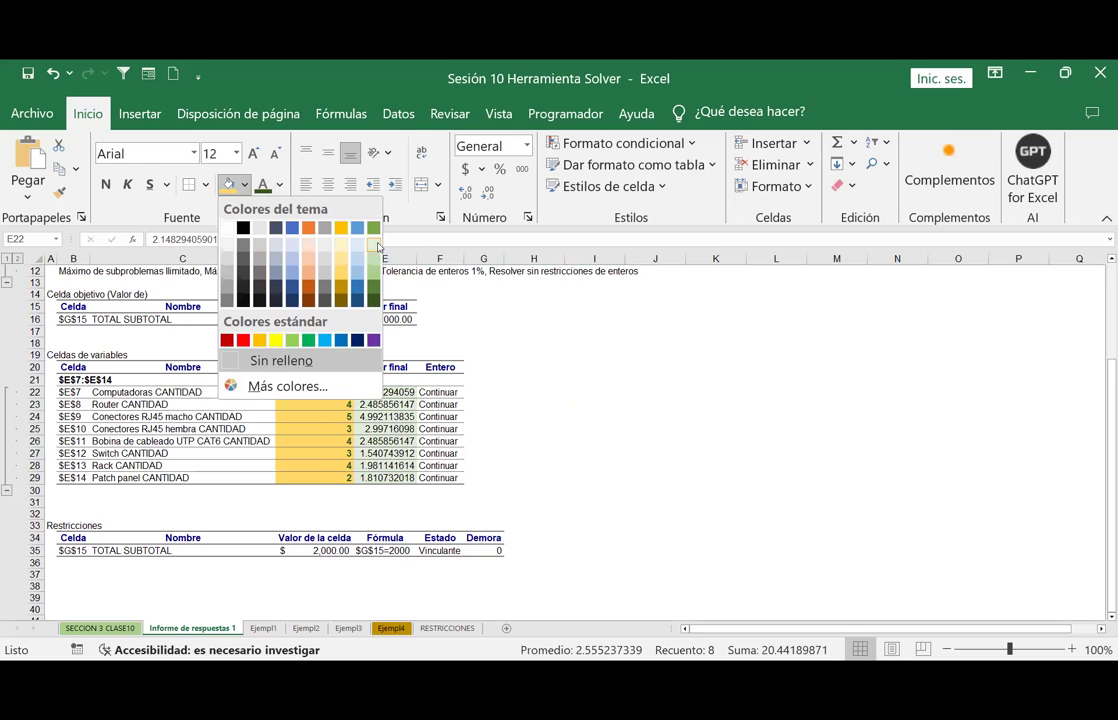
left_click(379, 292)
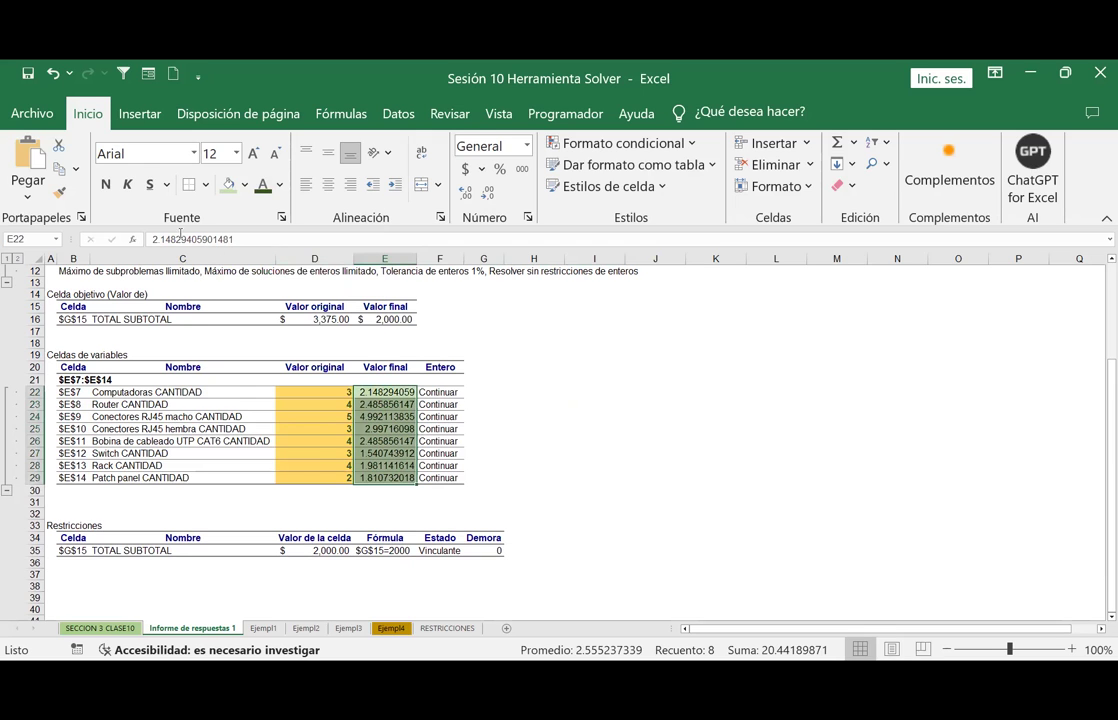
left_click(102, 187)
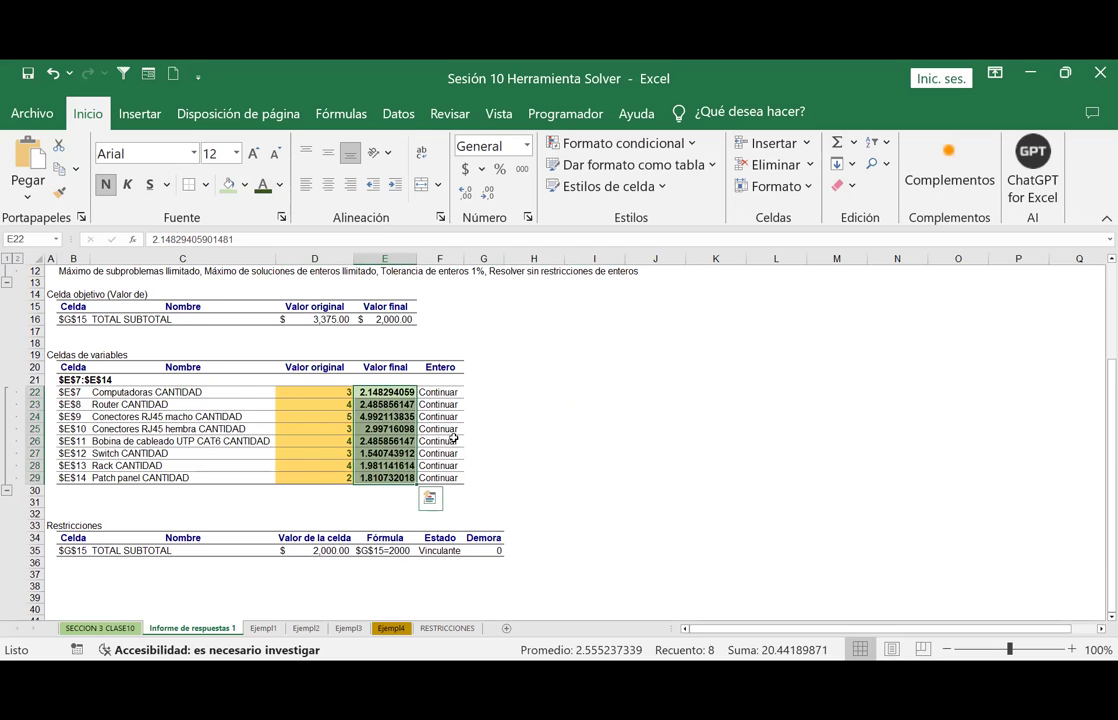
left_click_drag(323, 393, 314, 477)
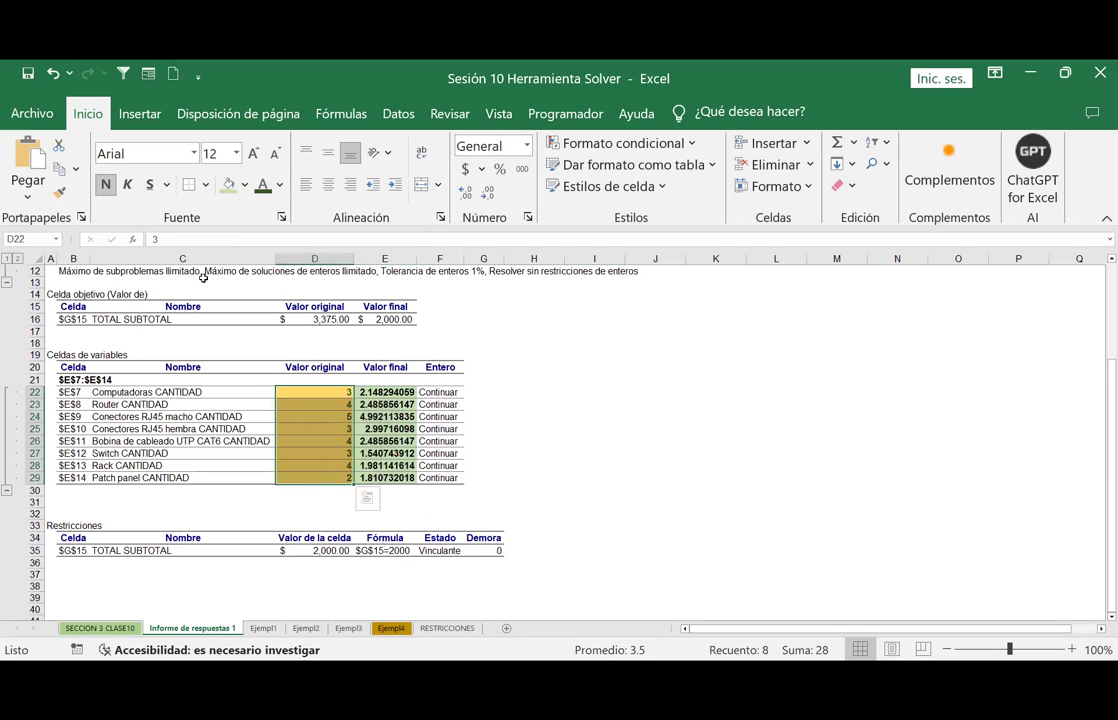
left_click(594, 428)
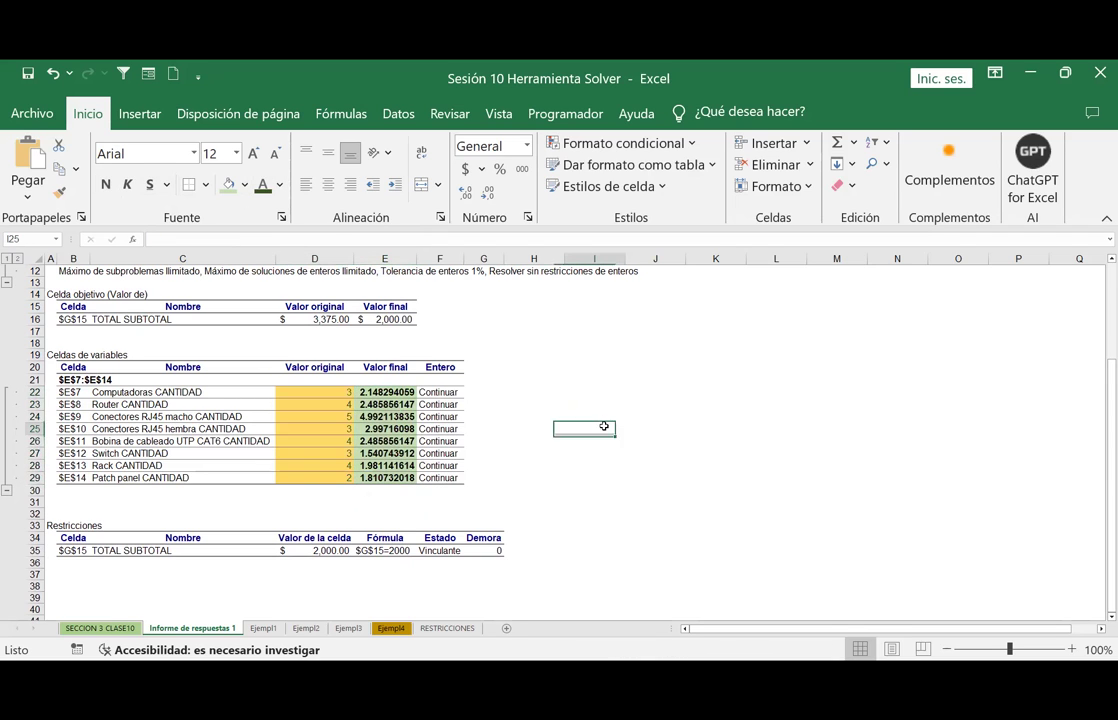
left_click_drag(322, 392, 312, 478)
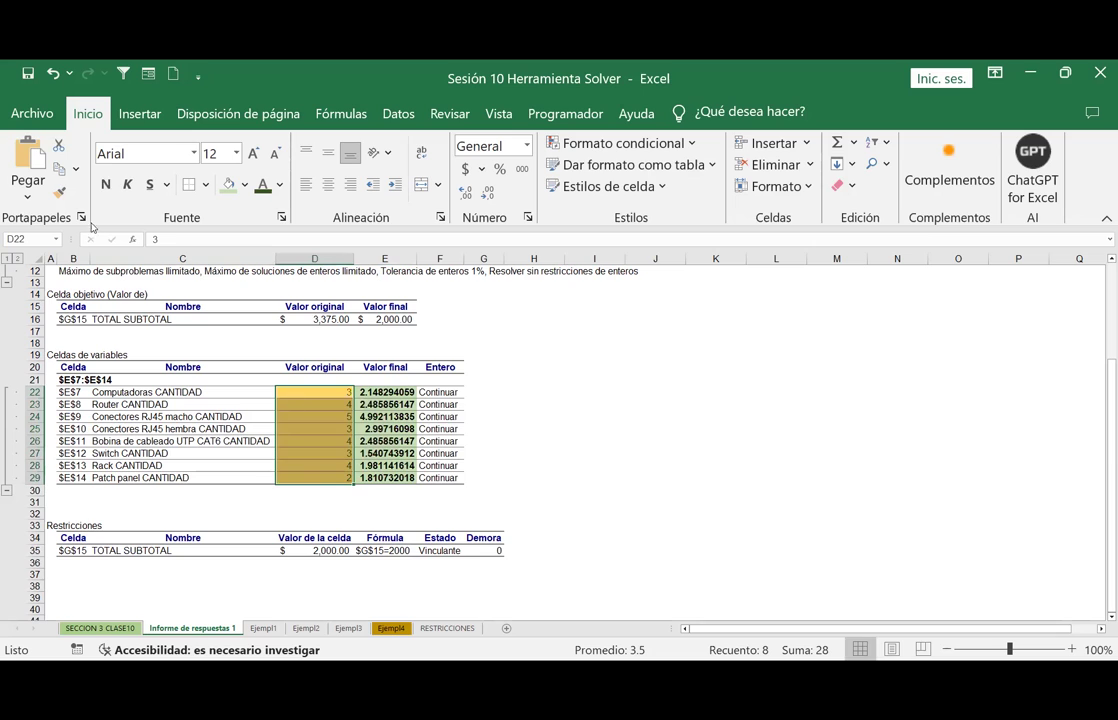
Change the original values' fill in D22:D29 from gold to light blue.
left_click(246, 187)
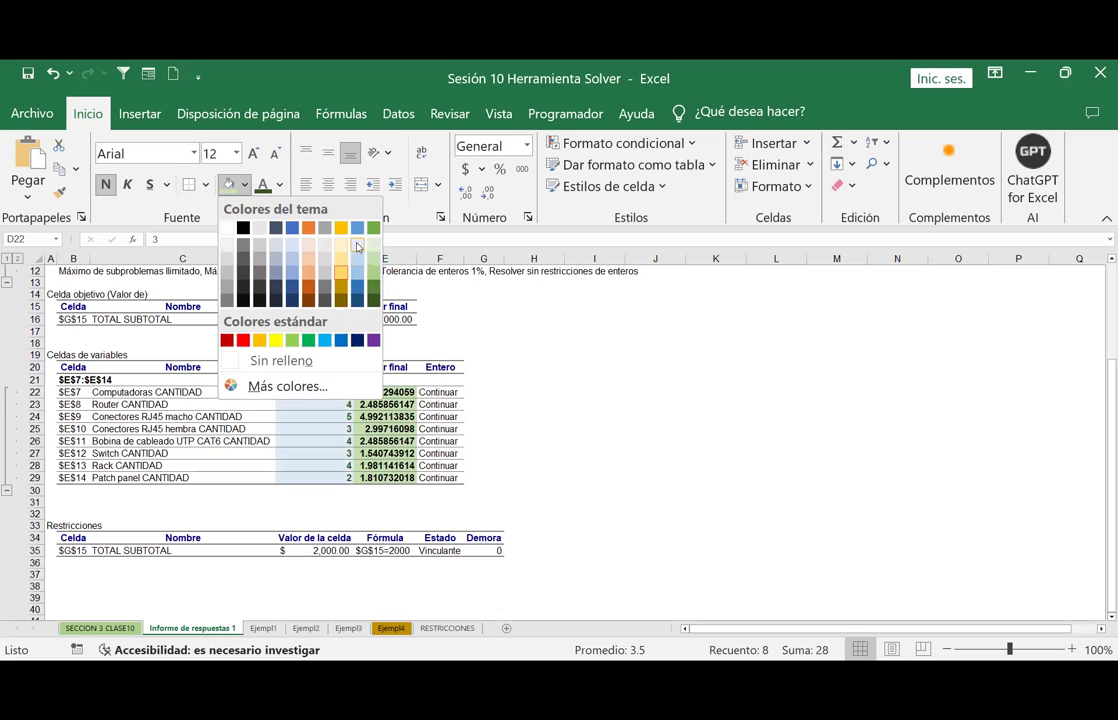
left_click(594, 392)
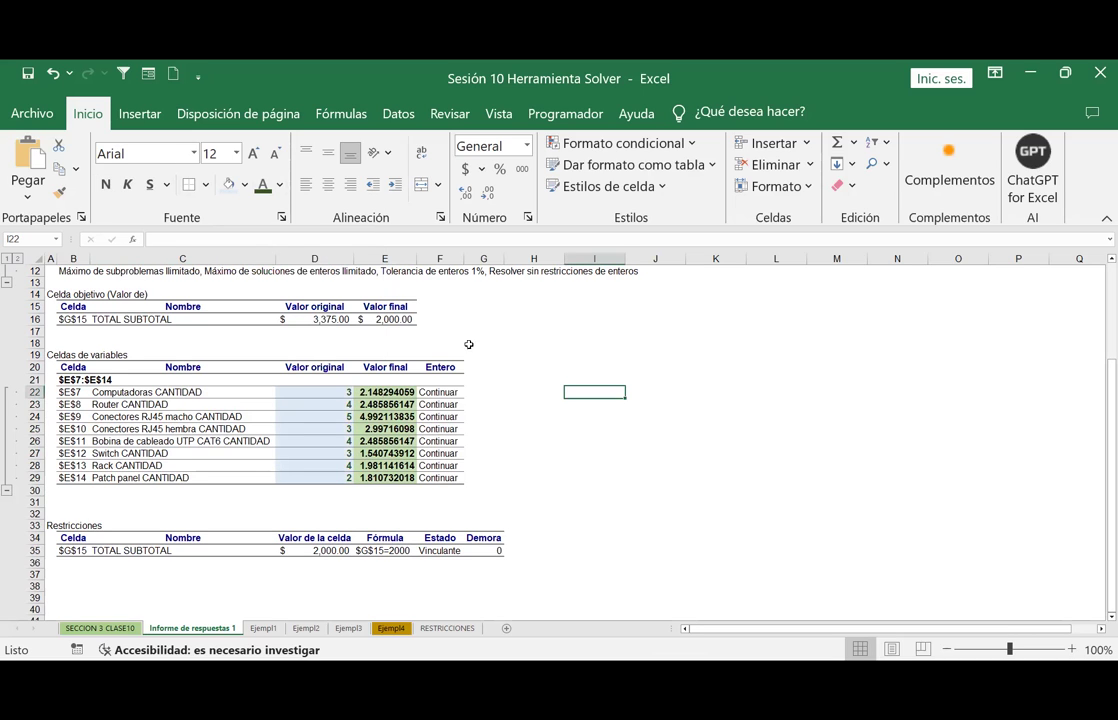
left_click(418, 266)
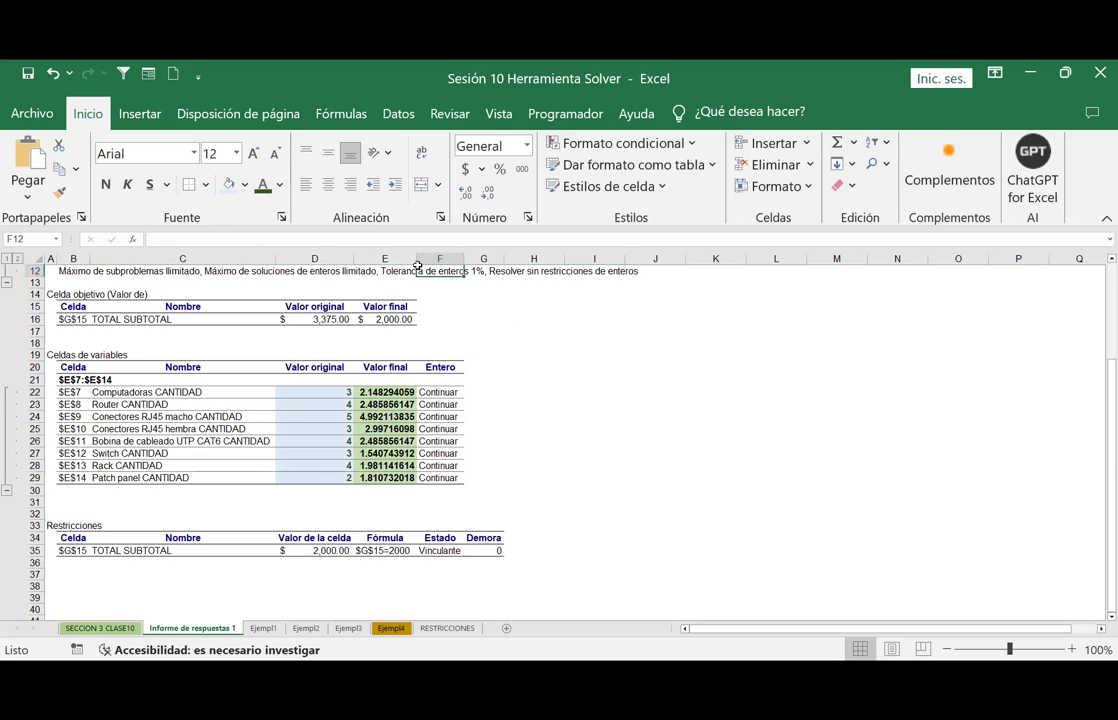
Widen columns E and F so the final values fit, and review the B22:F29 table.
left_click_drag(416, 260, 571, 261)
left_click(474, 391)
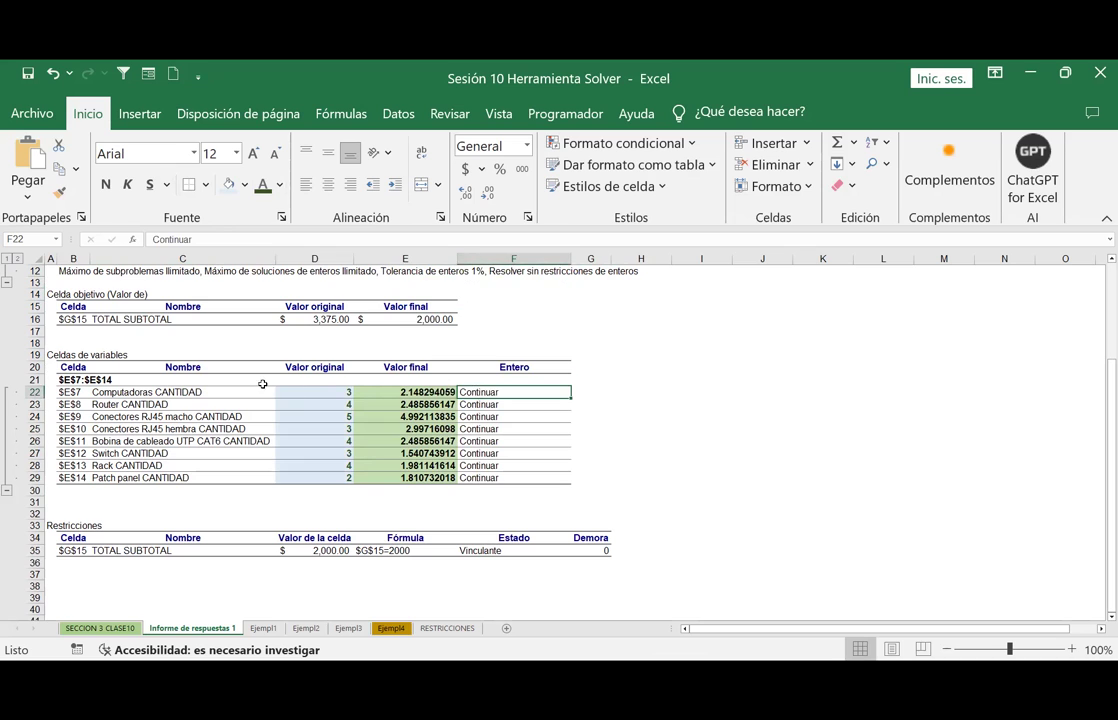
left_click(314, 392)
left_click(398, 392)
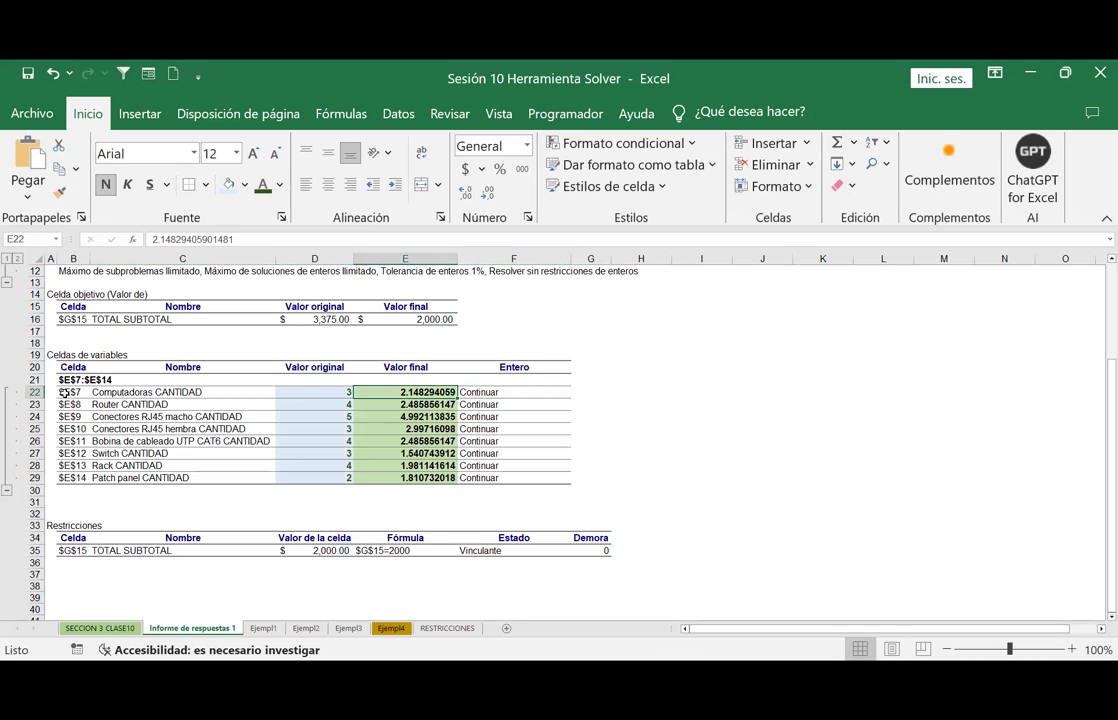
left_click_drag(62, 392, 542, 480)
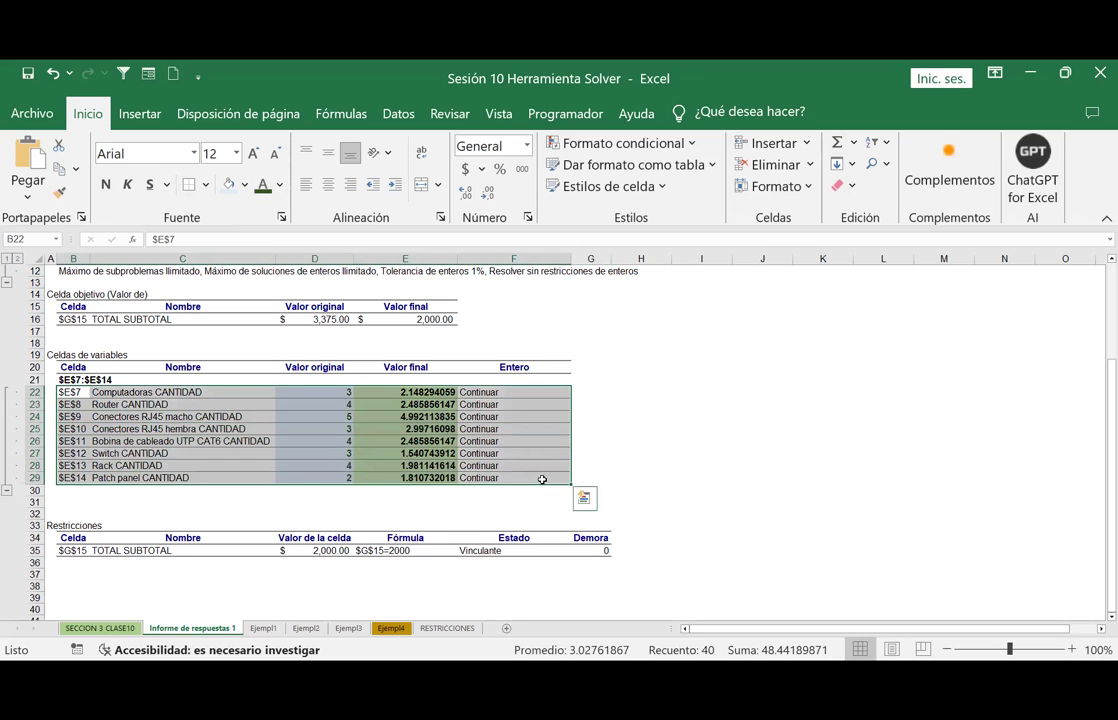
left_click(701, 380)
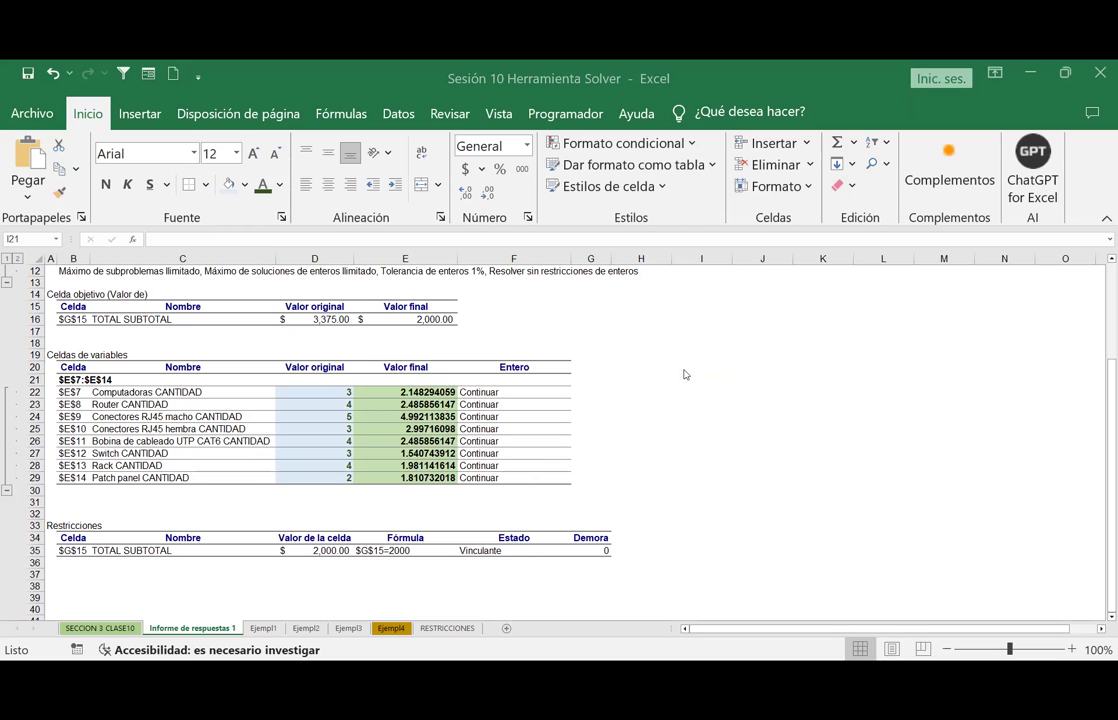
Toggle the report outline between levels 1 and 2, ending fully expanded, and go to Datos.
left_click(486, 405)
scroll(125, 501, "down", 2)
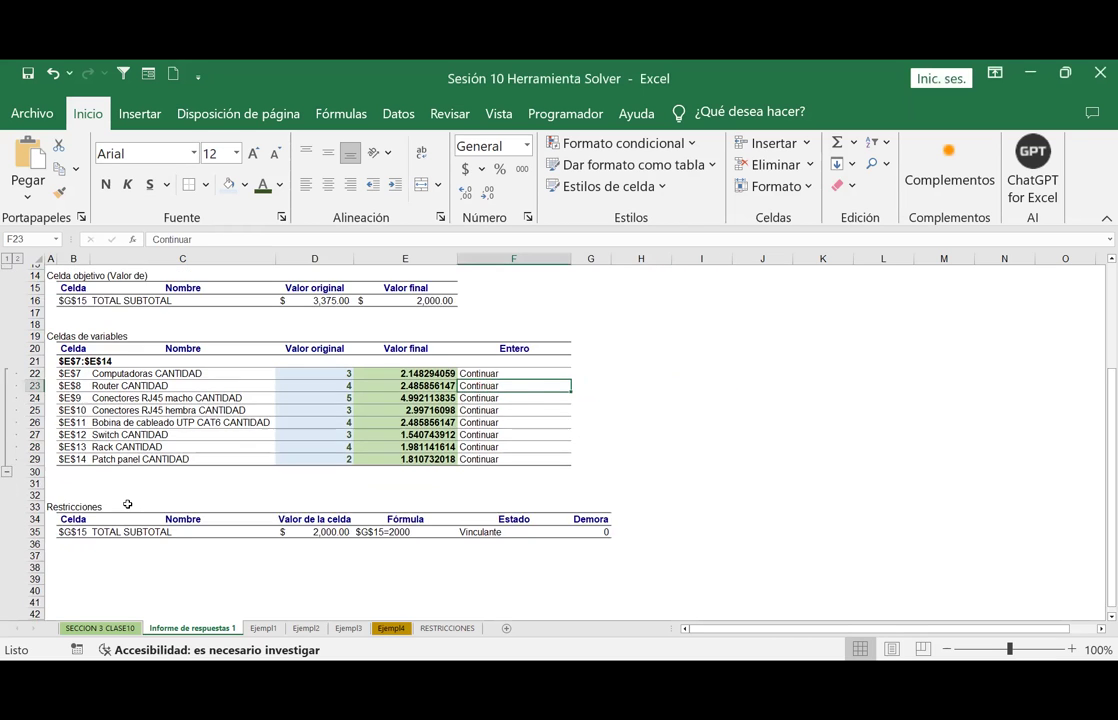
scroll(127, 503, "up", 6)
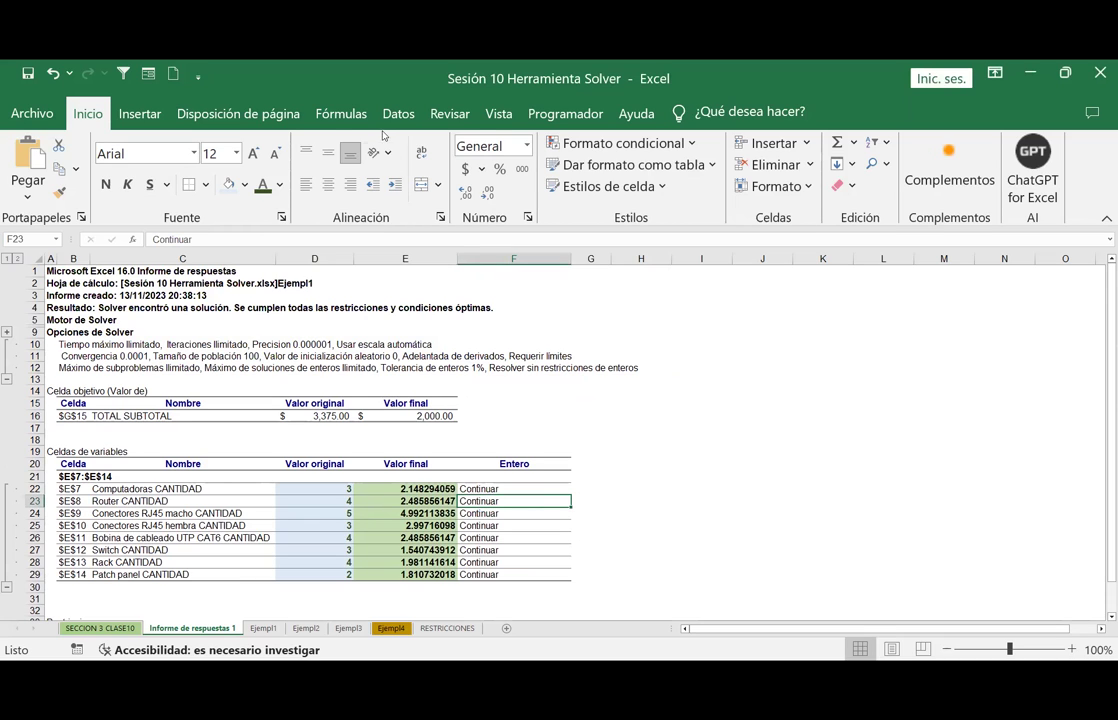
left_click(7, 259)
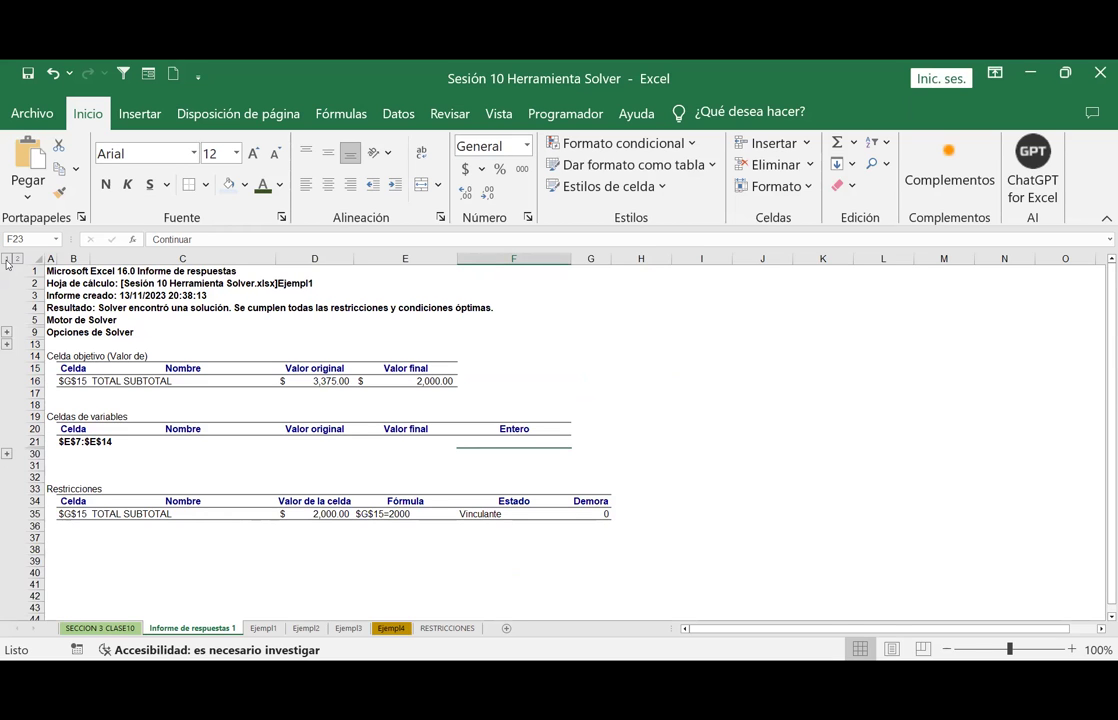
left_click(17, 260)
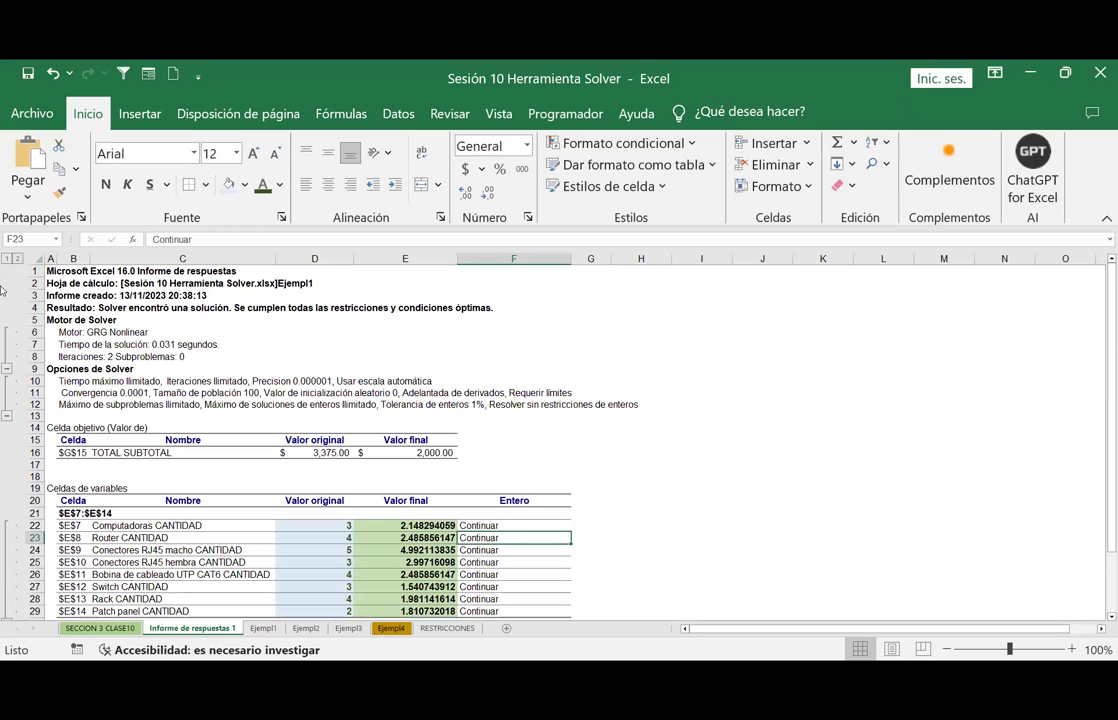
left_click(7, 259)
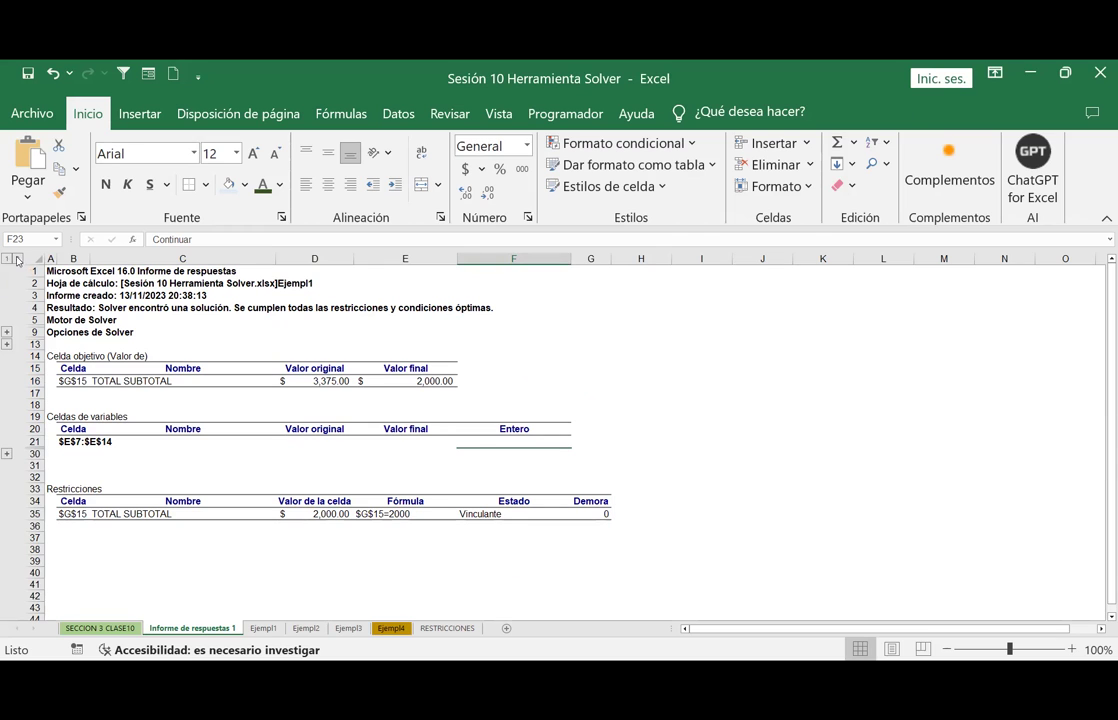
left_click(16, 259)
left_click(6, 259)
left_click(16, 259)
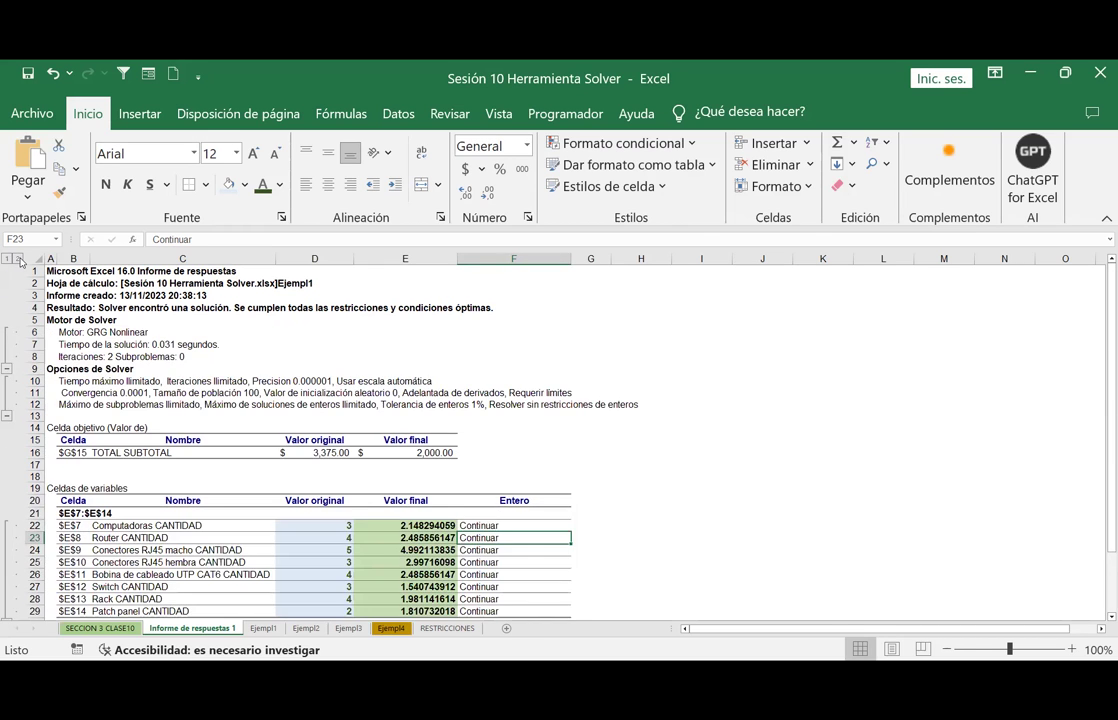
scroll(546, 580, "down", 2)
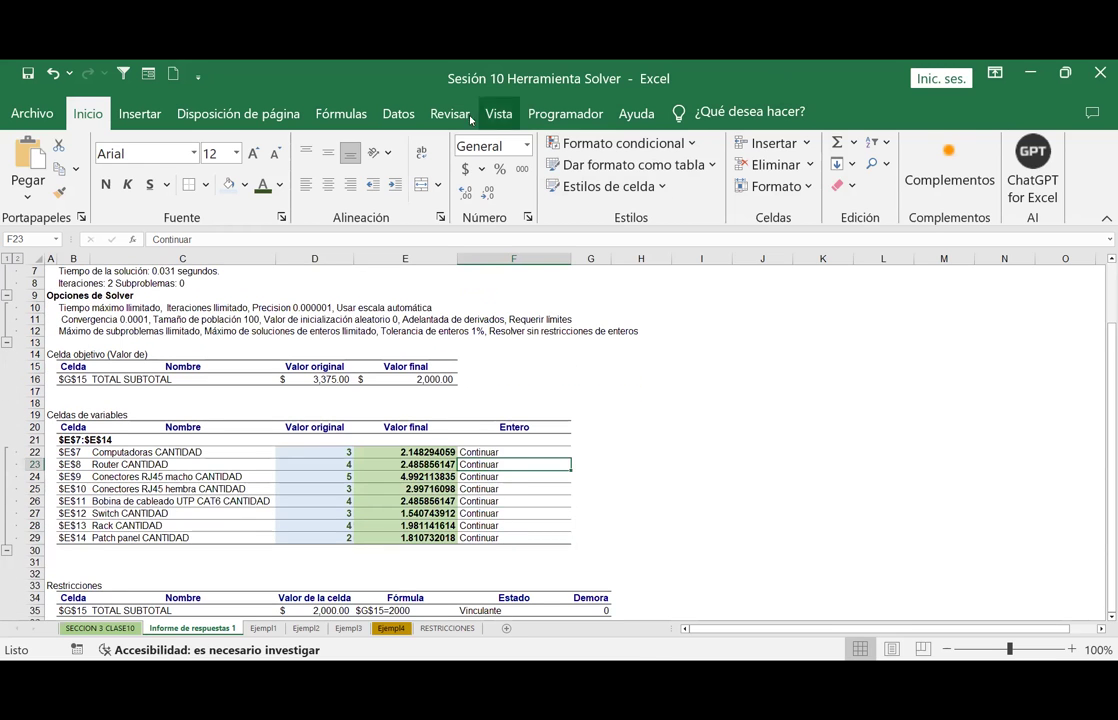
left_click(398, 113)
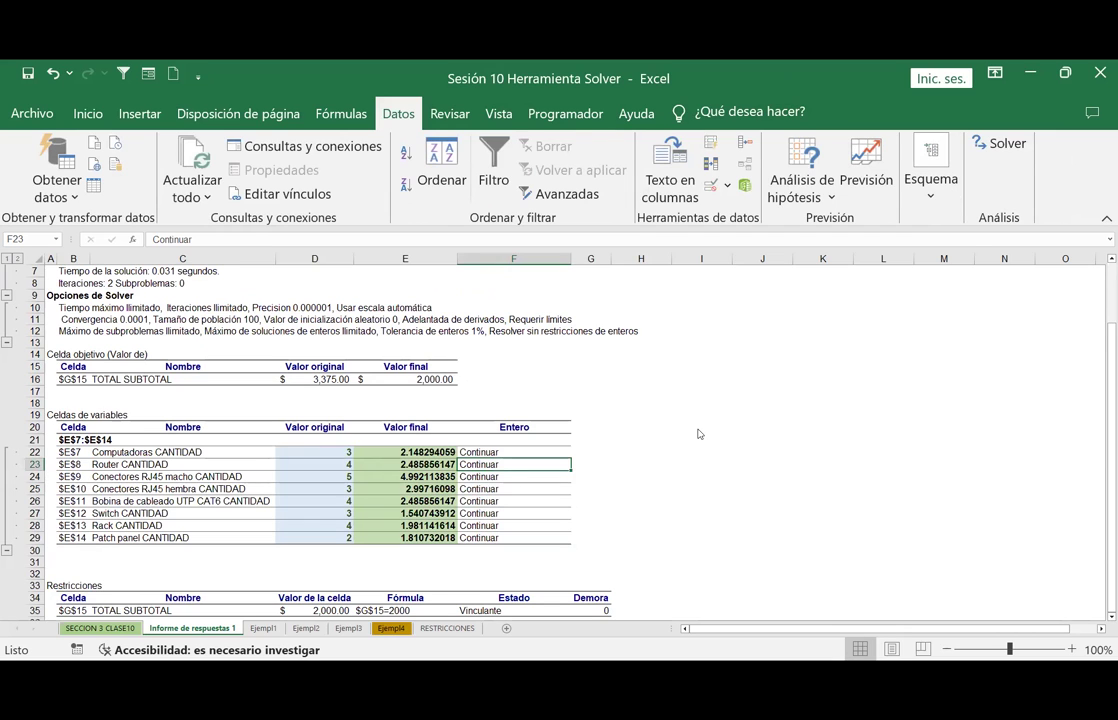
Open Solver and set the objective to the TOTAL cell Ejempl1!$G$15 with Valor de chosen.
left_click(995, 143)
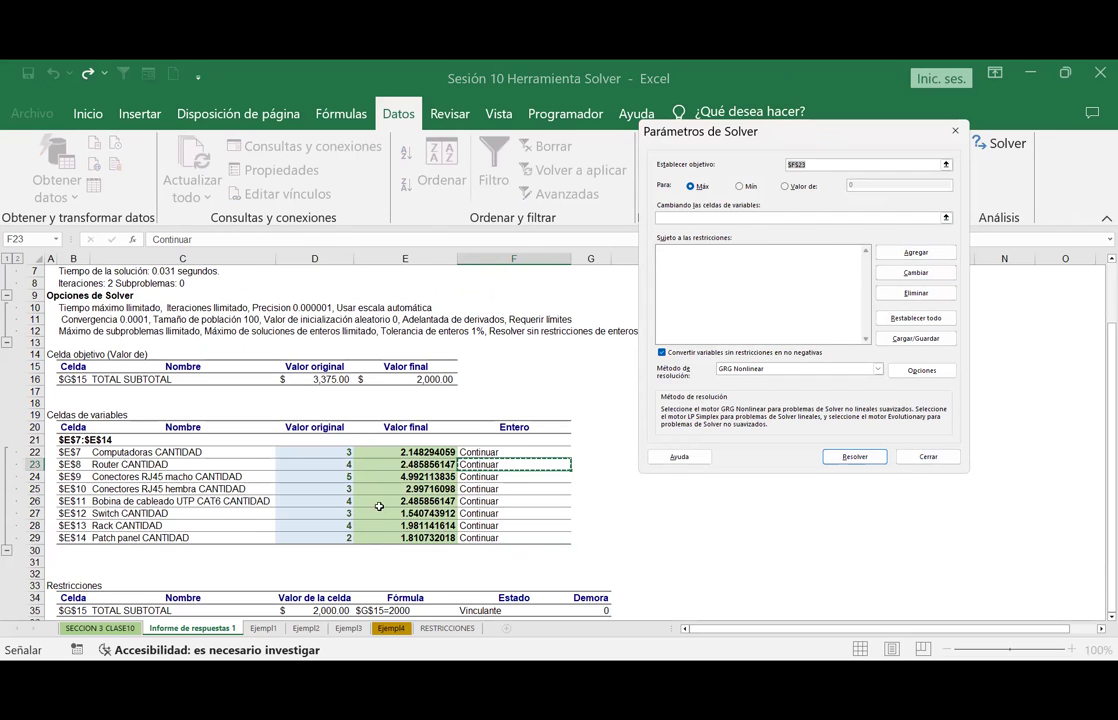
scroll(273, 440, "down", 1)
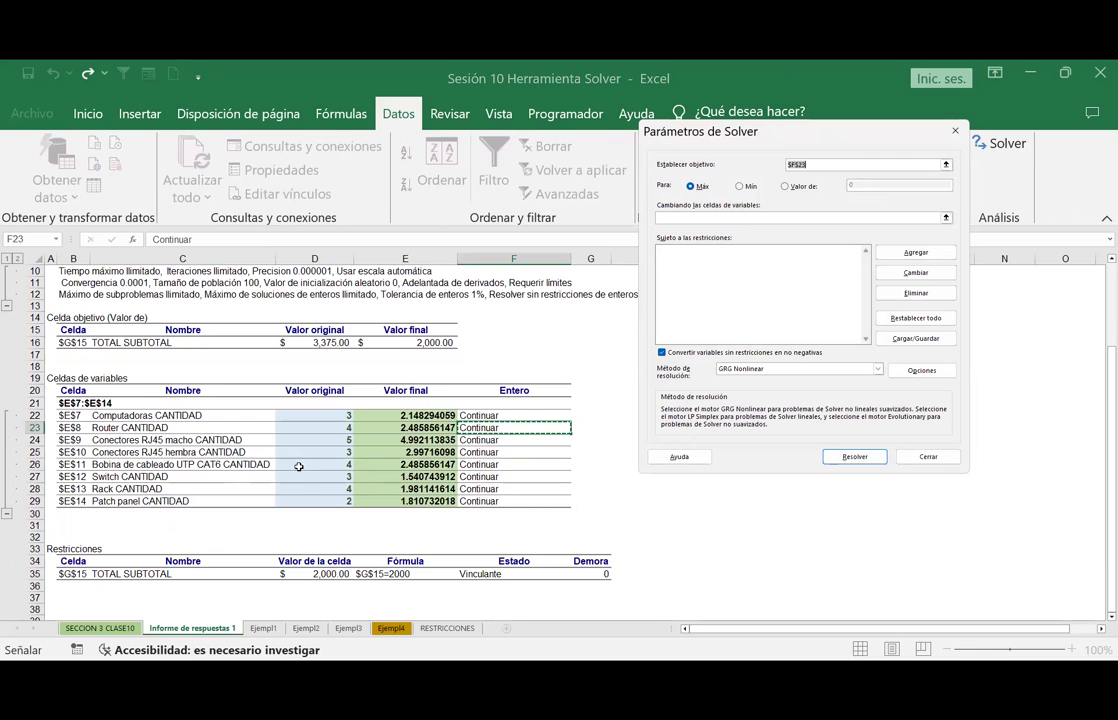
scroll(261, 407, "up", 3)
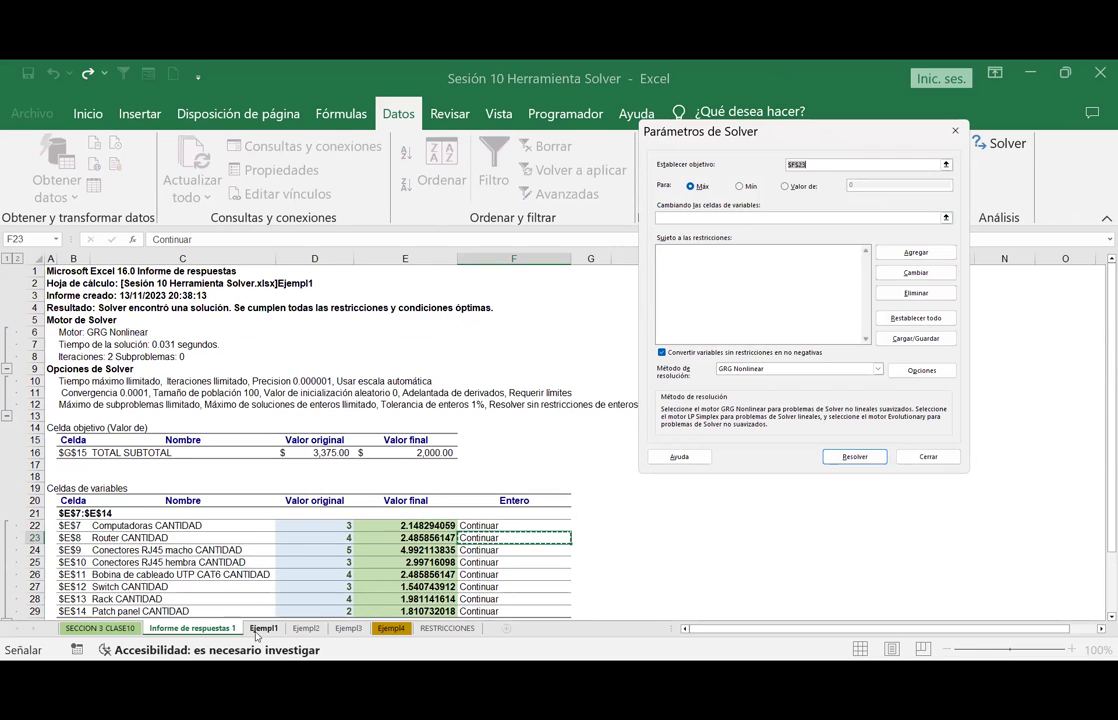
left_click(263, 628)
left_click(413, 311)
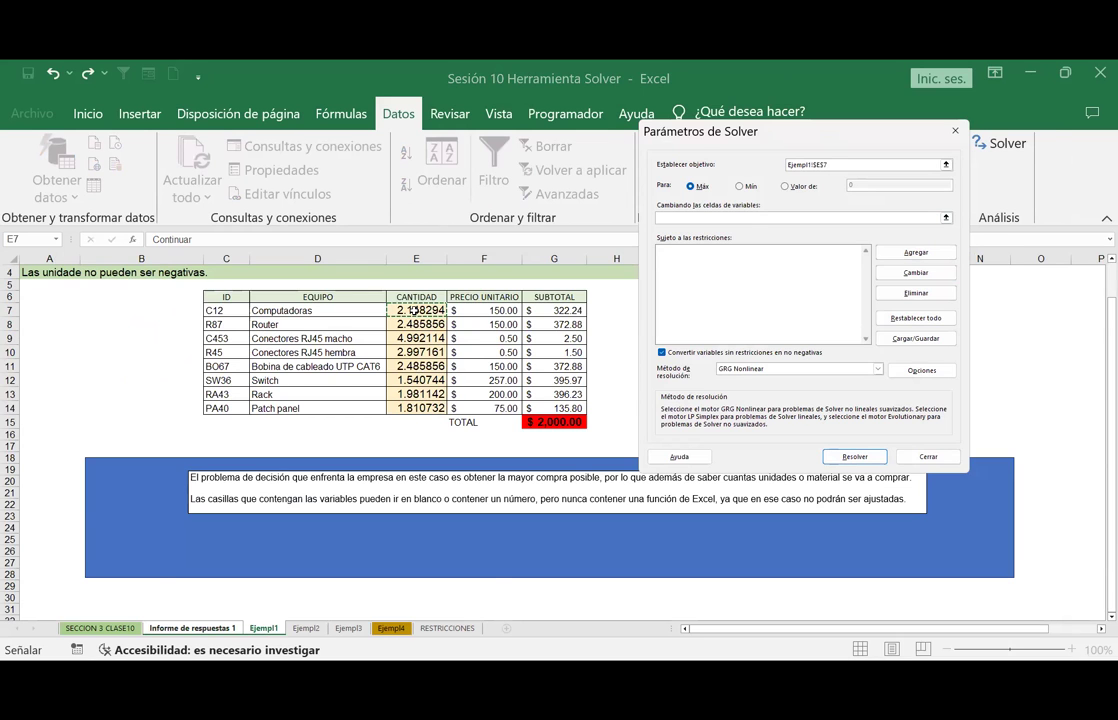
key("Return")
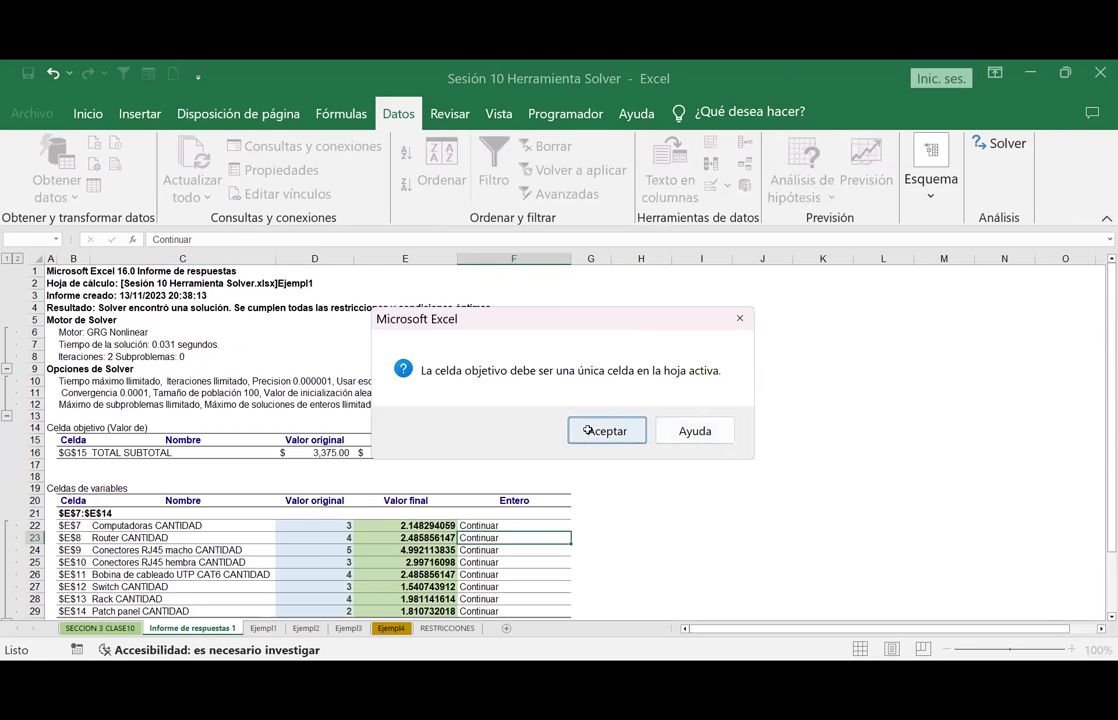
left_click(588, 430)
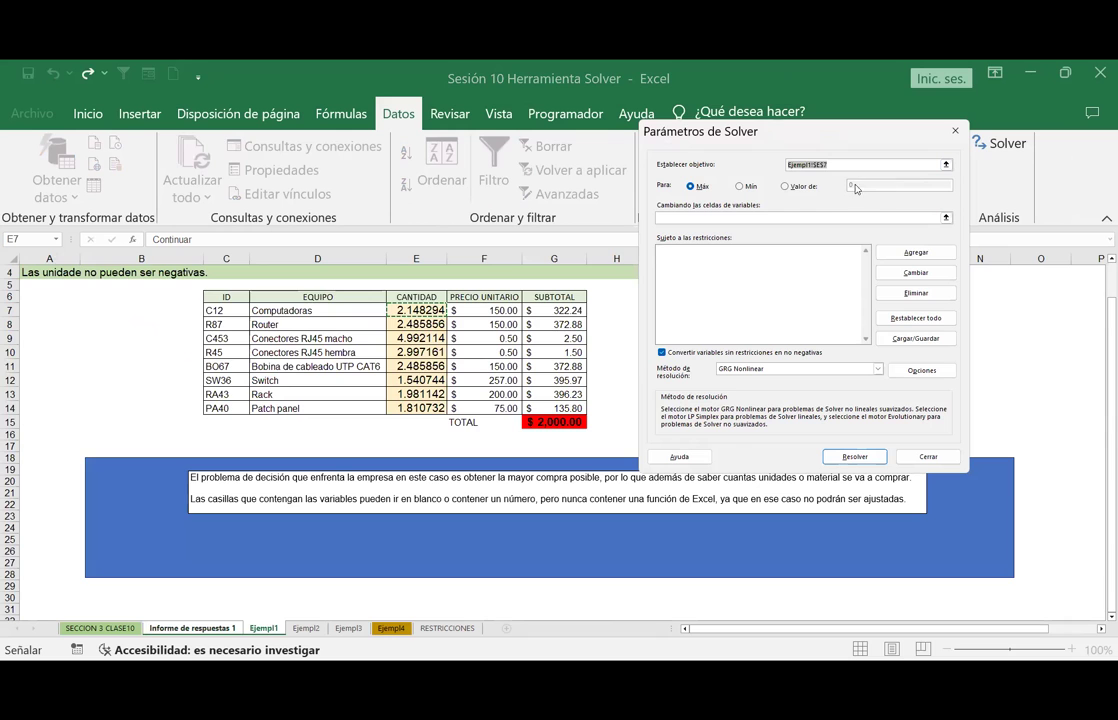
left_click(785, 186)
left_click_drag(839, 165, 787, 165)
key("BackSpace")
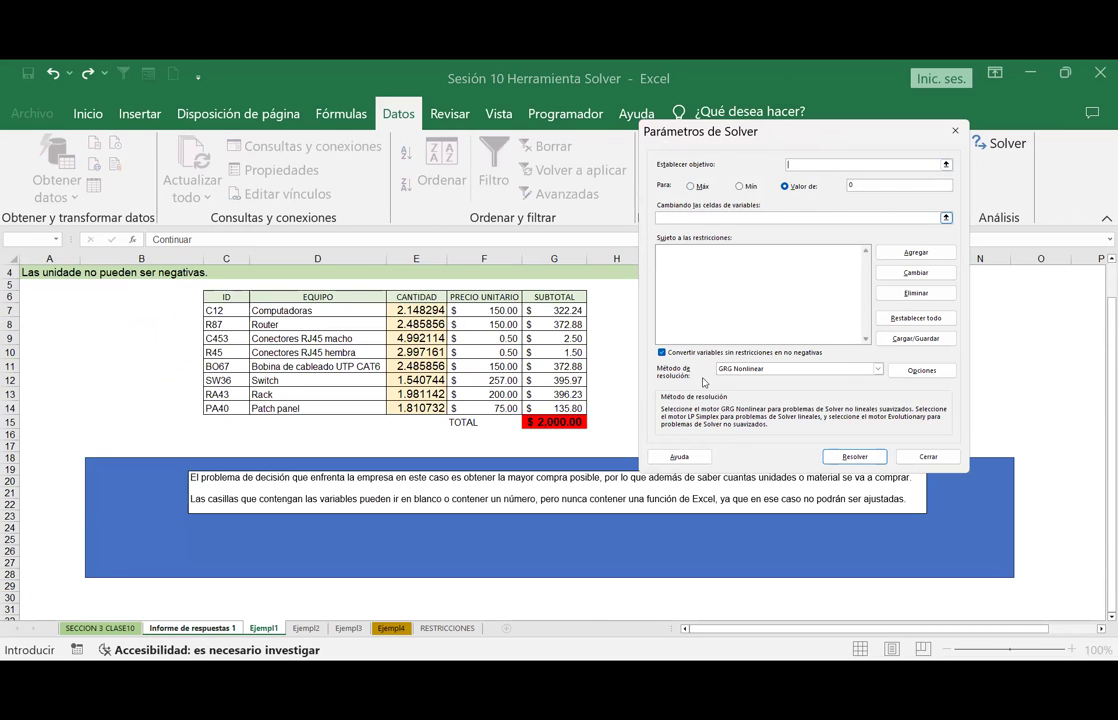
left_click(554, 421)
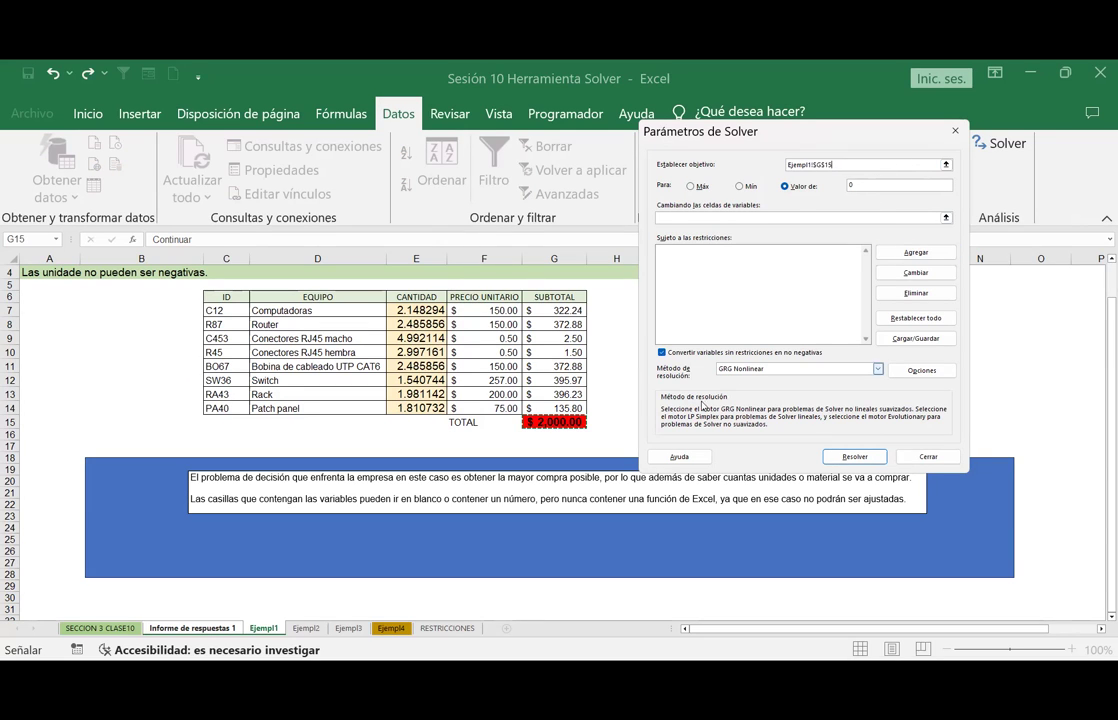
left_click(759, 169)
key("End")
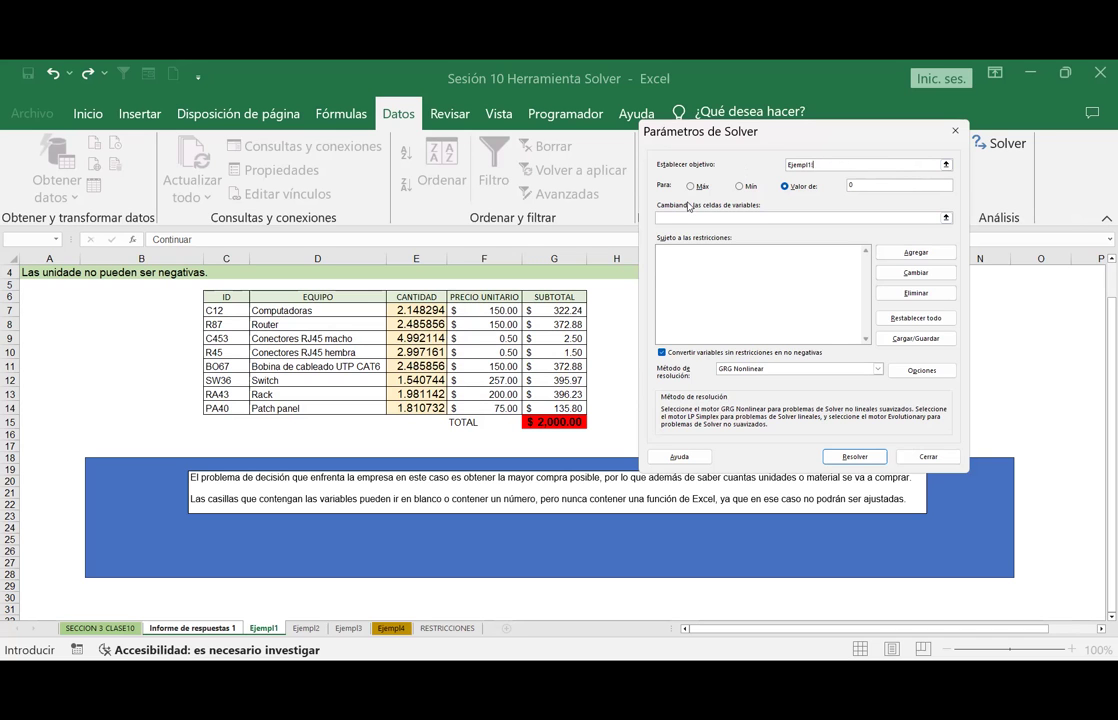
key("BackSpace")
key("BackSpace")
key("BackSpace")
left_click(264, 628)
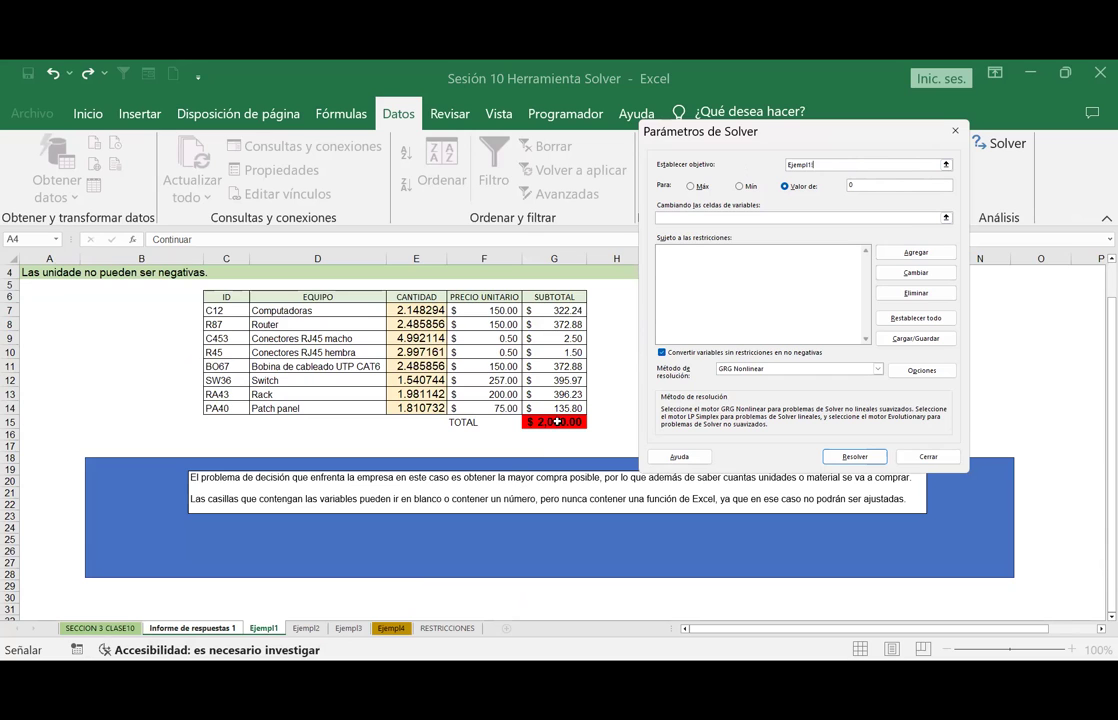
left_click(554, 422)
Enter 2000 as the objective's target value.
left_click(893, 184)
type("200")
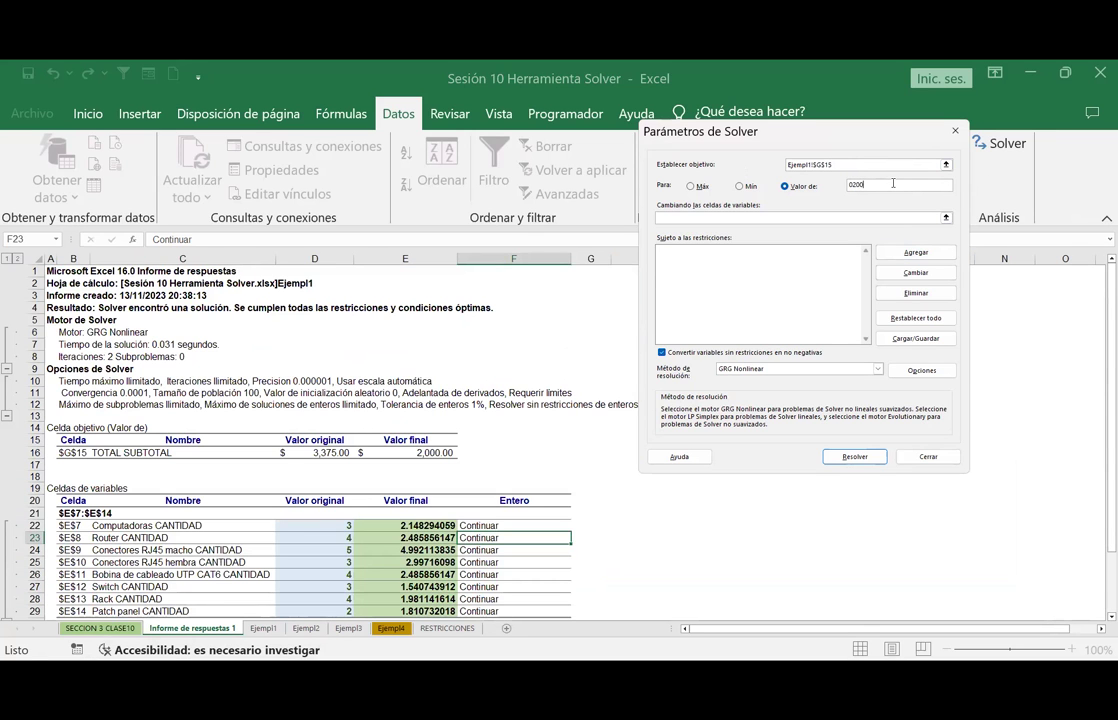
key("BackSpace")
key("BackSpace")
key("BackSpace")
key("BackSpace")
type("2000")
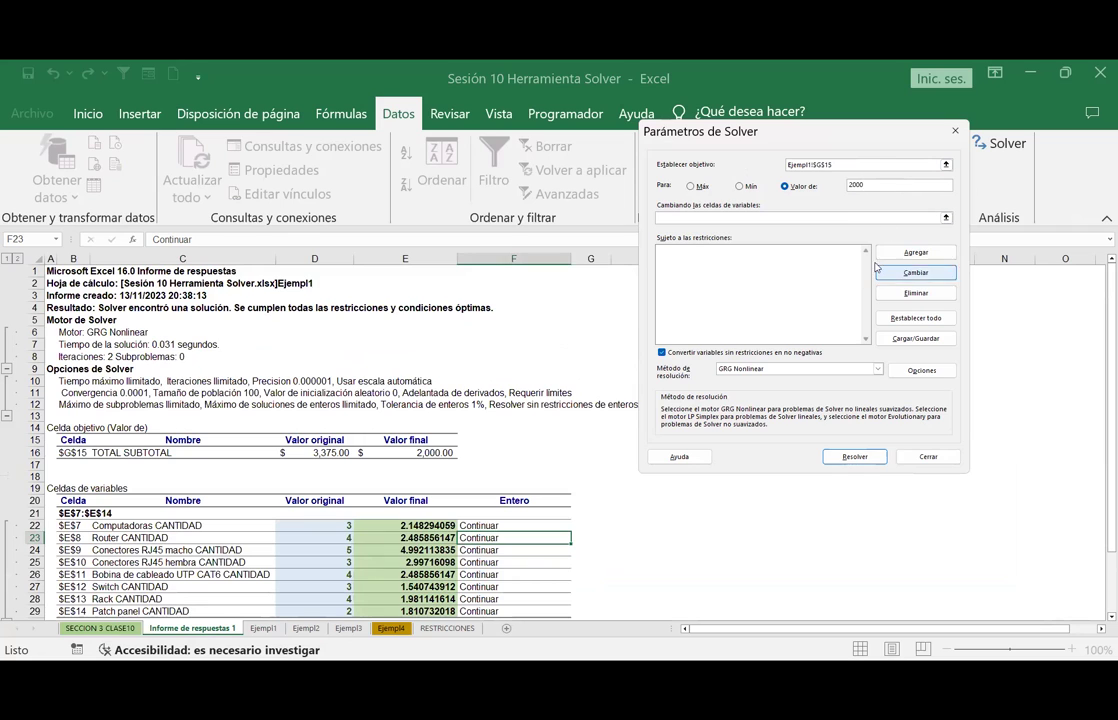
left_click(946, 220)
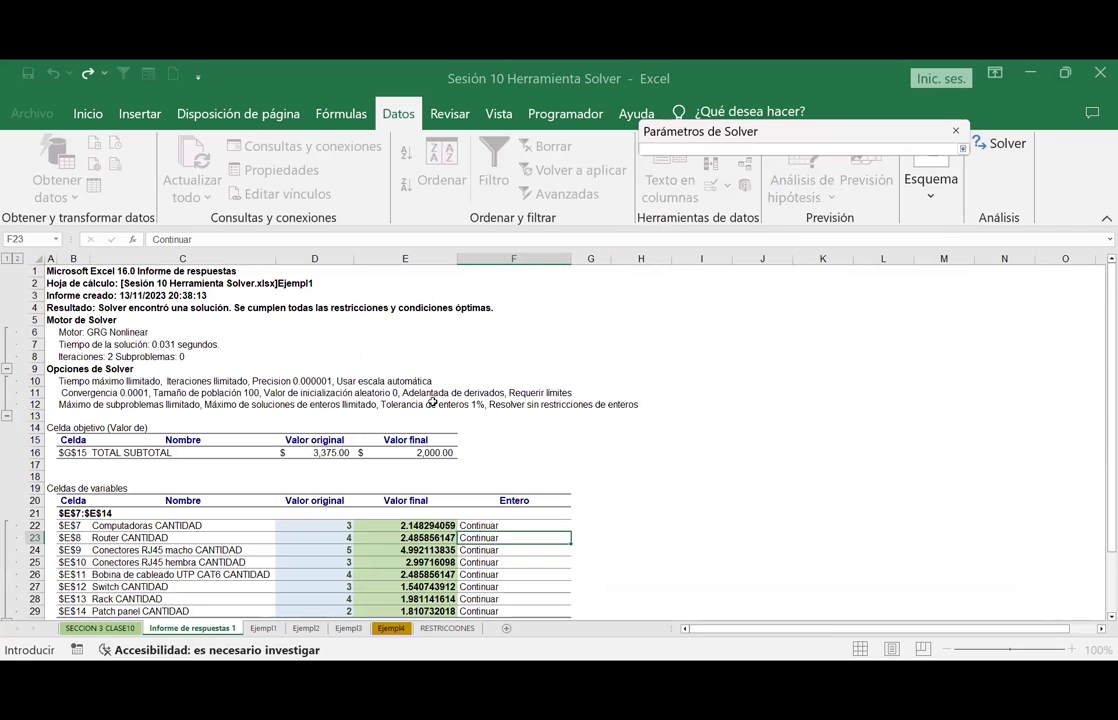
Set Solver's changing cells to the quantities Ejempl1!$E$7:$E$14.
left_click(263, 628)
left_click_drag(397, 310, 425, 408)
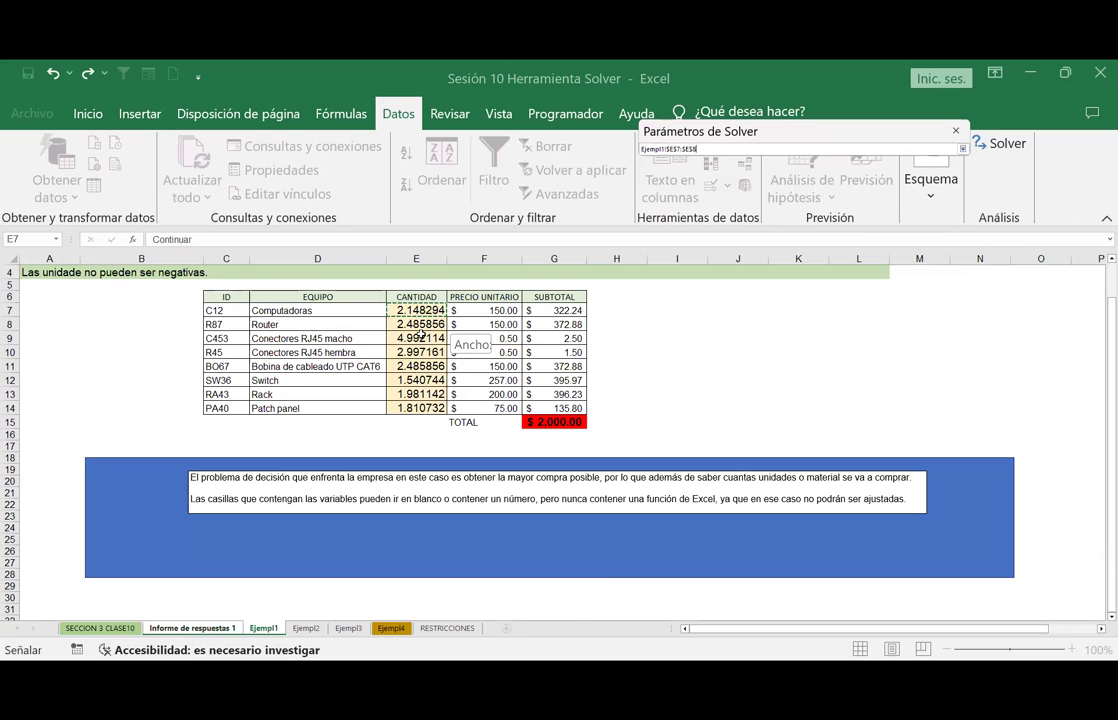
left_click(956, 130)
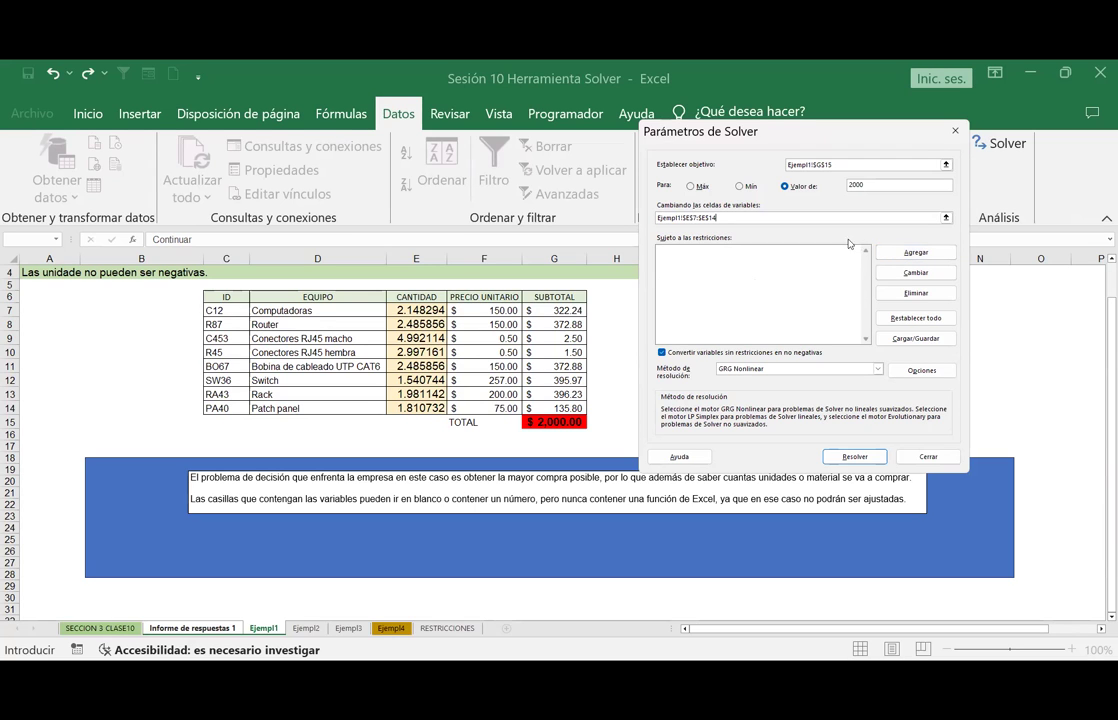
Dismiss Solver's error messages about the objective and variable cells.
left_click(917, 254)
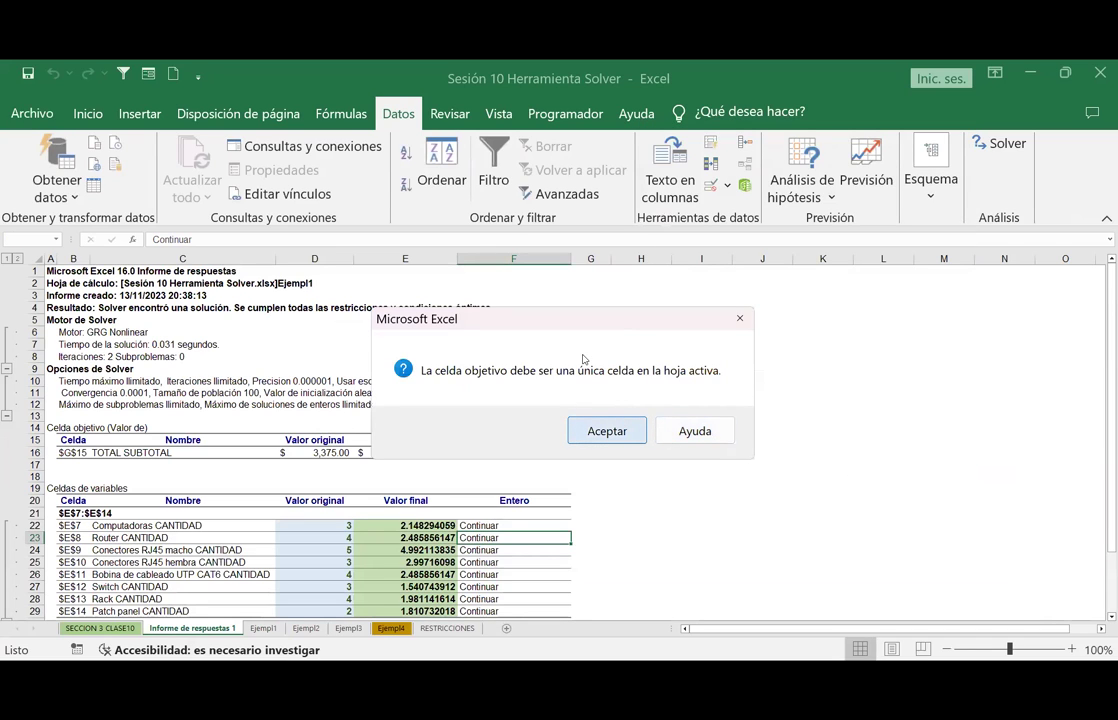
left_click(738, 319)
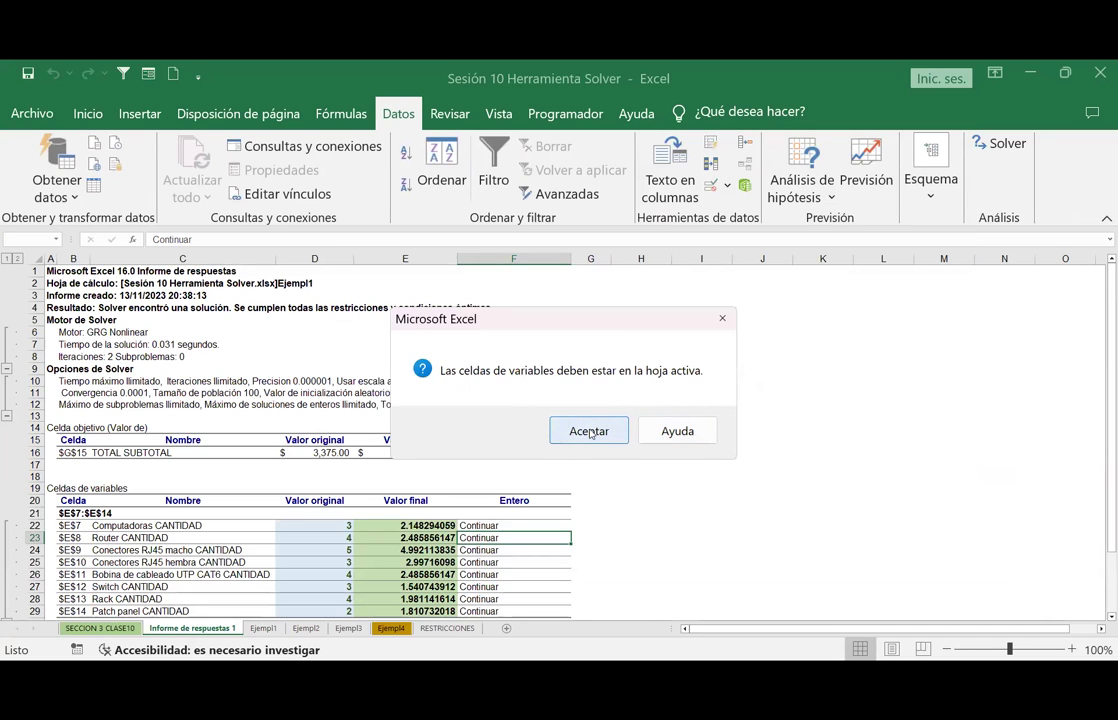
left_click(722, 318)
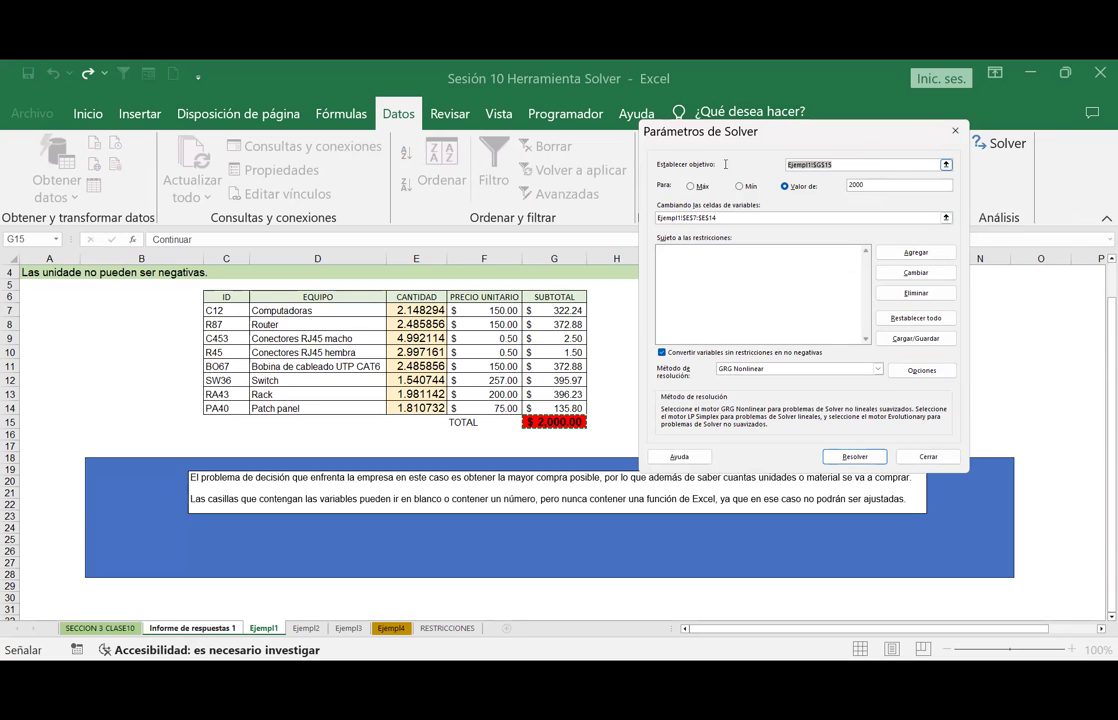
left_click(922, 458)
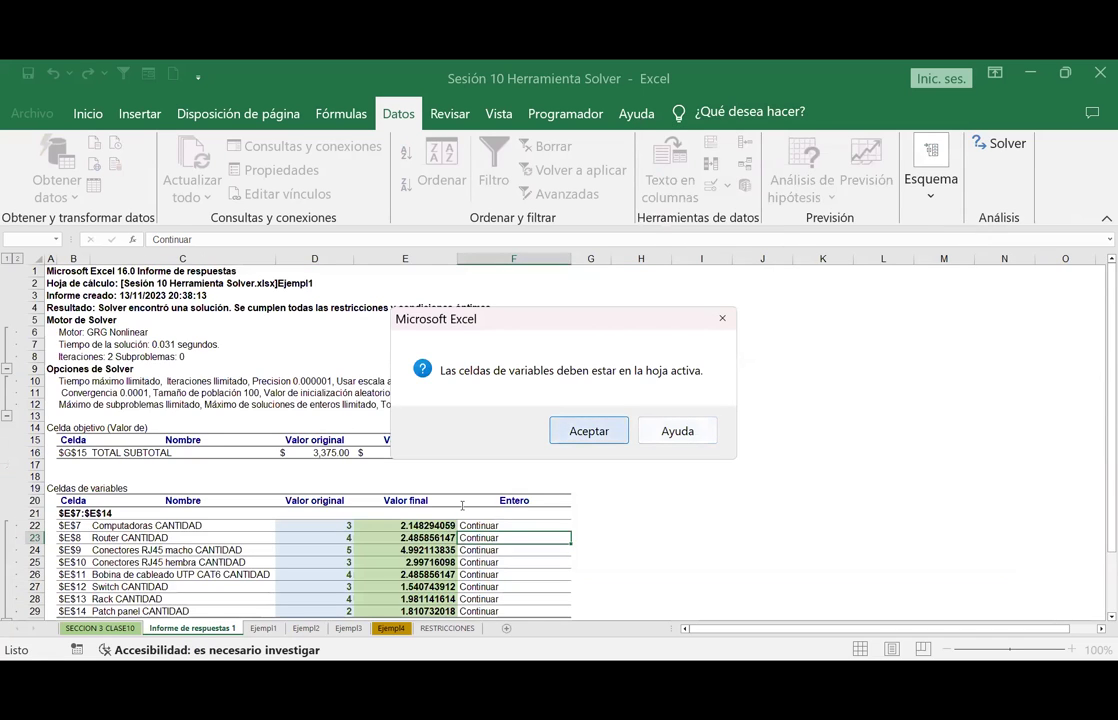
left_click(589, 431)
left_click(922, 458)
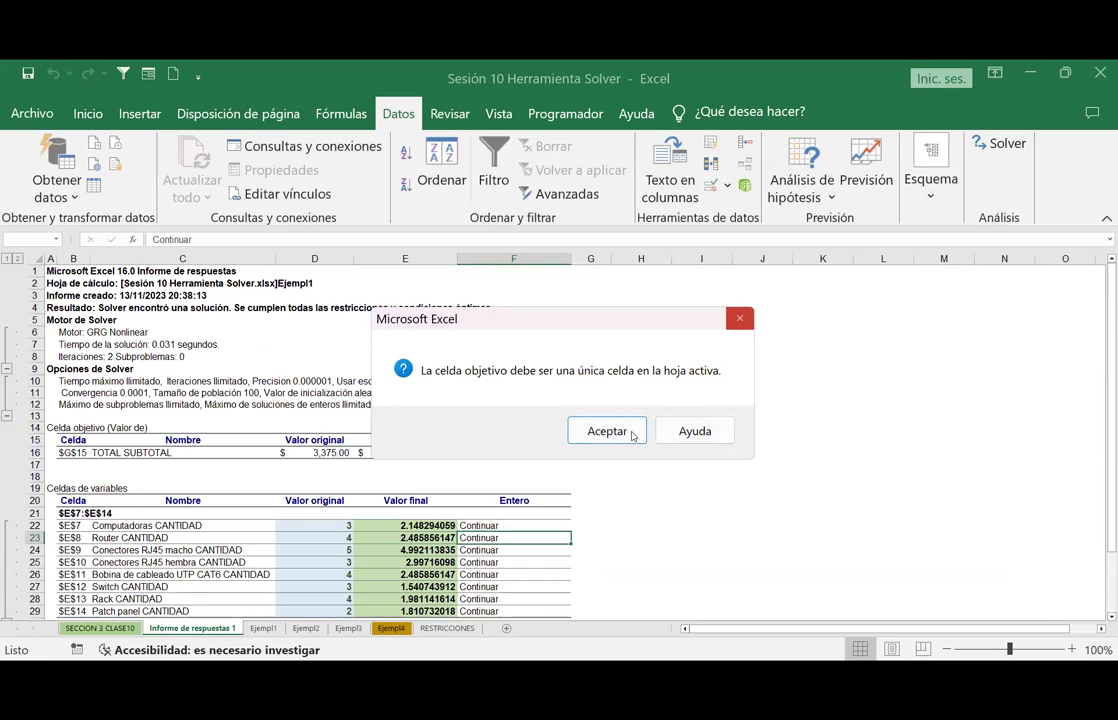
key("Return")
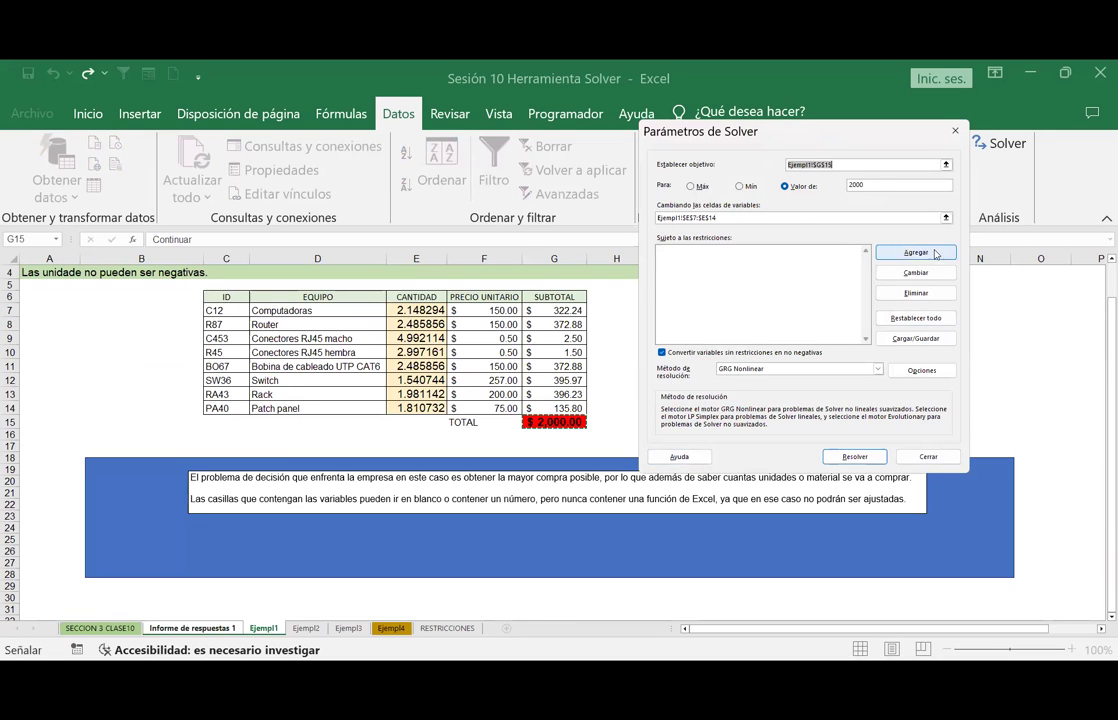
Clear the objective and changing-cells references and close Solver.
triple_click(760, 218)
key("BackSpace")
triple_click(849, 165)
key("BackSpace")
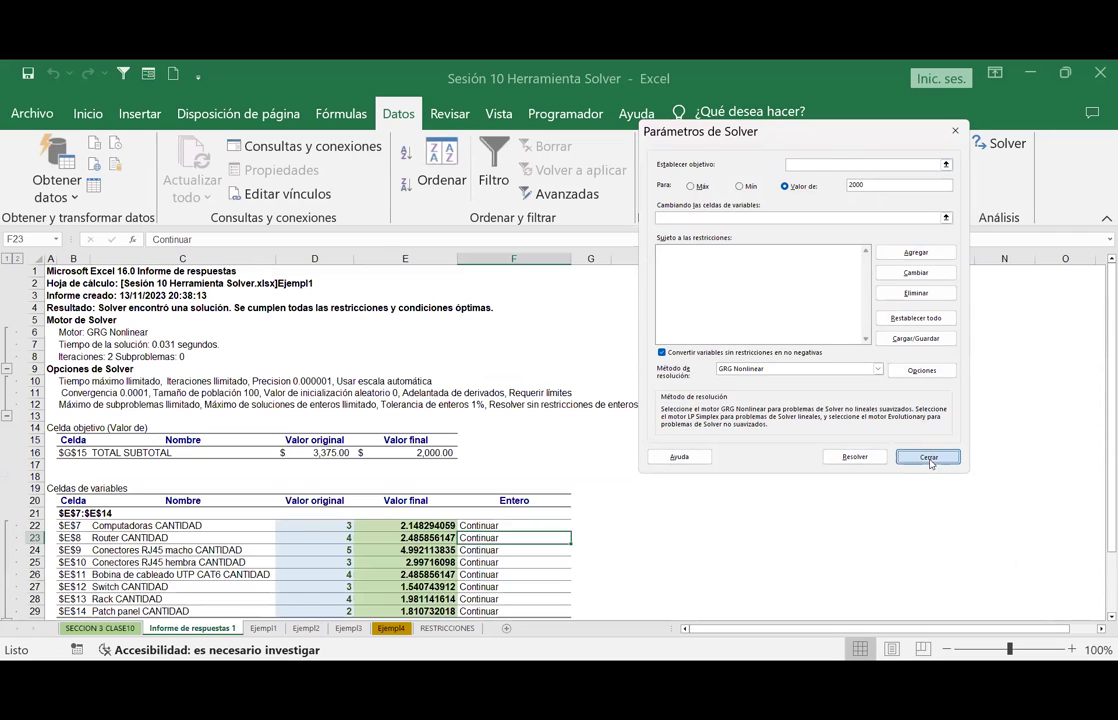
left_click(929, 458)
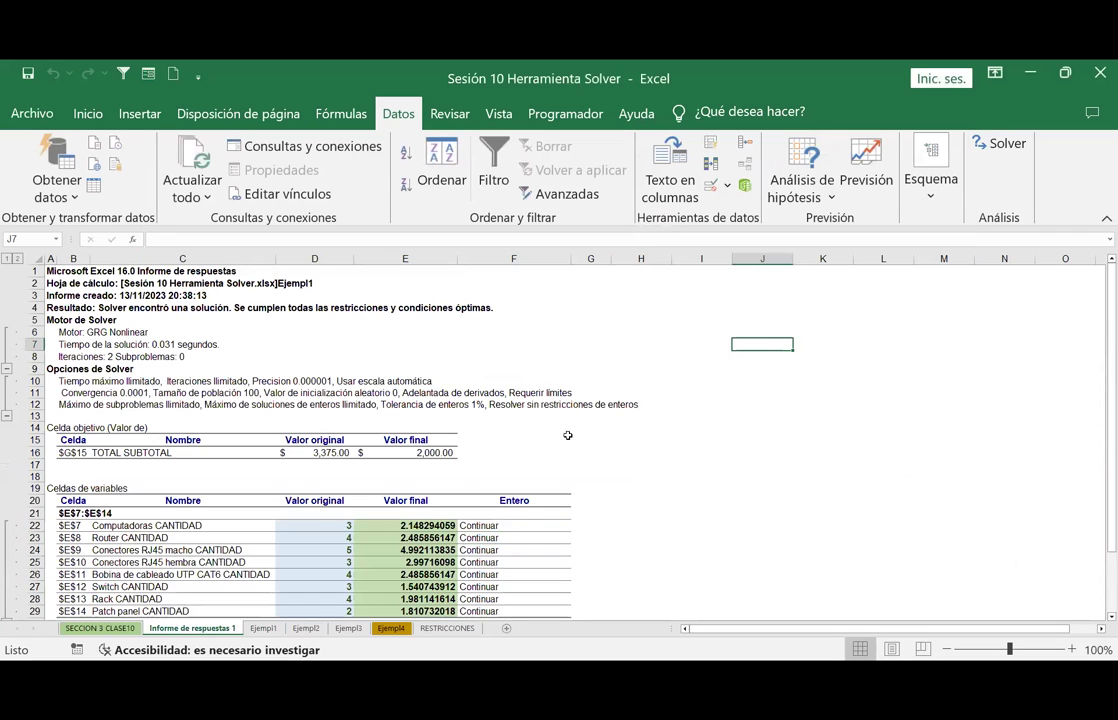
Delete the Informe de respuestas 1 sheet and reopen Solver with $G$15 = 2000 over $E$7:$E$14.
right_click(203, 630)
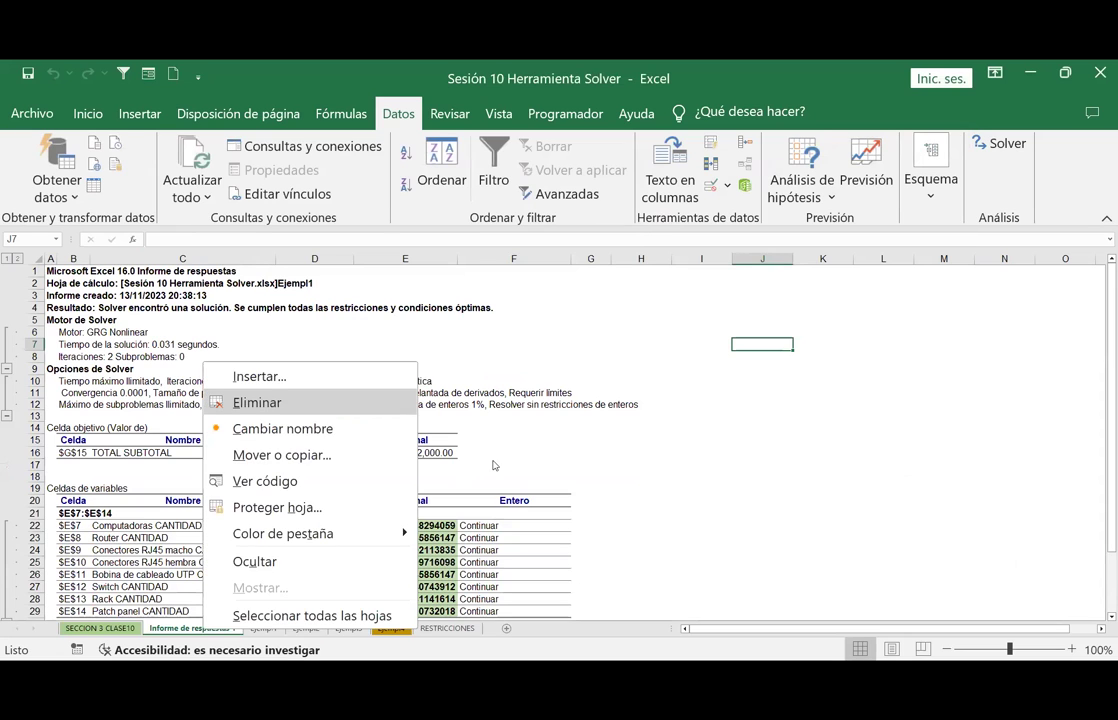
left_click(257, 402)
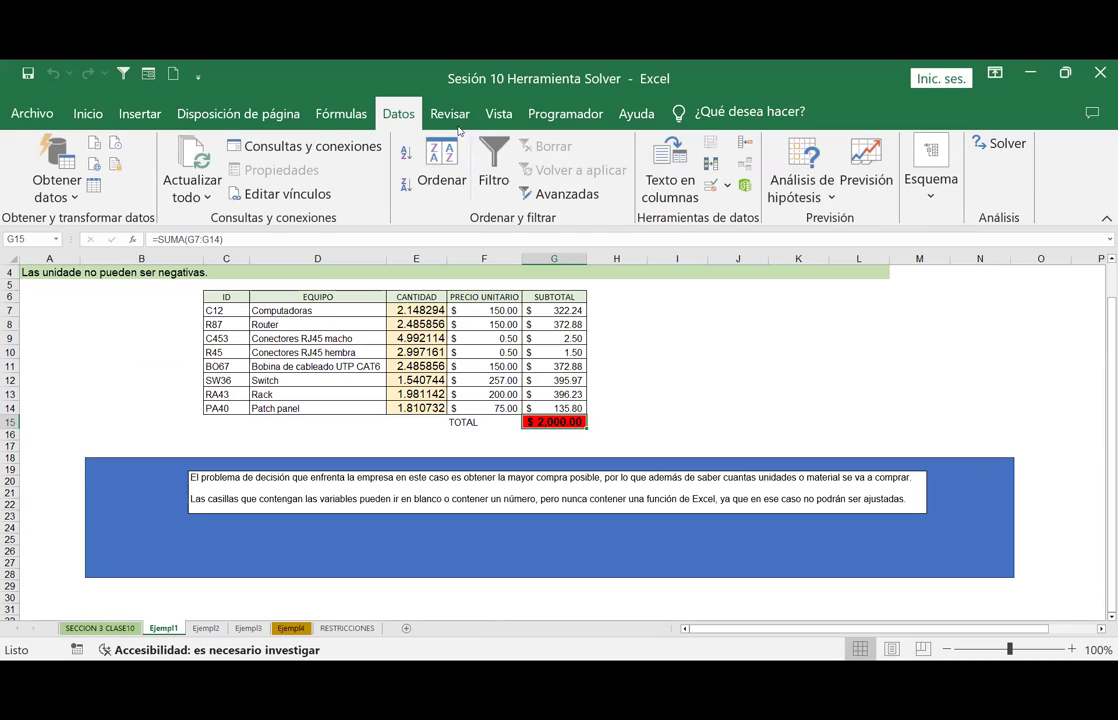
left_click(999, 143)
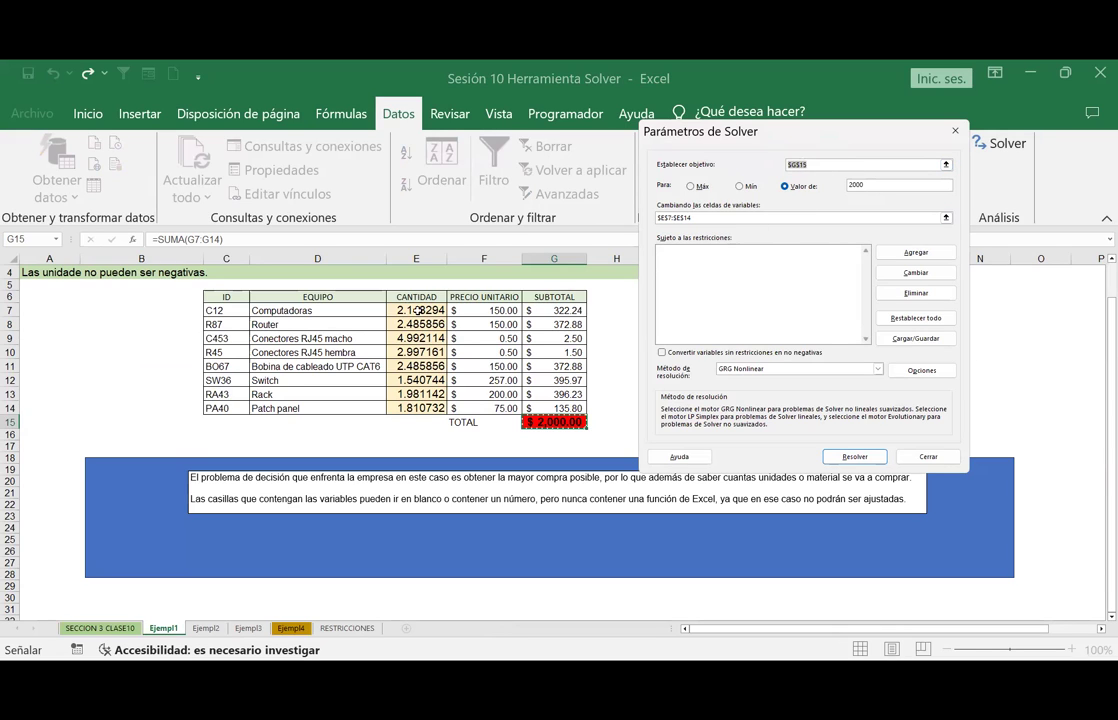
left_click(946, 165)
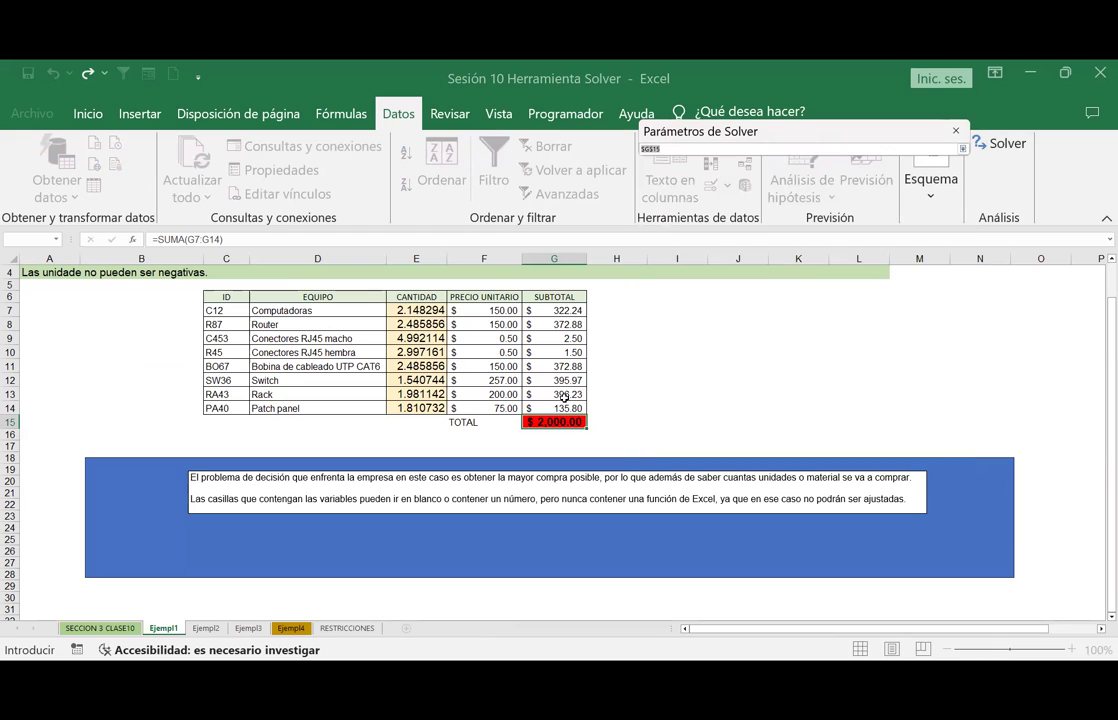
left_click(962, 148)
left_click(745, 217)
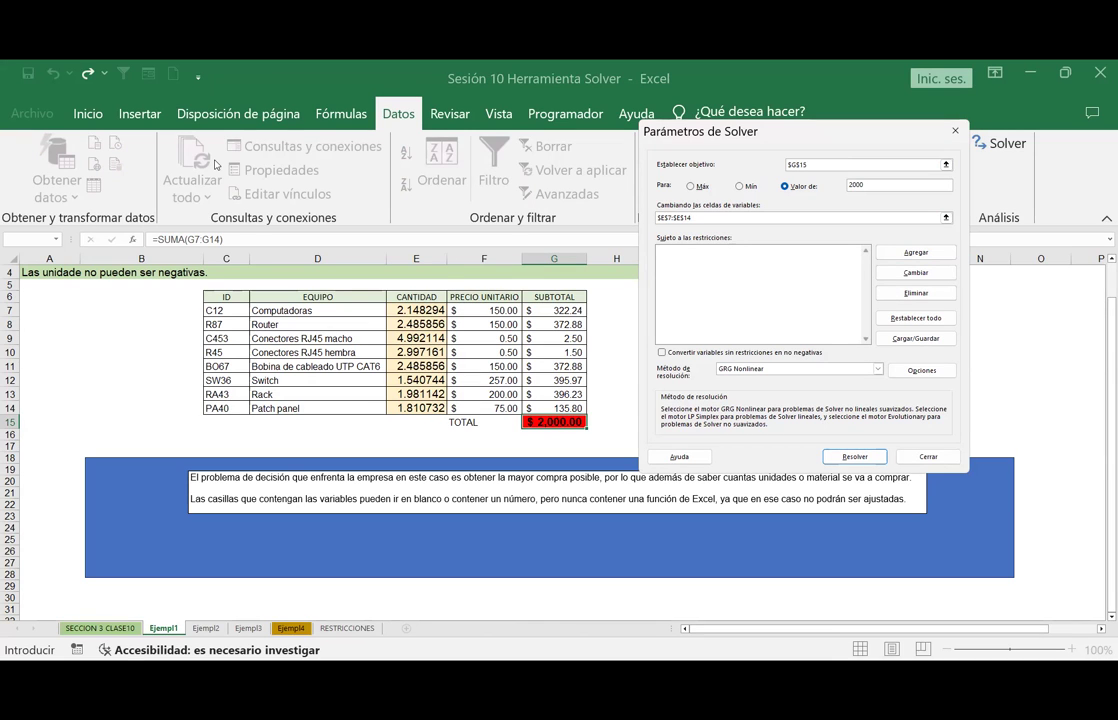
left_click(746, 235)
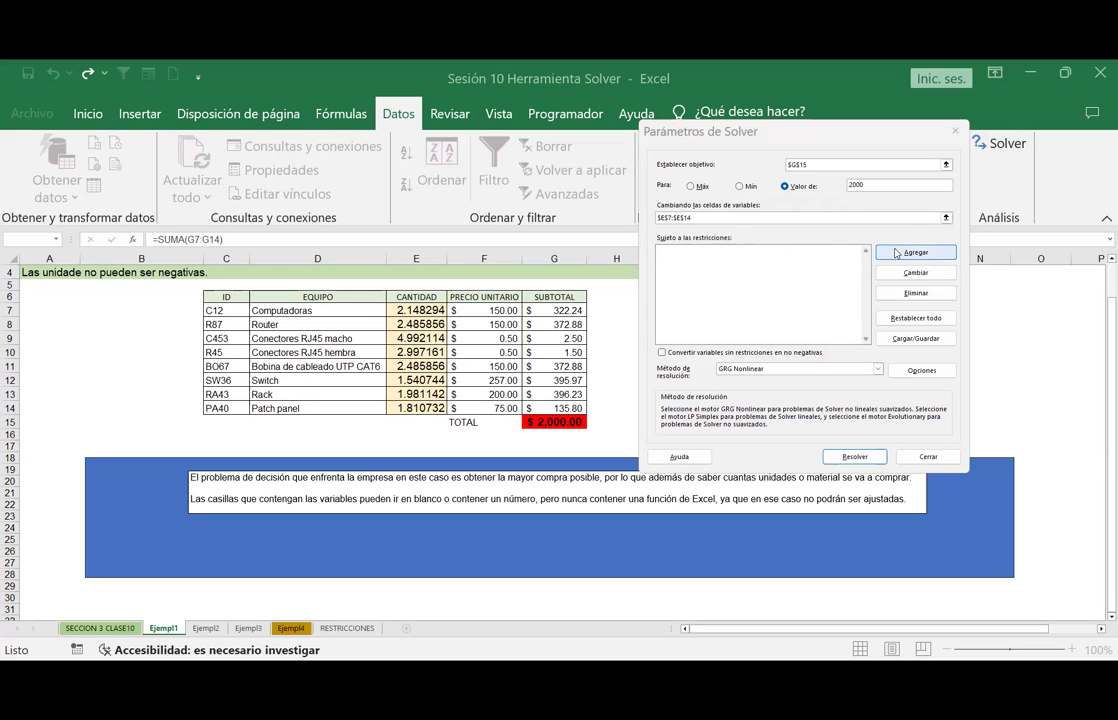
Add an int constraint requiring $E$7:$E$14 to be whole numbers.
key("Escape")
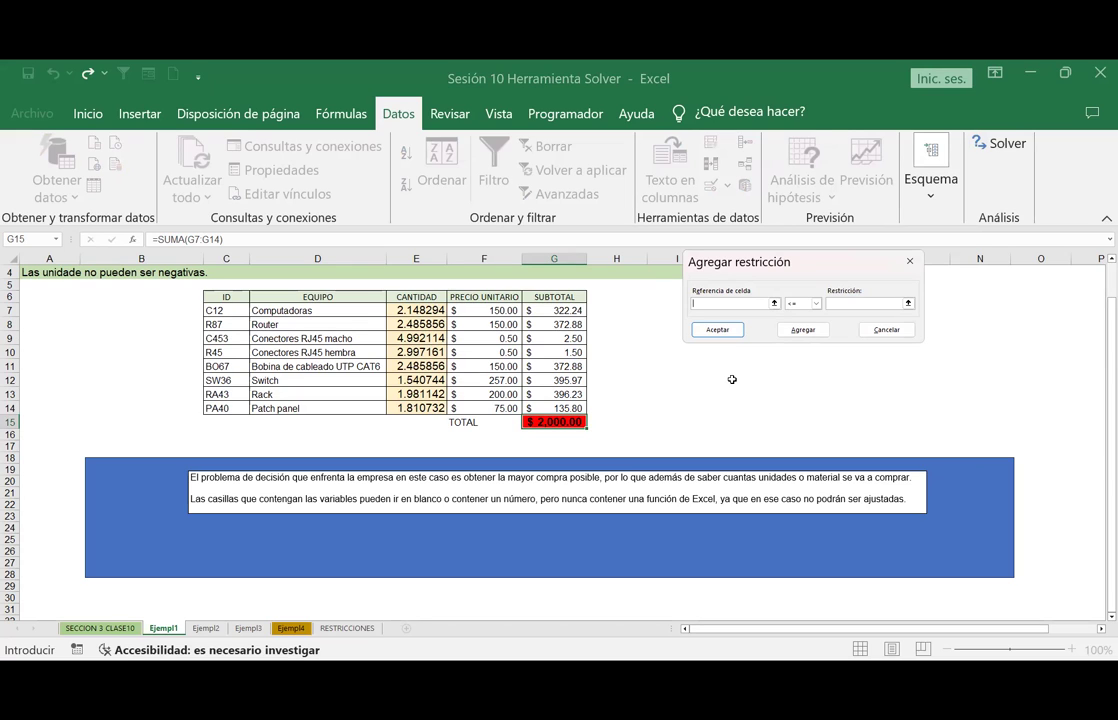
left_click(774, 305)
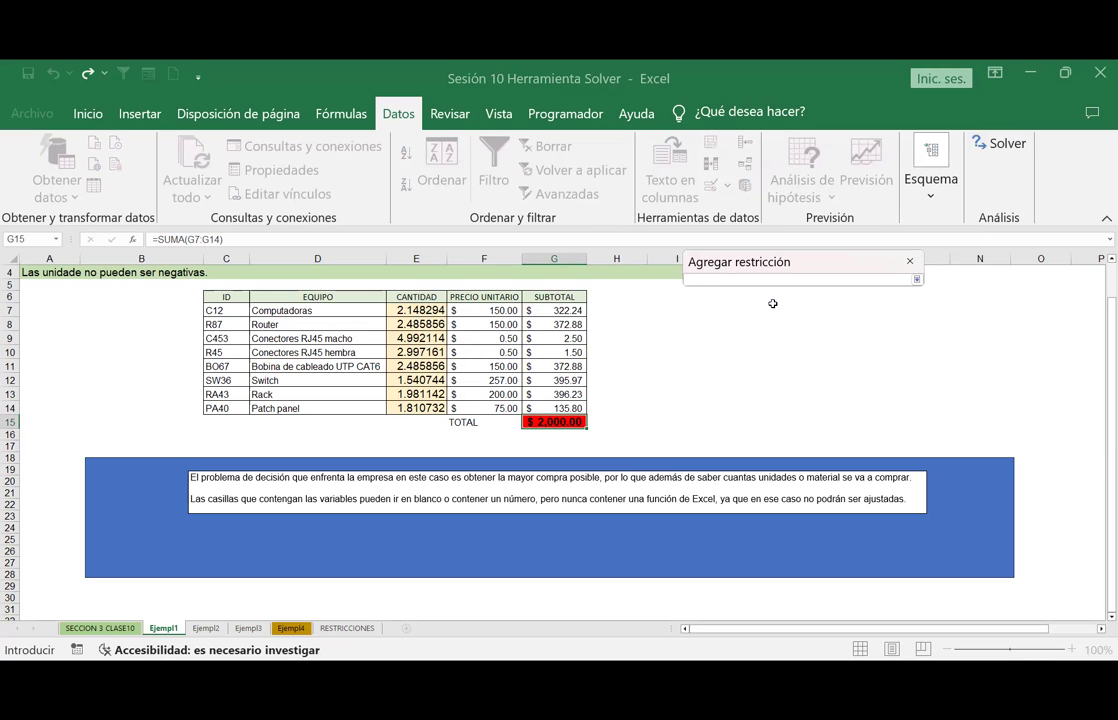
left_click_drag(416, 312, 407, 400)
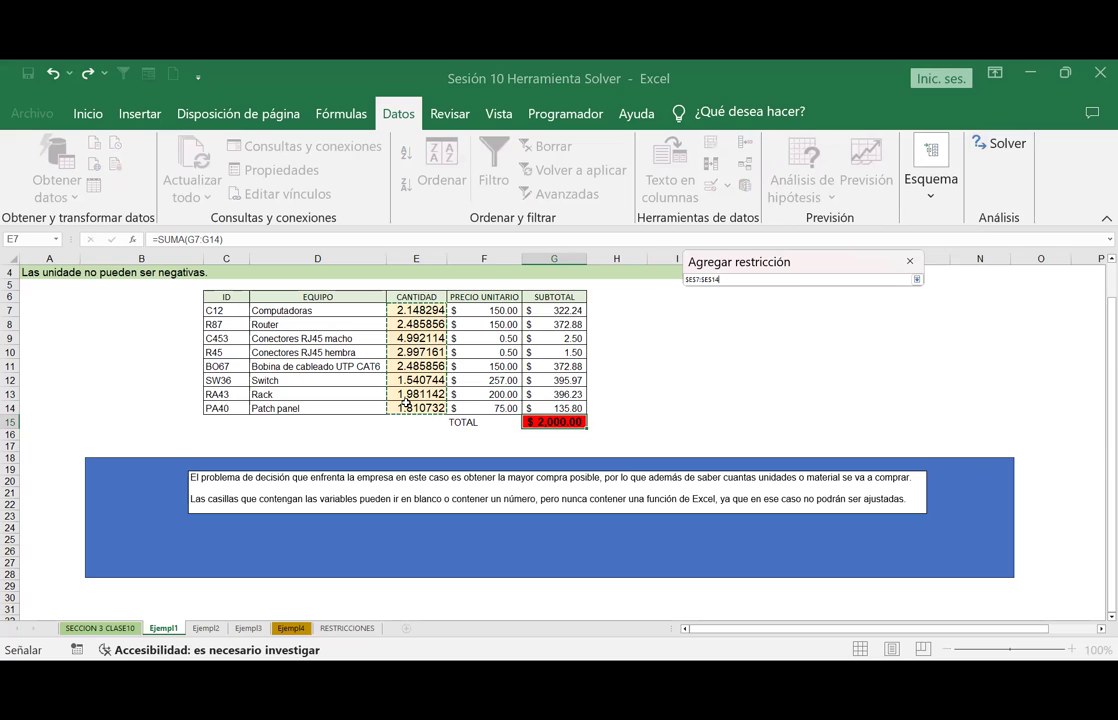
left_click(917, 282)
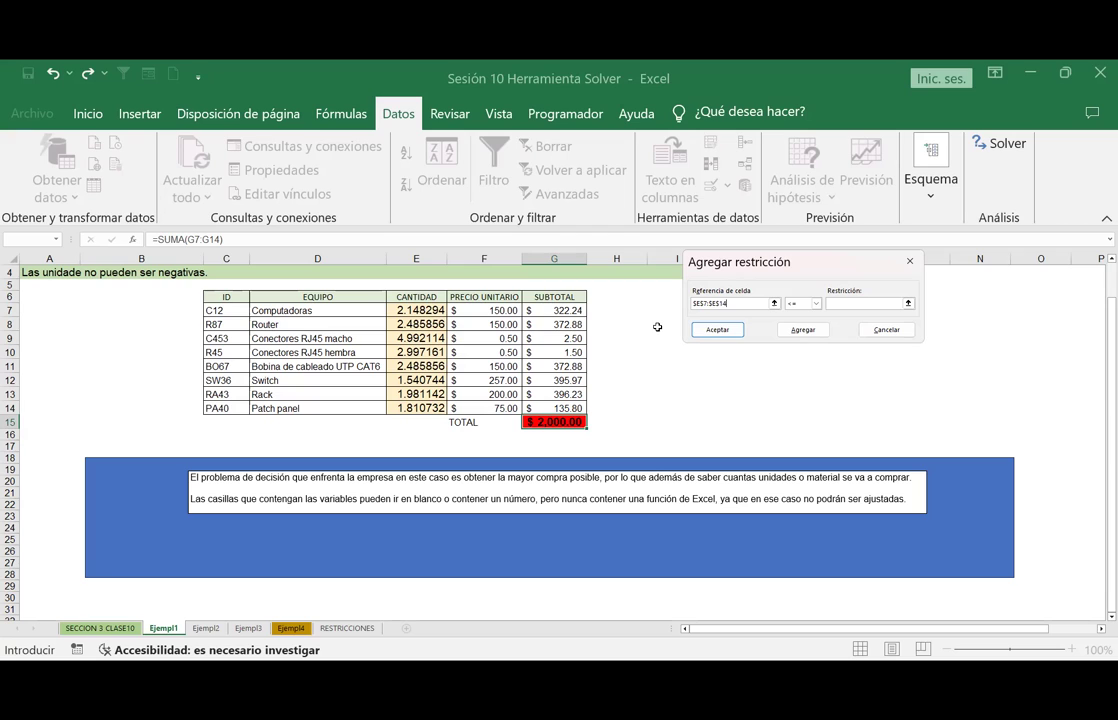
left_click(817, 304)
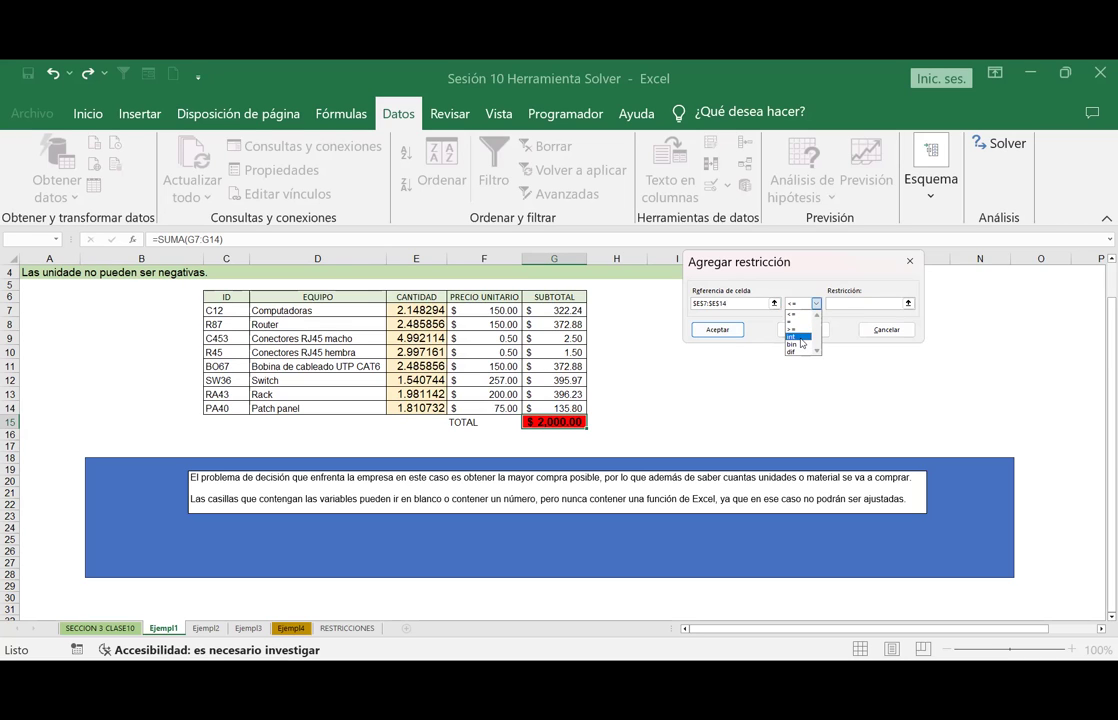
left_click(800, 338)
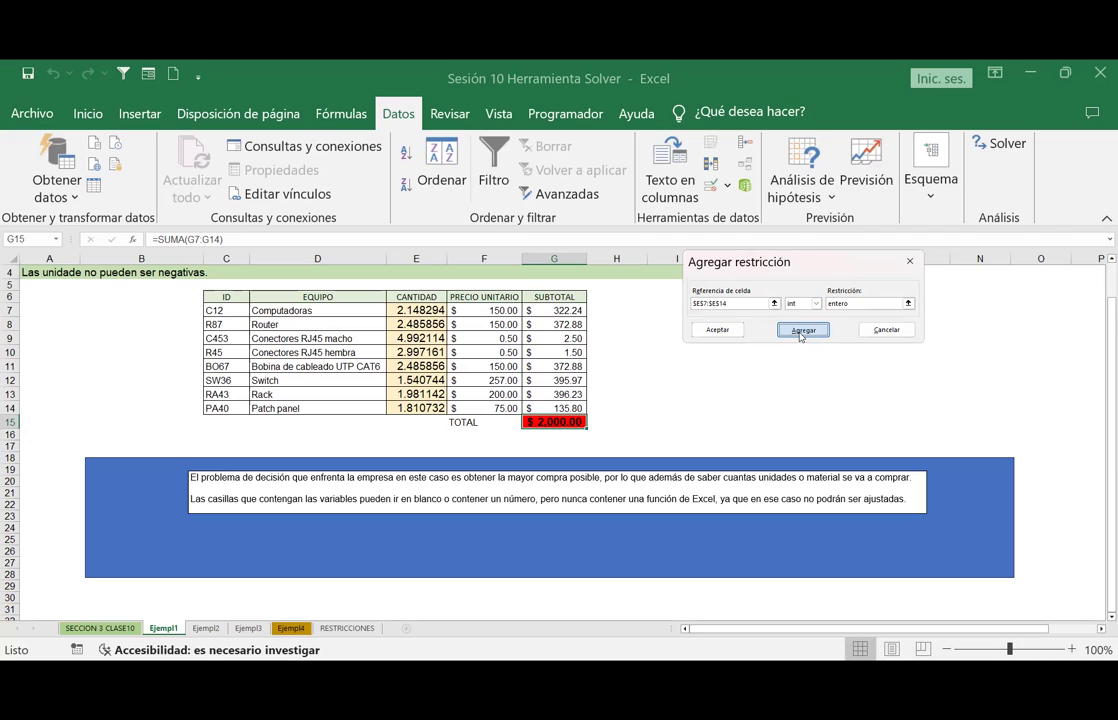
left_click(800, 330)
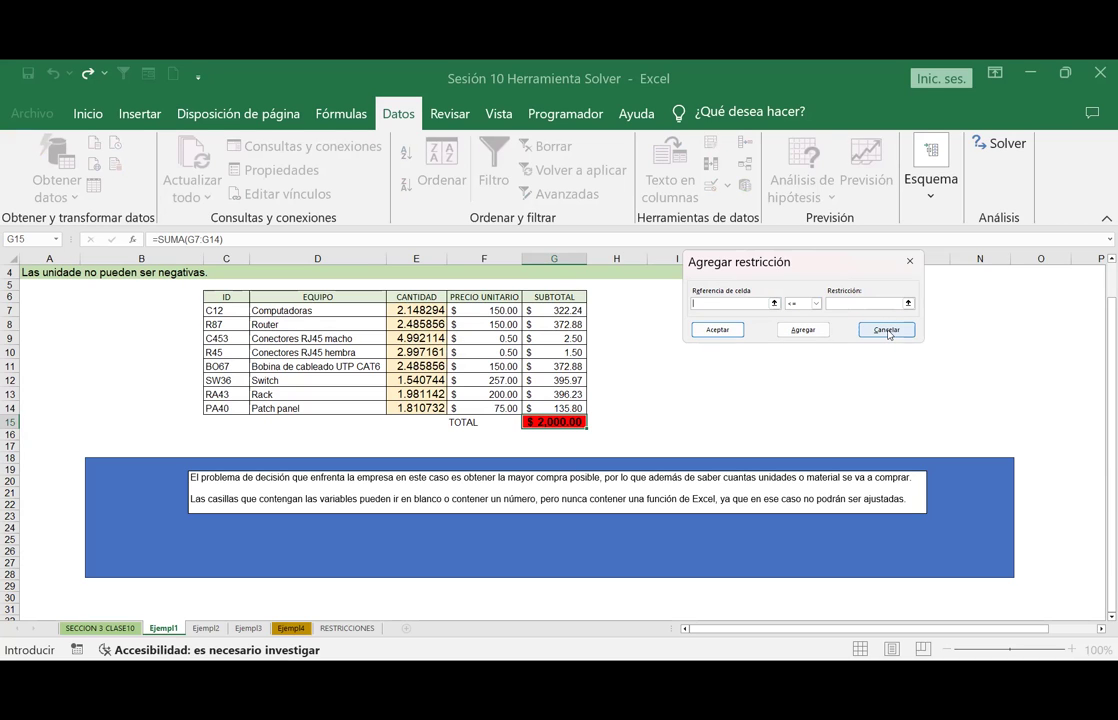
Close Agregar restricción so Solver parameters list the $E$7:$E$14 = entero constraint.
left_click(887, 332)
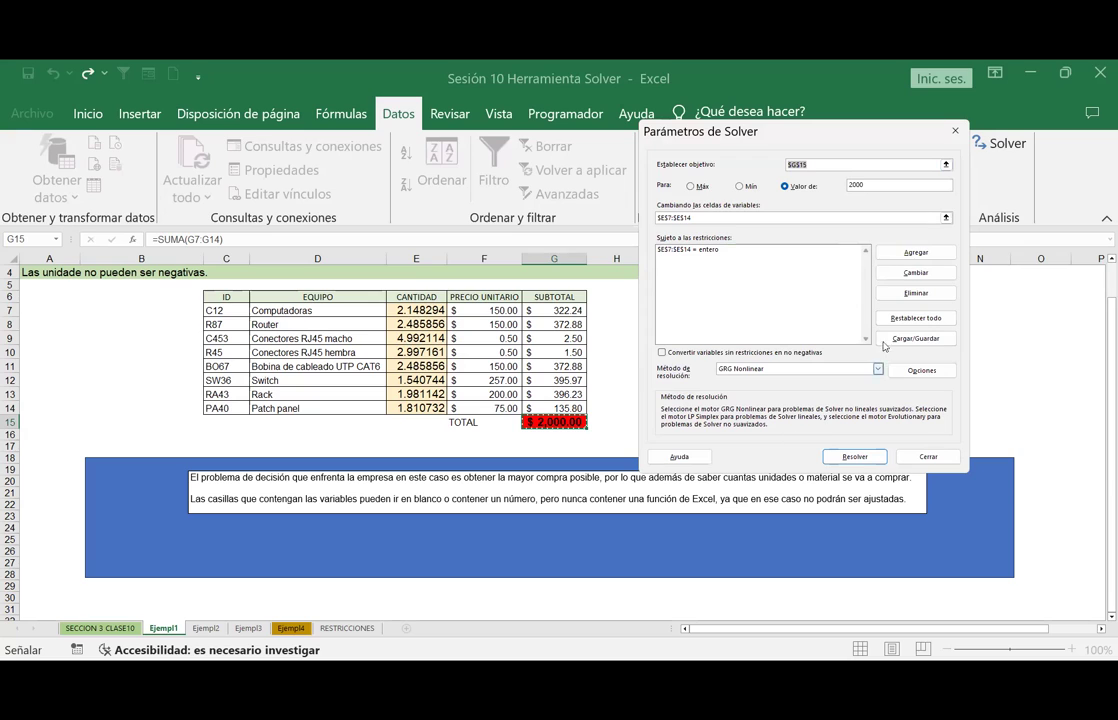
left_click(826, 165)
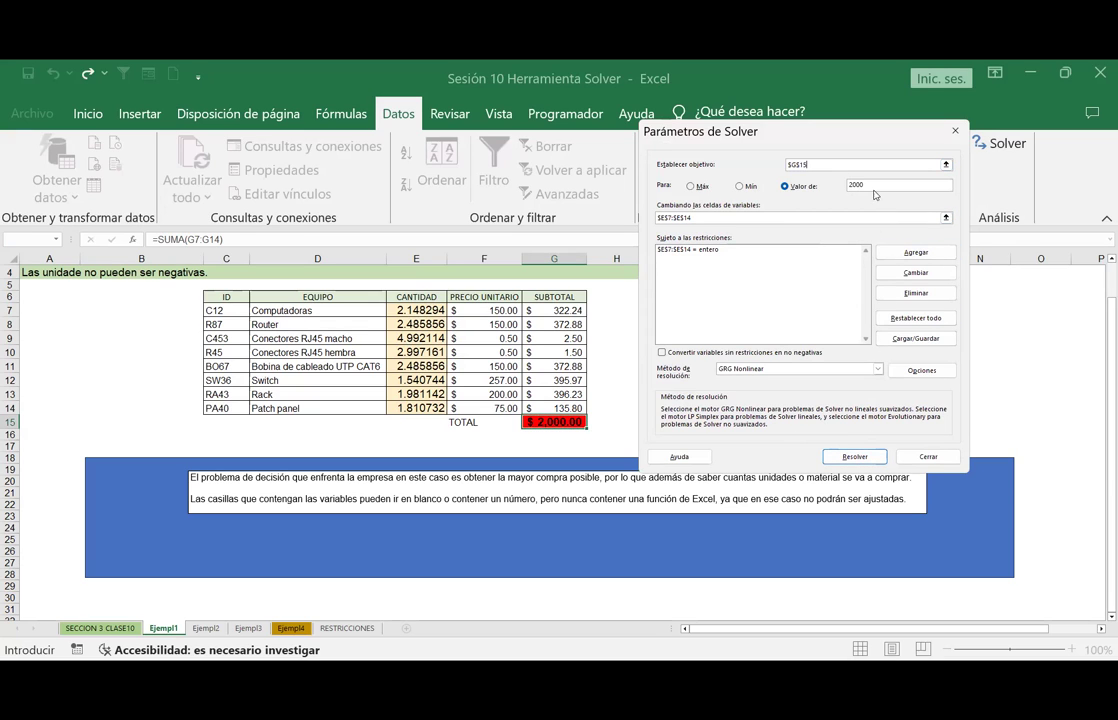
Rerun Solver, keep the solution with a Responder answer report, and close Solver.
left_click(844, 458)
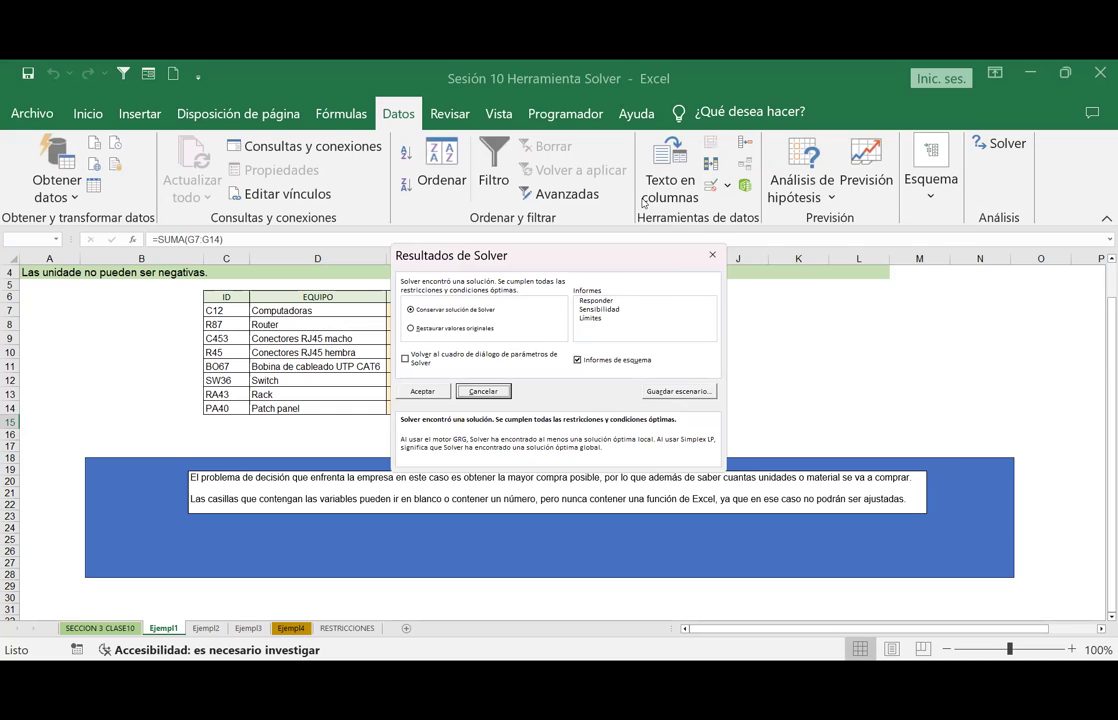
left_click_drag(450, 255, 672, 217)
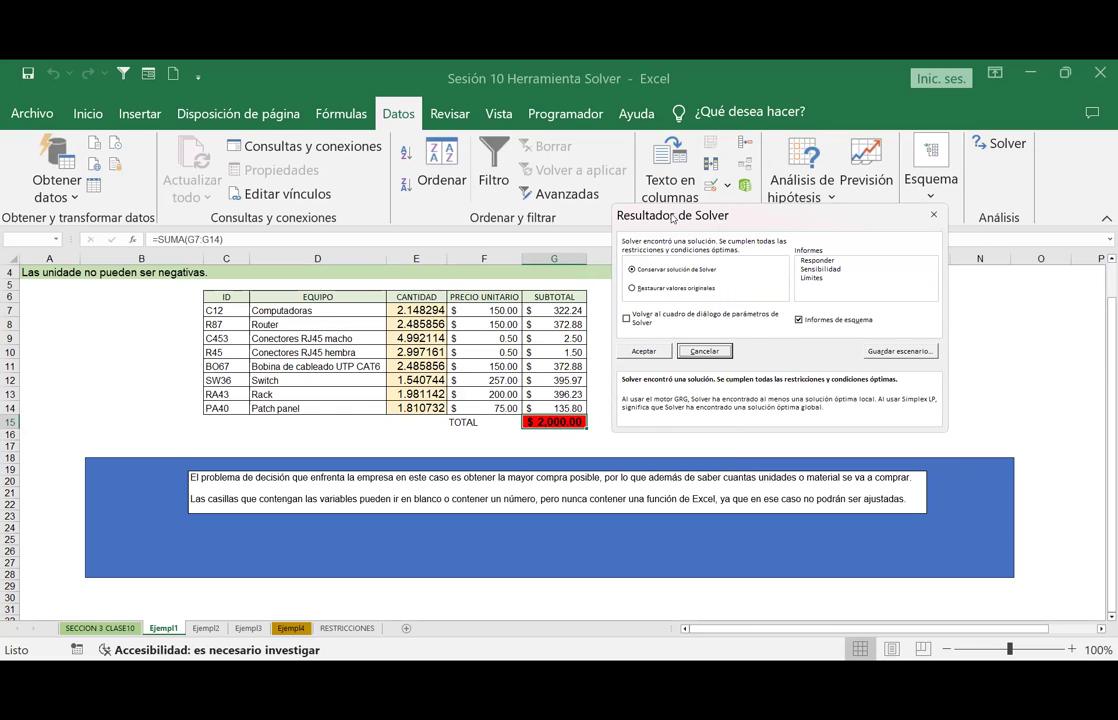
left_click(626, 320)
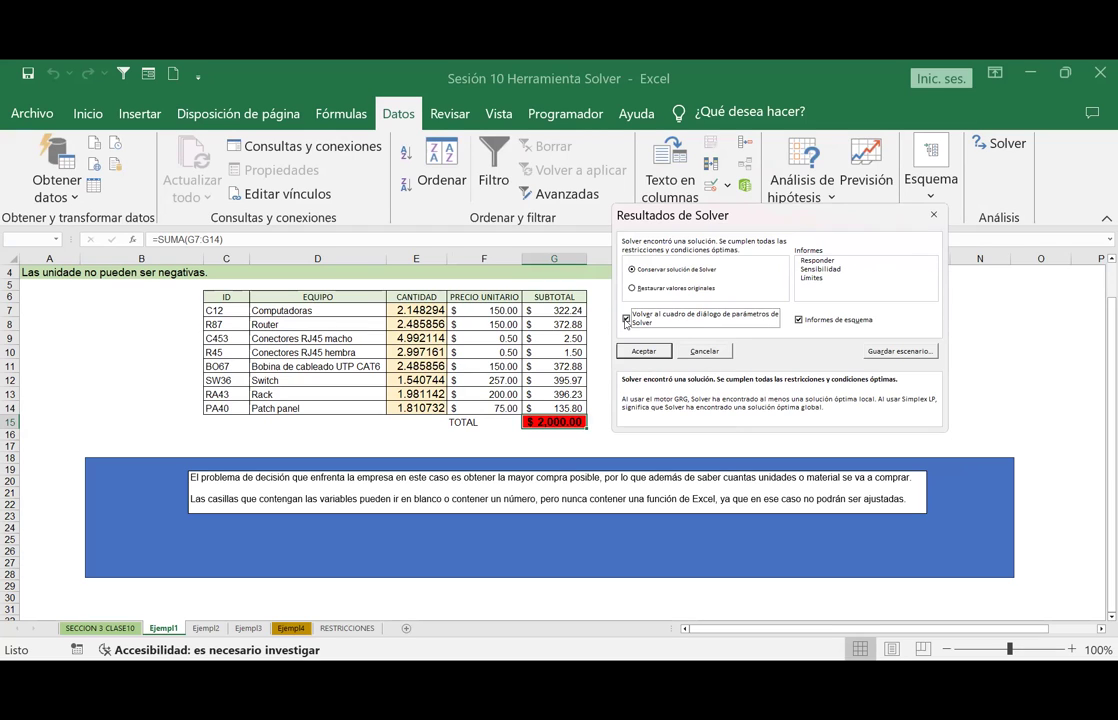
left_click(815, 261)
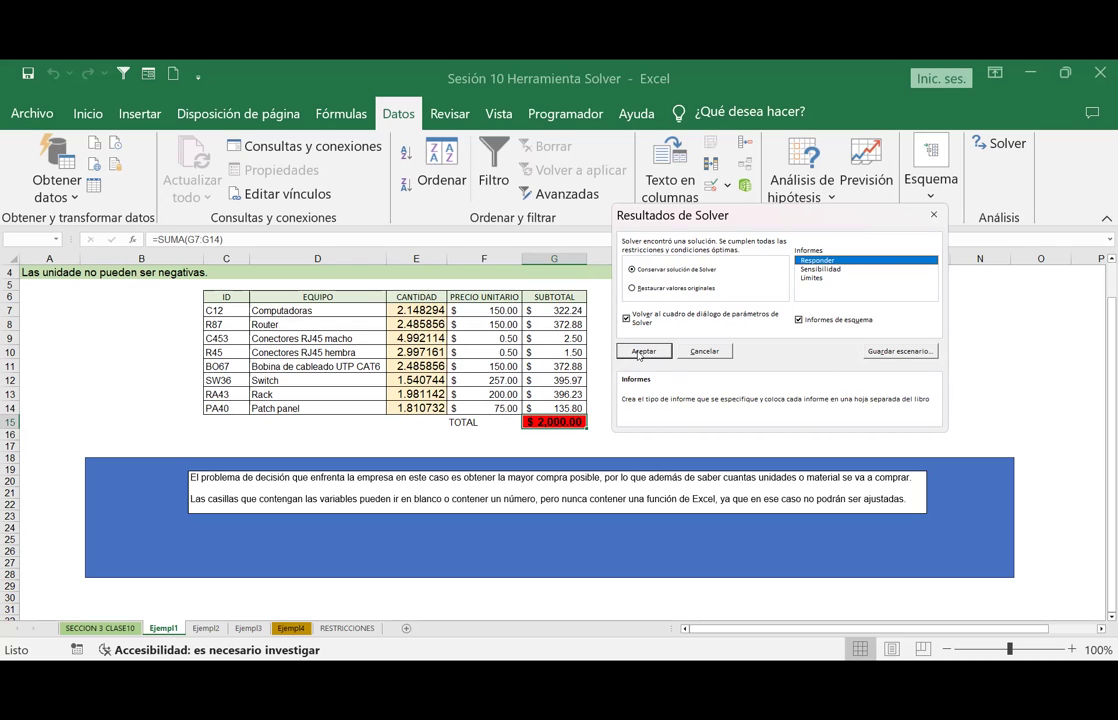
left_click(637, 352)
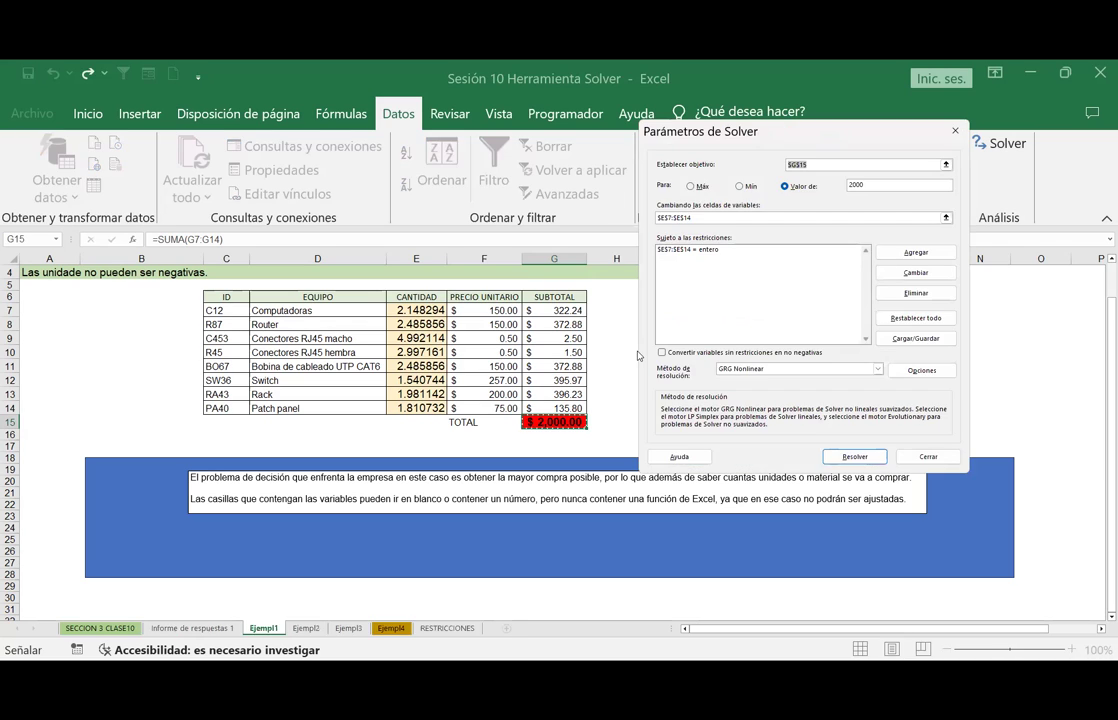
left_click(922, 462)
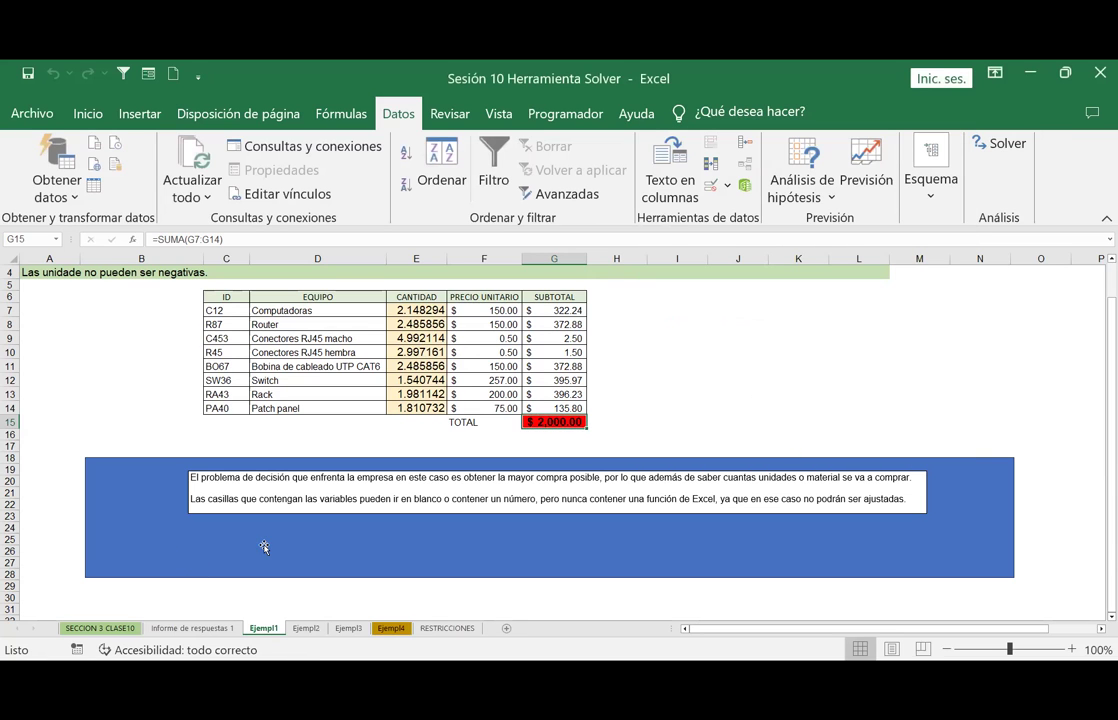
Inspect the Informe de respuestas 1 sheet, expanding its Solver options and variable cells.
left_click(190, 627)
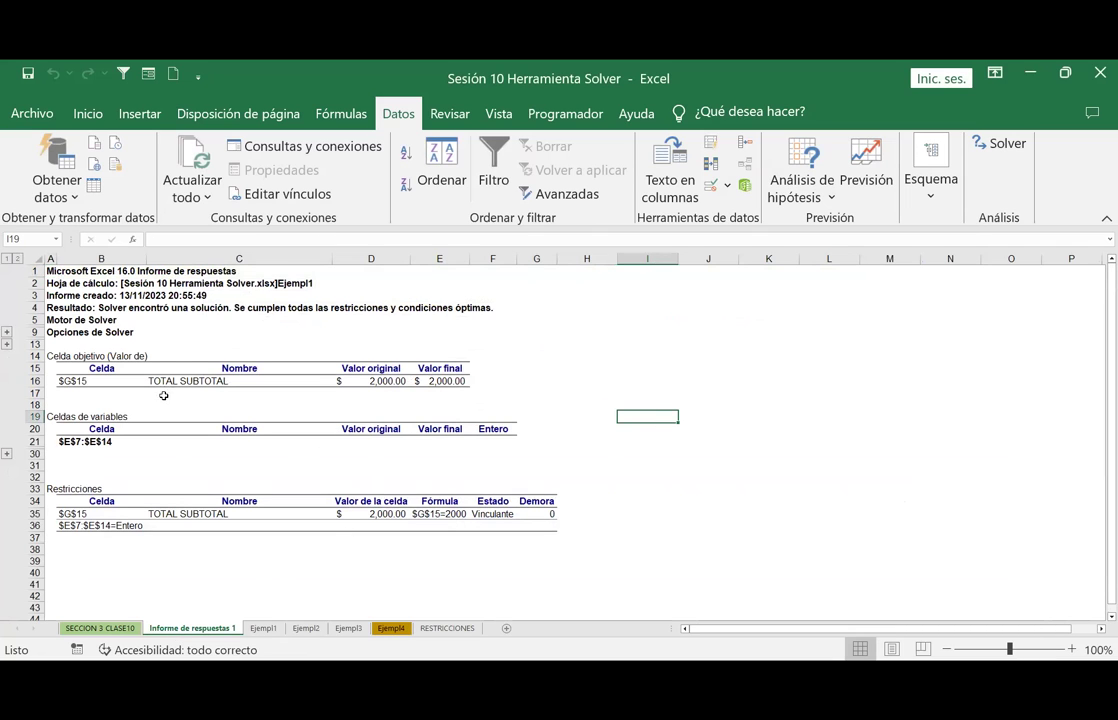
left_click(7, 344)
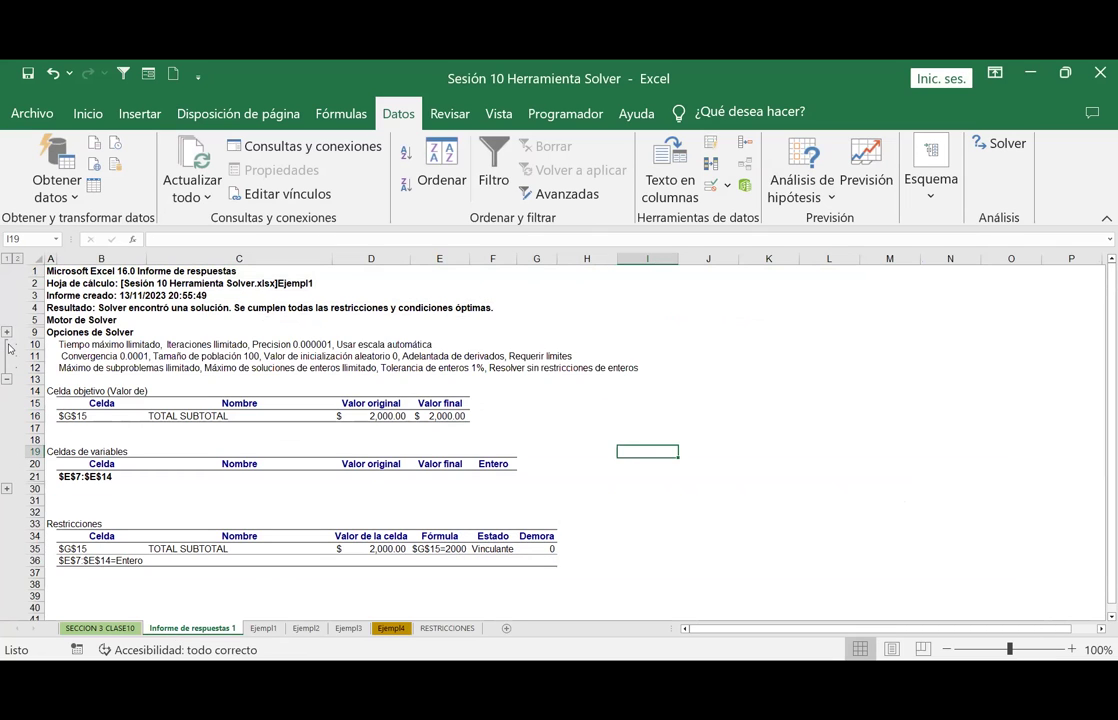
left_click(7, 488)
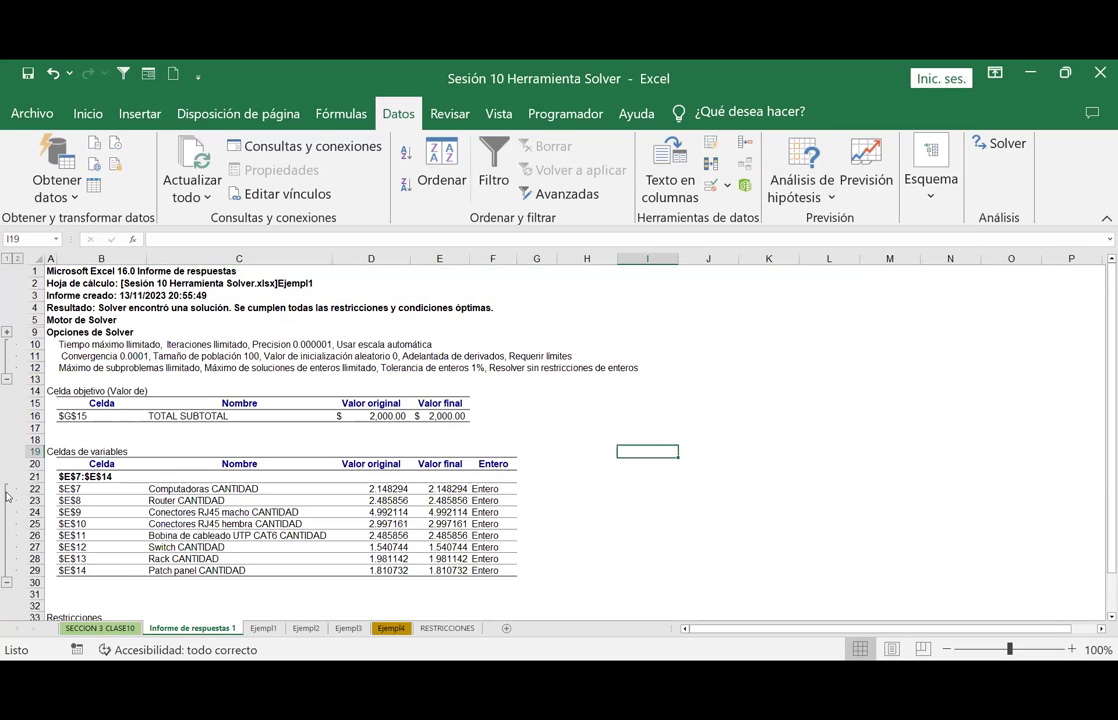
left_click(394, 488)
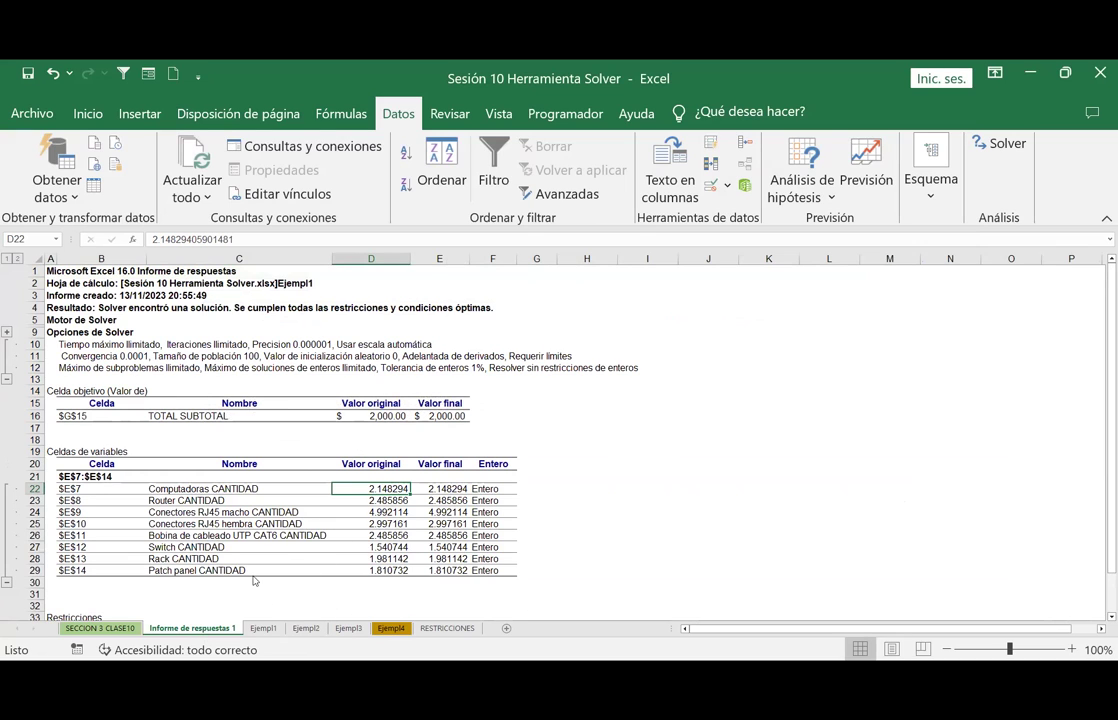
right_click(205, 628)
left_click(190, 416)
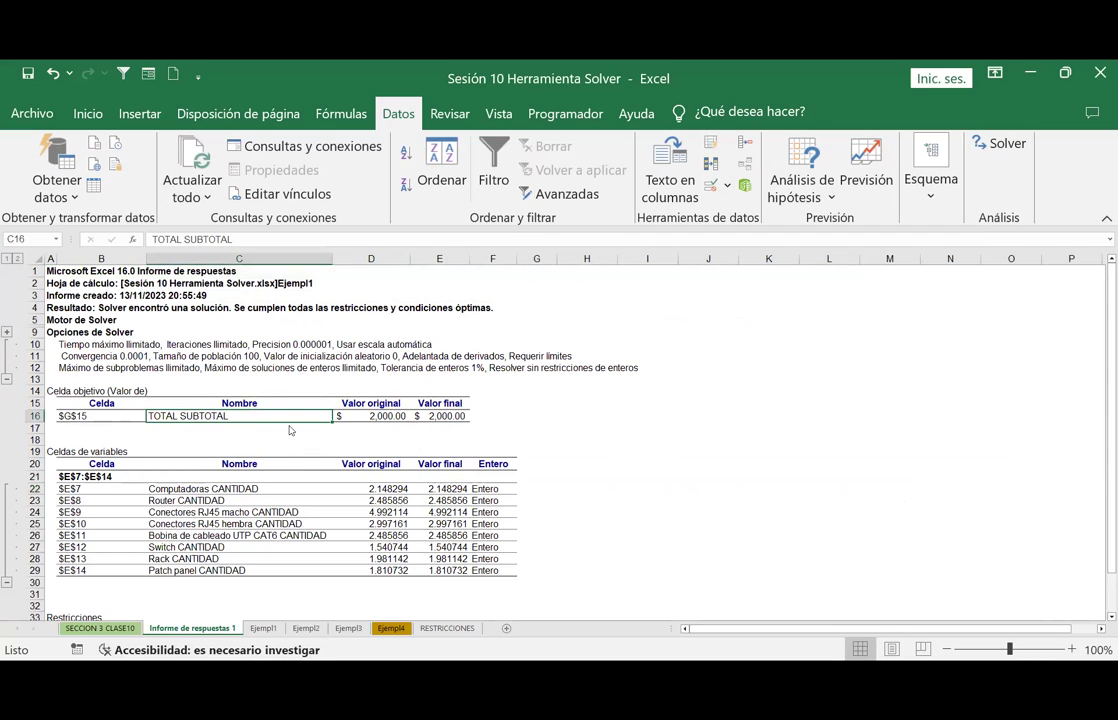
Delete the Informe de respuestas 1 sheet and select E7:E14 on Ejempl1.
key("alt+h")
key("d")
key("s")
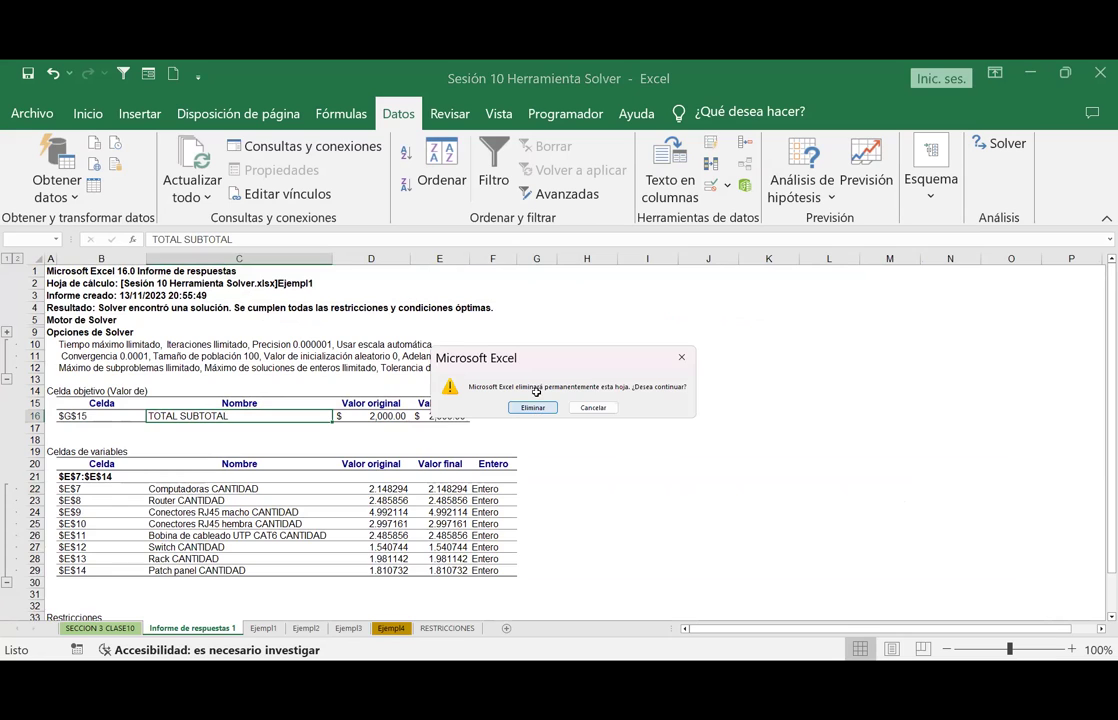
key("Return")
left_click_drag(416, 310, 424, 406)
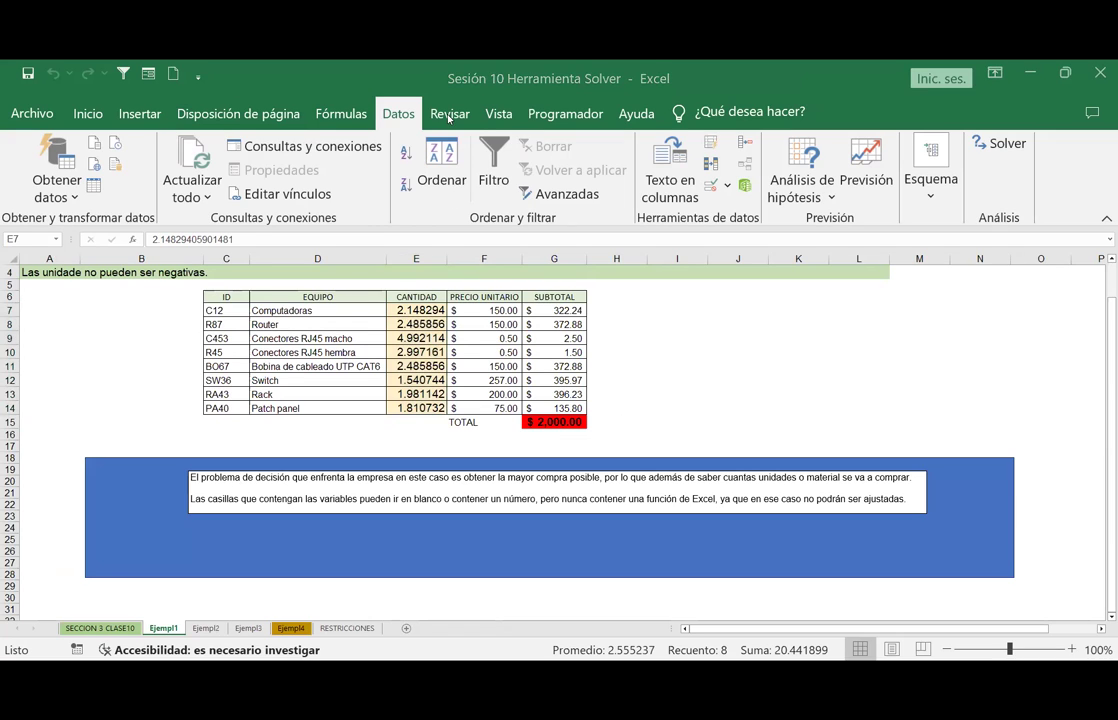
Try Lista and Número entero validation types without applying them, then clear E7:E14.
left_click(729, 187)
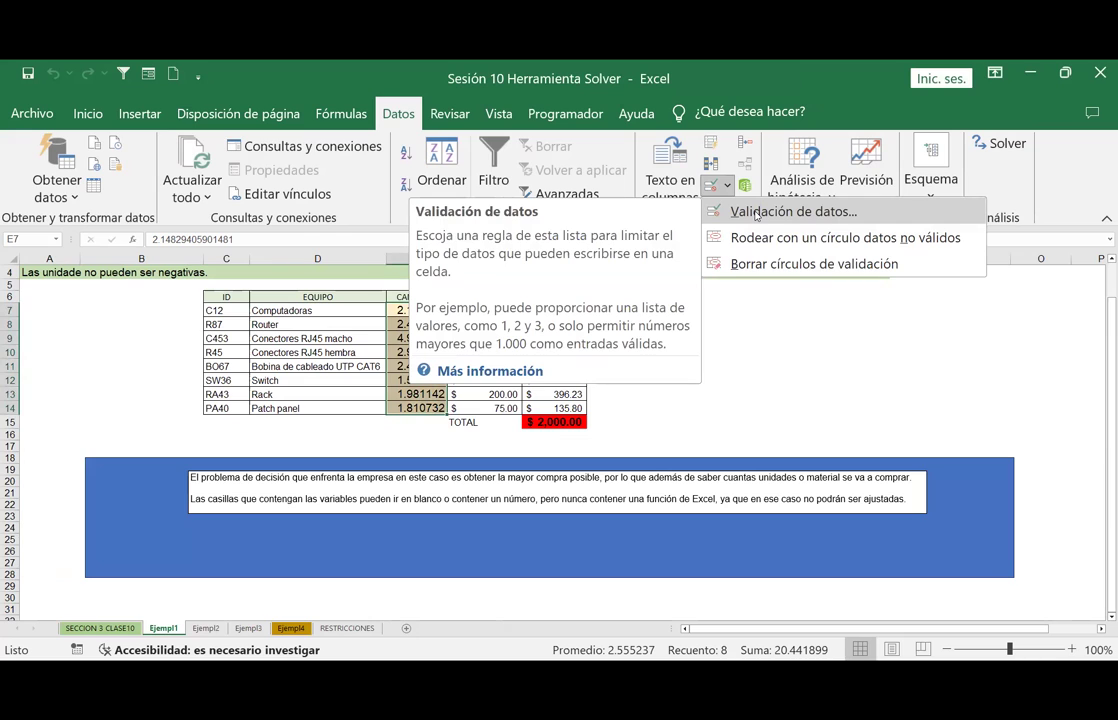
left_click(775, 211)
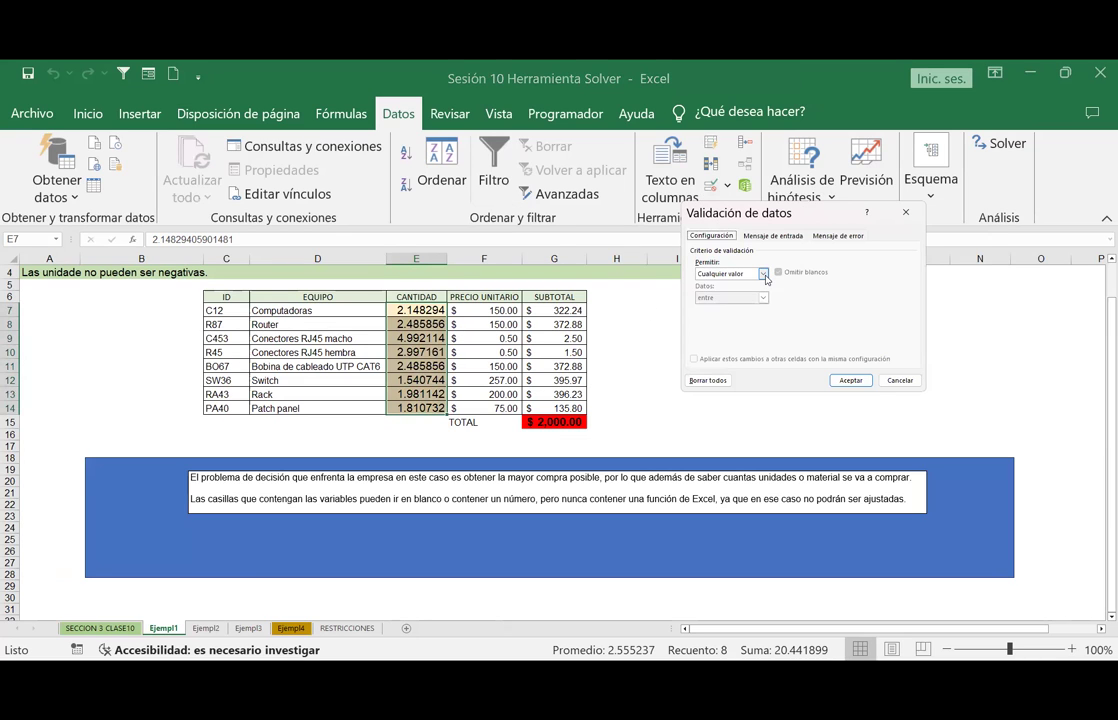
left_click(764, 274)
left_click(706, 307)
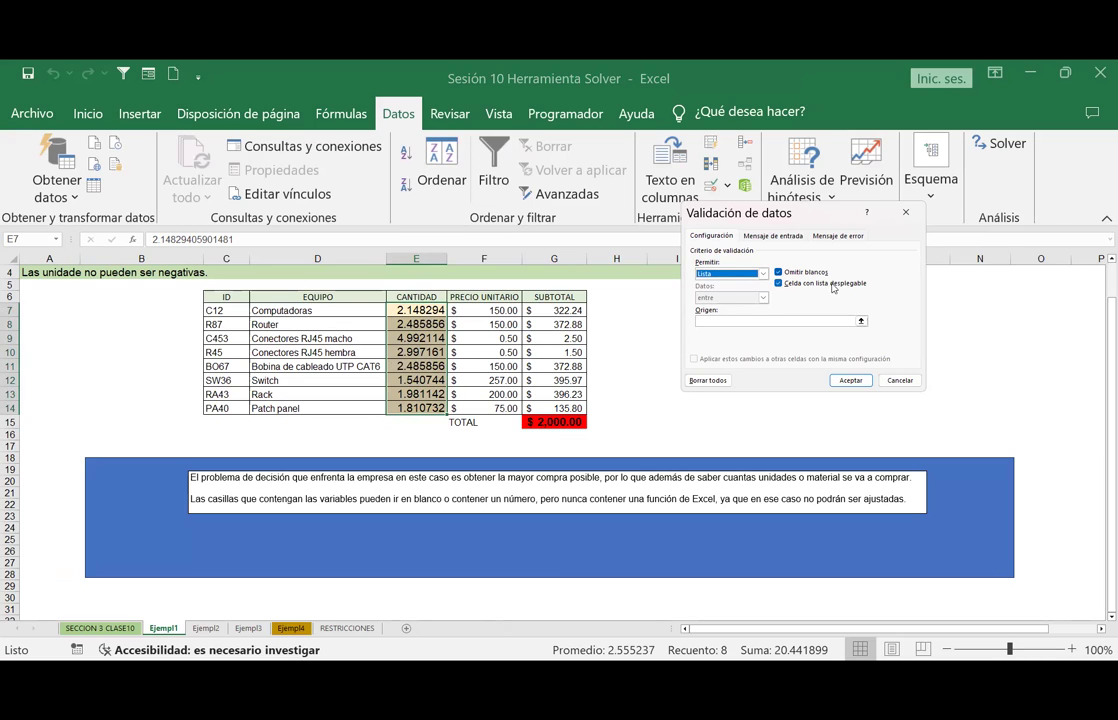
left_click(764, 276)
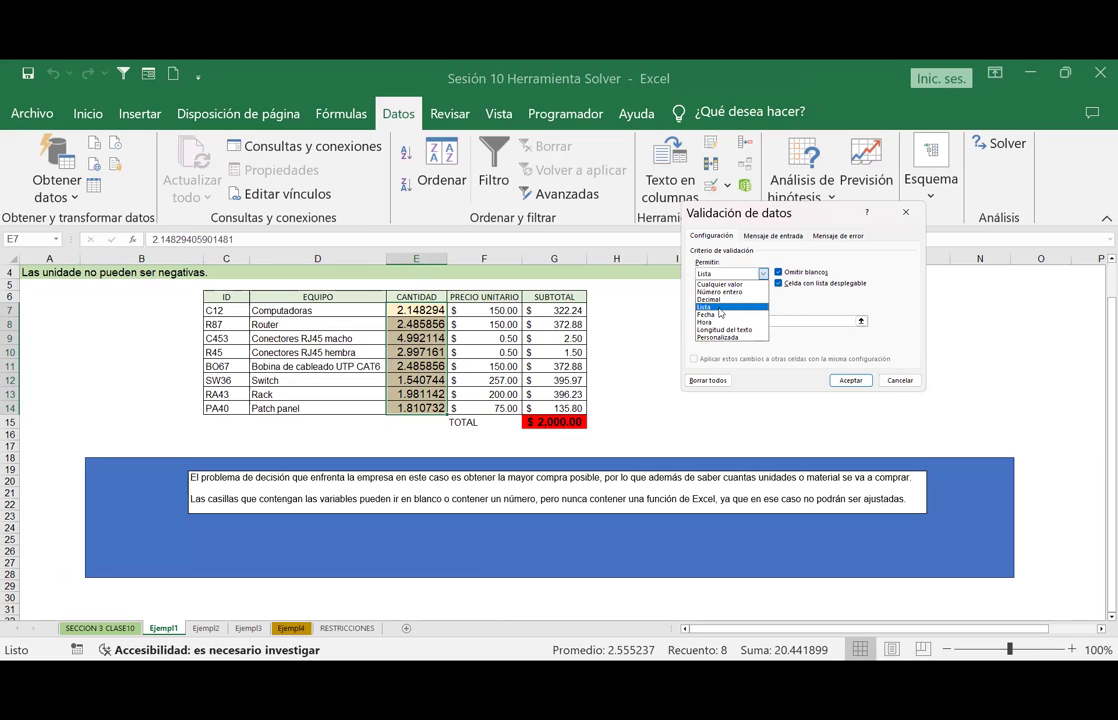
left_click(719, 310)
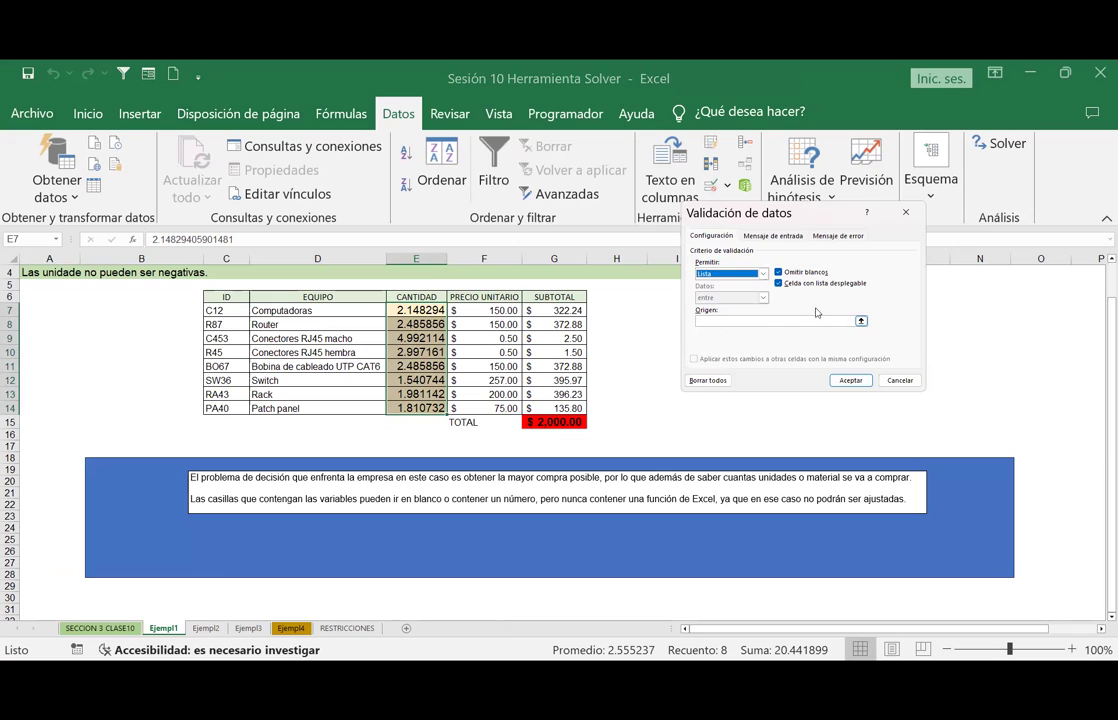
left_click(764, 275)
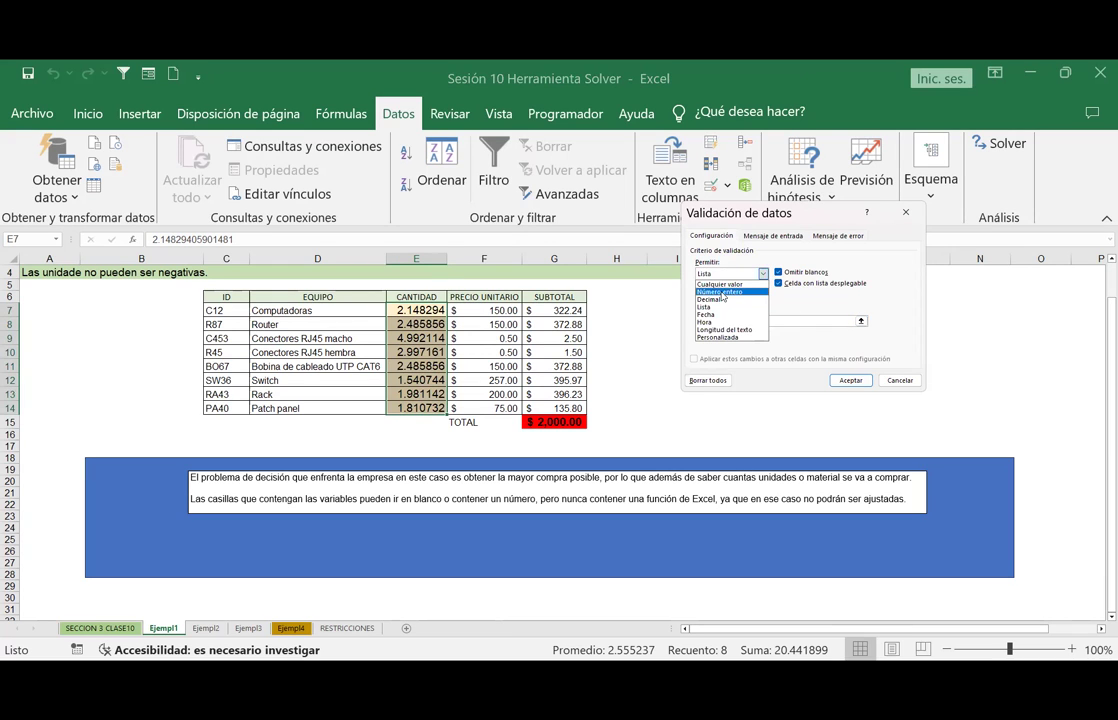
left_click(720, 292)
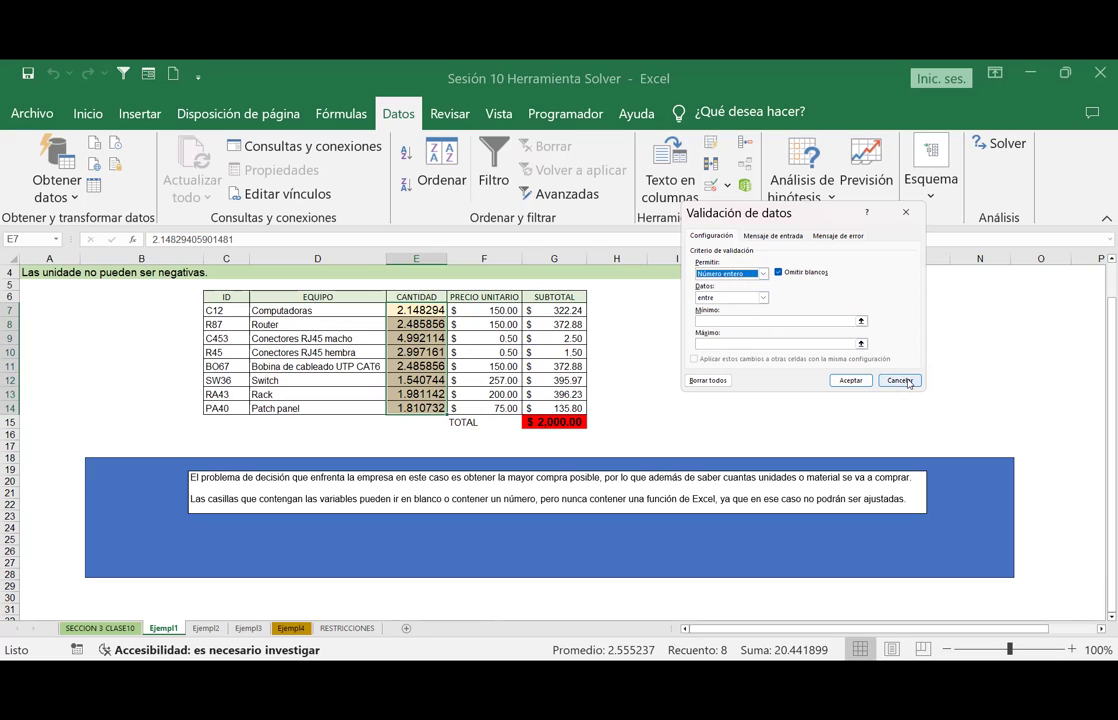
key("Escape")
key("Delete")
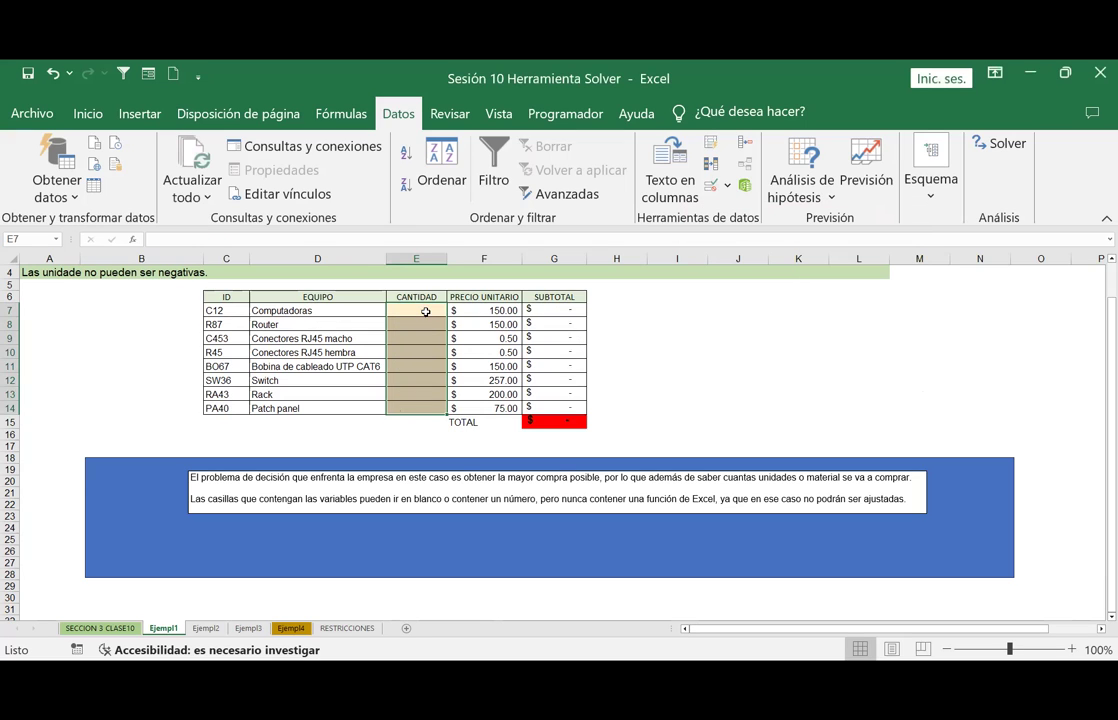
Enter quantities 4, 5, 6, 3, 4, 2, 1 and 3 down E7:E14.
left_click(425, 313)
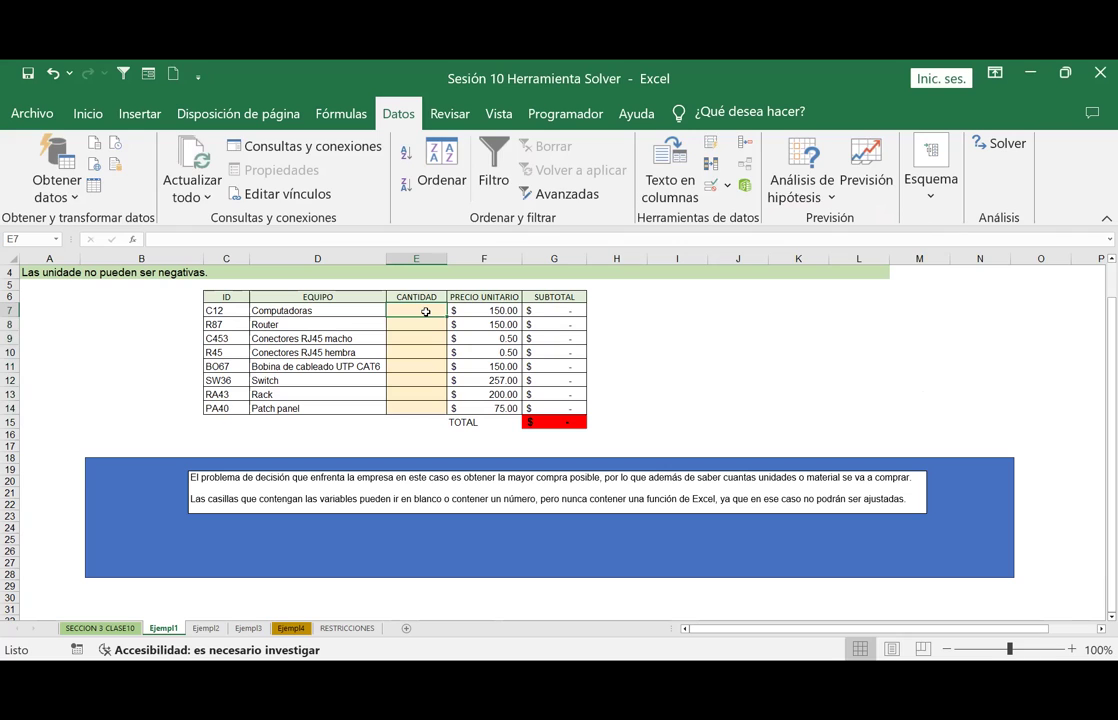
type("4 5 6 3 4 ")
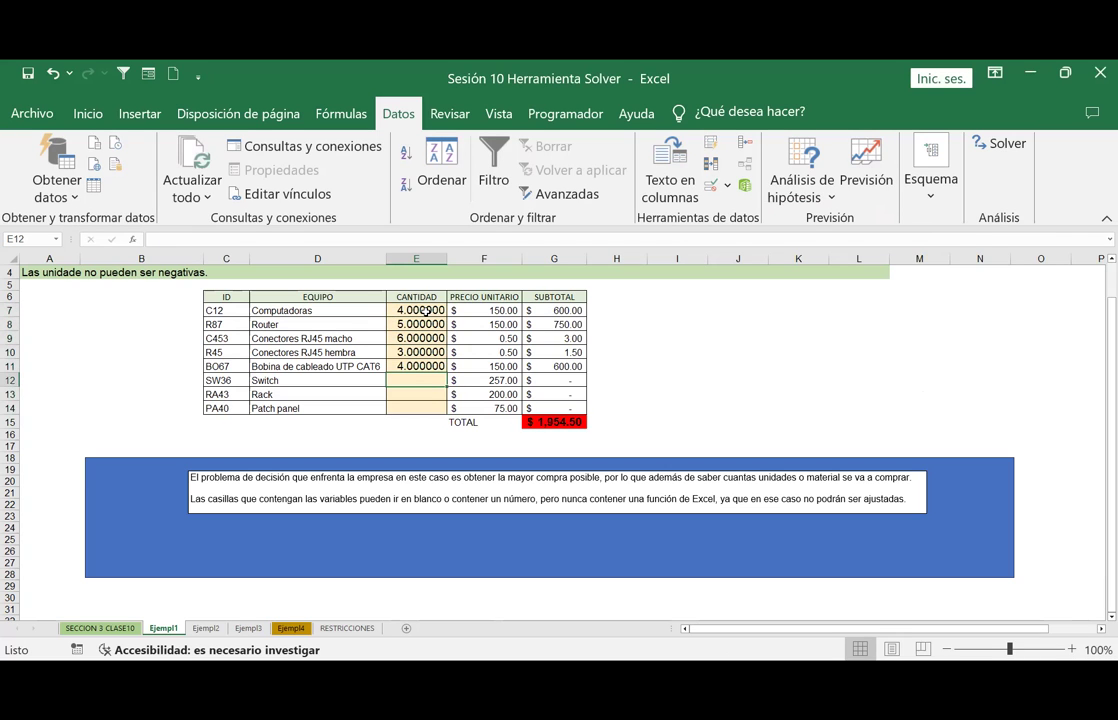
type("2")
key("Return")
type("1")
key("Return")
type("3")
key("Return")
Reduce decimals on E7:E14 so the quantities show as whole numbers.
left_click_drag(427, 311, 416, 409)
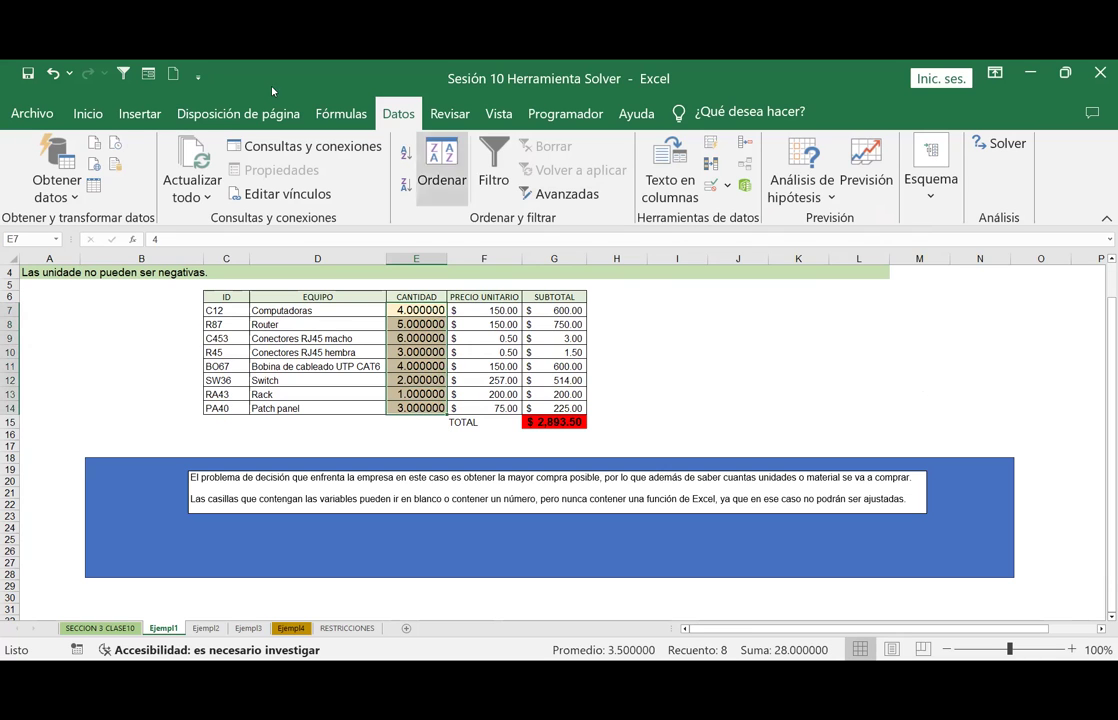
left_click(88, 113)
left_click(488, 192)
left_click(488, 192)
left_click(488, 192)
left_click(488, 192)
left_click(489, 194)
left_click(489, 194)
left_click(617, 364)
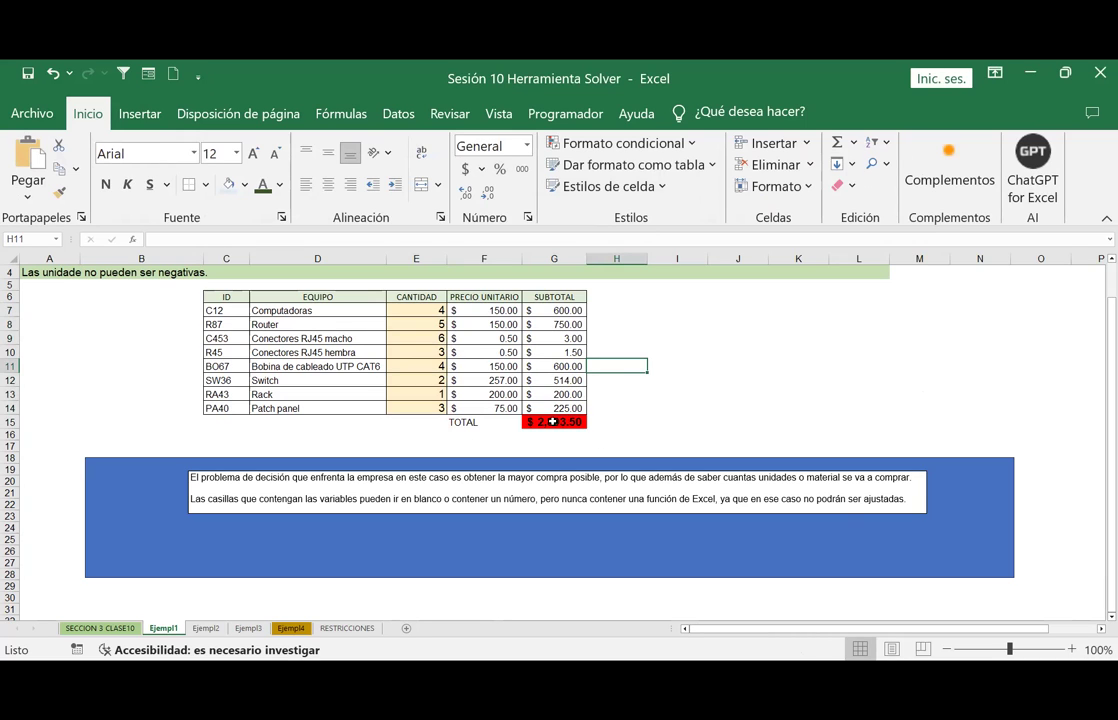
Open Parámetros de Solver from the Datos tab on Ejempl1.
left_click(770, 353)
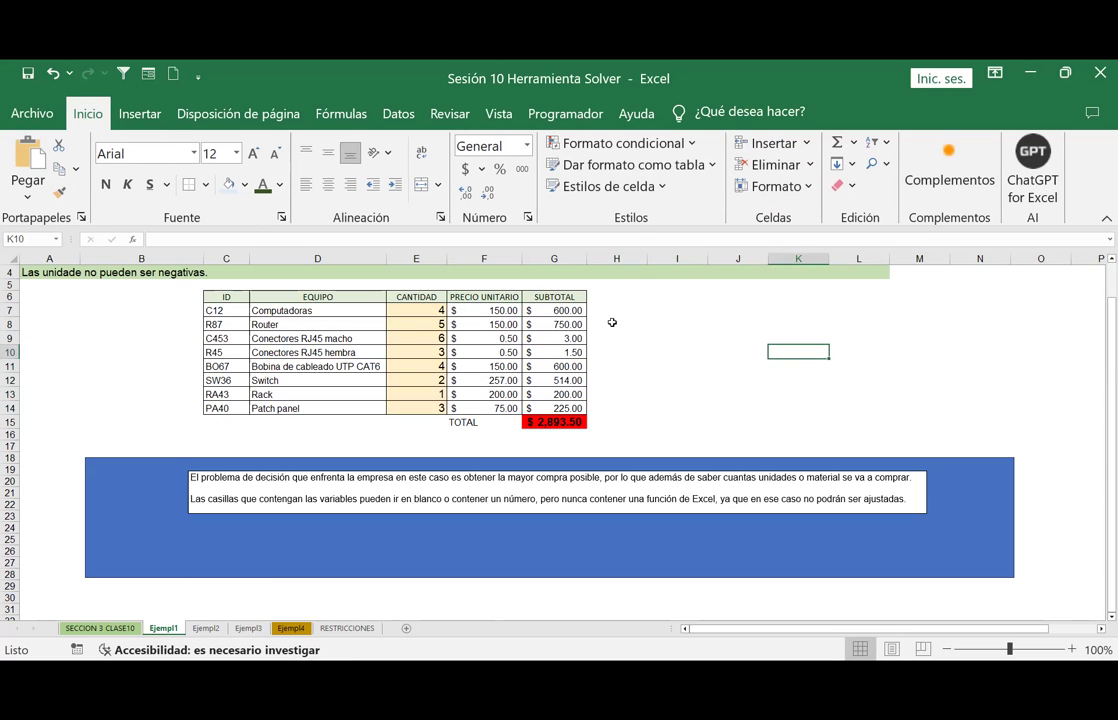
left_click(672, 310)
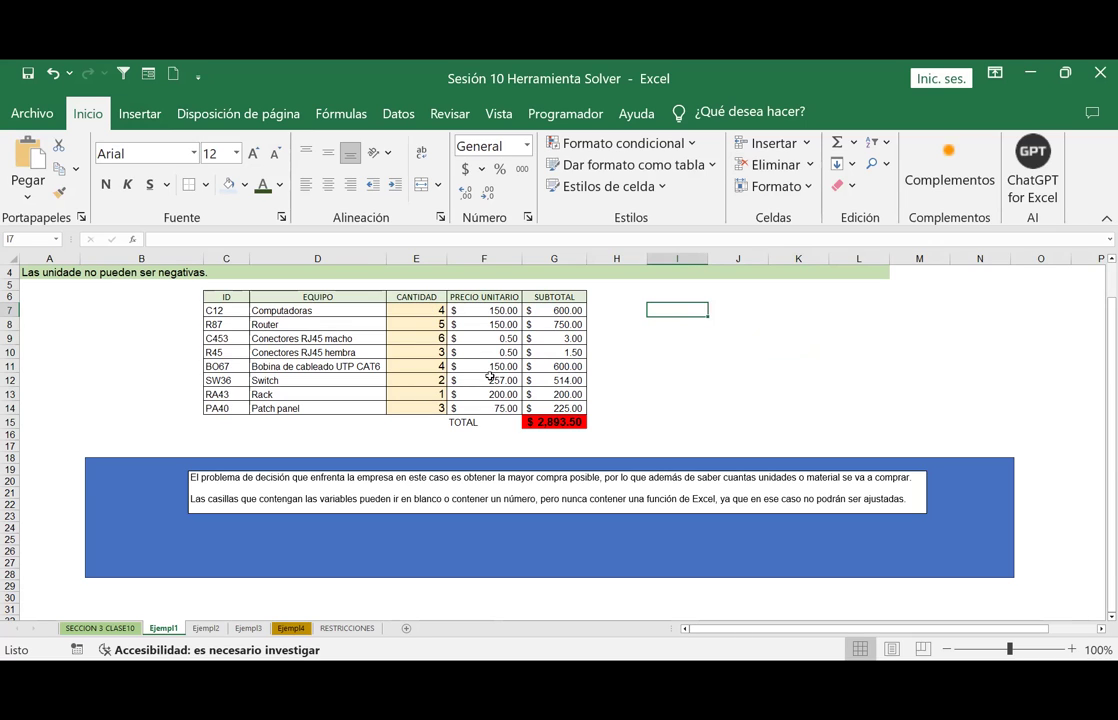
left_click(398, 113)
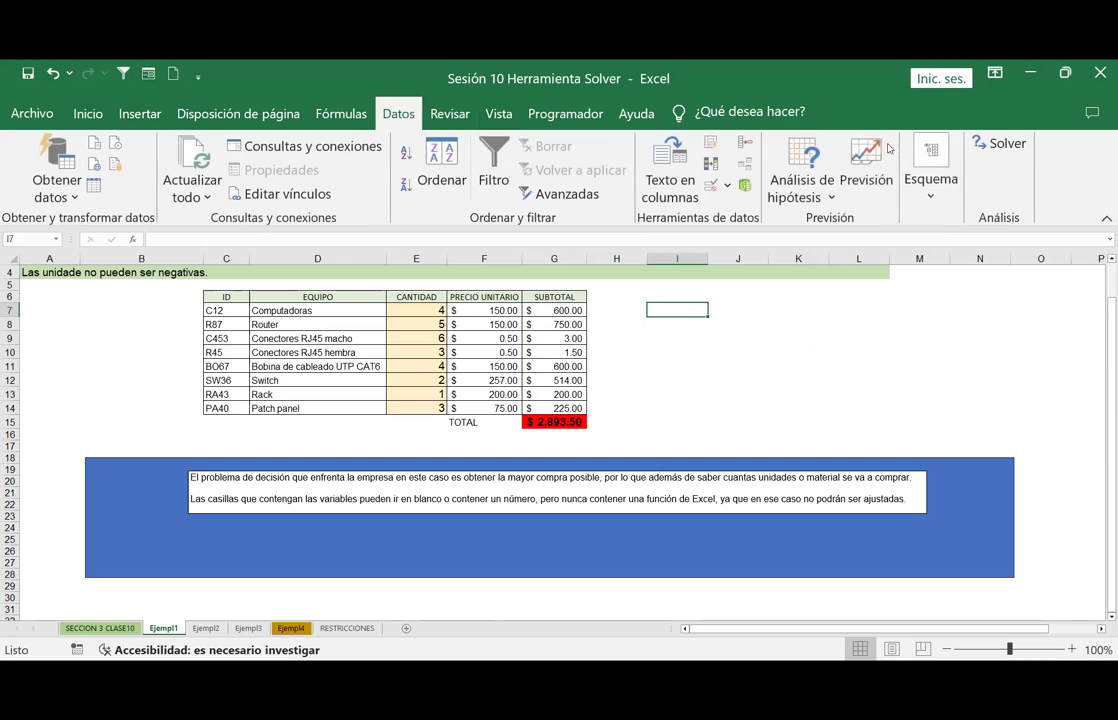
left_click(998, 143)
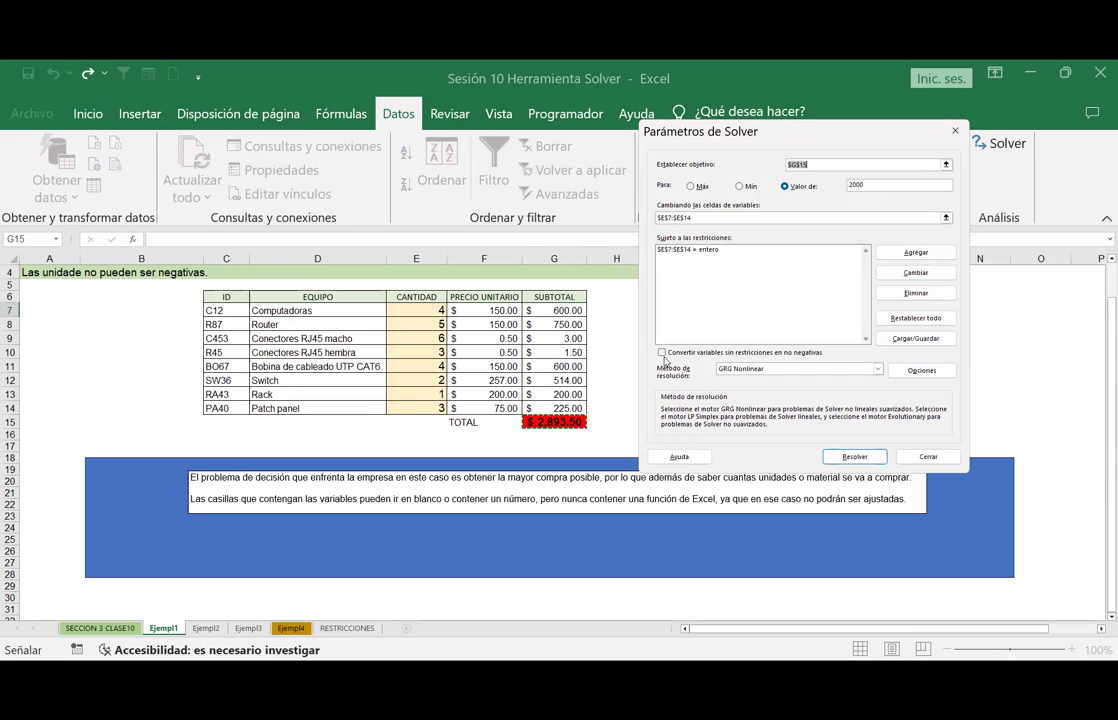
Solve for the 2000 total and keep the whole-number solution.
left_click(663, 356)
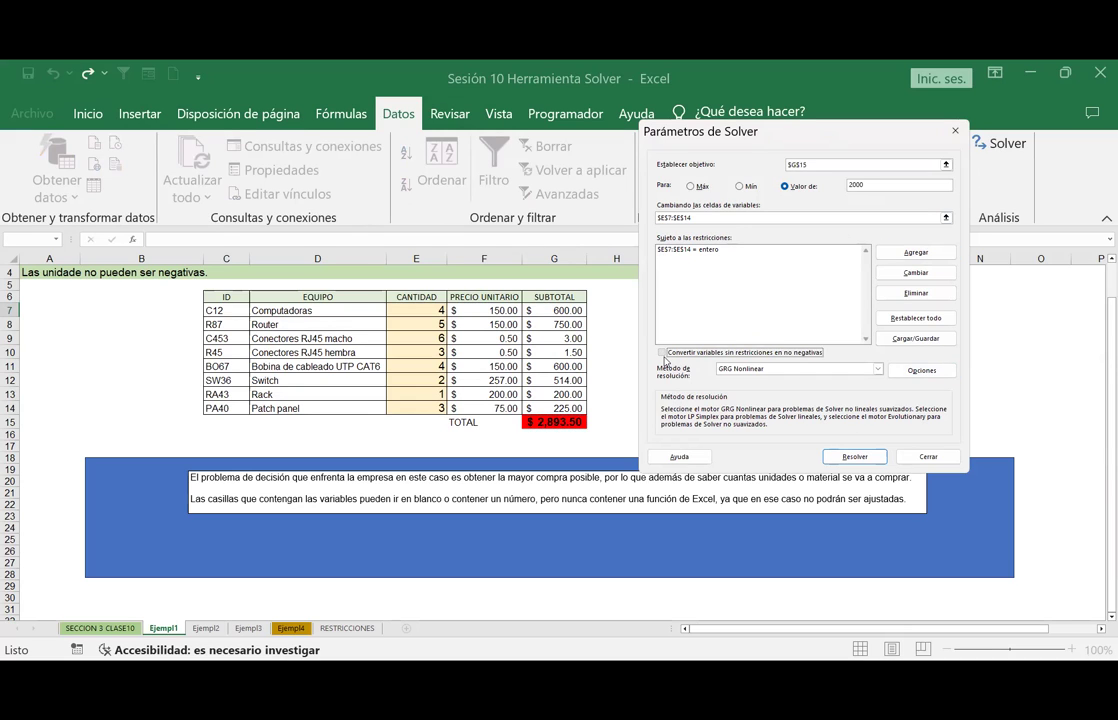
left_click(662, 354)
left_click(867, 459)
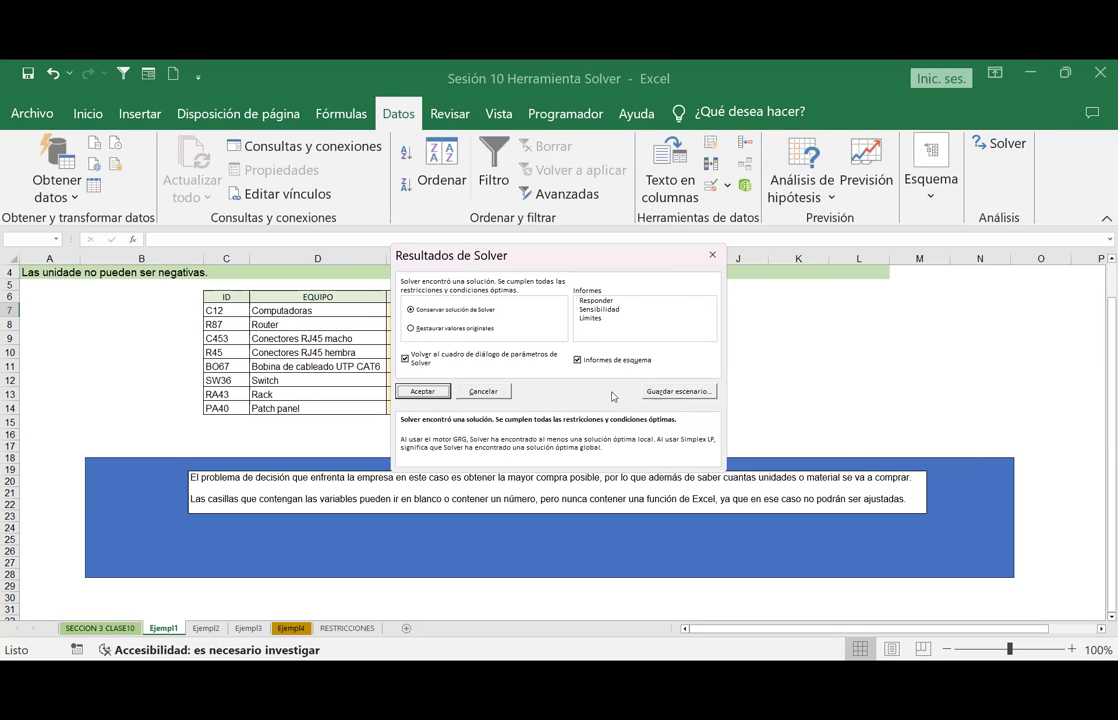
left_click(420, 396)
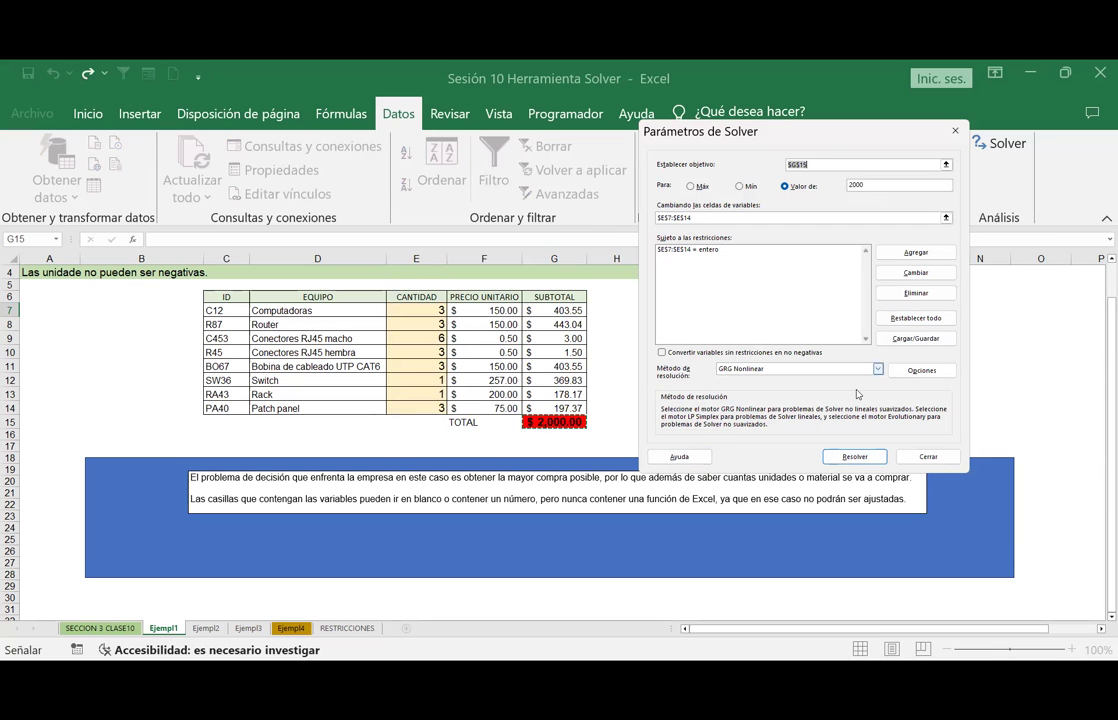
Rerun Solver, generate a Responder answer report, and close Solver.
left_click(855, 457)
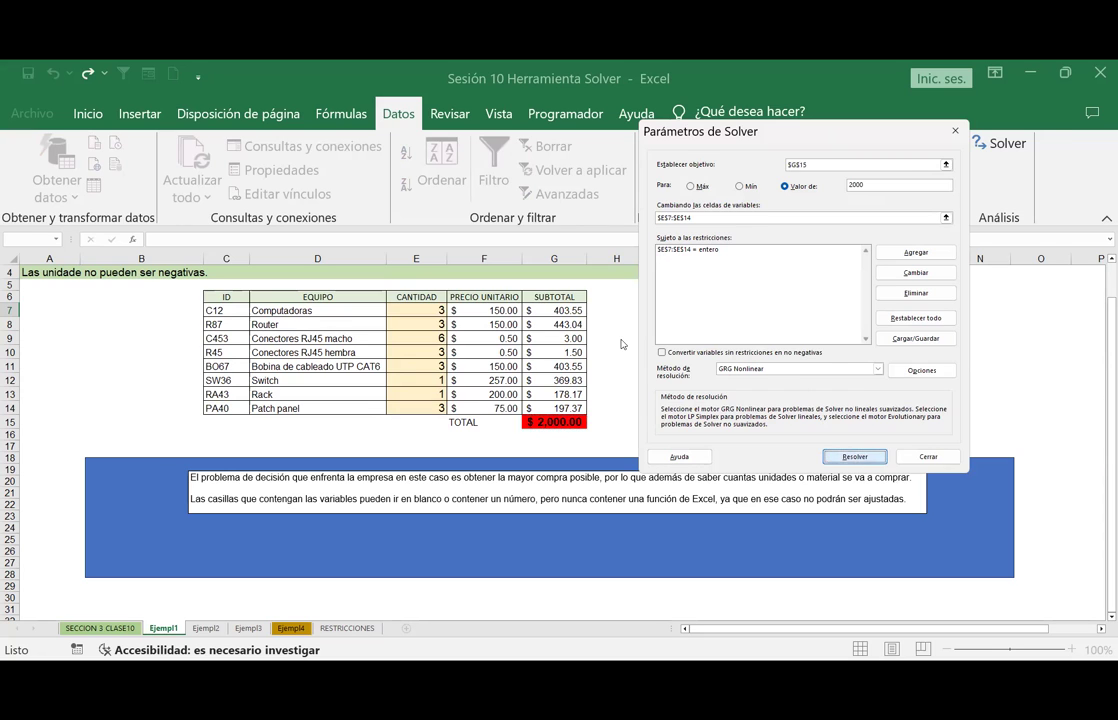
left_click(590, 301)
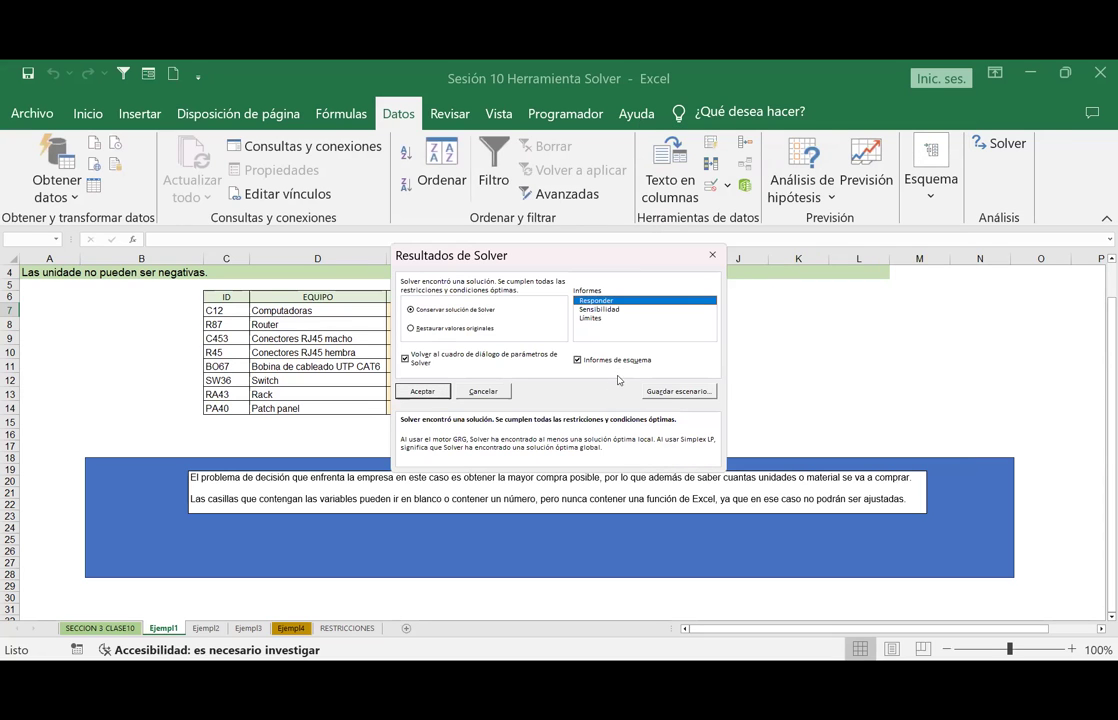
left_click(431, 396)
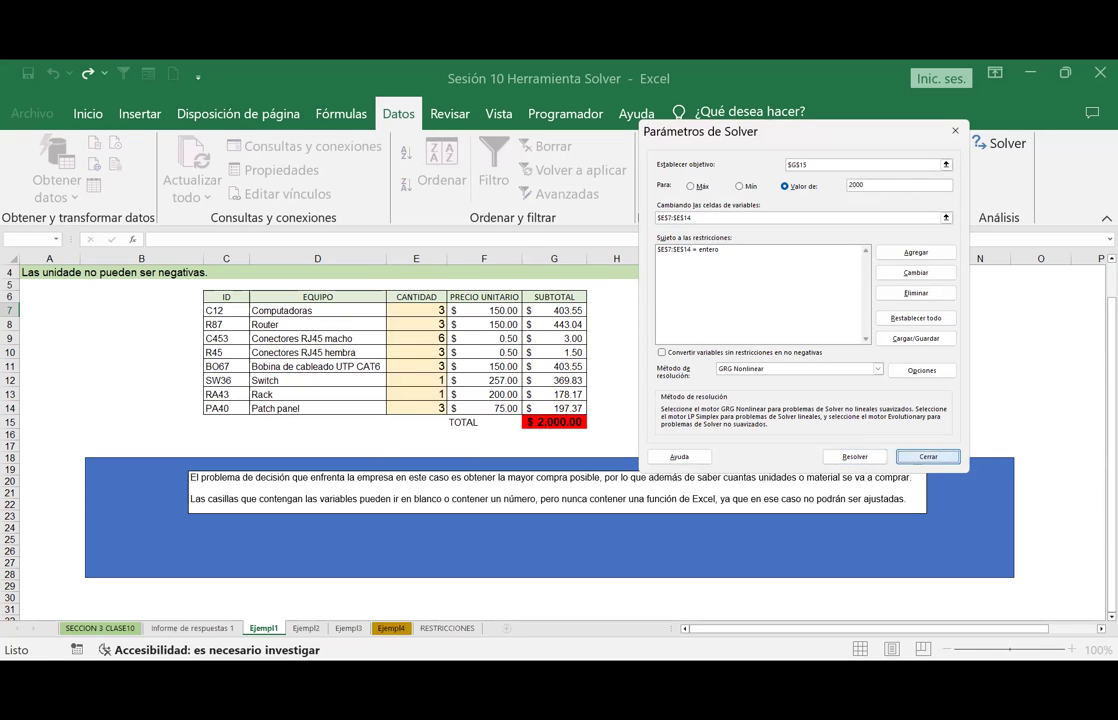
left_click(928, 456)
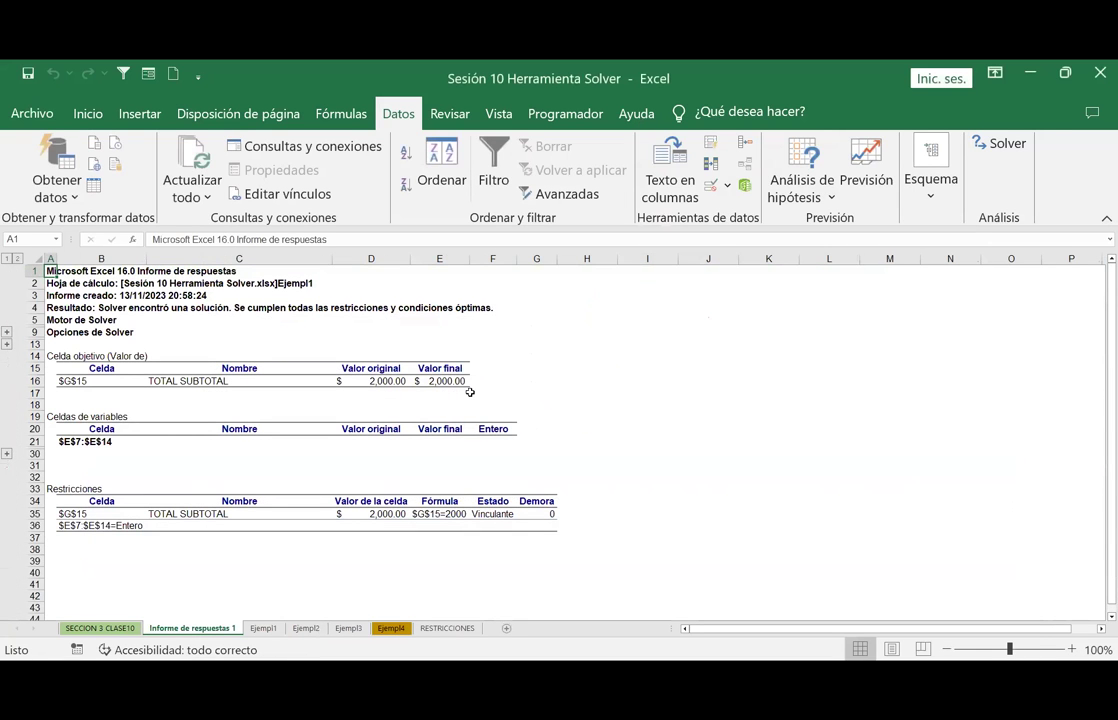
left_click(6, 335)
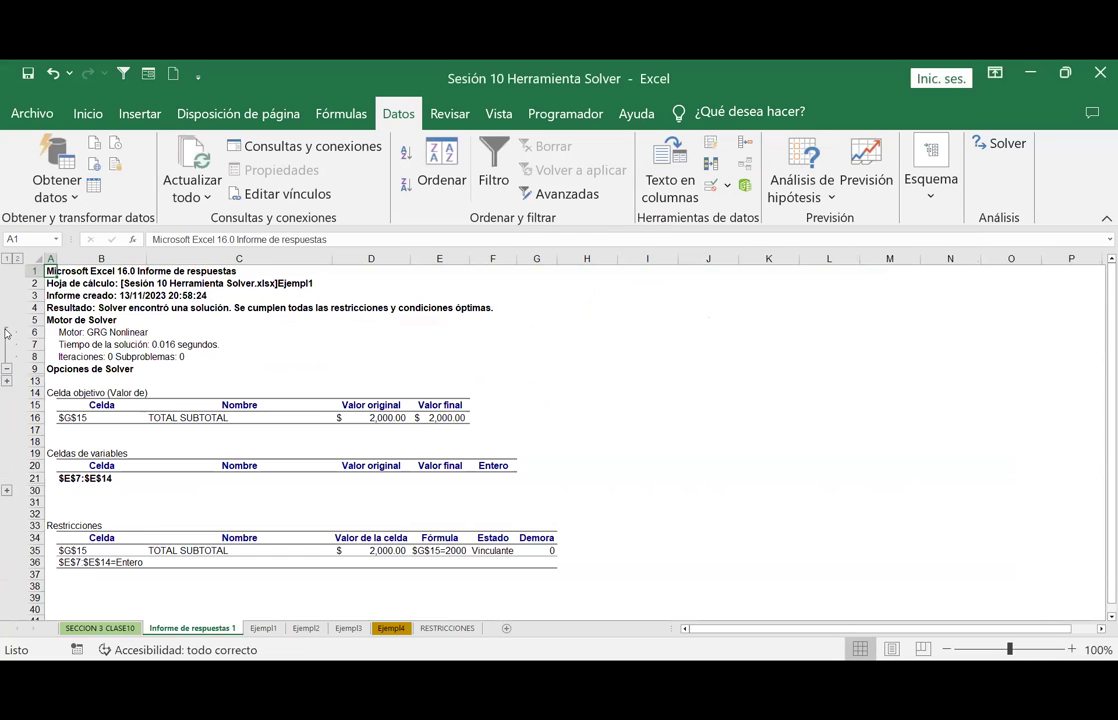
left_click(7, 381)
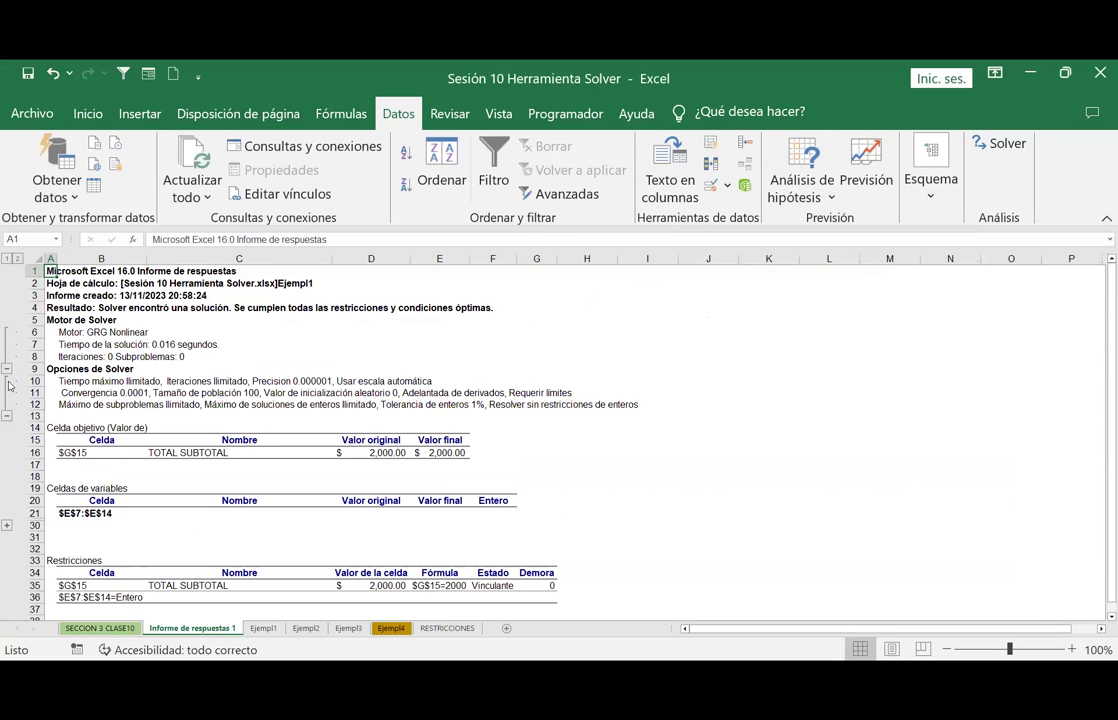
left_click(7, 525)
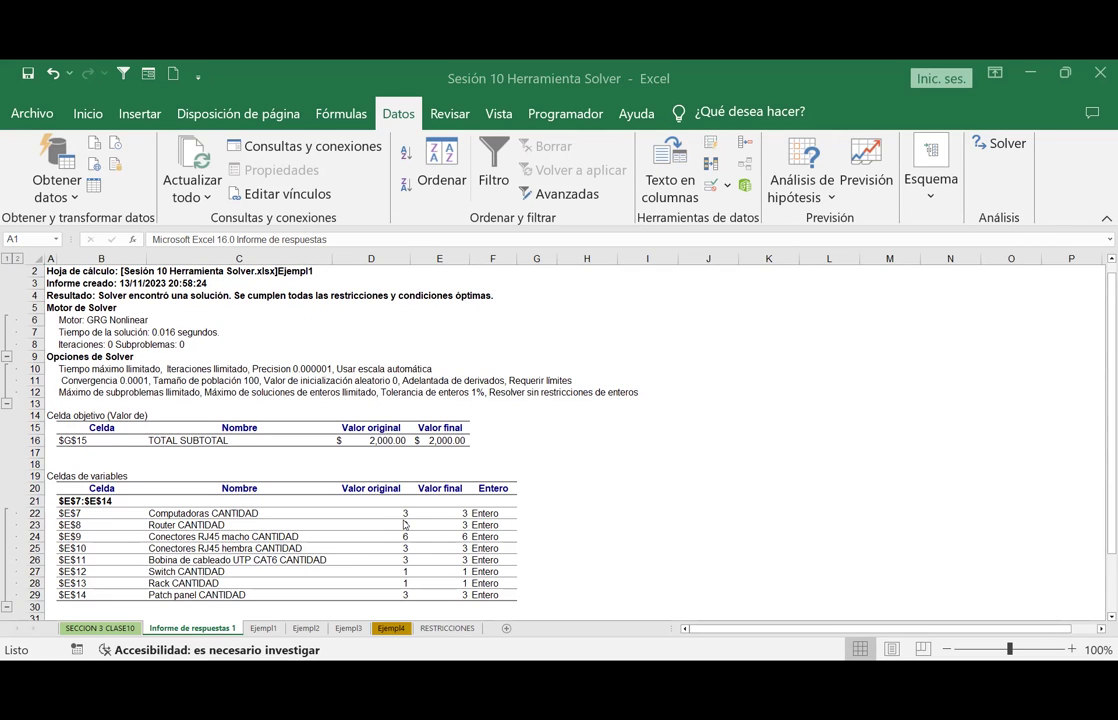
scroll(443, 519, "down", 2)
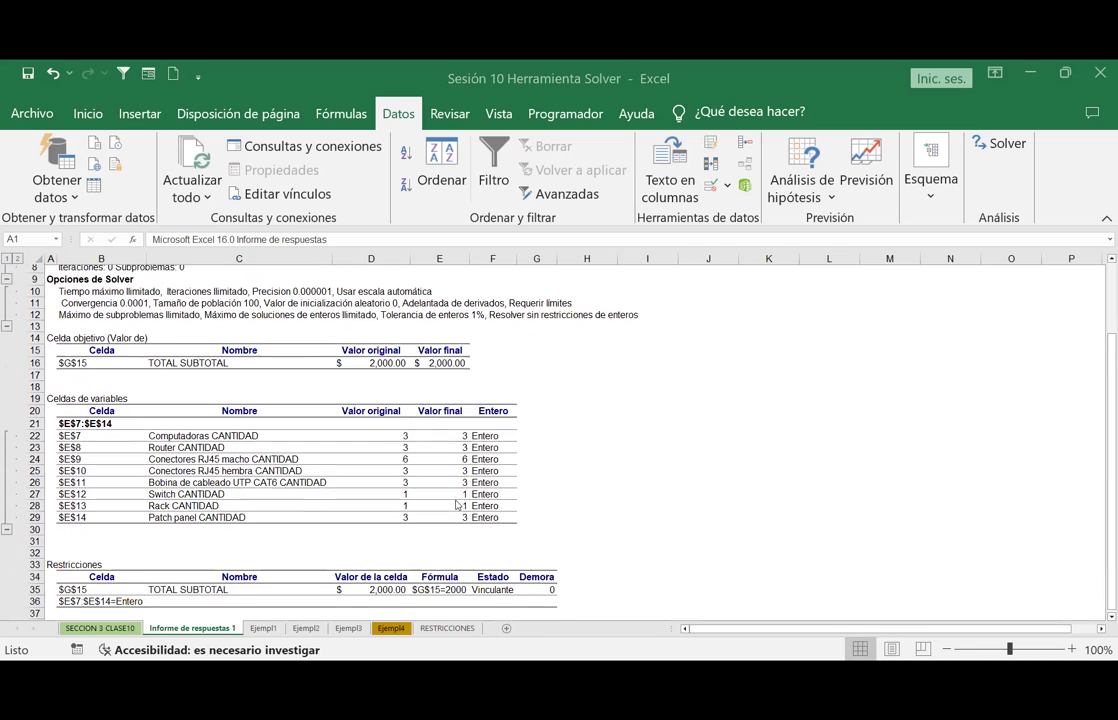
scroll(412, 426, "down", 1)
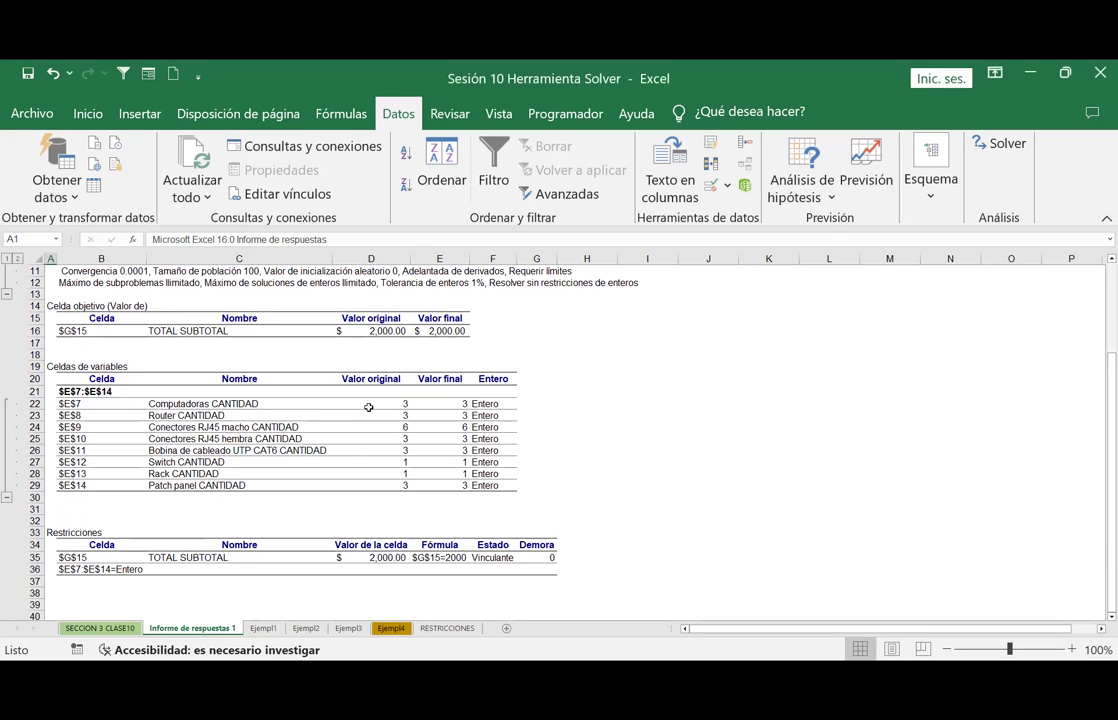
left_click(369, 407)
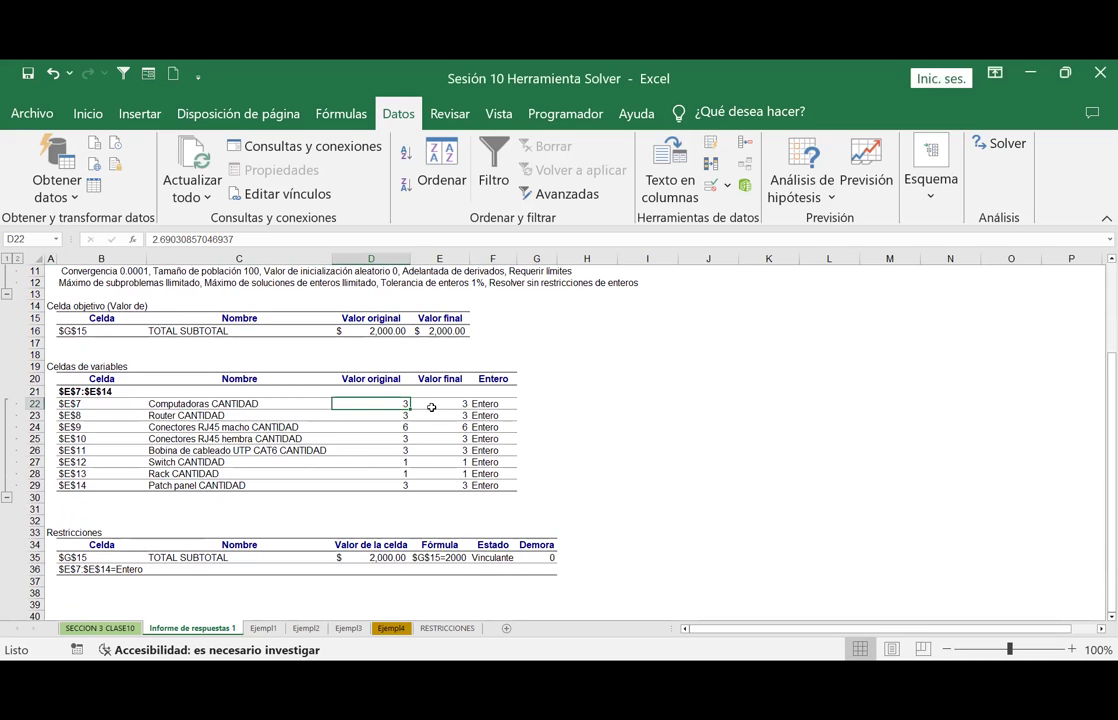
left_click(432, 407)
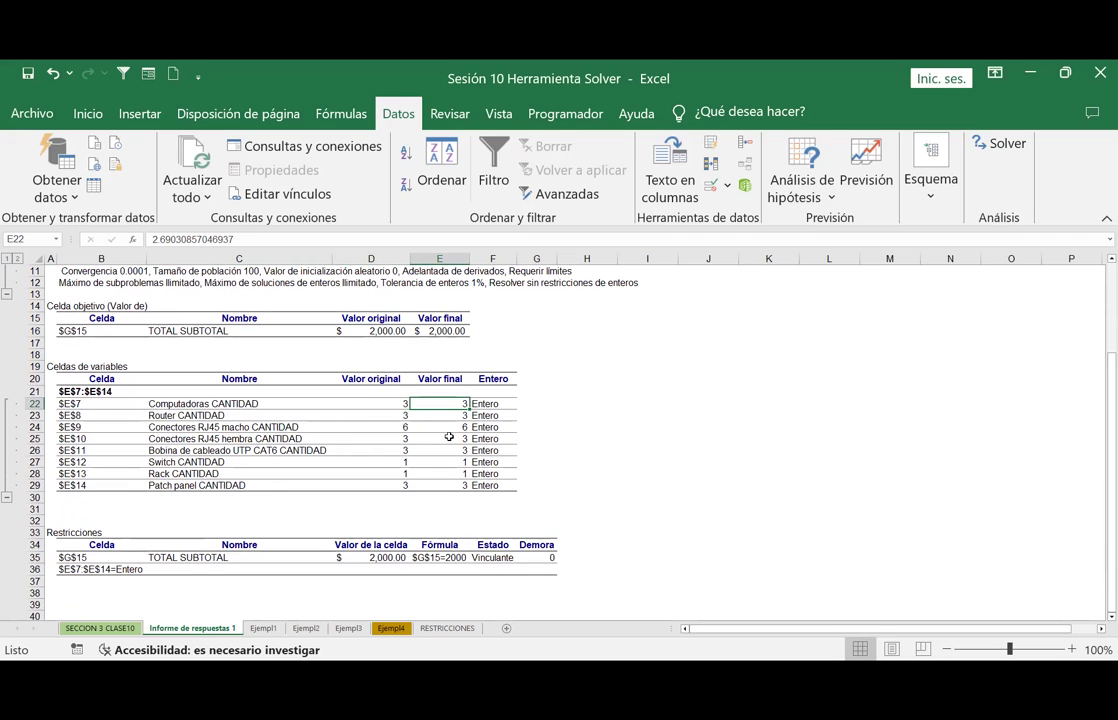
Delete the old report sheet, then change G15's $2,000.00 TOTAL fill from red to green.
right_click(210, 631)
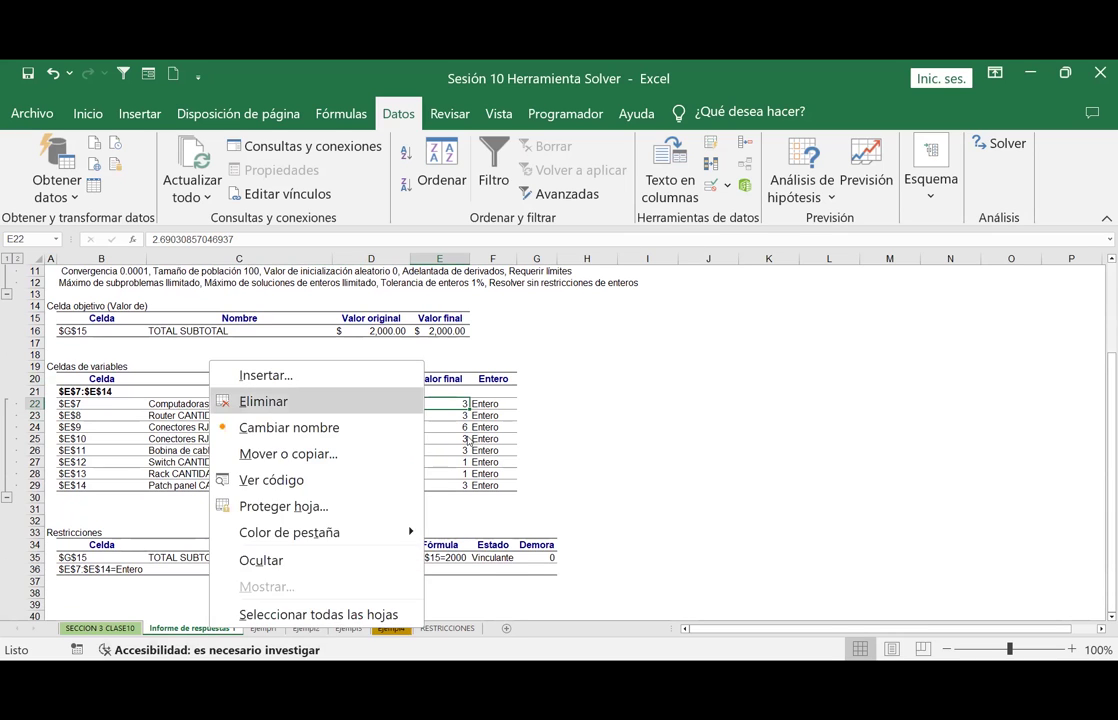
key("Return")
key("Return")
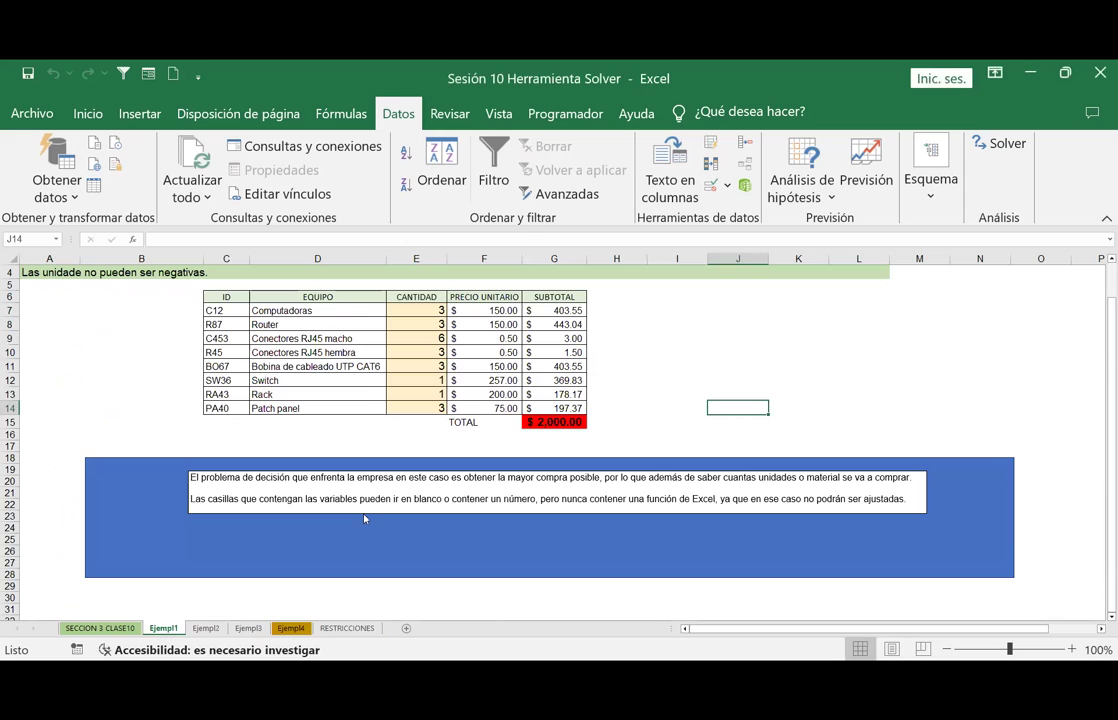
left_click(557, 421)
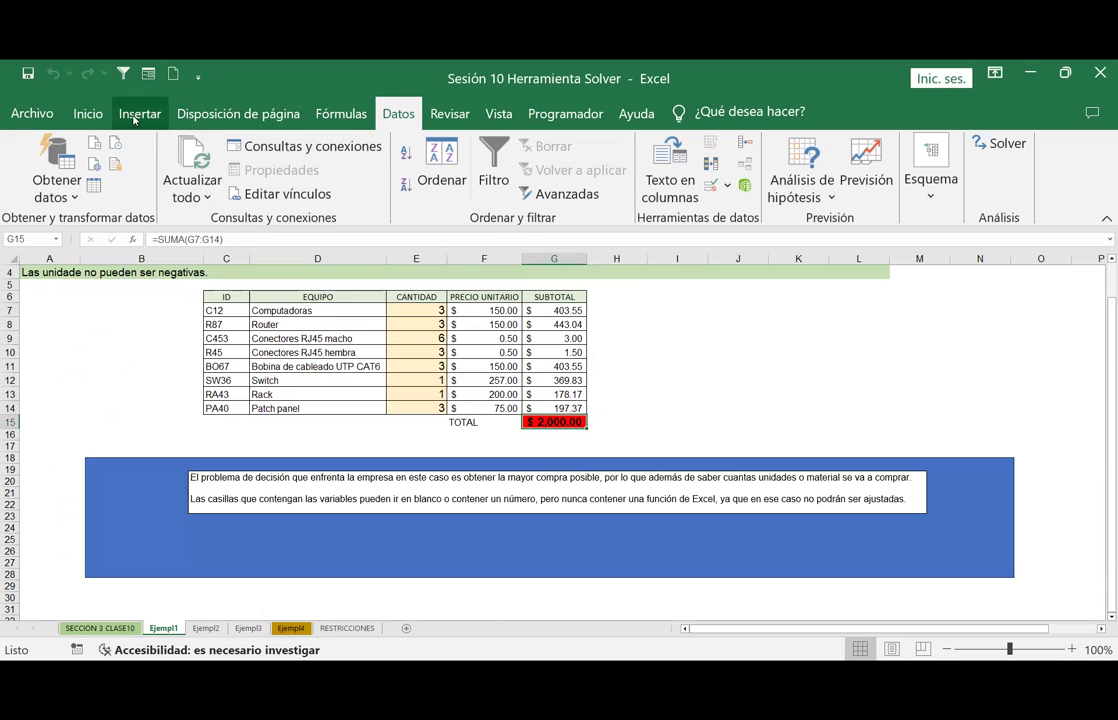
left_click(88, 114)
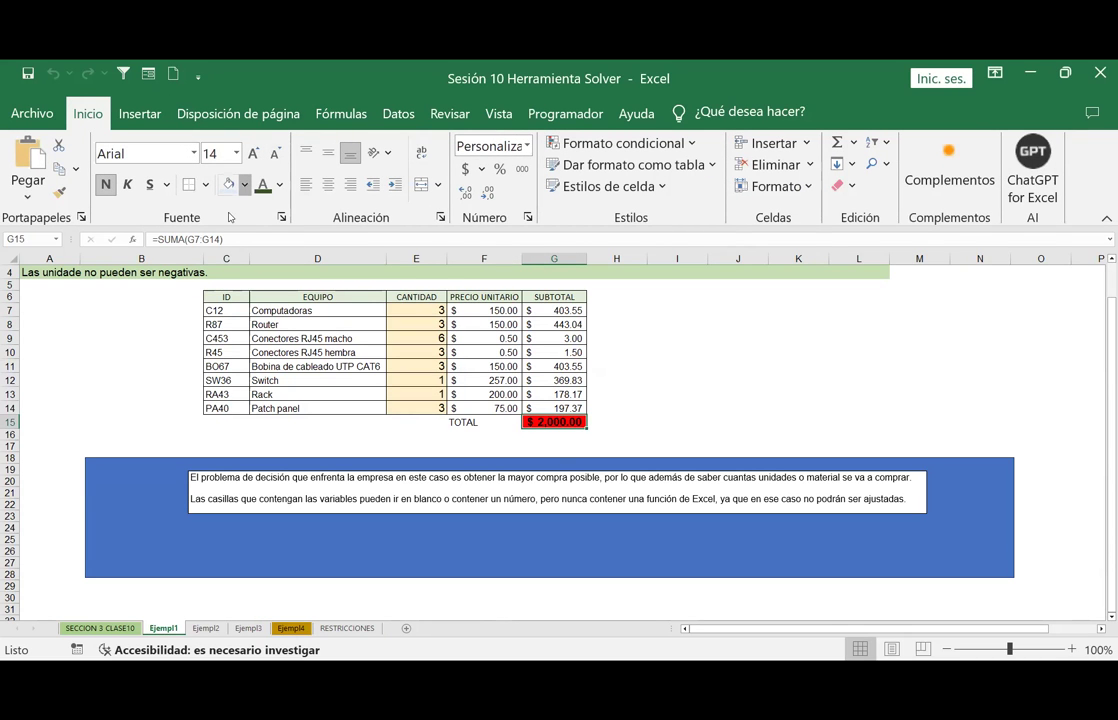
left_click(244, 184)
left_click(291, 346)
left_click(677, 366)
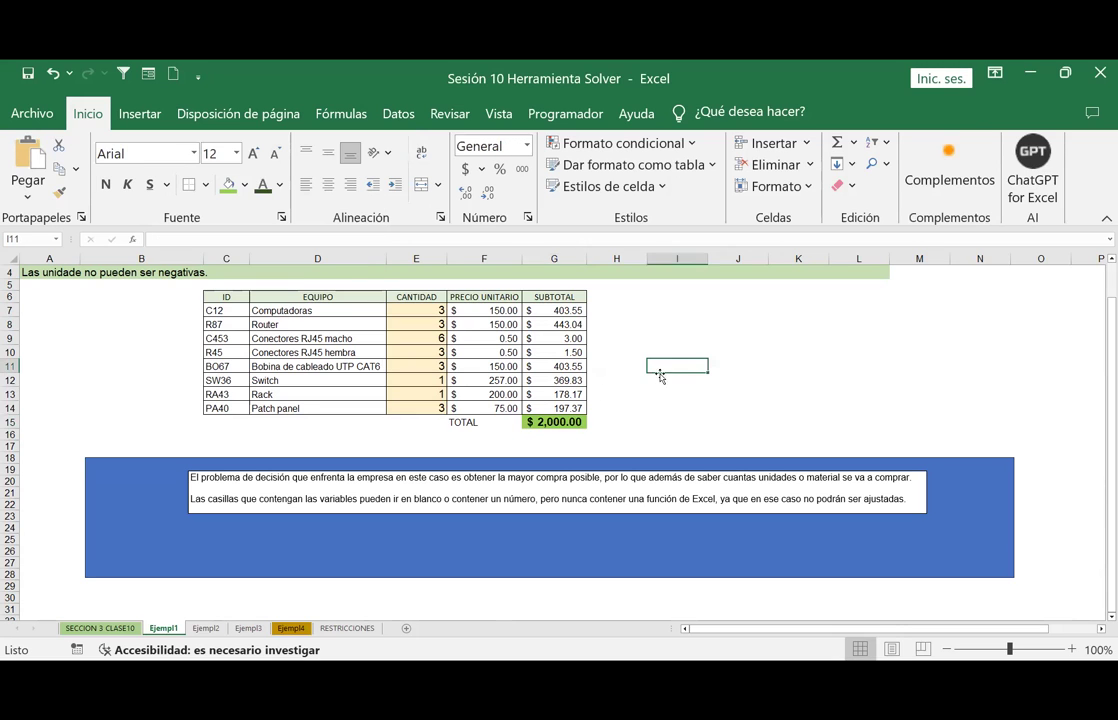
left_click(547, 423)
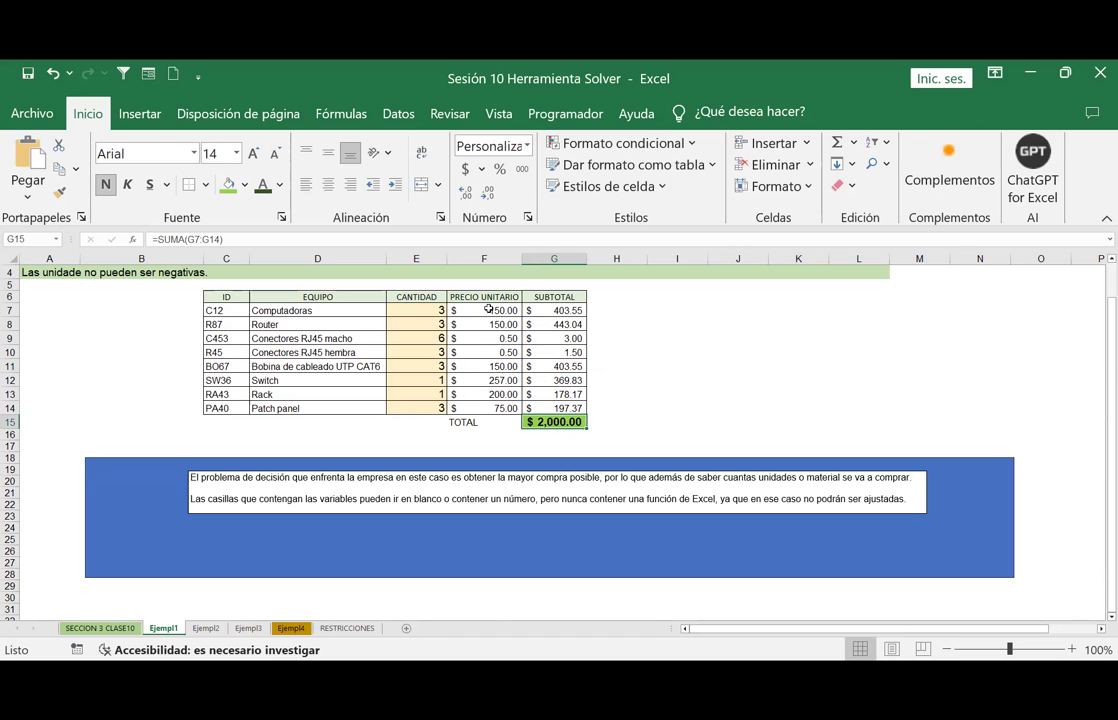
Enter 5 Computadoras, 2 Switch and 2 Rack, raising the TOTAL to $2,712.45.
left_click(419, 311)
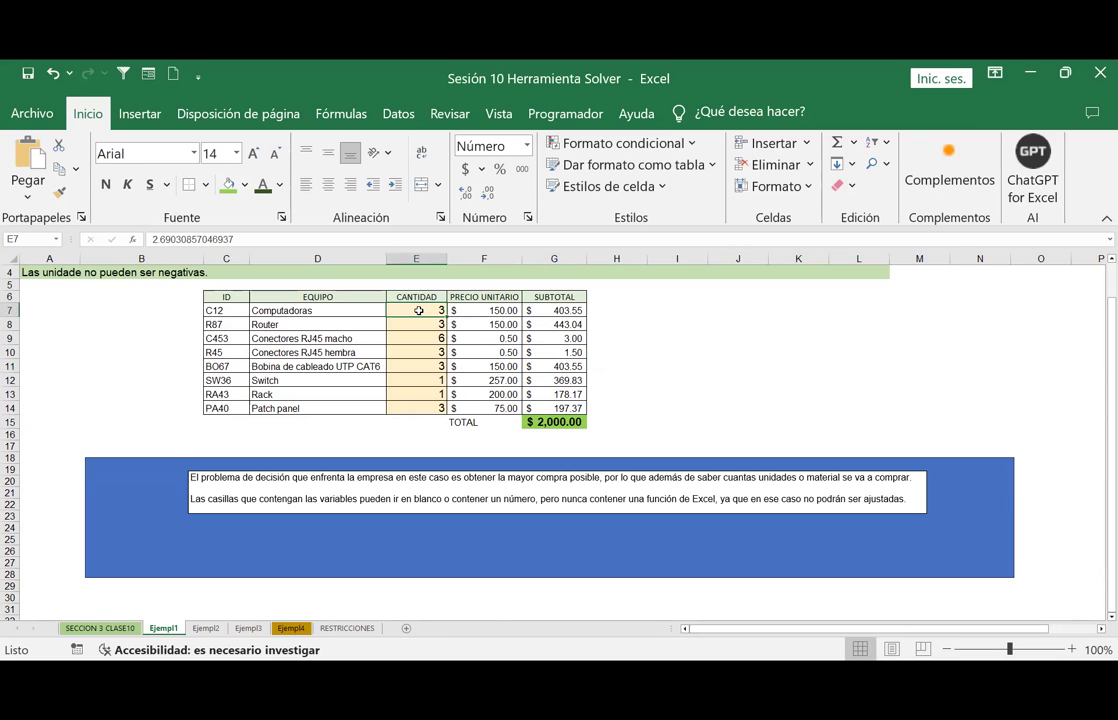
type("5")
key("Return")
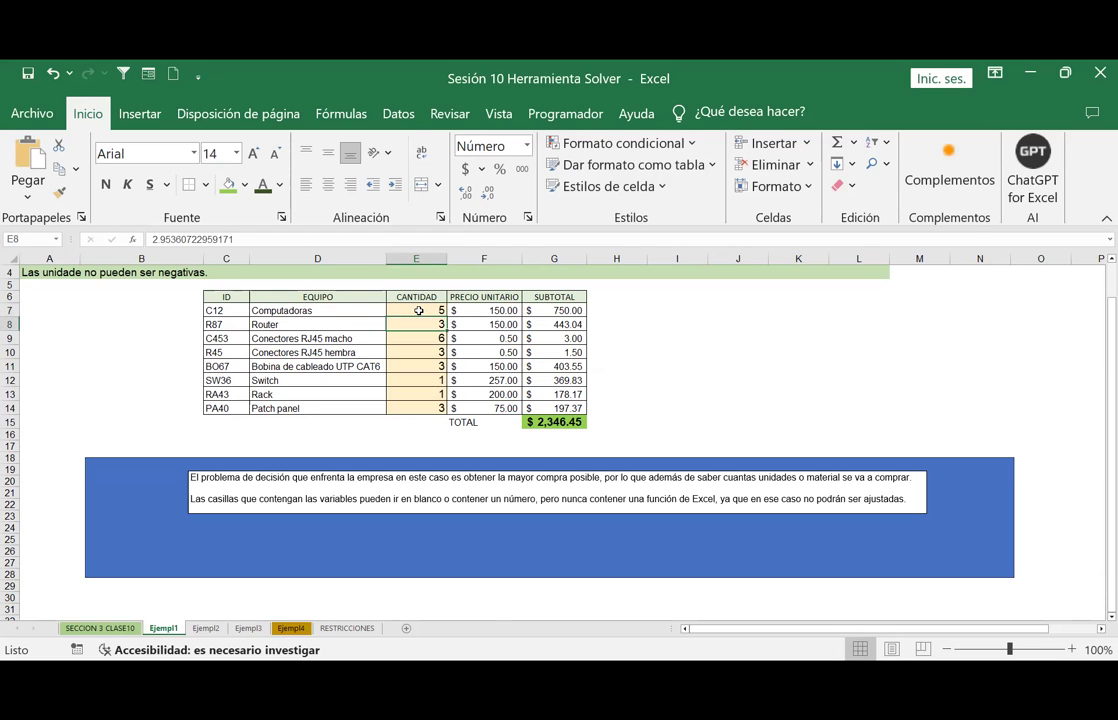
key("Down")
key("Down")
key("Down")
key("Down")
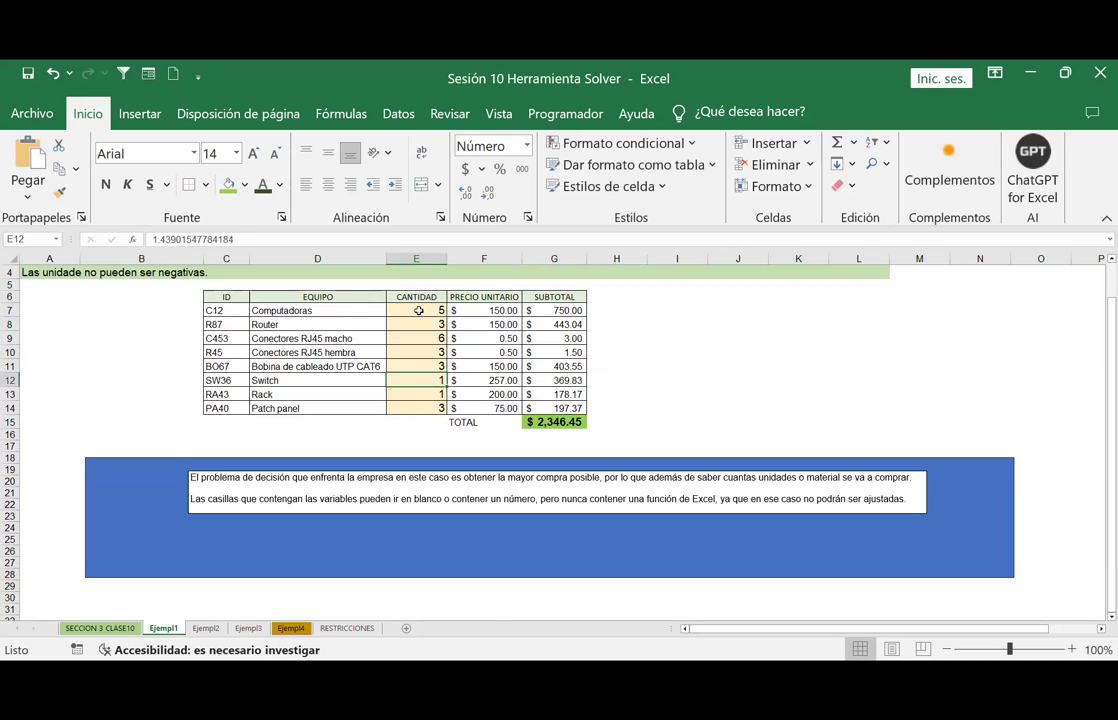
type("2")
key("Return")
type("2")
key("Return")
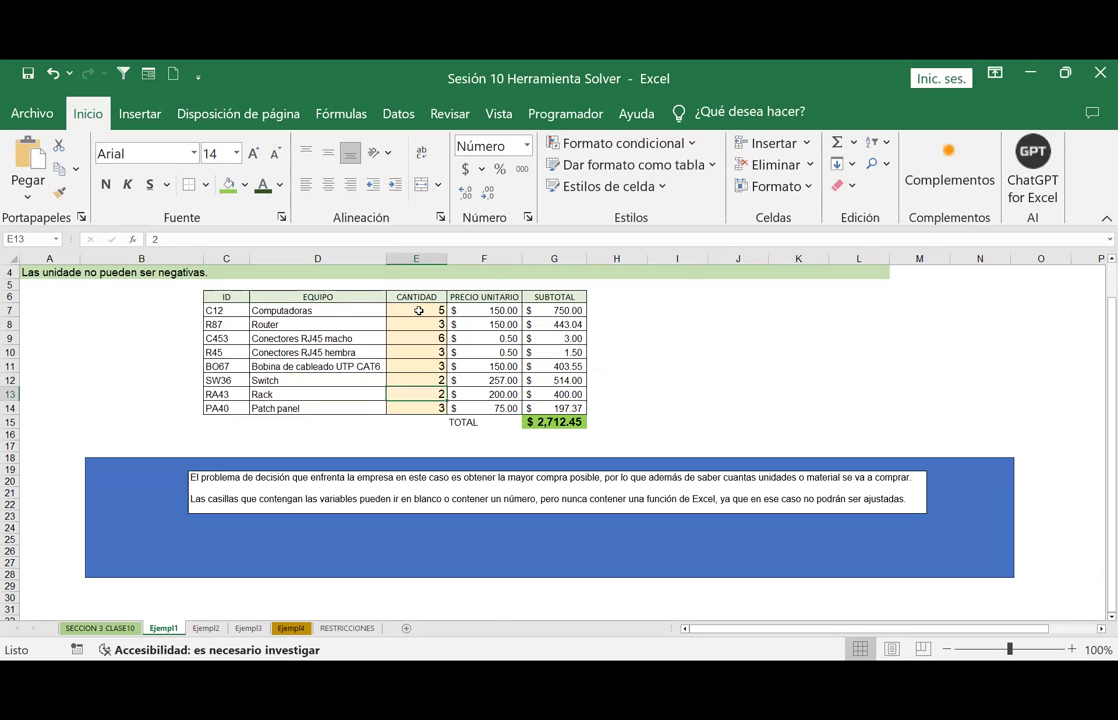
right_click(170, 630)
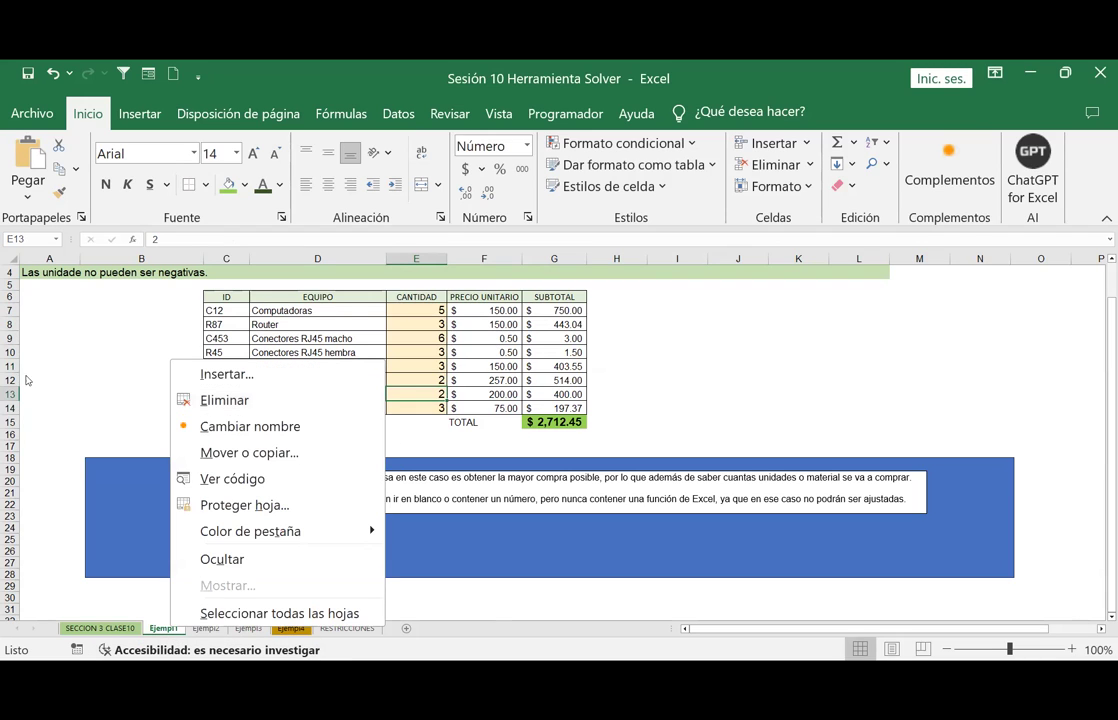
key("Escape")
left_click(794, 364)
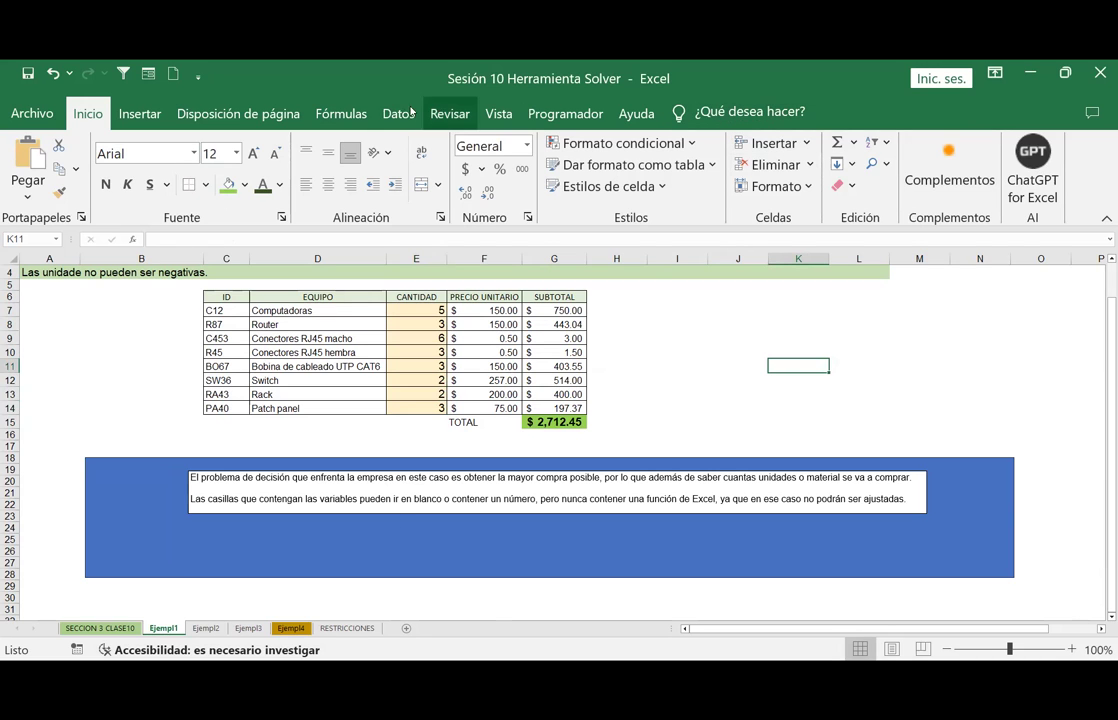
Look through the Datos outline grouping options without changing anything.
left_click(398, 113)
left_click(933, 195)
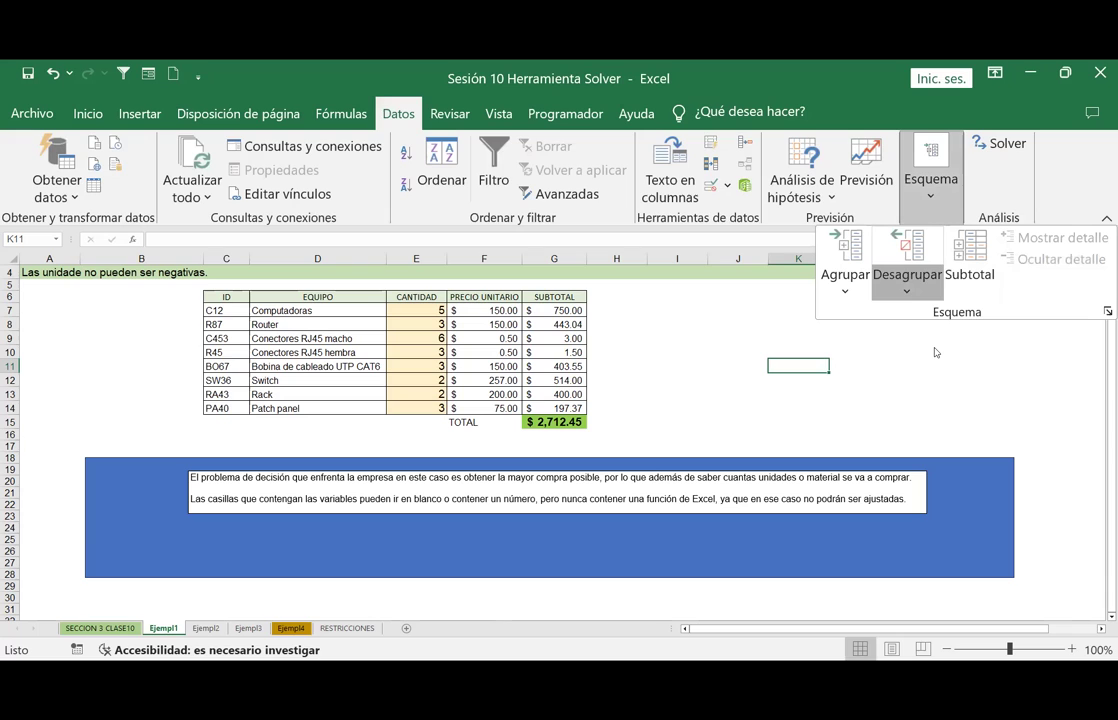
left_click(842, 297)
left_click(400, 312)
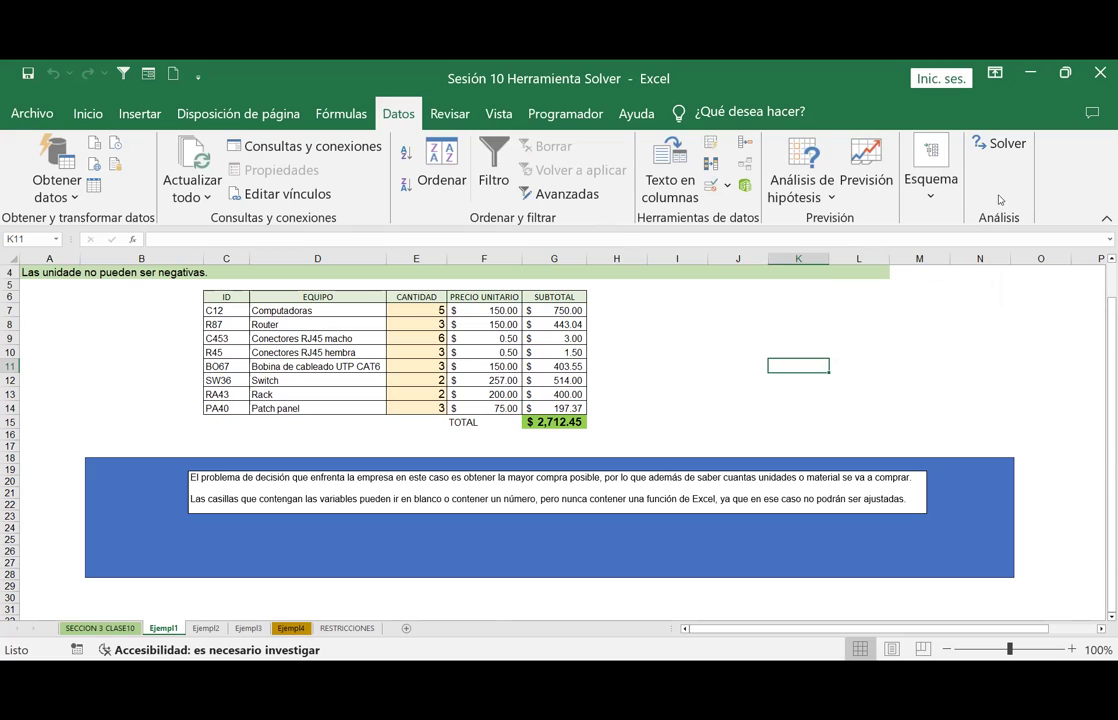
Set Solver to $G$15 = 2000 with the integer constraint and non-negative variables.
left_click(1008, 145)
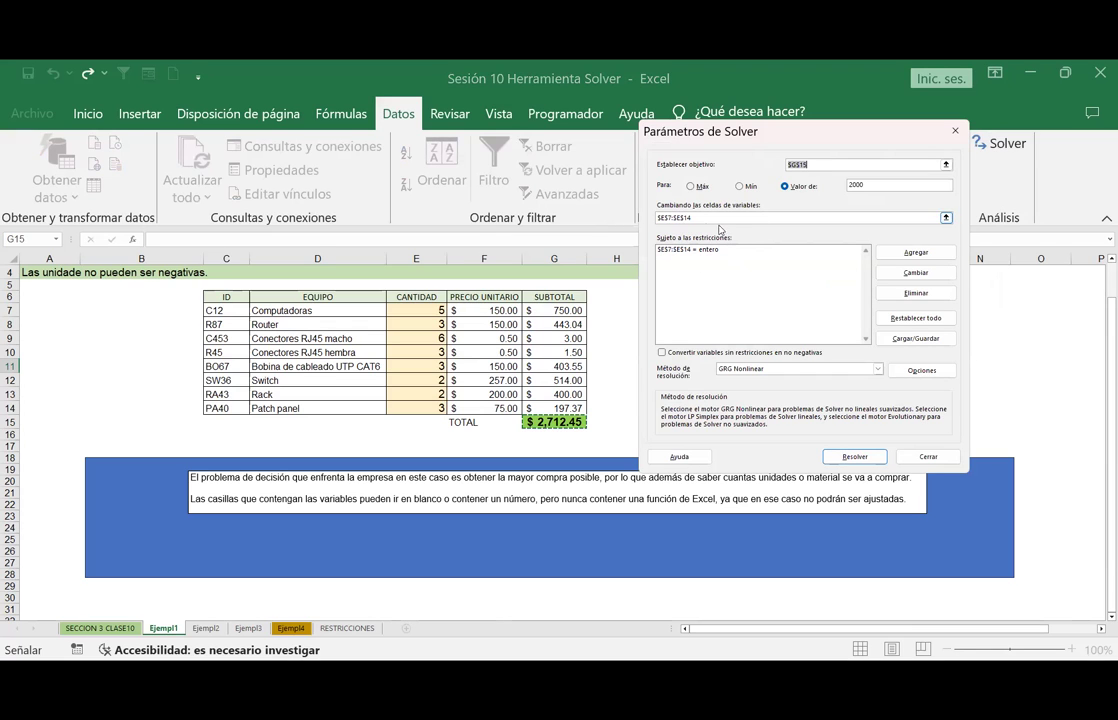
left_click(819, 165)
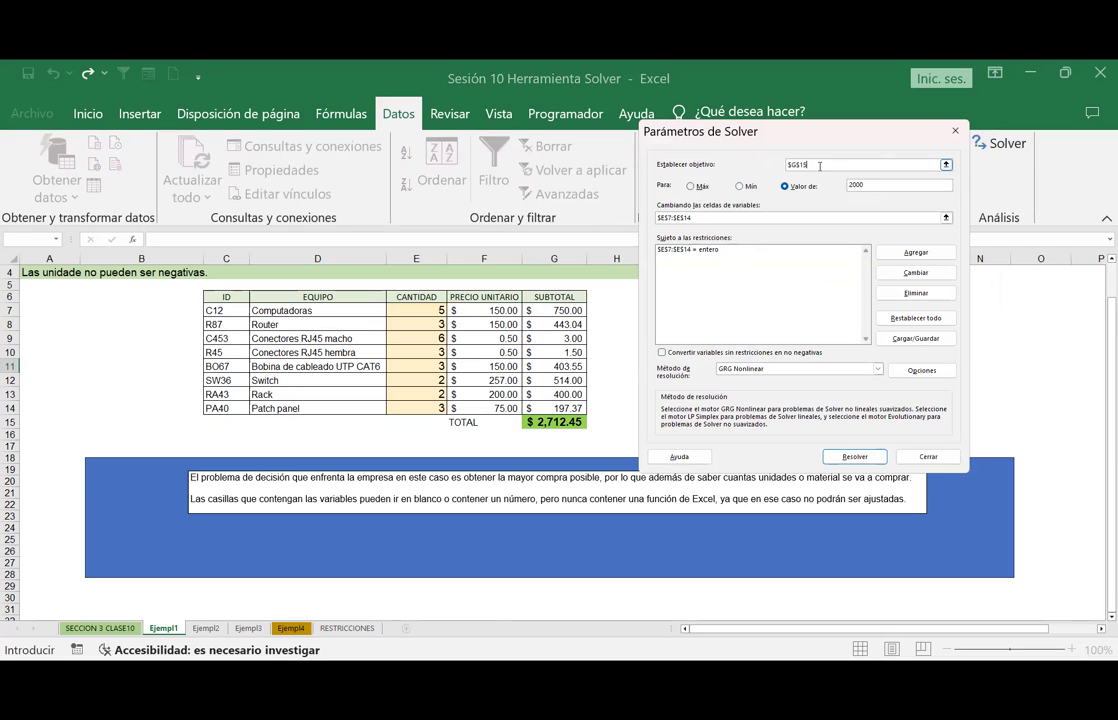
double_click(886, 184)
left_click(694, 250)
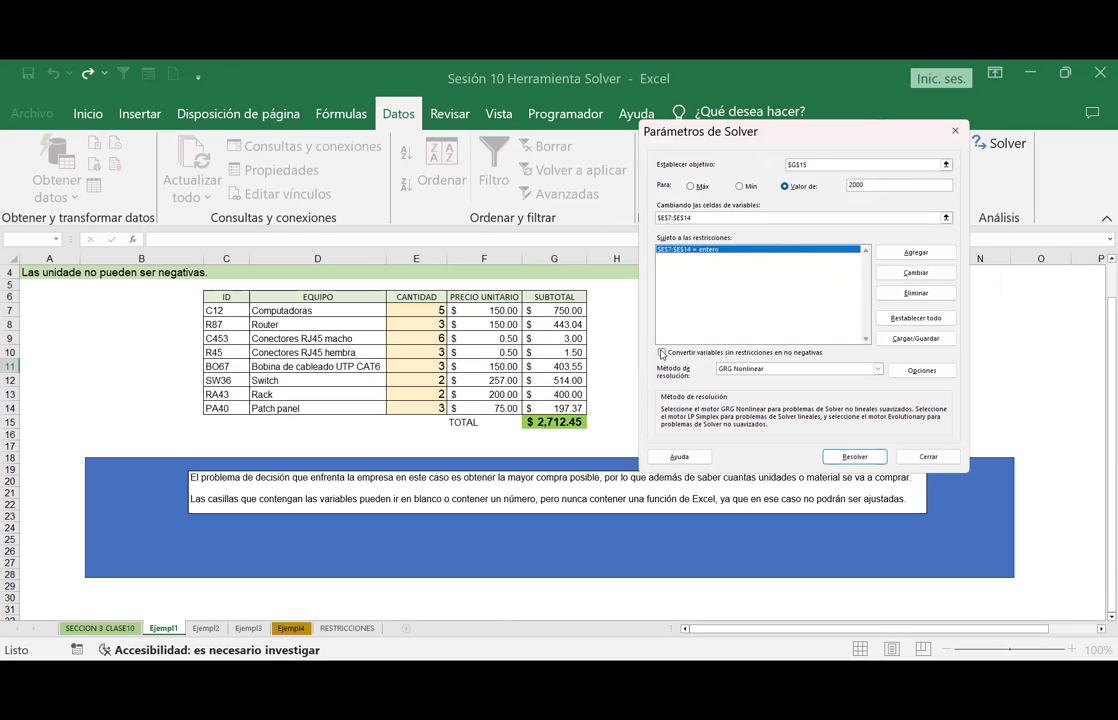
left_click(661, 353)
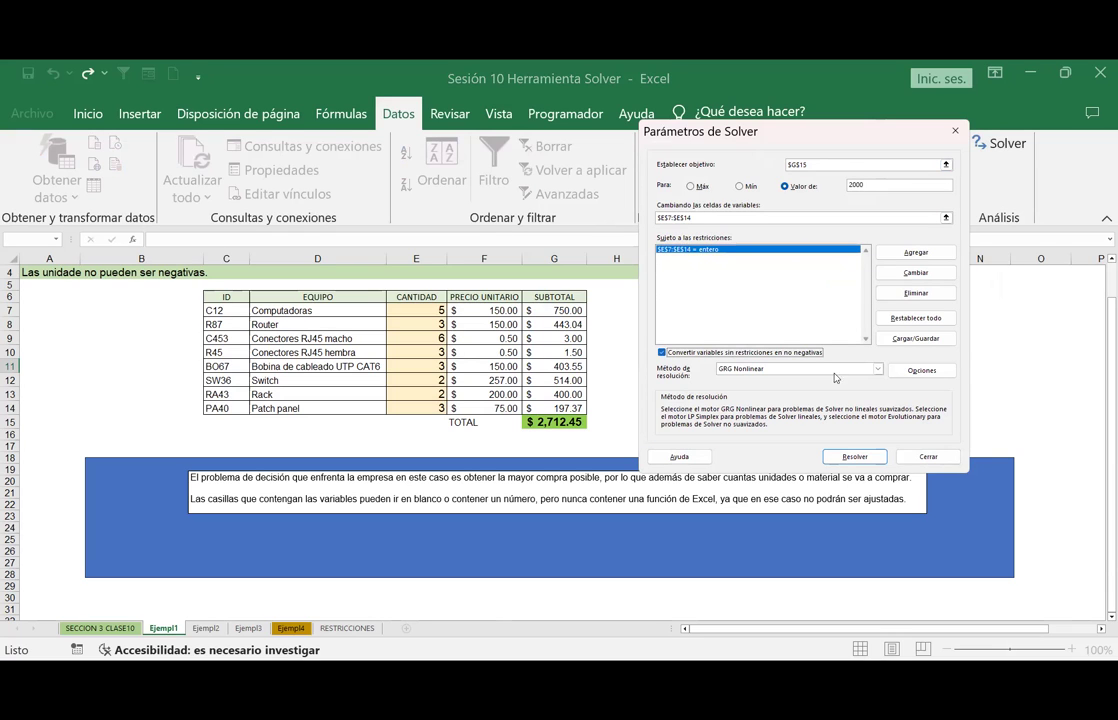
Solve, keep the result with a Responder report, and view the new Informe de respuestas 1.
left_click(855, 460)
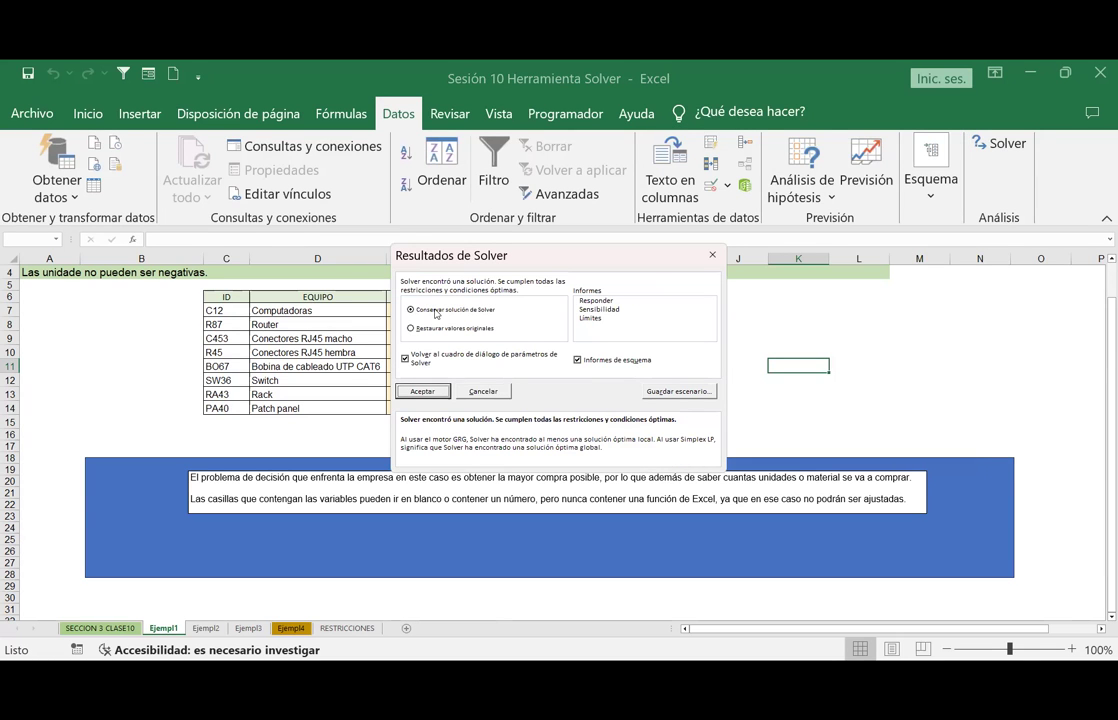
left_click(596, 301)
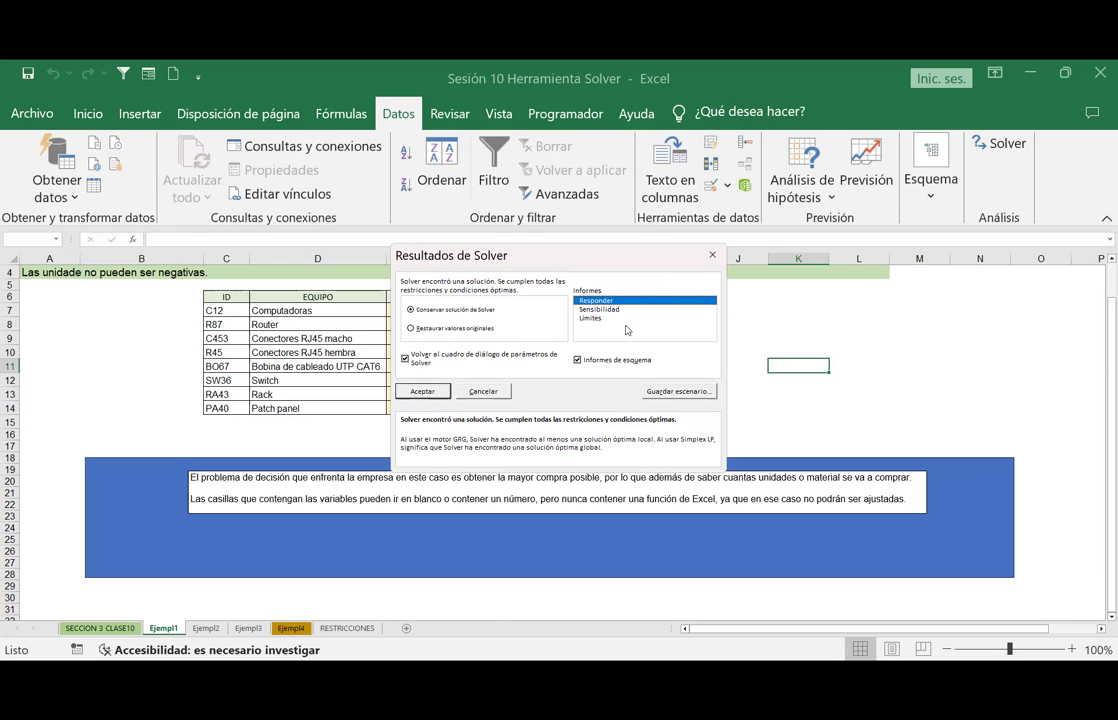
left_click(421, 391)
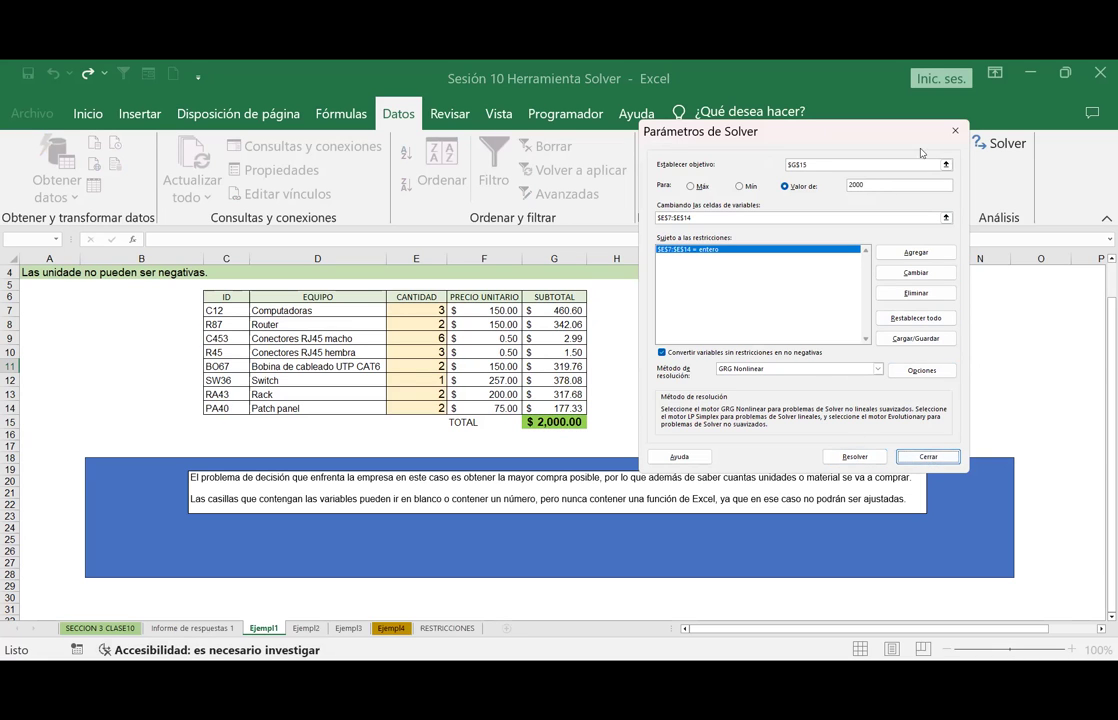
left_click(955, 131)
left_click(200, 628)
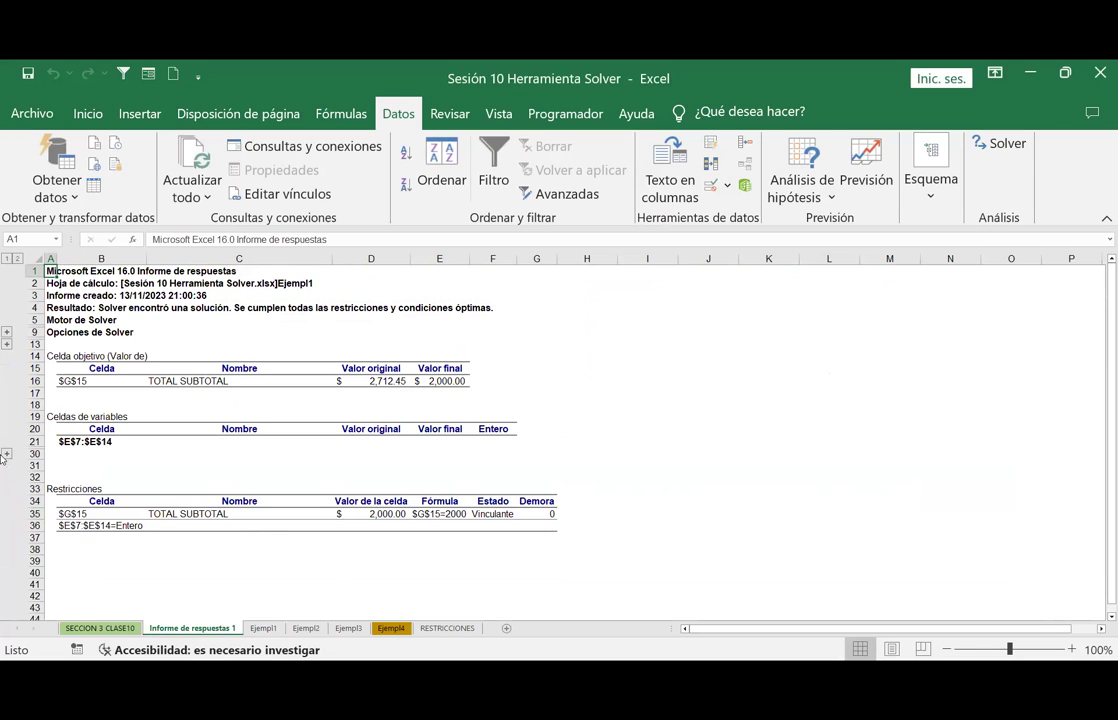
Expand the variable cells in Informe de respuestas 1 and check Computadoras' quantity change from 5 to 3.
left_click(6, 454)
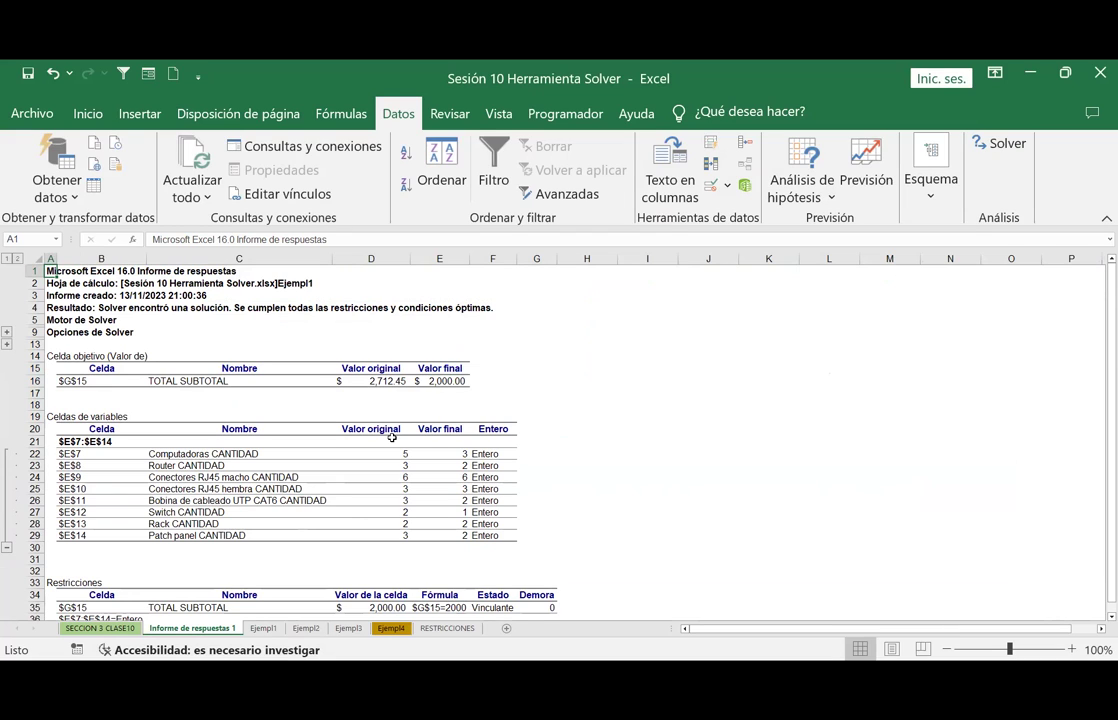
left_click(393, 453)
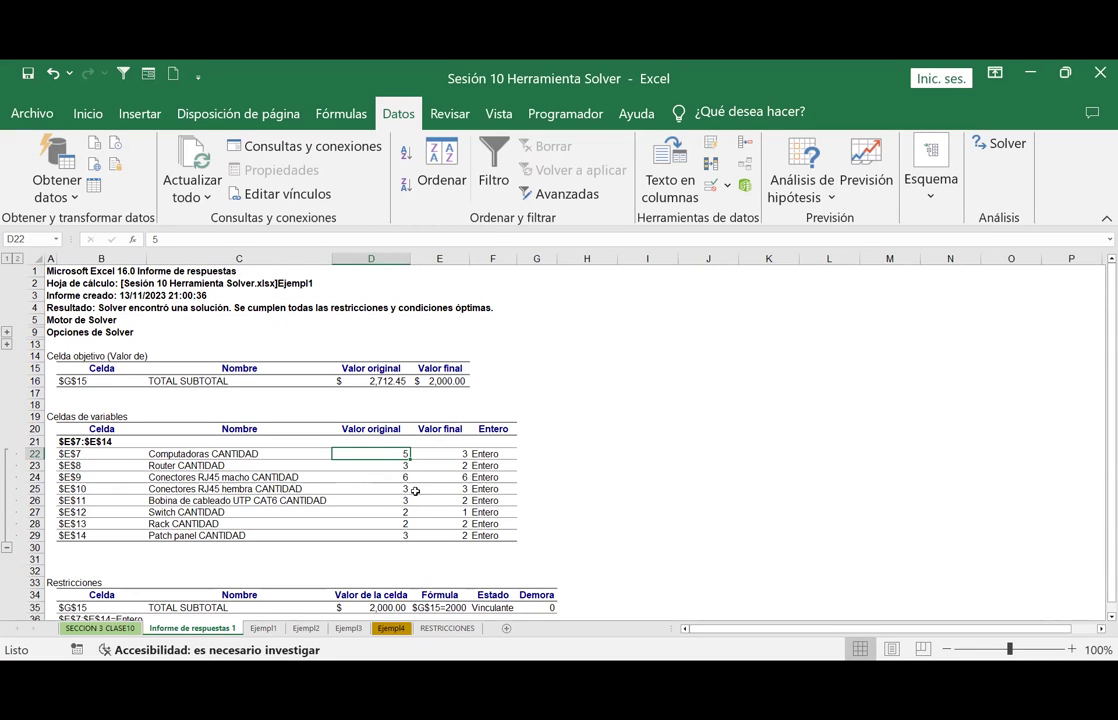
left_click(438, 450)
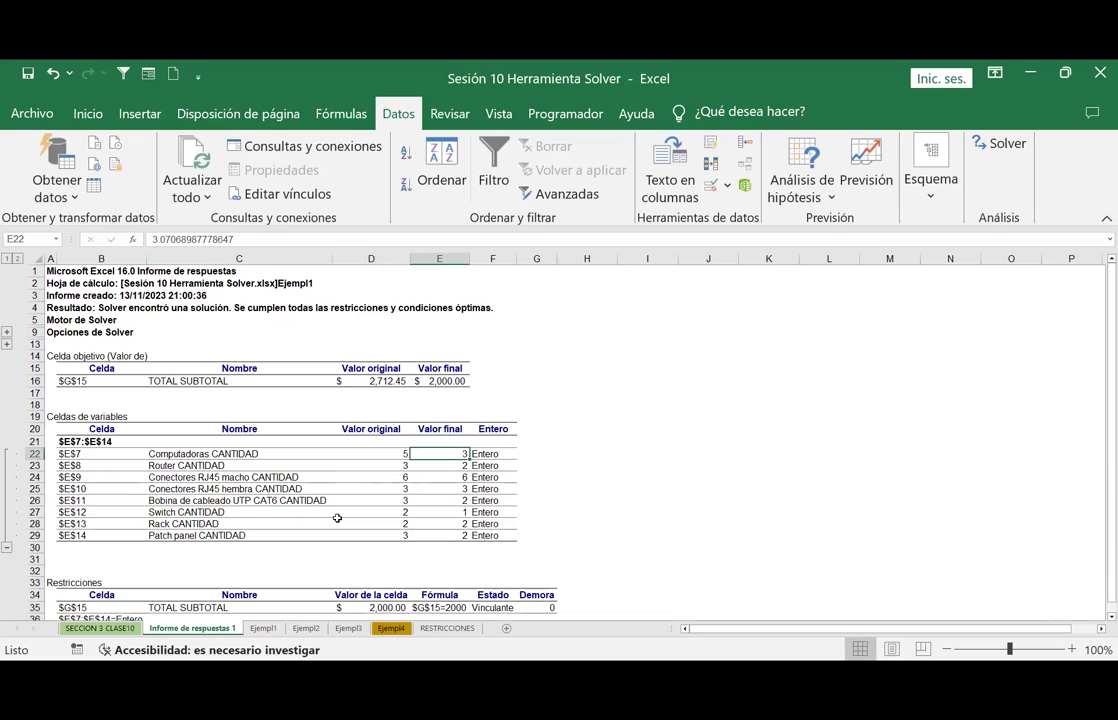
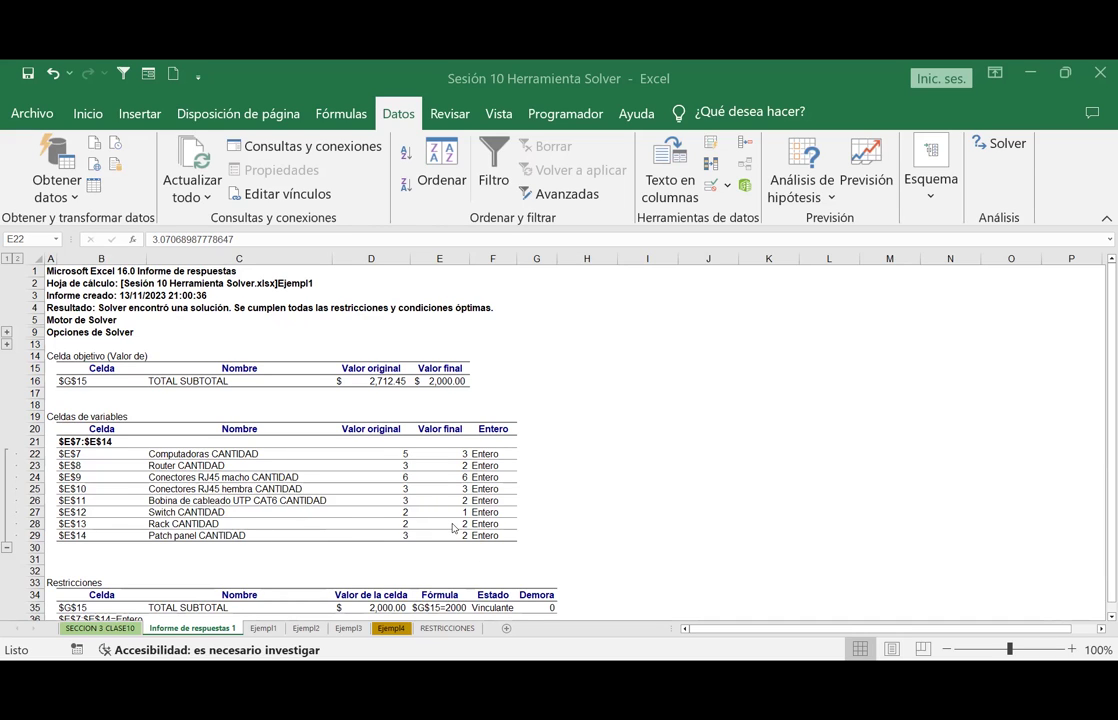
Review the Solver answer report's Patch panel value and the $G$15=2000 constraint.
left_click(455, 535)
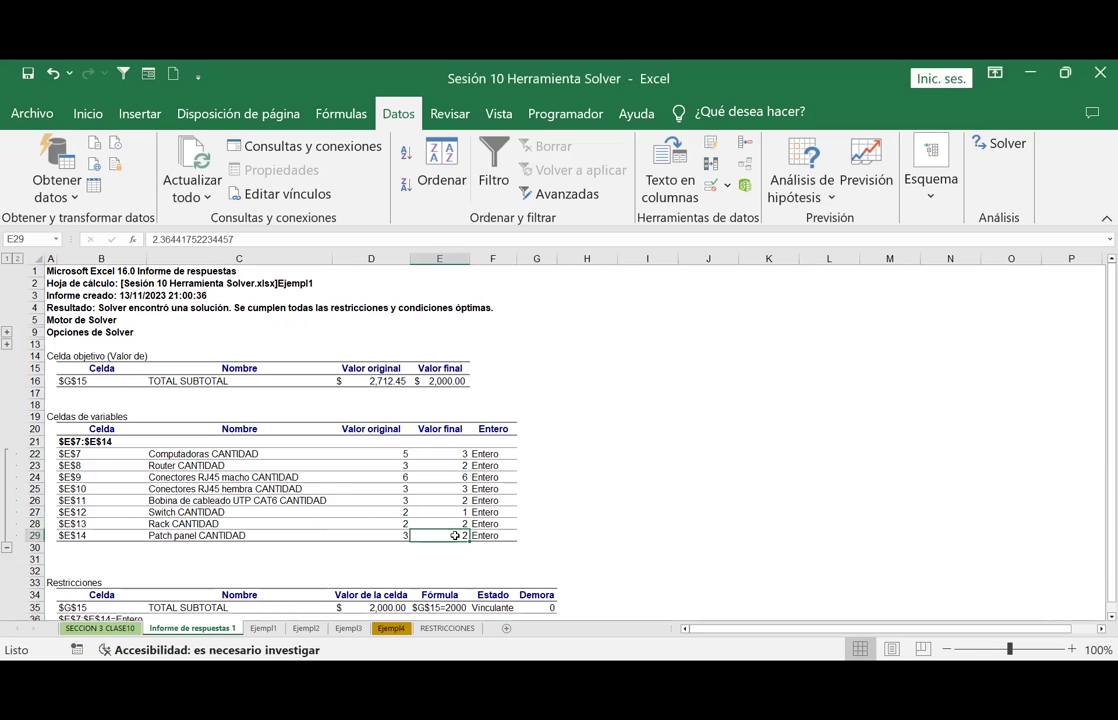
scroll(584, 508, "down", 5)
scroll(584, 508, "up", 1)
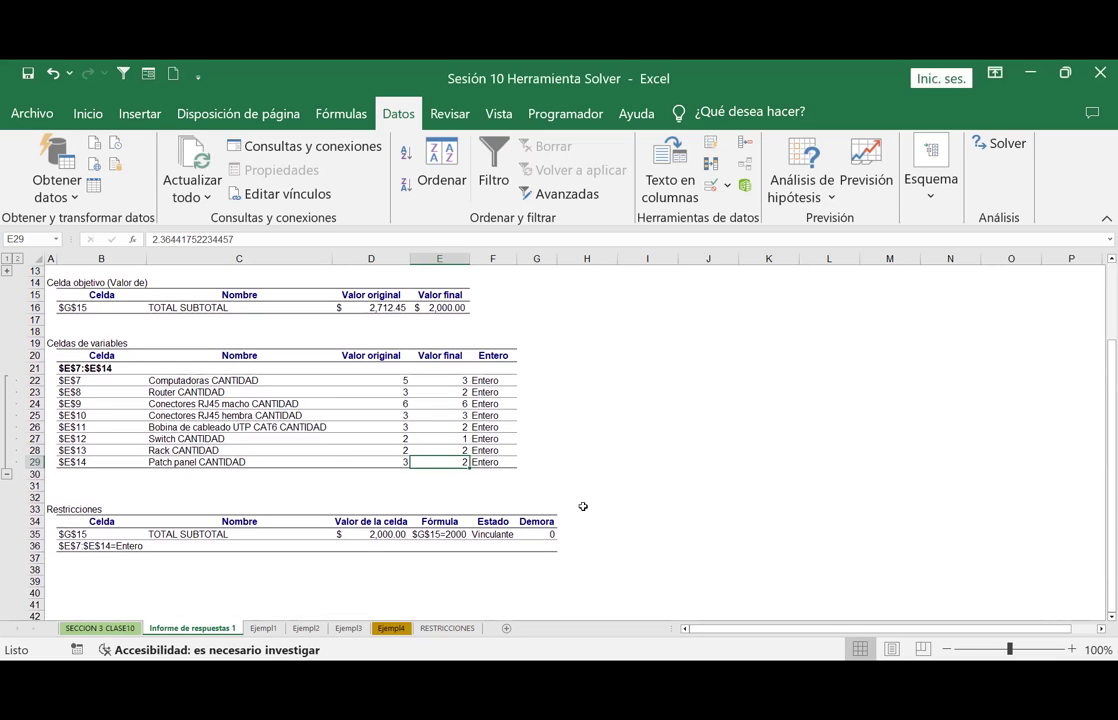
left_click(379, 535)
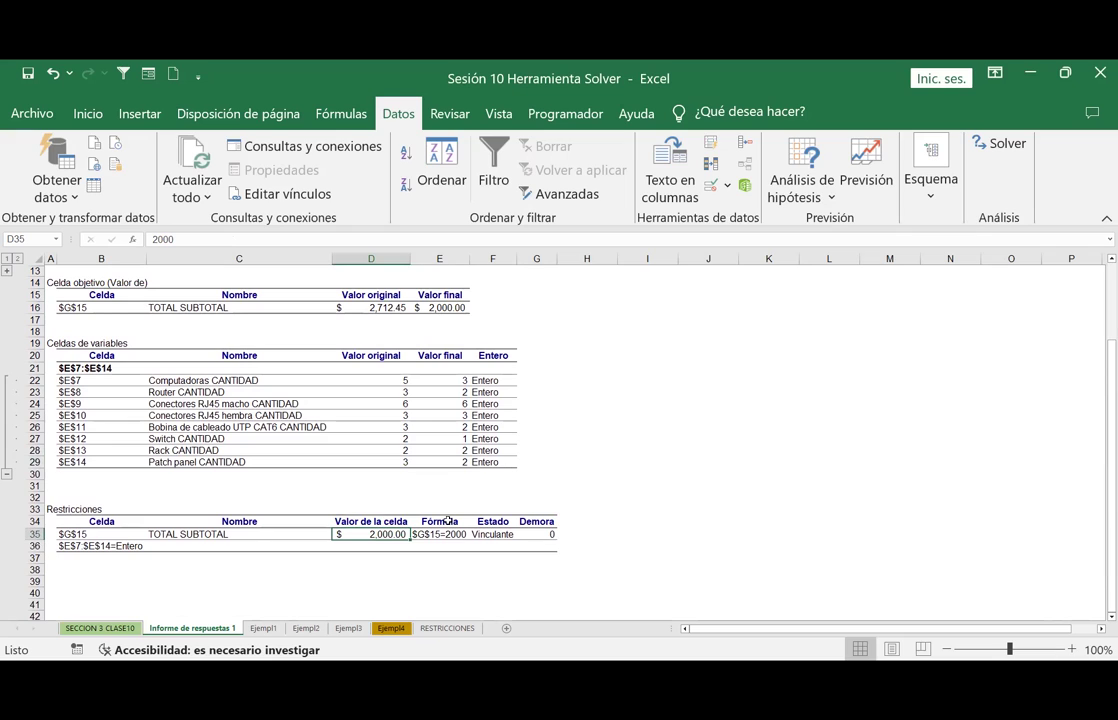
left_click(428, 533)
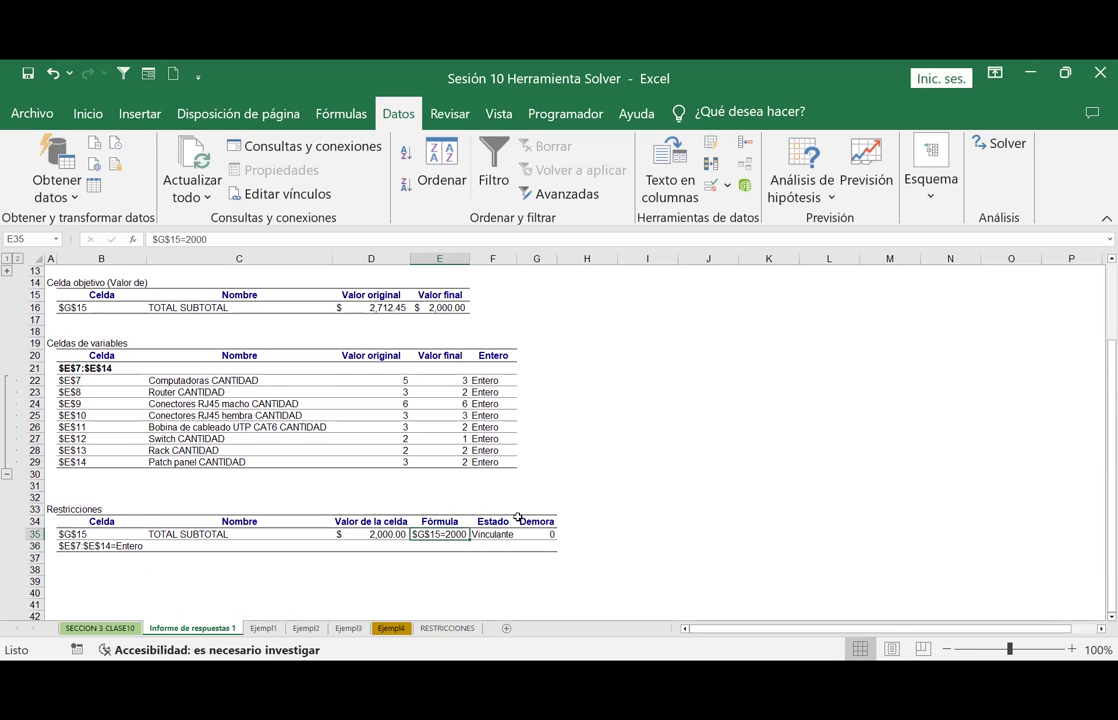
scroll(336, 566, "down", 3)
scroll(330, 560, "up", 2)
scroll(324, 549, "up", 5)
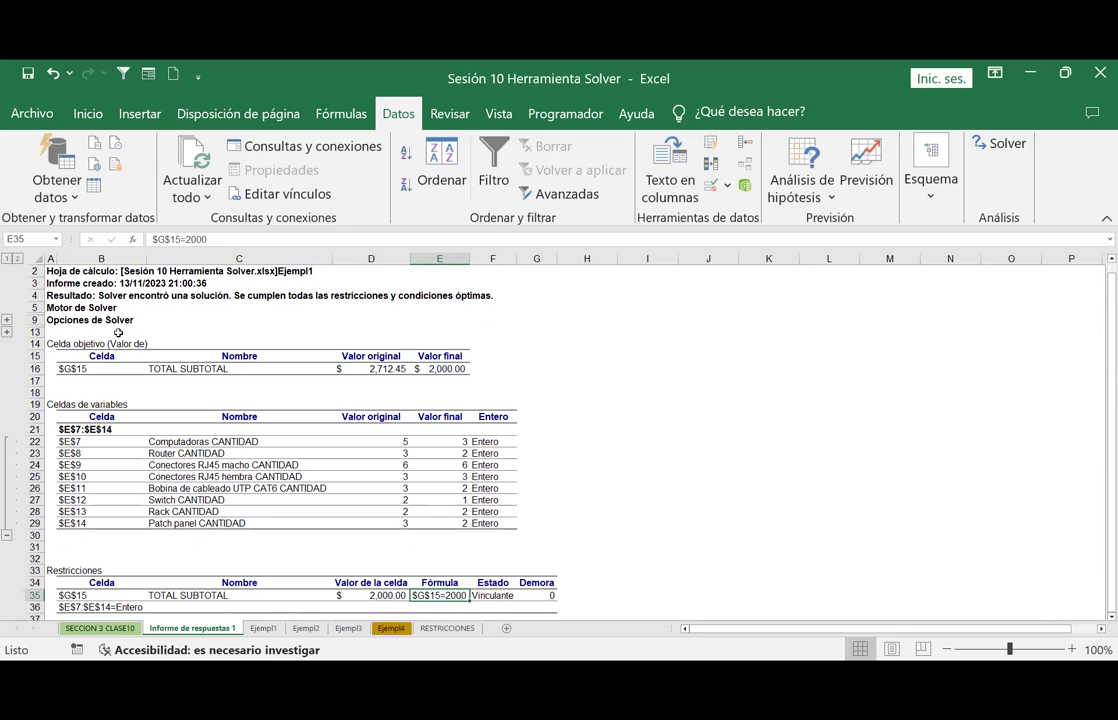
mouse_move(50, 343)
left_mouse_down()
mouse_move(494, 542)
mouse_move(545, 598)
left_mouse_up()
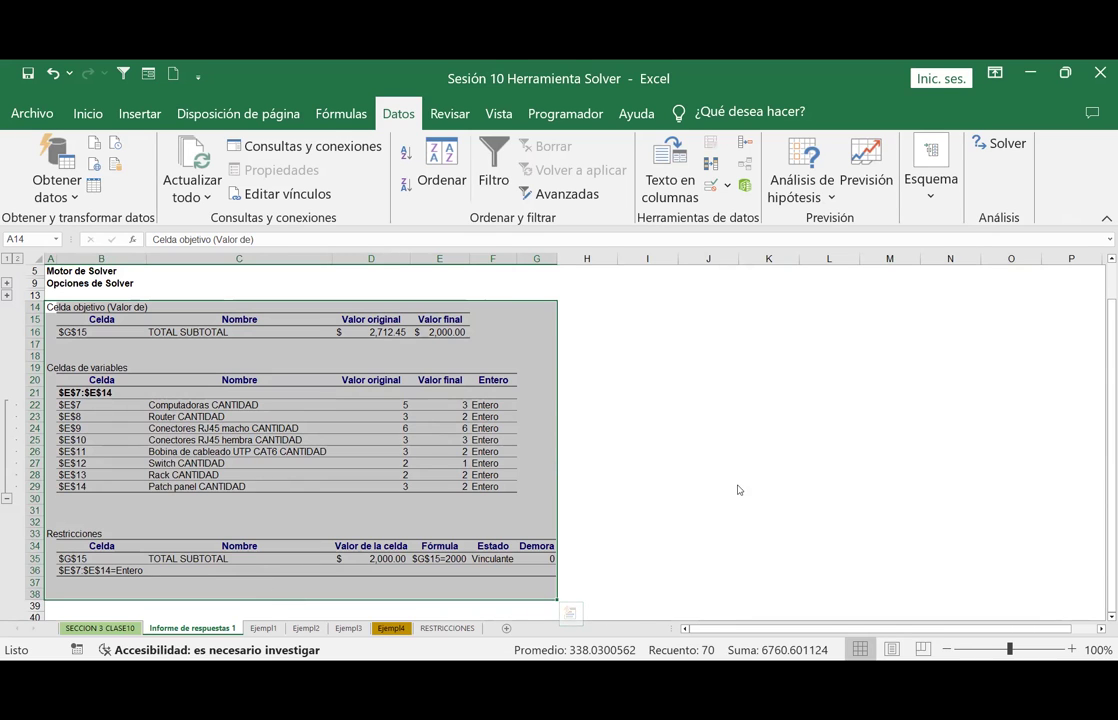
Move across the sheet tabs to the RESTRICCIONES sheet.
left_click(312, 629)
left_click(349, 629)
left_click(391, 629)
left_click(450, 629)
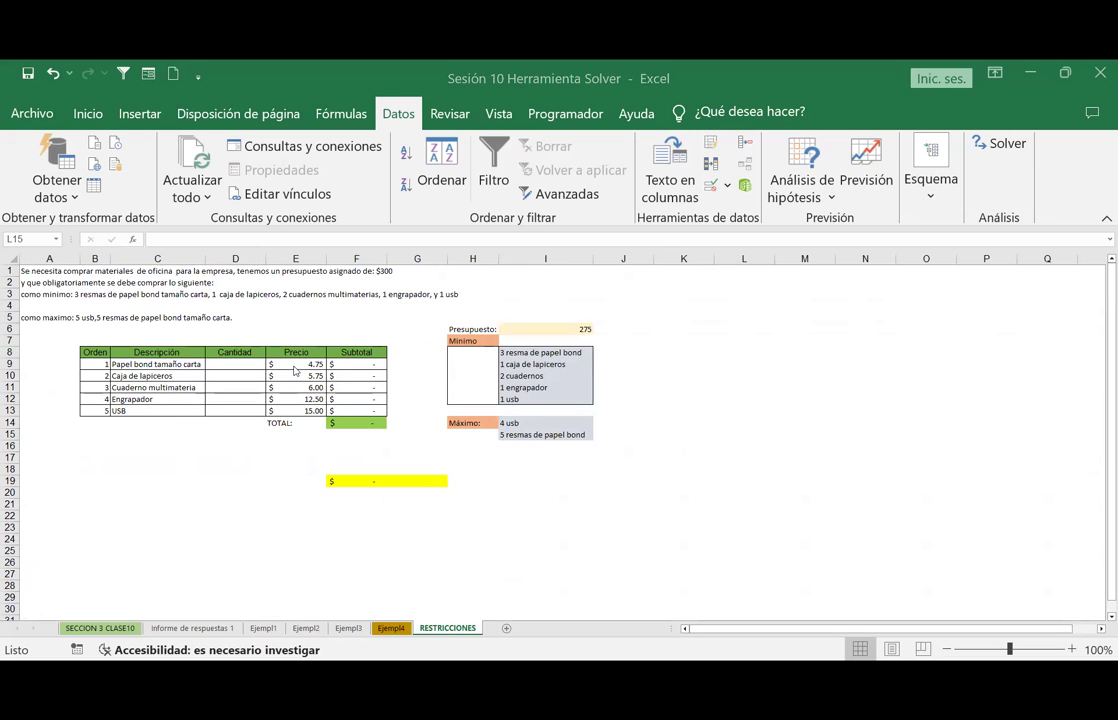
Enter quantities 3, 4, 3, 2 and 3 down the Cantidad column from D9.
left_click(239, 365)
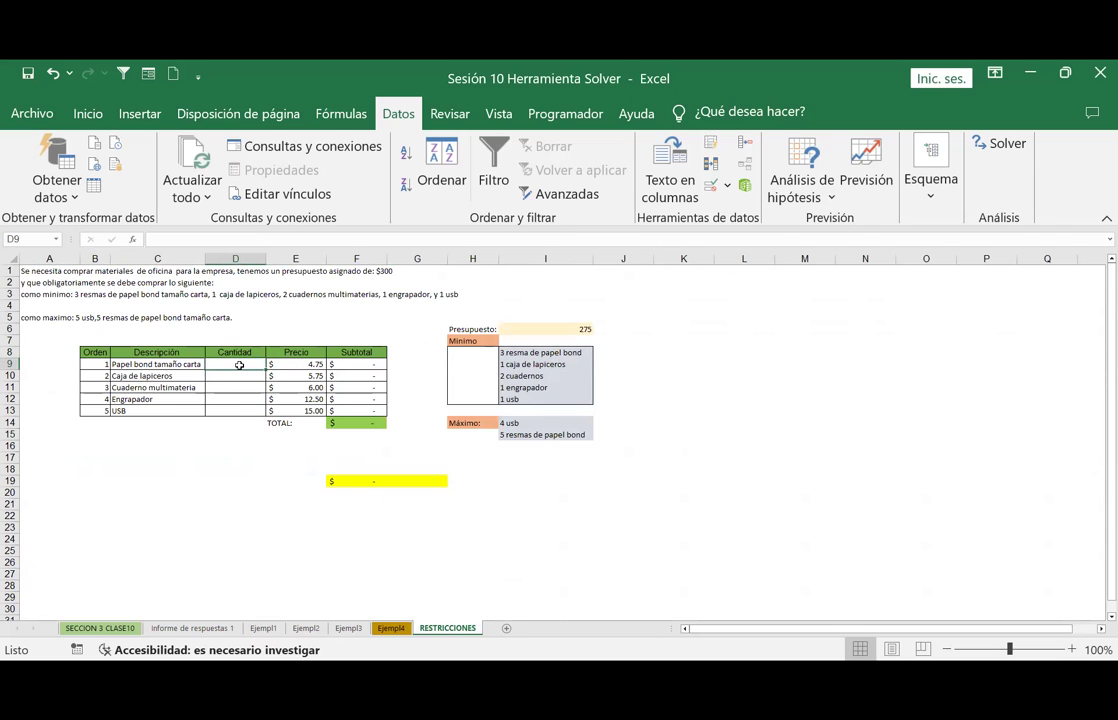
type("3 4 3 2")
key("Return")
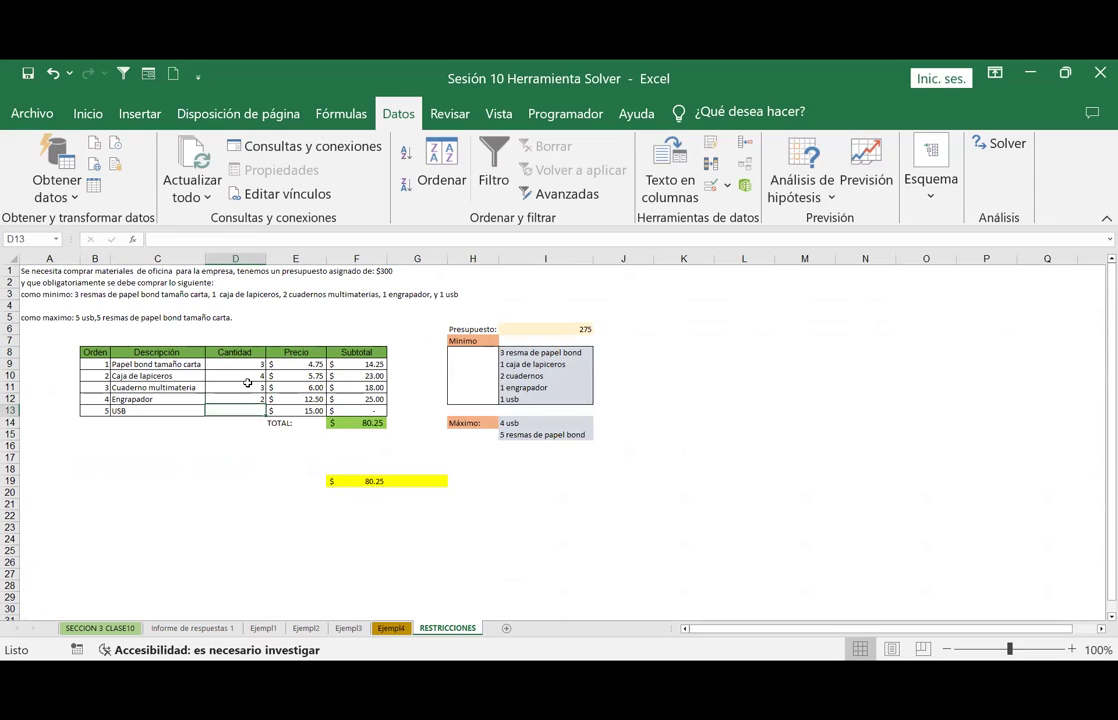
type("3")
key("Return")
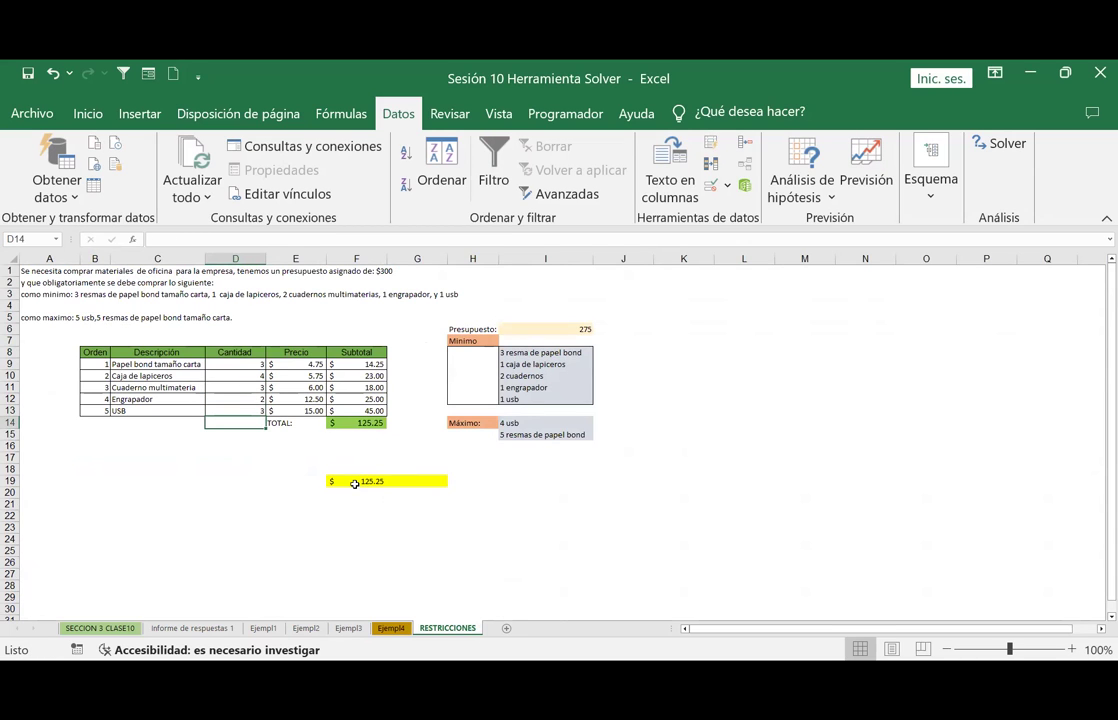
Check the 275 budget in I6 and the SUMA total of 125.25.
left_click(553, 329)
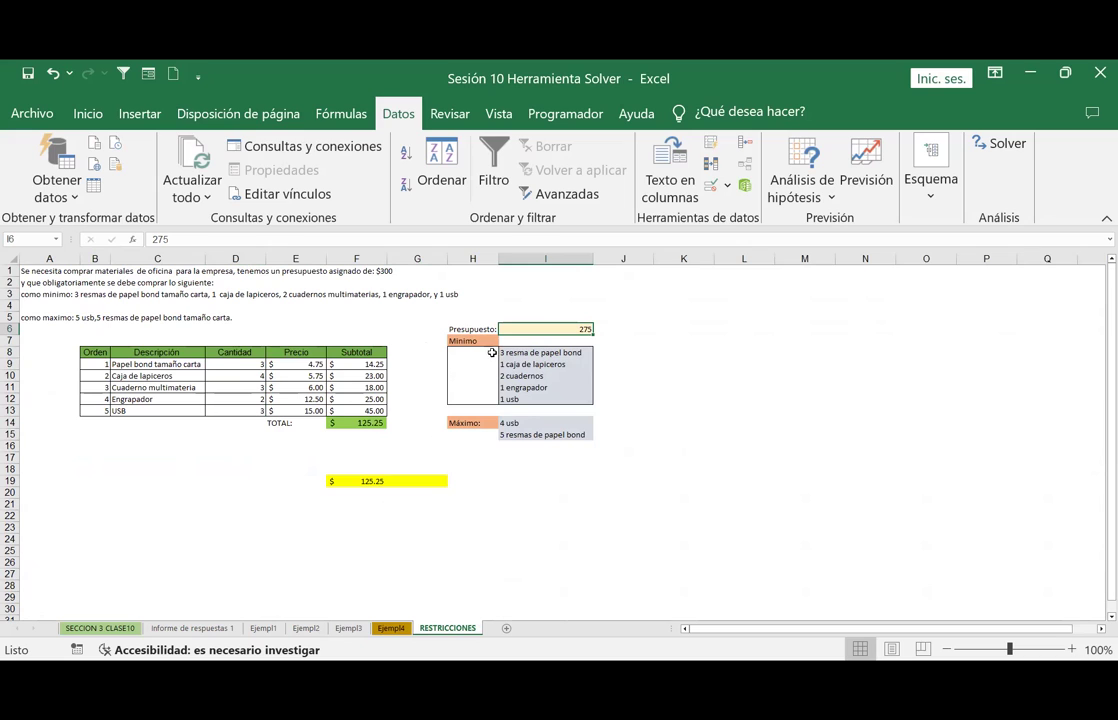
left_click(351, 427)
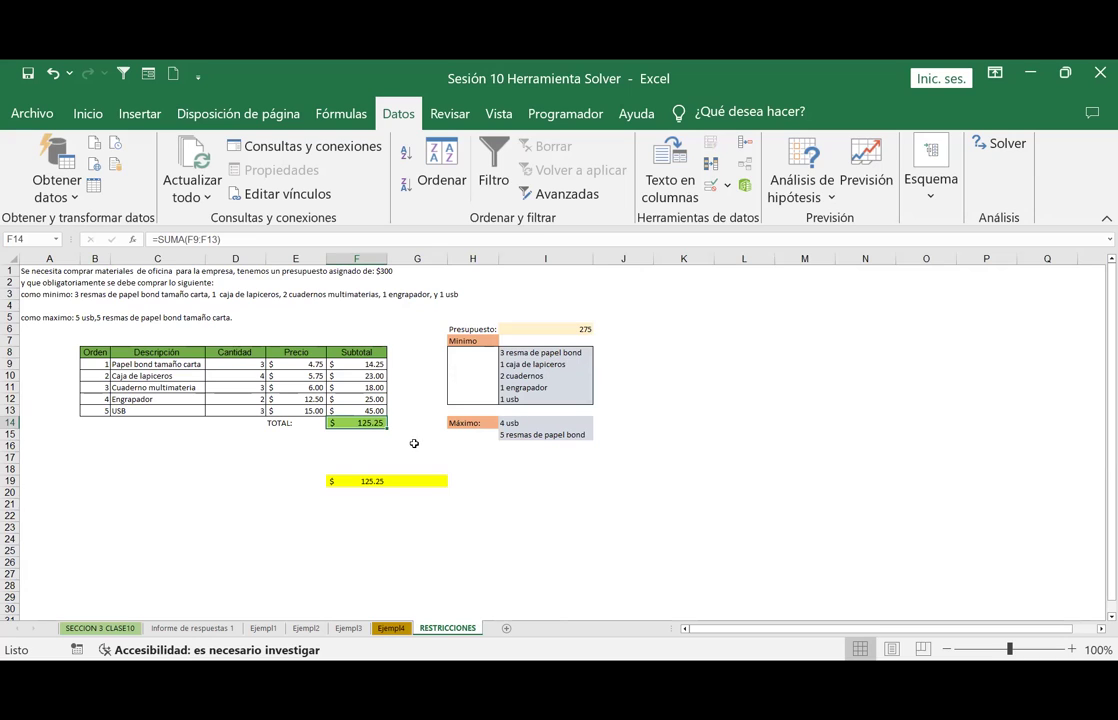
key("Return")
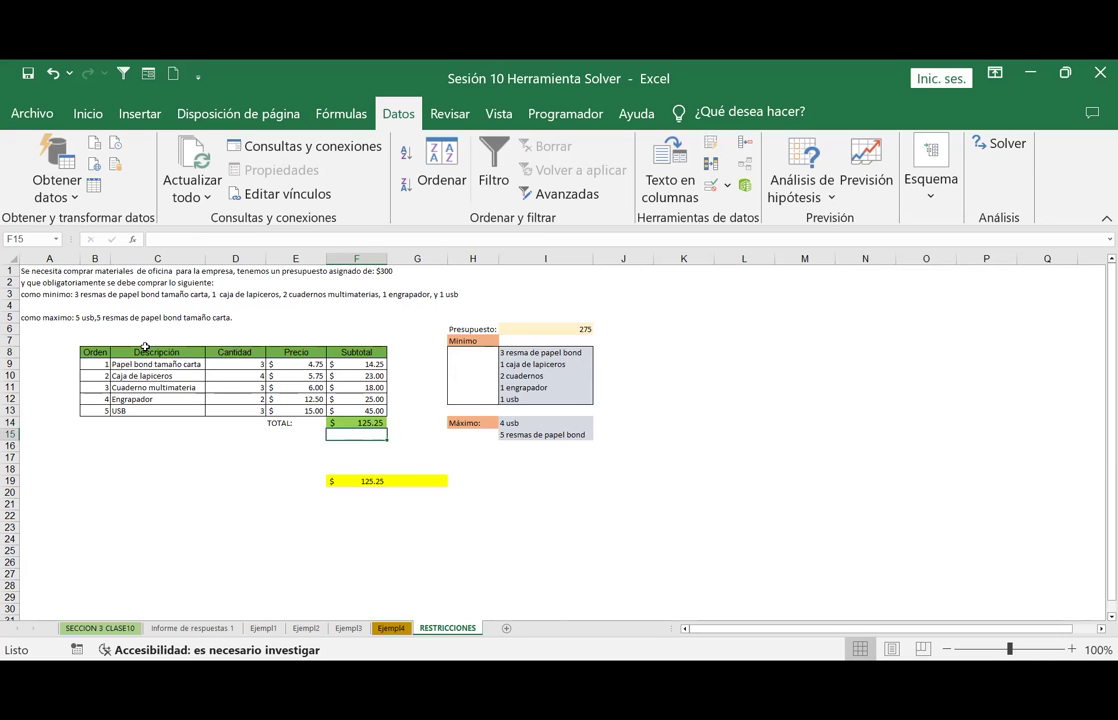
Compare quantities 3, 4, 3 and 2 with the Mínimo list, then return to Informe de respuestas 1.
left_click(566, 354)
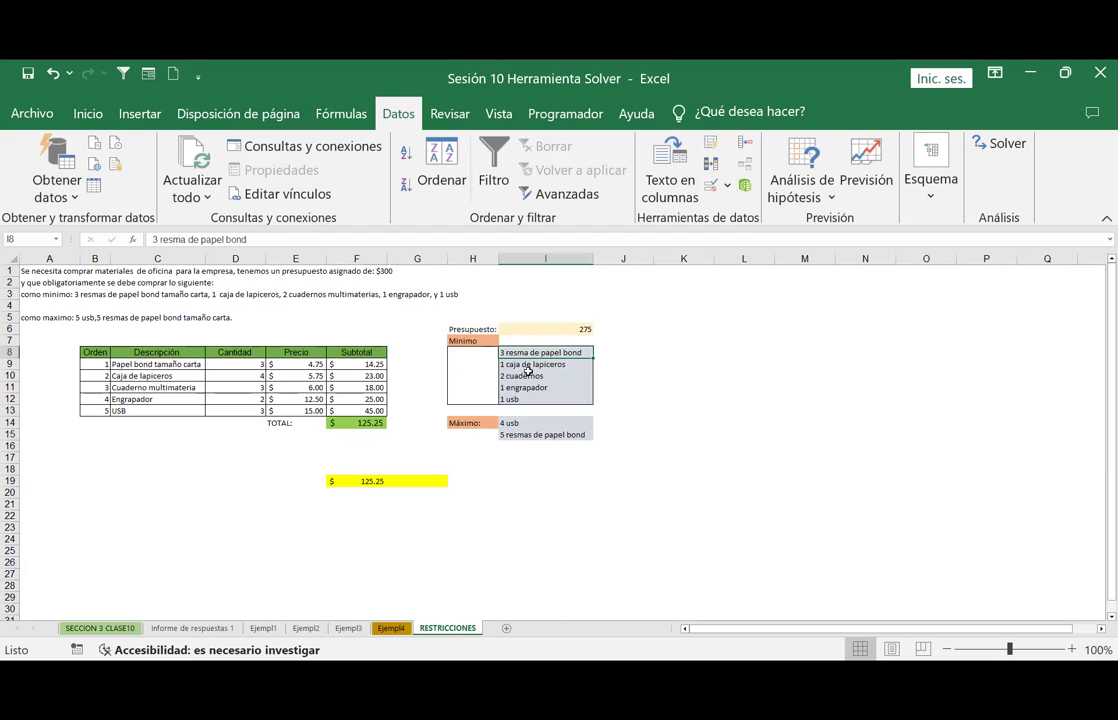
left_click(245, 364)
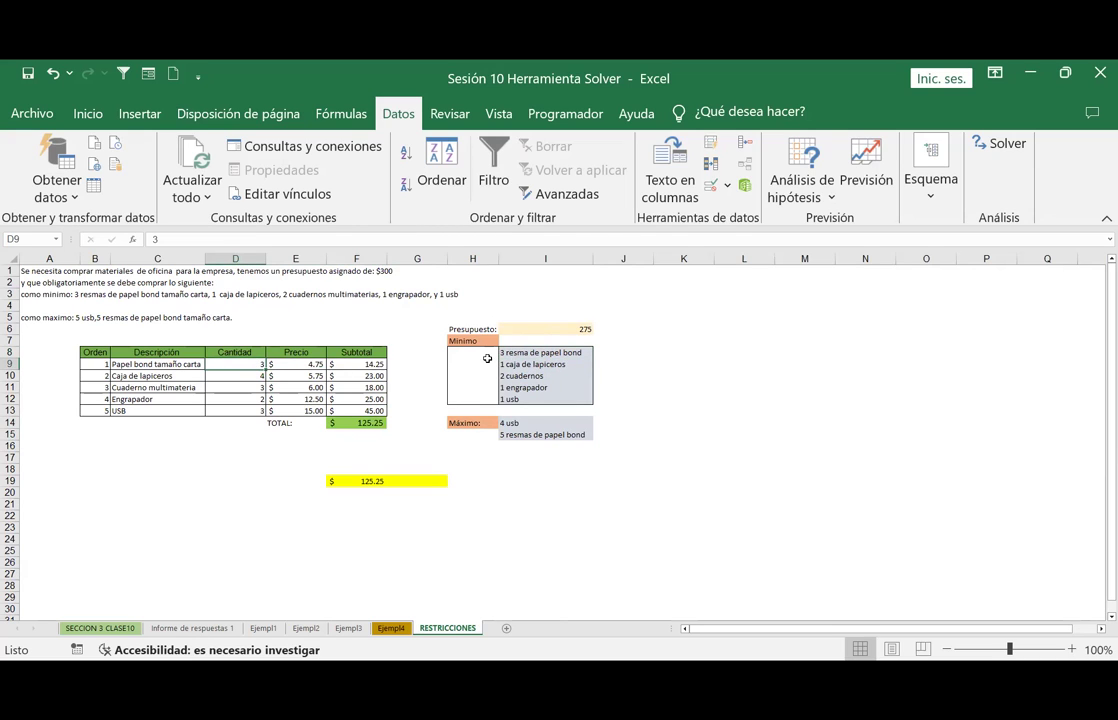
left_click(240, 380)
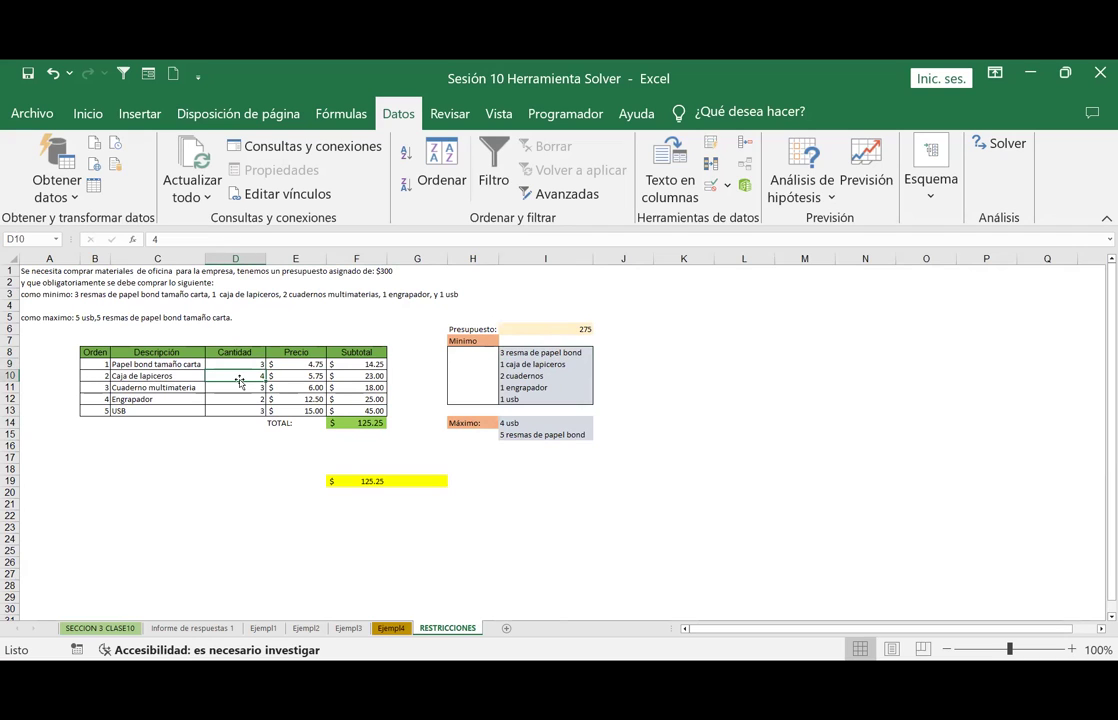
left_click(530, 375)
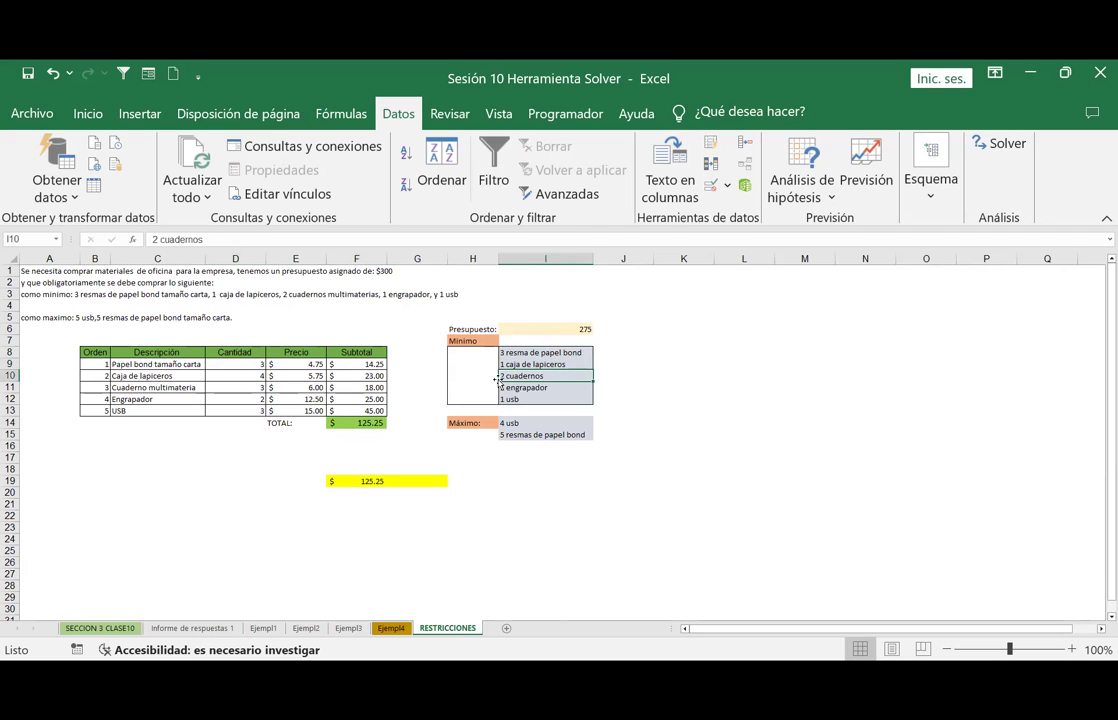
left_click(249, 386)
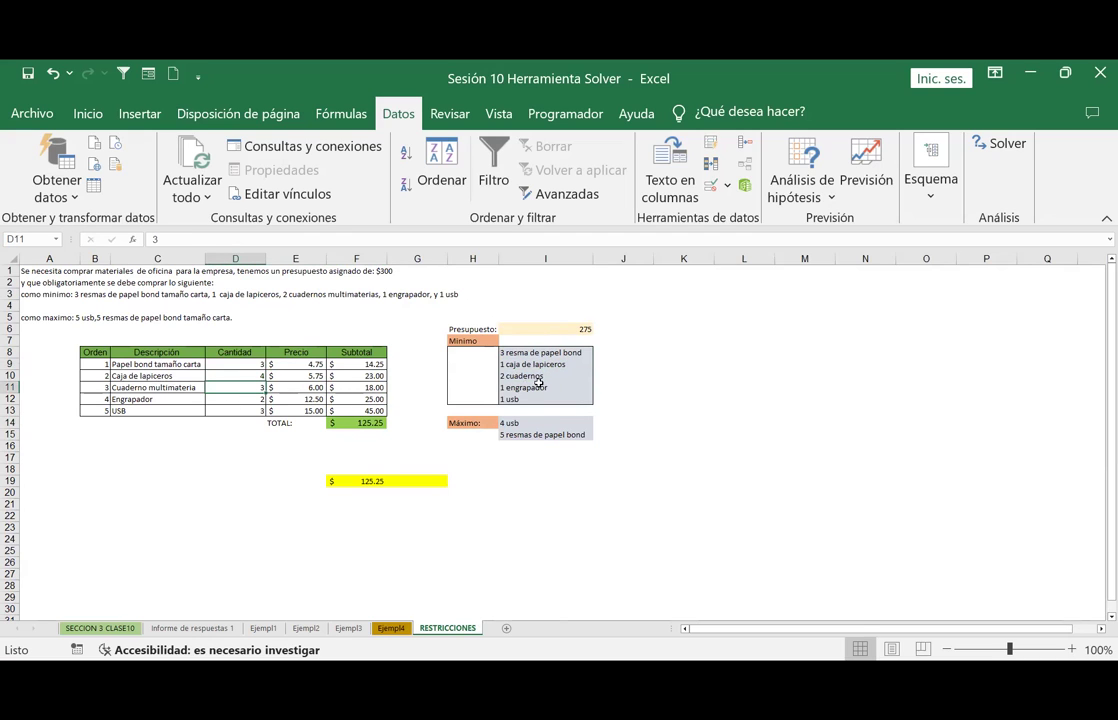
left_click(233, 400)
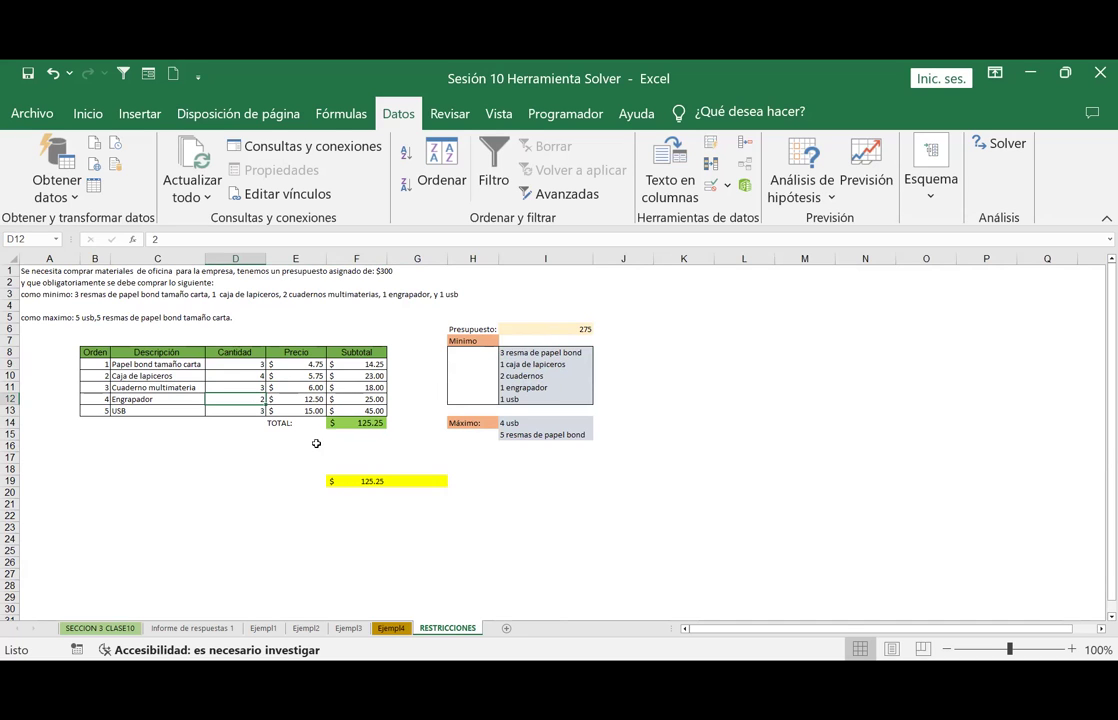
left_click(195, 627)
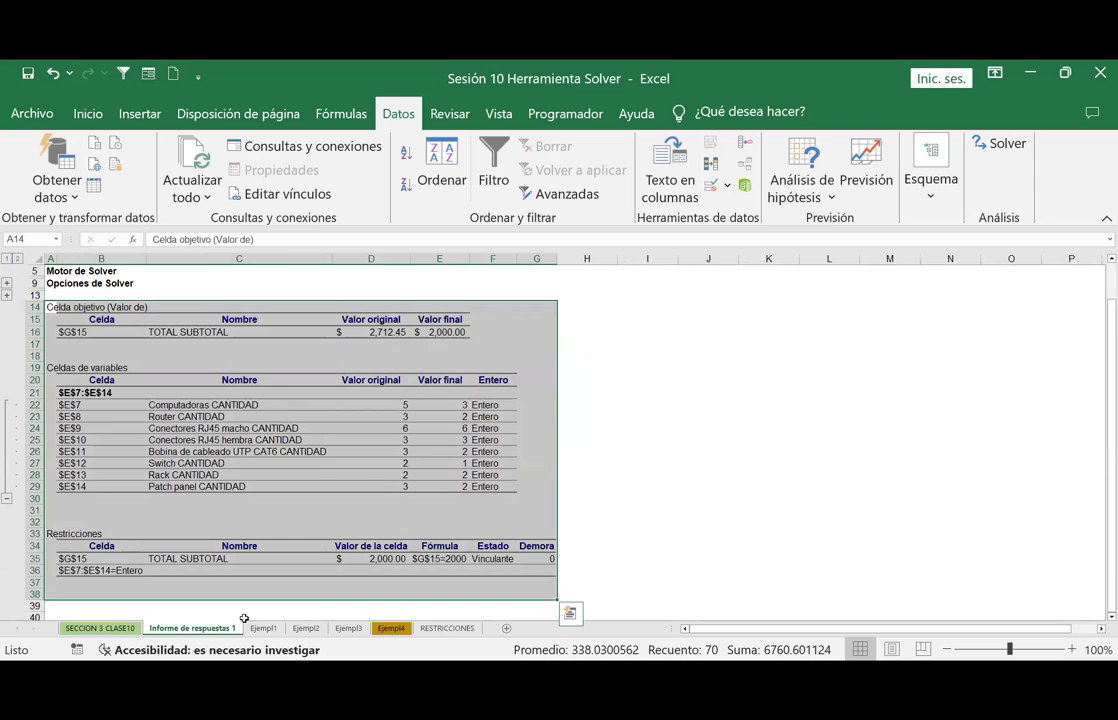
Browse the Ejempl1, Ejempl2, Ejempl3 and answer report sheets, ending on RESTRICCIONES.
scroll(462, 418, "down", 1)
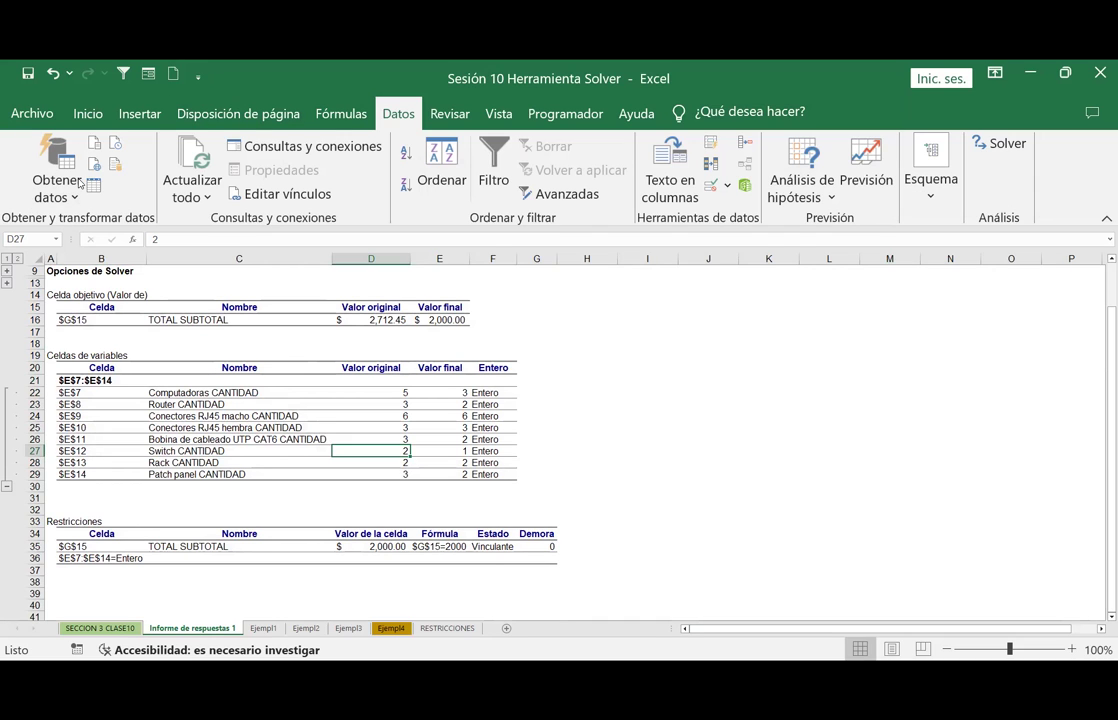
left_click(262, 628)
left_click(306, 628)
left_click(436, 628)
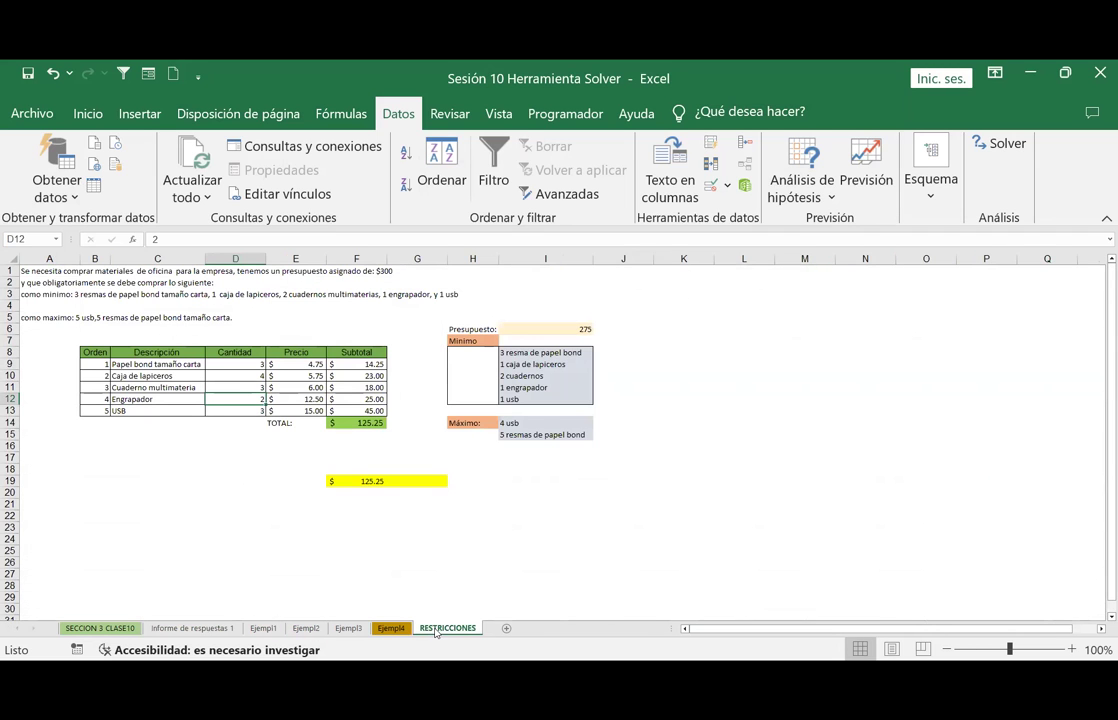
left_click(349, 628)
left_click(306, 628)
left_click(192, 628)
left_click(447, 628)
Enlarge the 275 budget in I6 to font size 16 and compare it with the total.
left_click(512, 329)
left_click(82, 114)
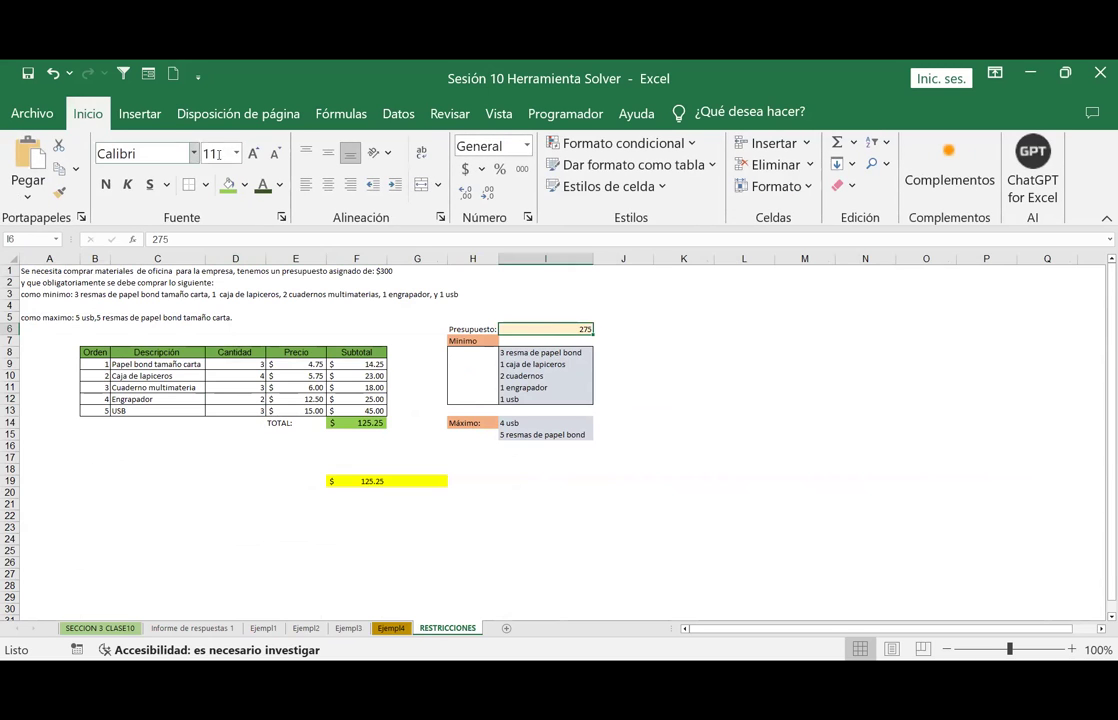
left_click(252, 153)
left_click(252, 153)
left_click(252, 153)
left_click(684, 355)
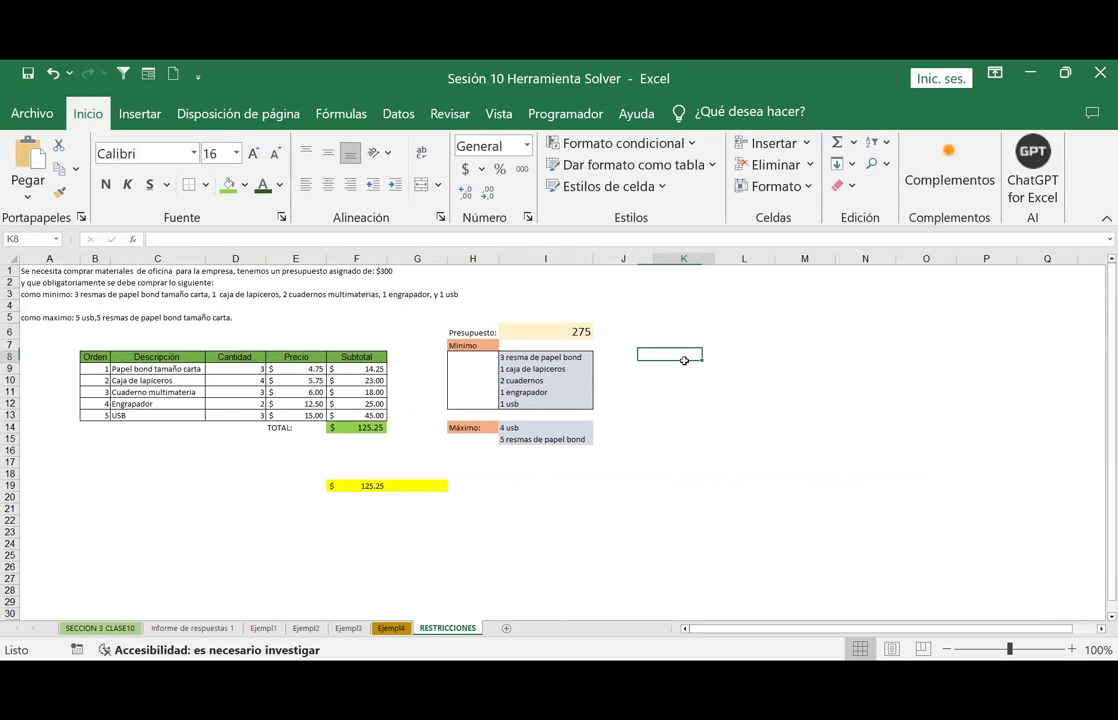
left_click(575, 331)
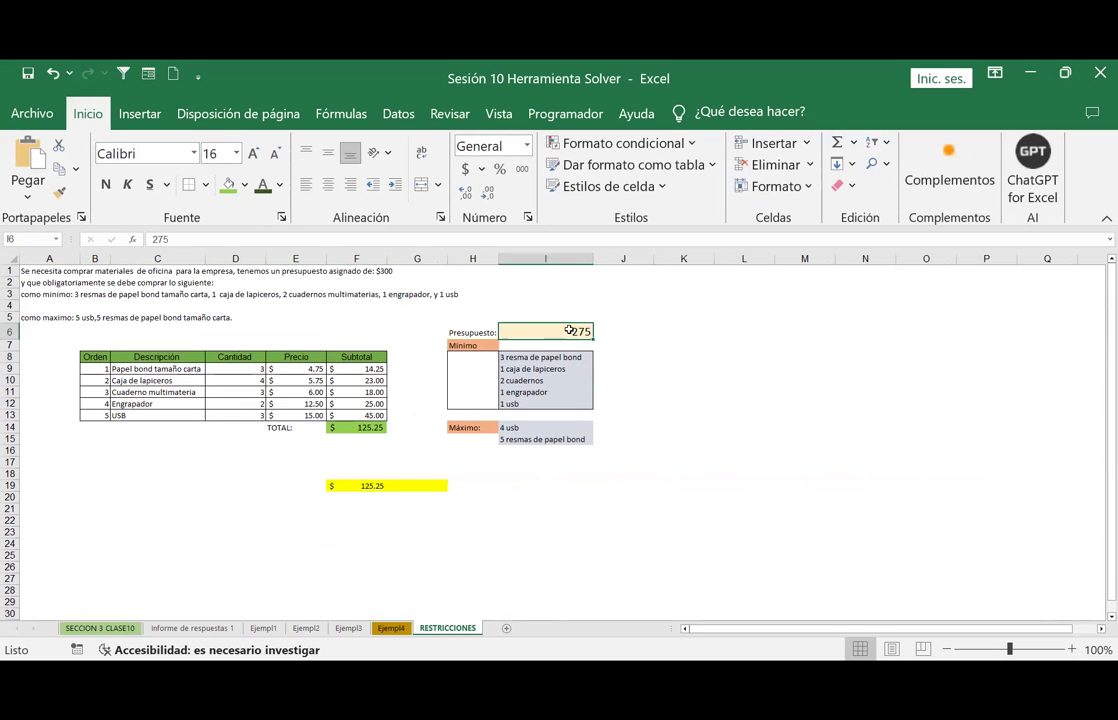
left_click(367, 428)
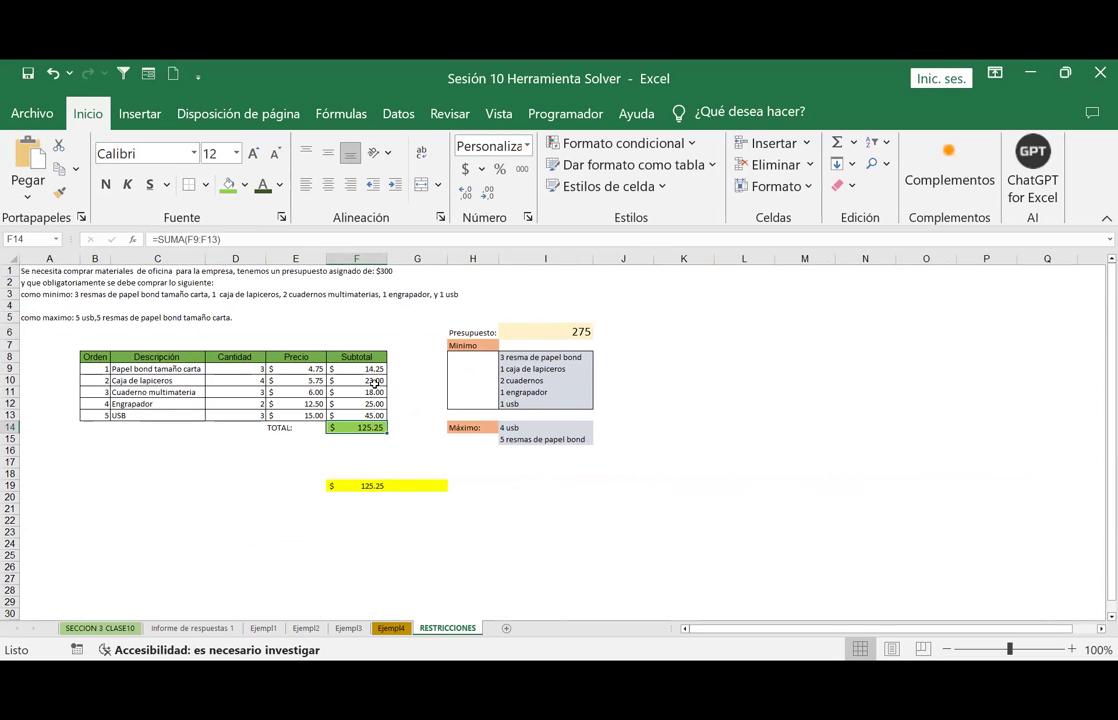
left_click(552, 330)
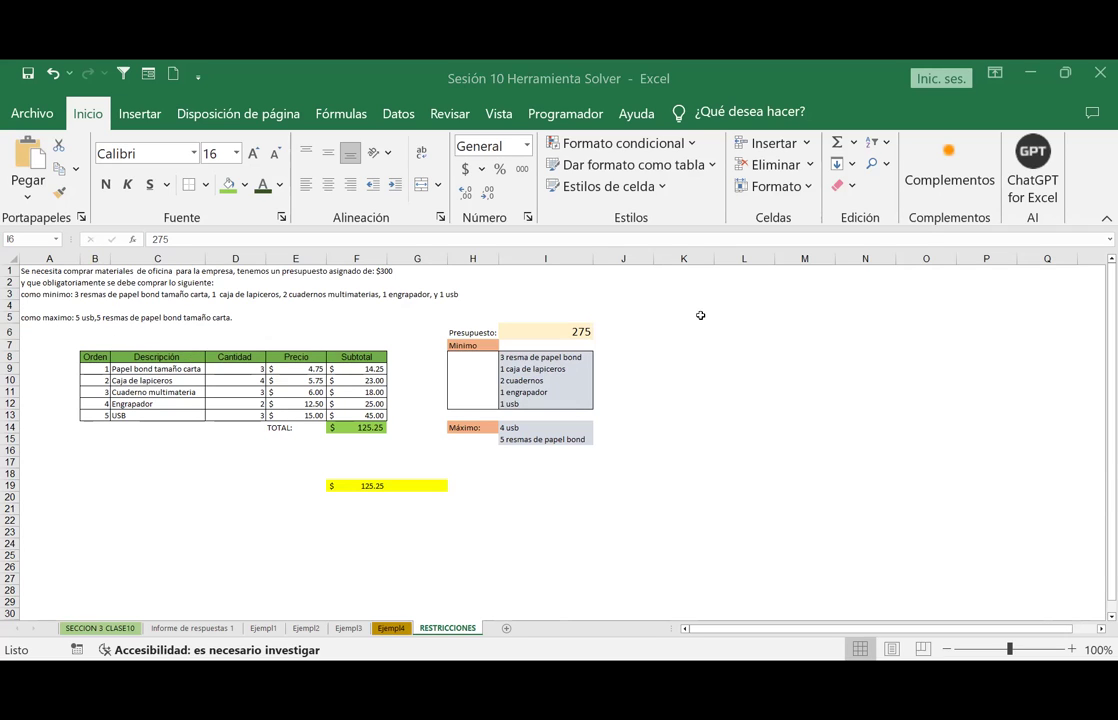
Fill the range A5:J21 with a light orange background colour.
left_click(622, 317)
left_click_drag(622, 317, 75, 510)
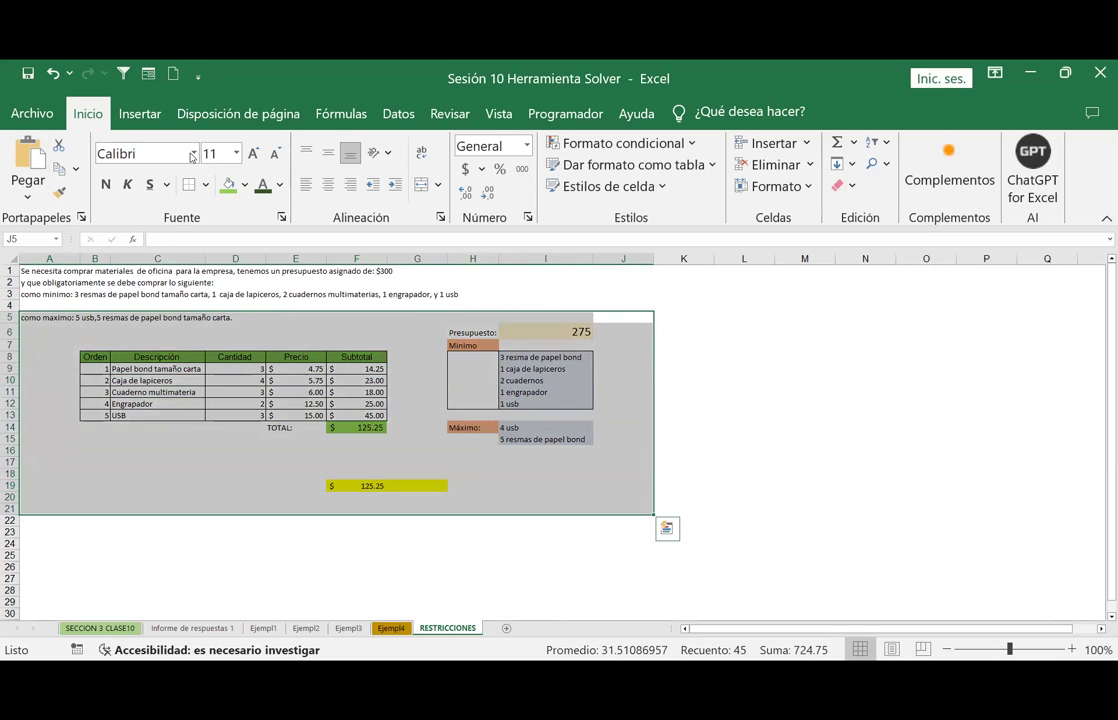
left_click(244, 184)
left_click(307, 253)
left_click(744, 391)
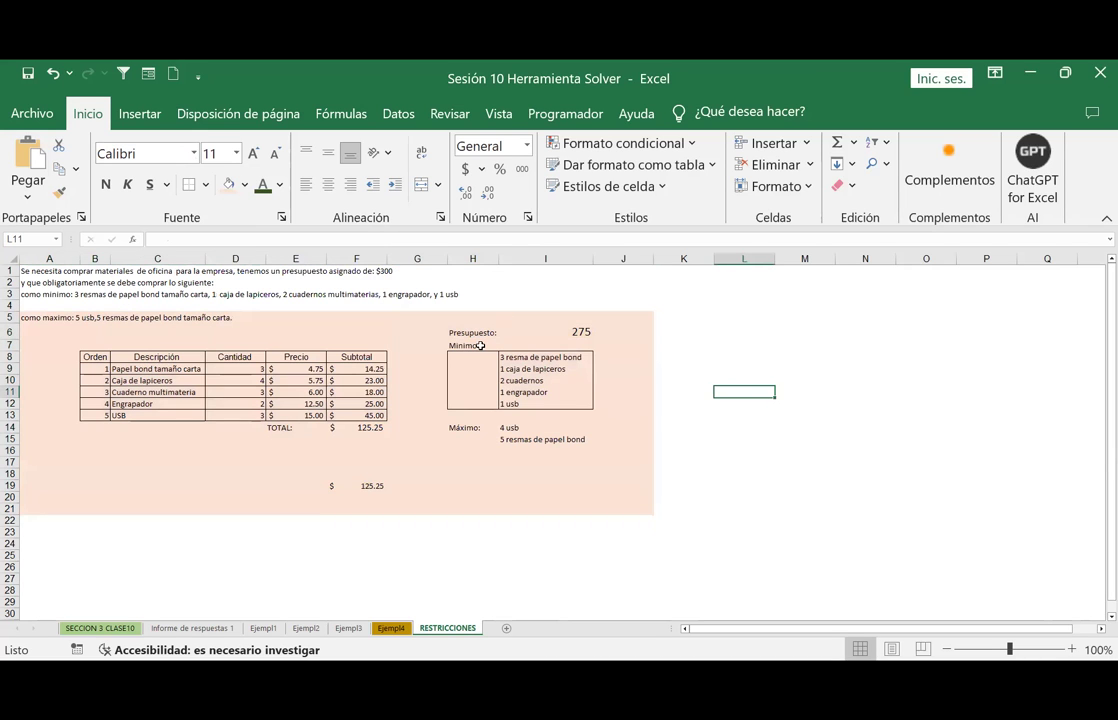